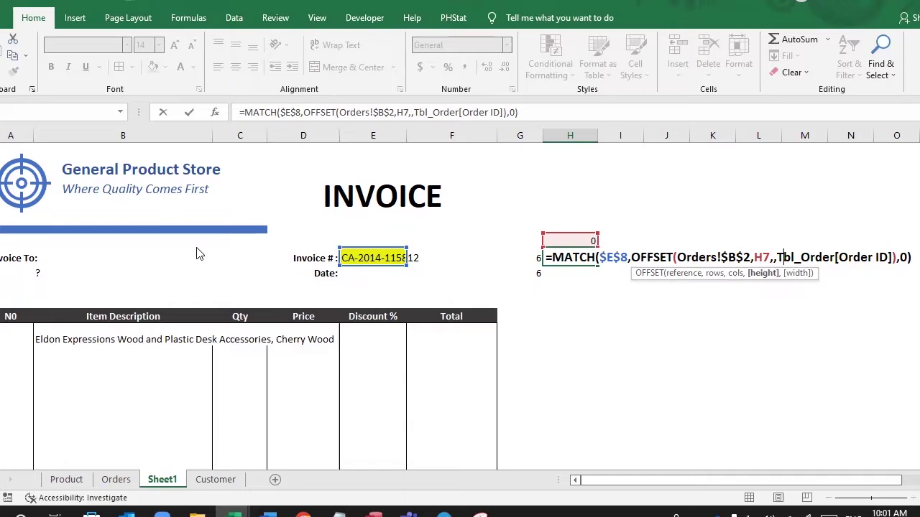
Step: Enter =MATCH($E$8,OFFSET(Orders!$B$2,H7,,Tbl_Order[Order ID]),0) in cell H8
key("Return")
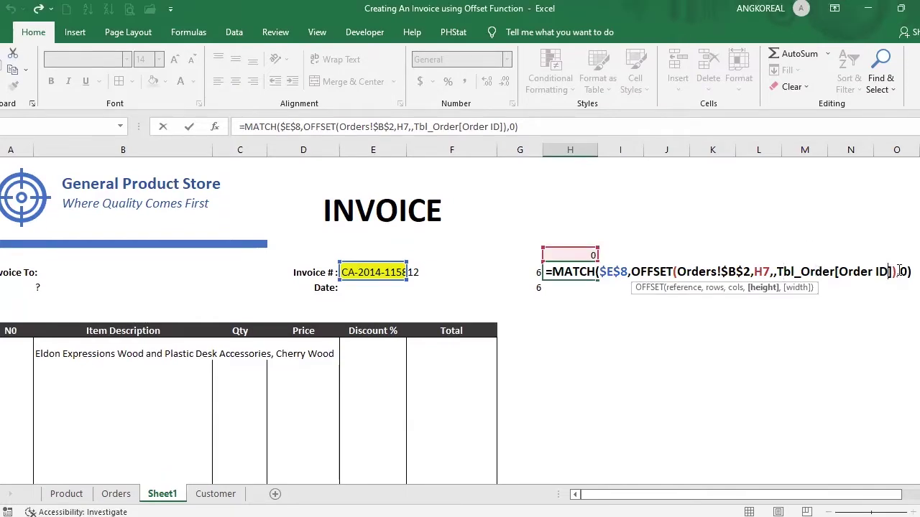
left_click(898, 272)
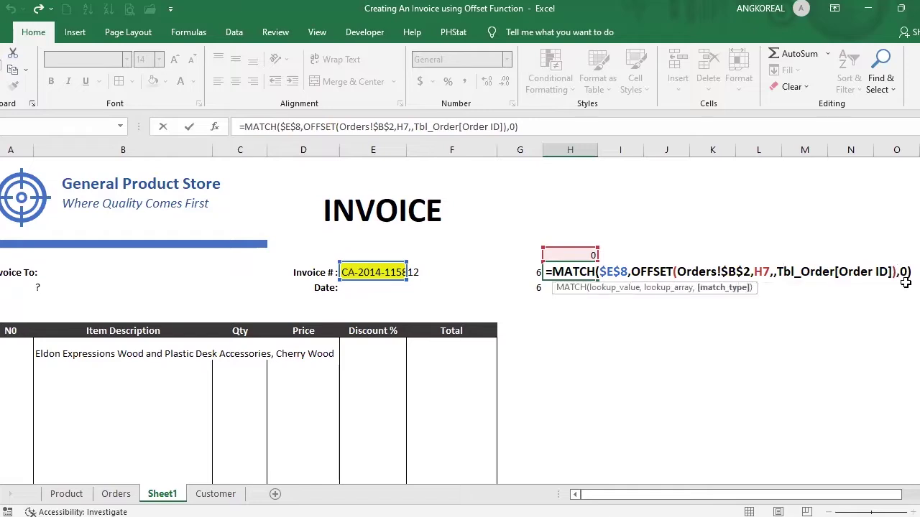
left_click(894, 272)
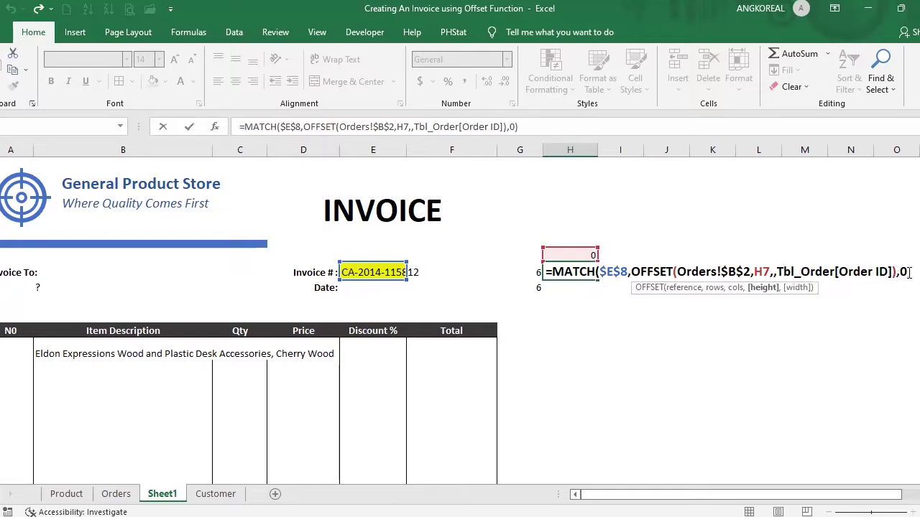
key("Right")
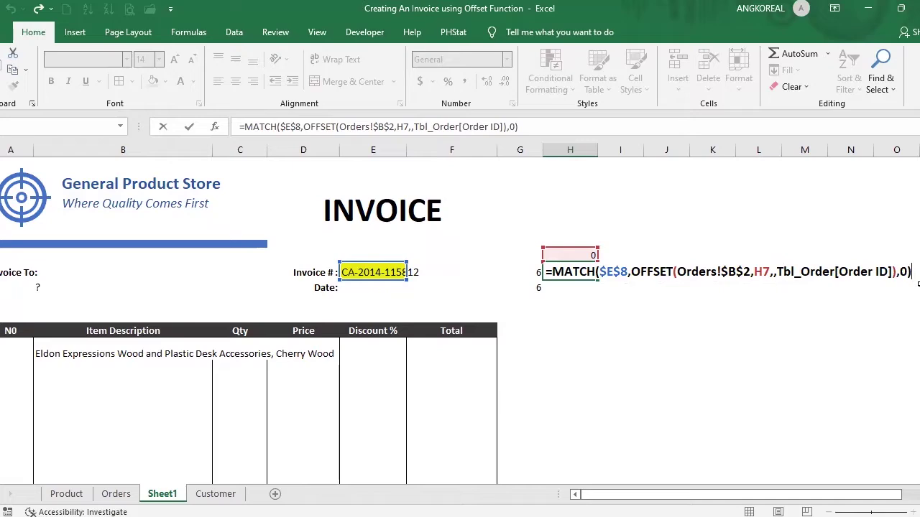
key("Return")
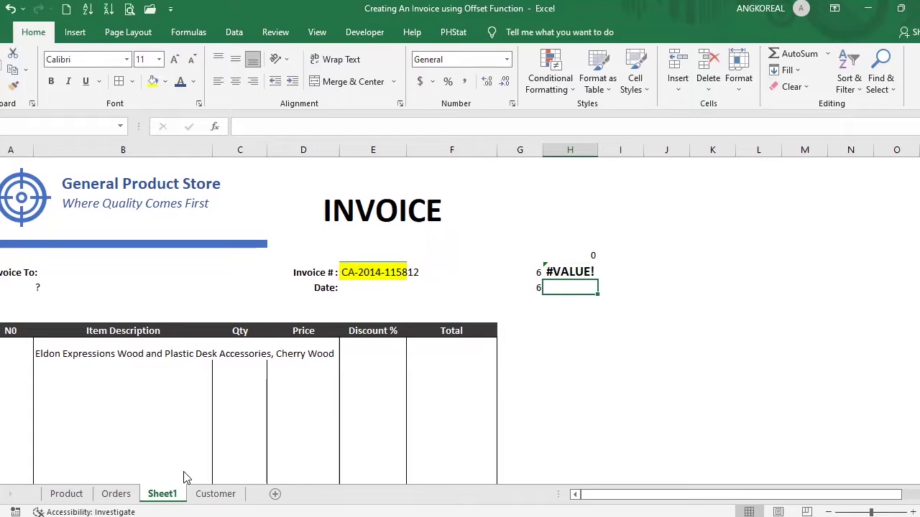
key("shift+F10")
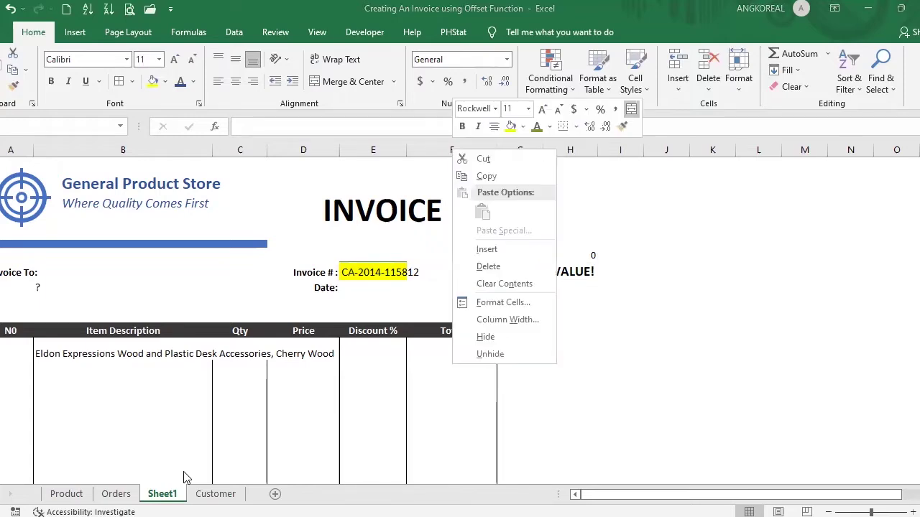
key("Up")
key("Return")
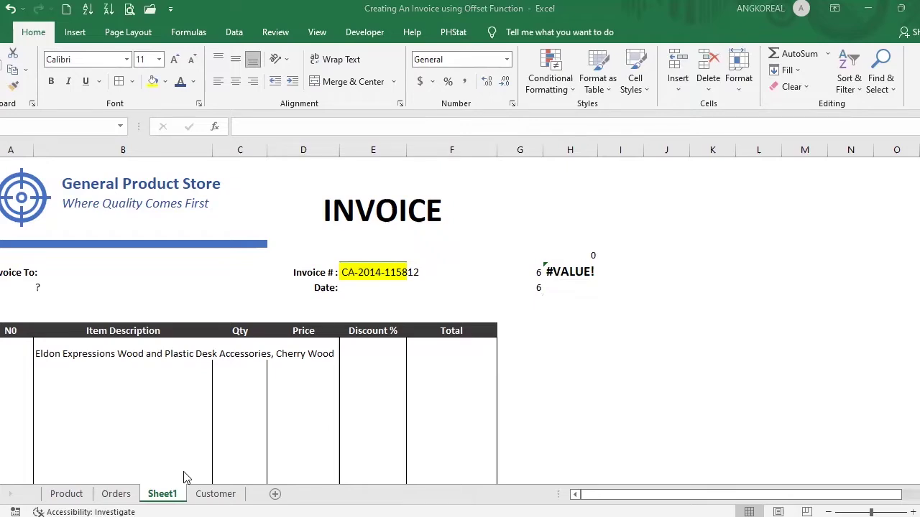
type("=IFERROR(")
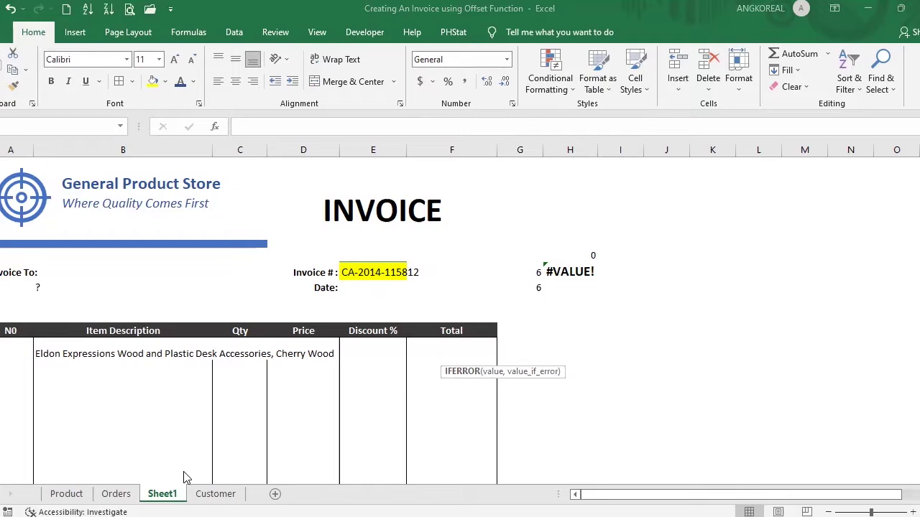
type("OFFSET(B5,")
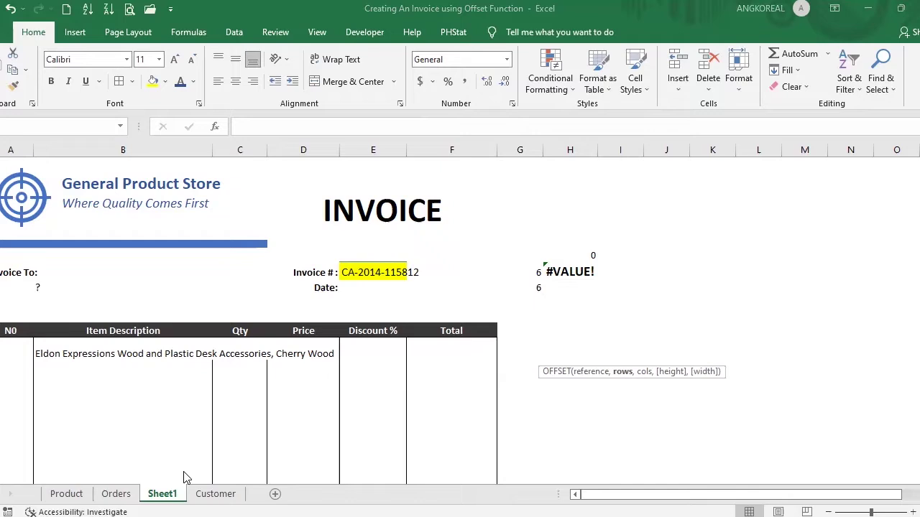
key("Escape")
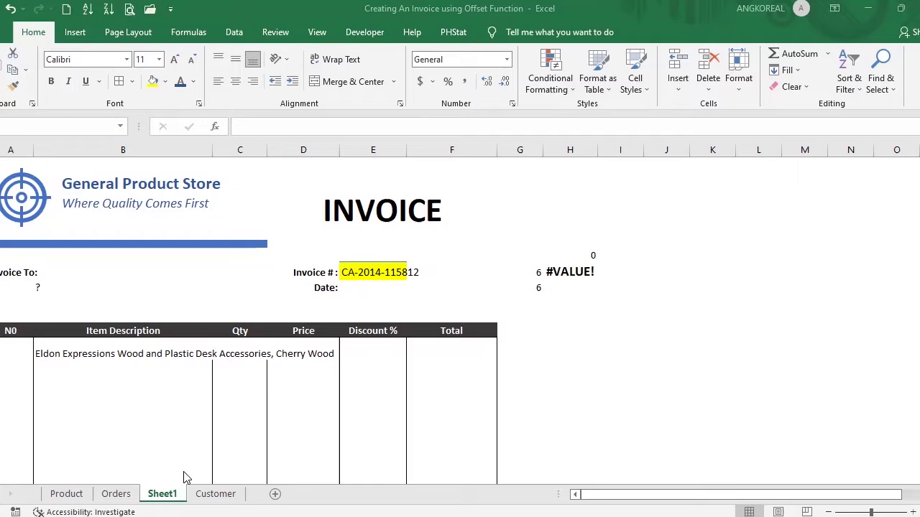
Step: Examine the arguments of the OFFSET function nested inside the IFERROR formula
key("F2")
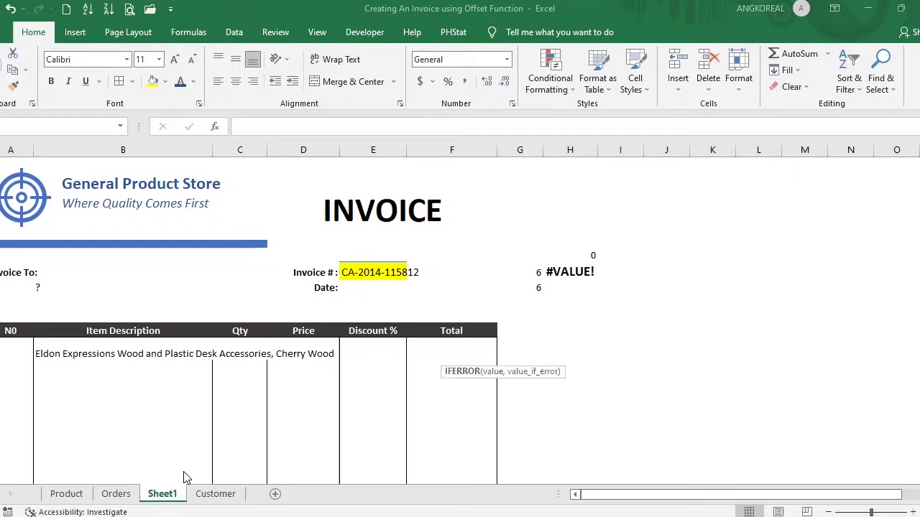
key("Left")
key("Left")
key("Left")
key("Left")
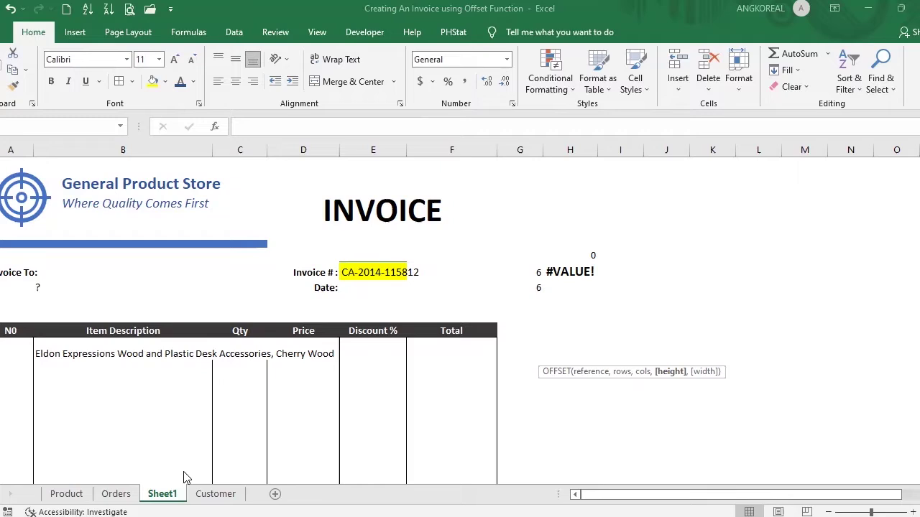
key("Return")
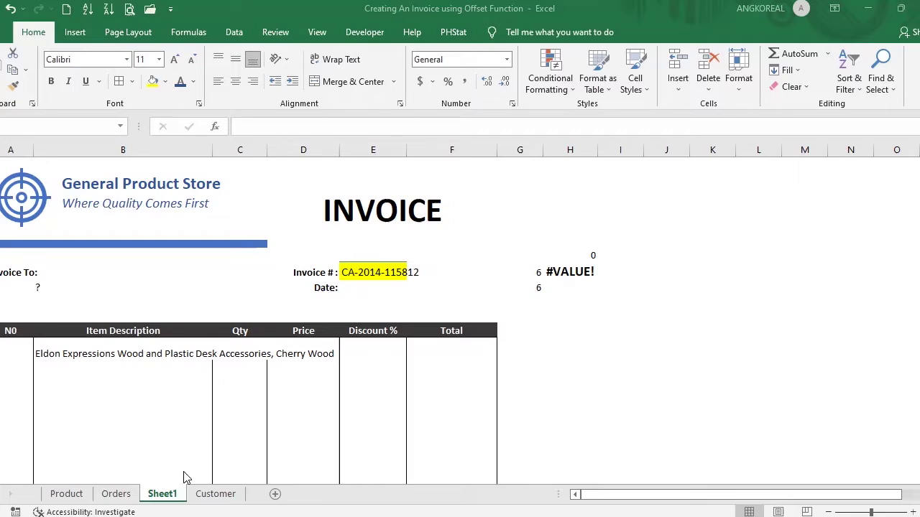
Step: Replace Tbl_Order[Order ID] with 1000 as the OFFSET height in the MATCH formula in cell H8
left_click(579, 272)
double_click(579, 271)
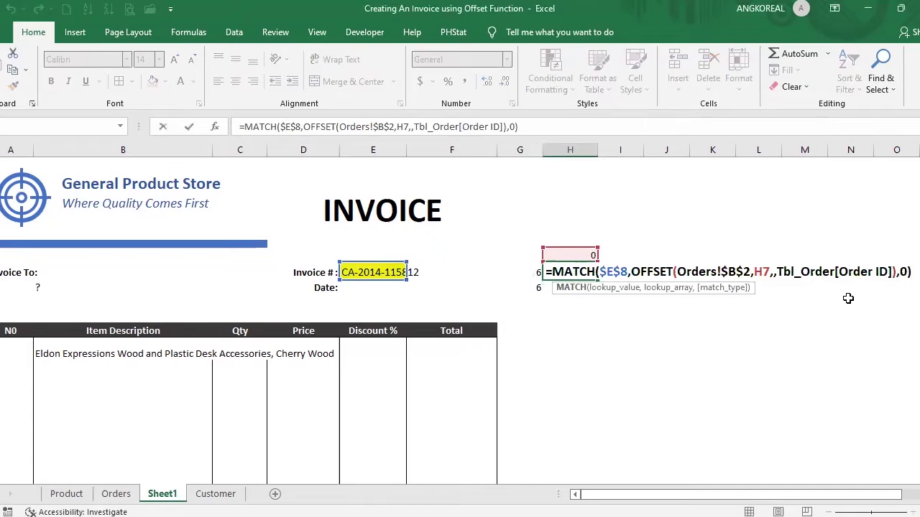
left_click(848, 272)
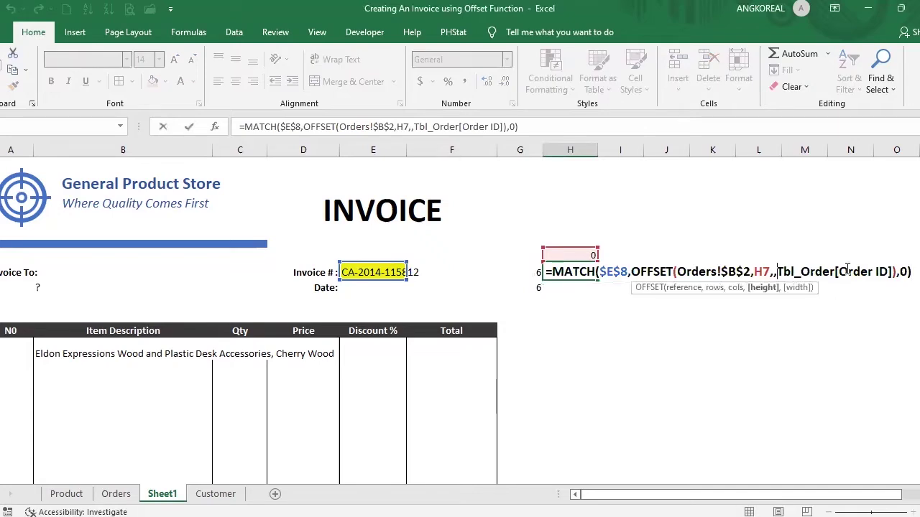
double_click(786, 271)
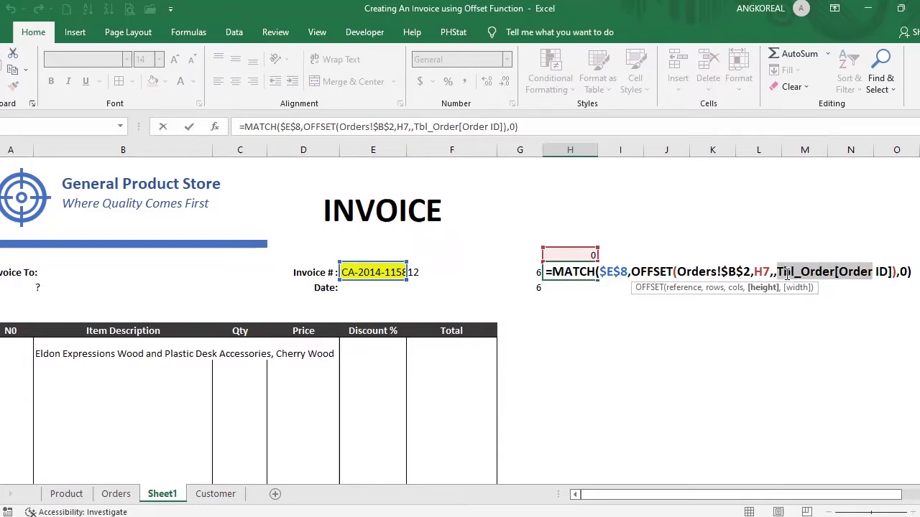
left_click(891, 271, "shift")
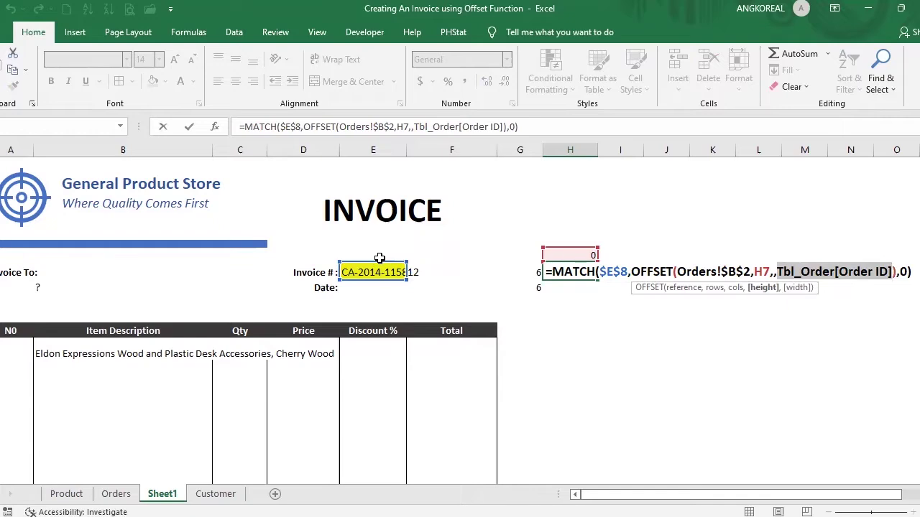
left_click_drag(373, 259, 369, 263)
left_click_drag(368, 262, 369, 263)
key("shift+Left")
key("shift+Left")
key("shift+Left")
key("shift+Left")
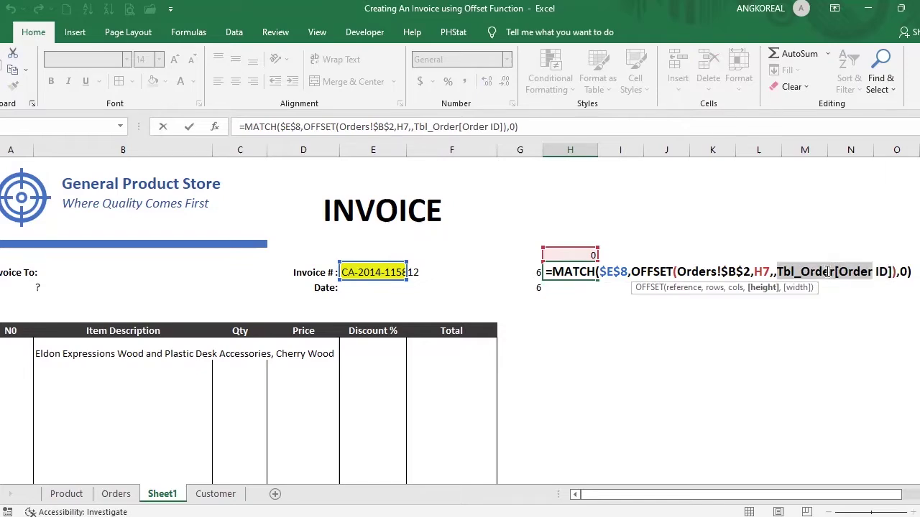
key("shift+Right")
key("shift+Right")
key("shift+Right")
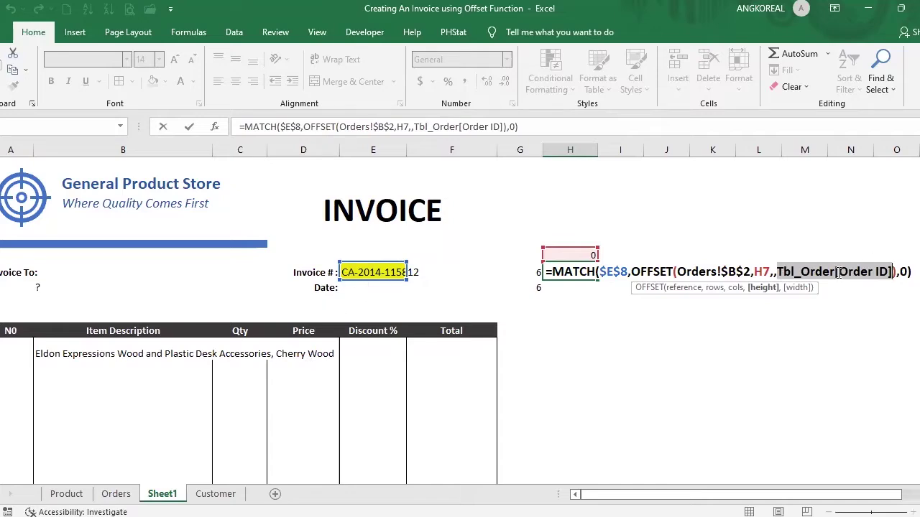
type("1")
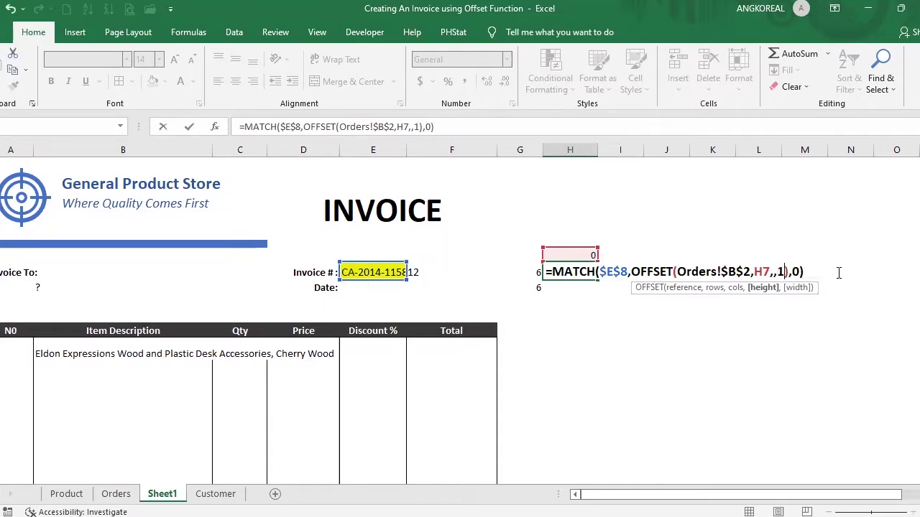
type("000")
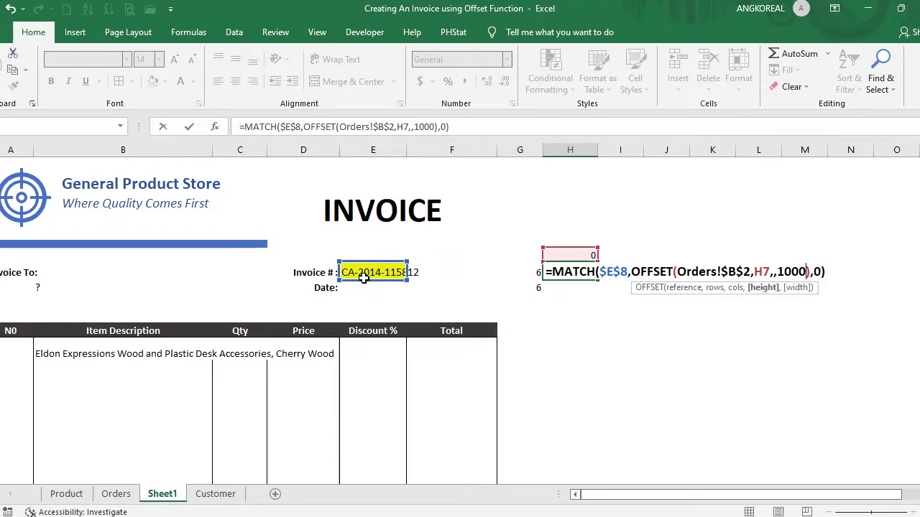
key("Return")
left_click(574, 273)
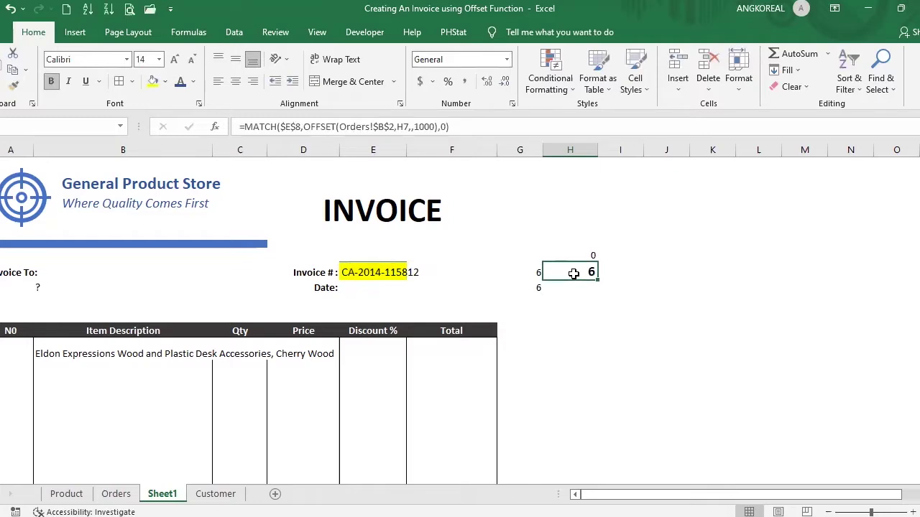
Step: Delete column G, which holds the plain MATCH formula
left_click(90, 354)
left_click(536, 277)
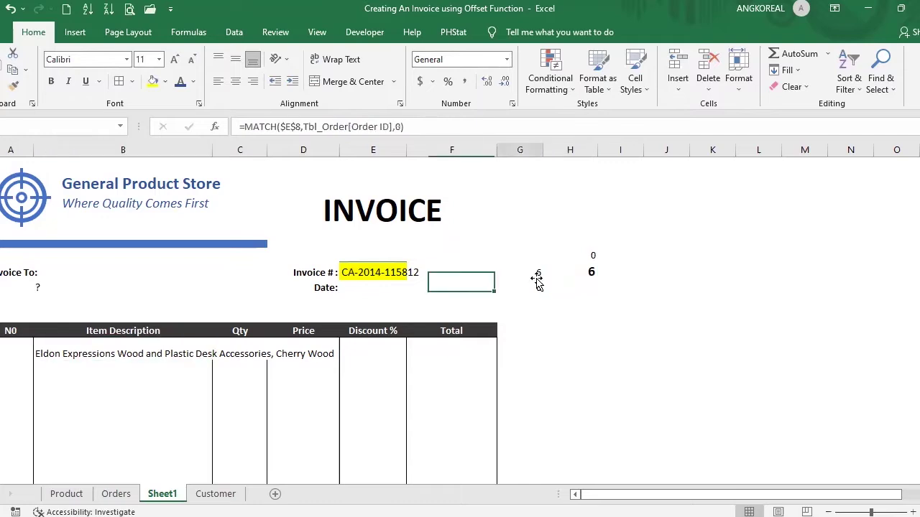
left_click(525, 151)
right_click(526, 155)
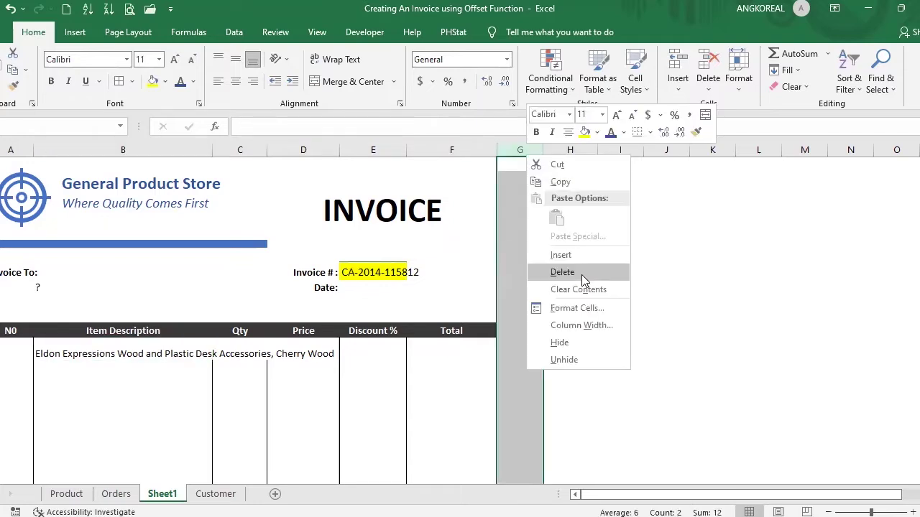
left_click(581, 273)
Step: Replace the broken row reference with G8 in the INDEX formula of the first Item Description cell
double_click(88, 352)
double_click(199, 352)
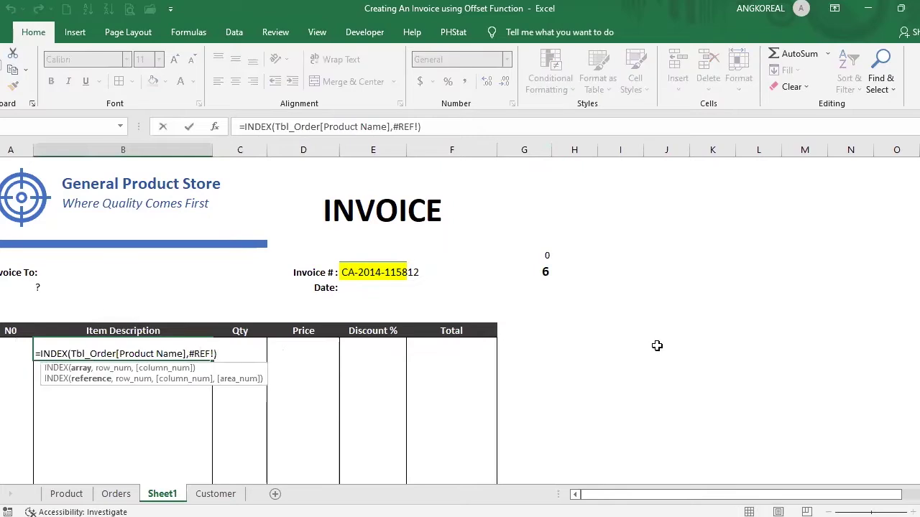
left_click(547, 273)
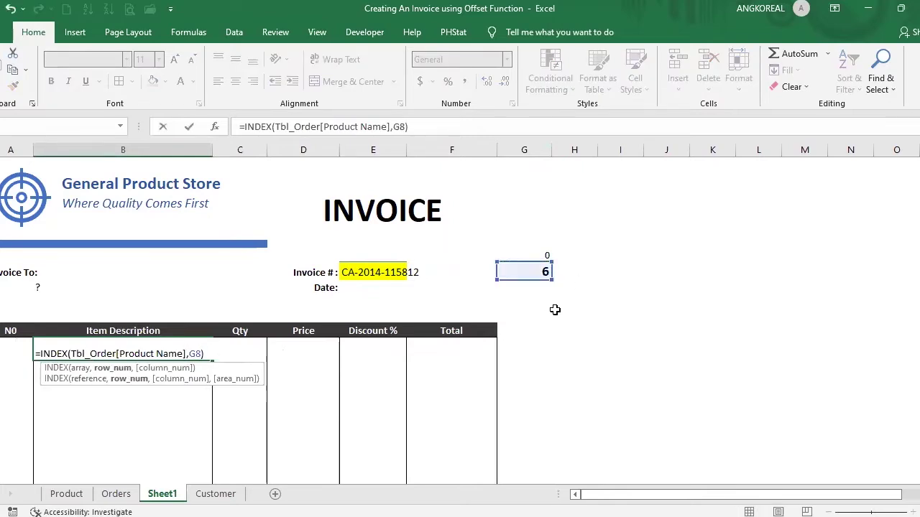
key("Return")
key("Up")
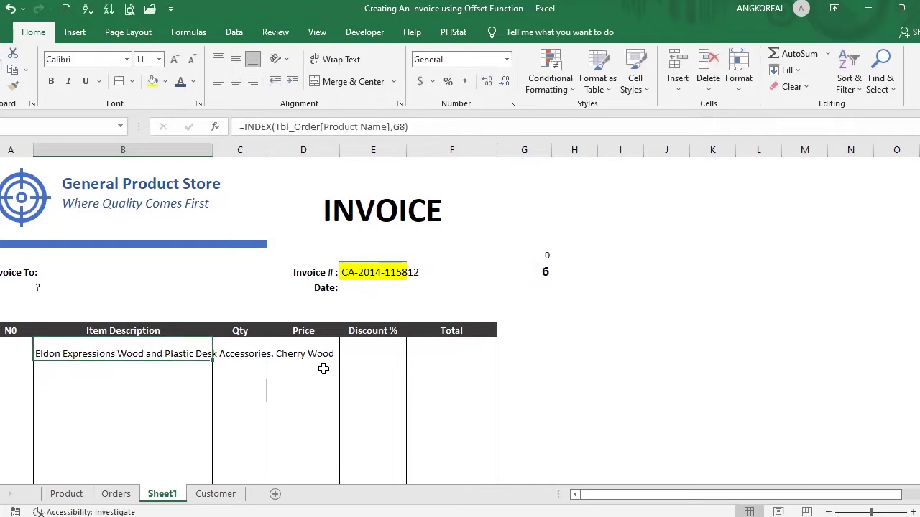
Step: Fill the MATCH formula from cell G8 down to G14
left_click(545, 272)
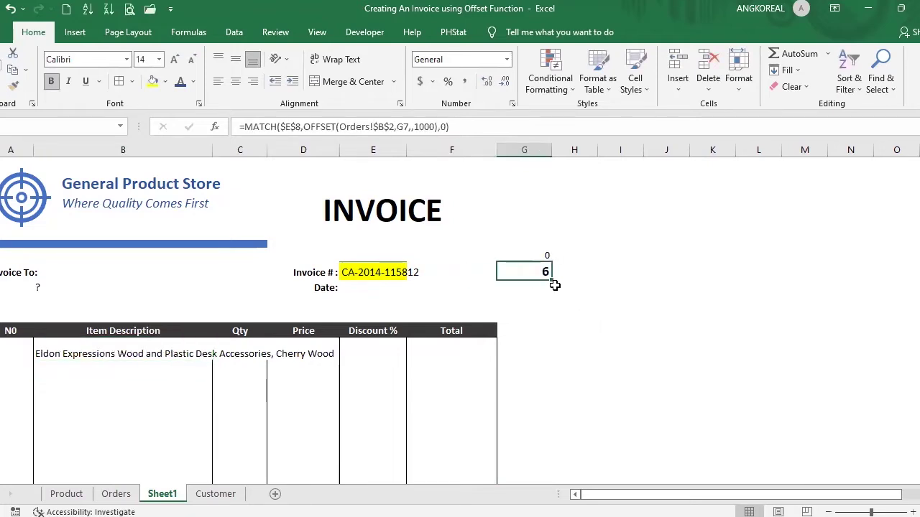
left_click_drag(551, 281, 565, 388)
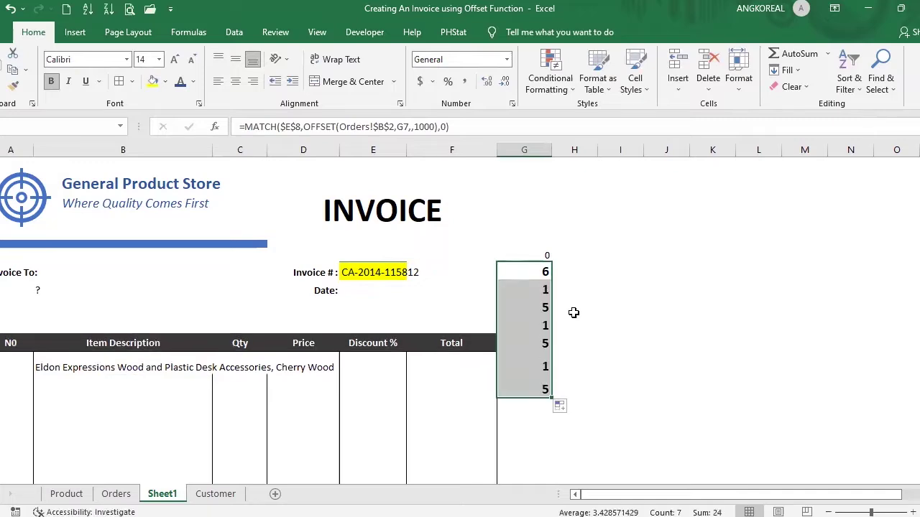
Step: Examine the filled MATCH formulas in G8:G14 and the cell references used in the G9 formula
left_click(524, 288)
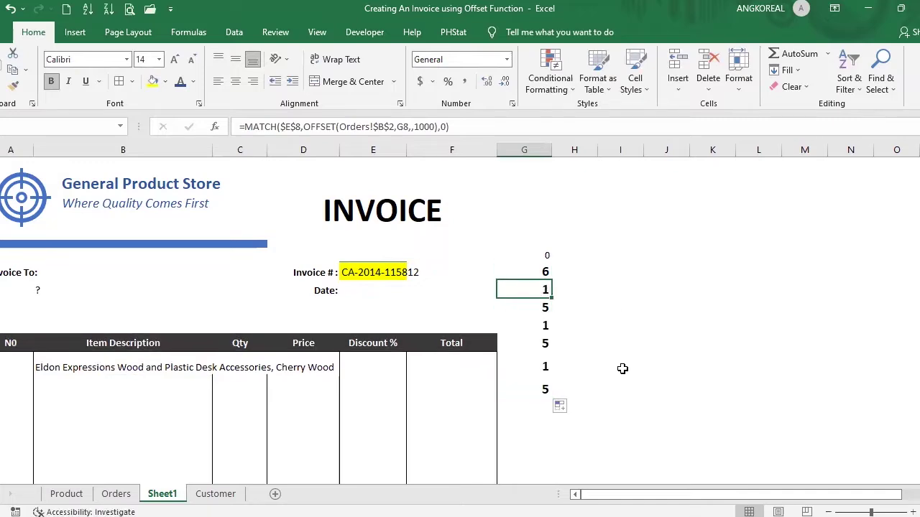
left_click(533, 408)
key("Right")
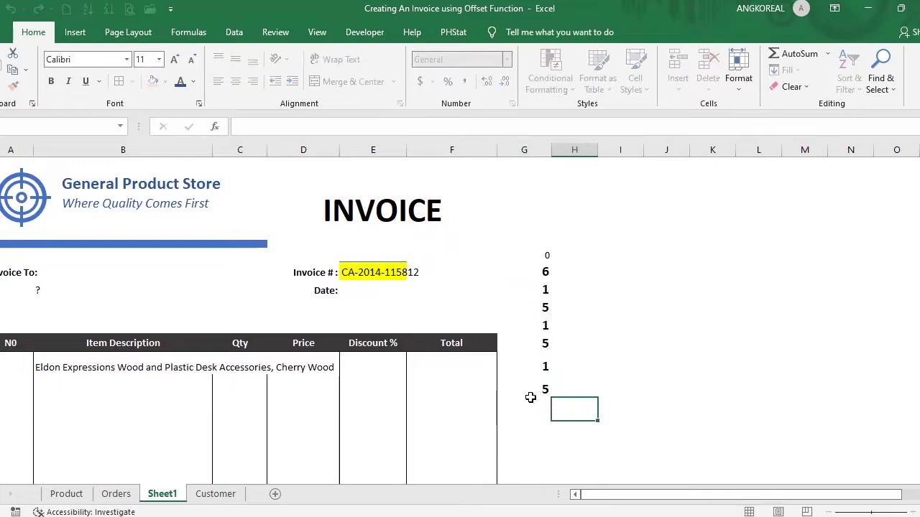
left_click(530, 396)
left_click(530, 289)
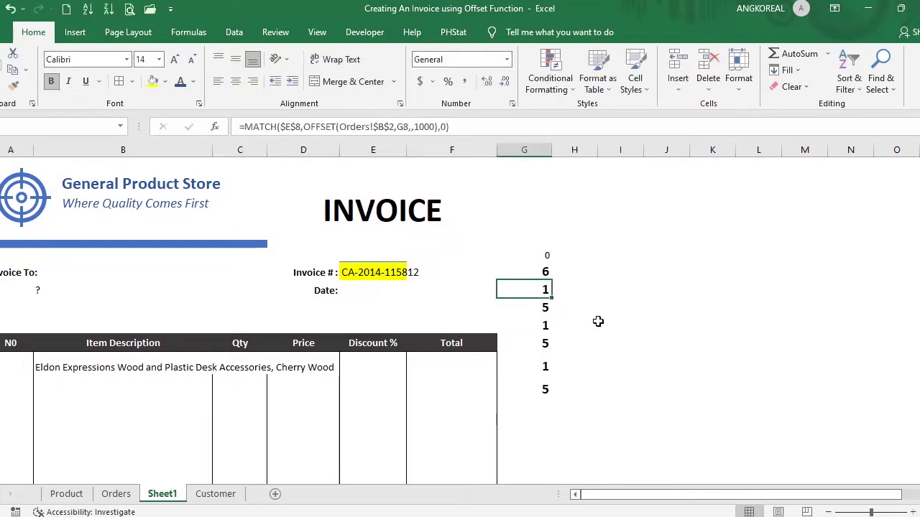
left_click(543, 307)
left_click(539, 325)
left_click(536, 344)
left_click(533, 290)
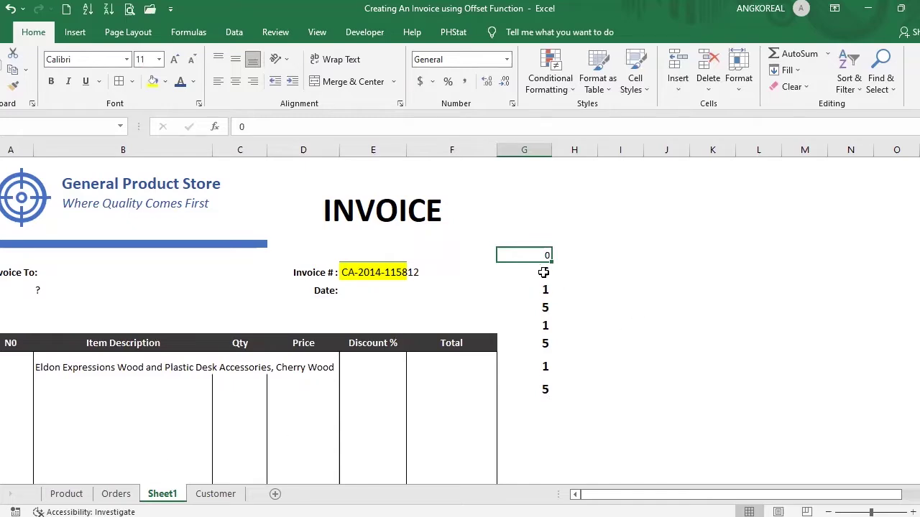
left_click(537, 301)
key("Up")
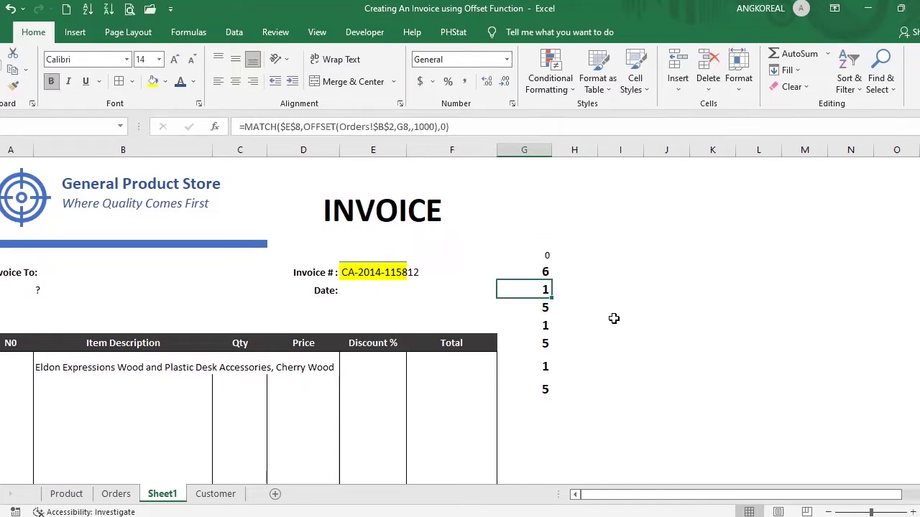
double_click(529, 290)
left_click(530, 290)
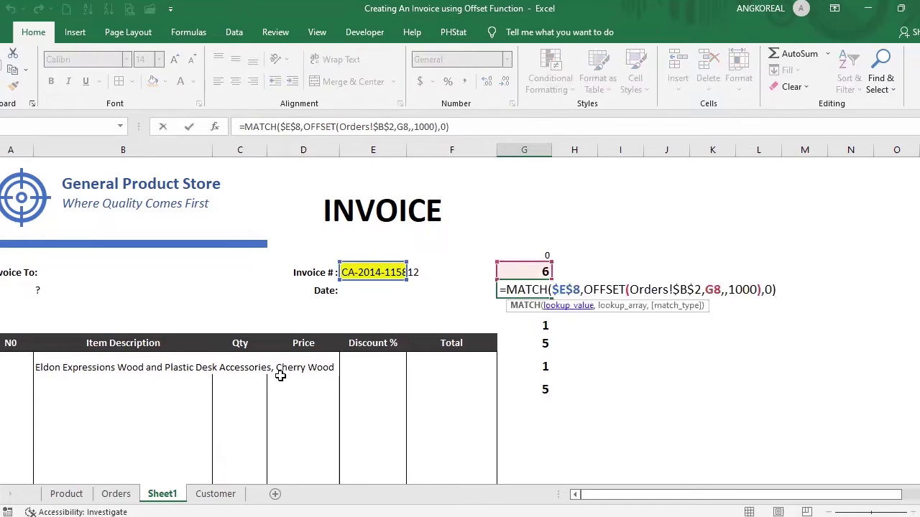
key("Escape")
Step: Examine the highlighted rows with Row ID 6 to 12 in the Order ID column of the Orders sheet
left_click(115, 495)
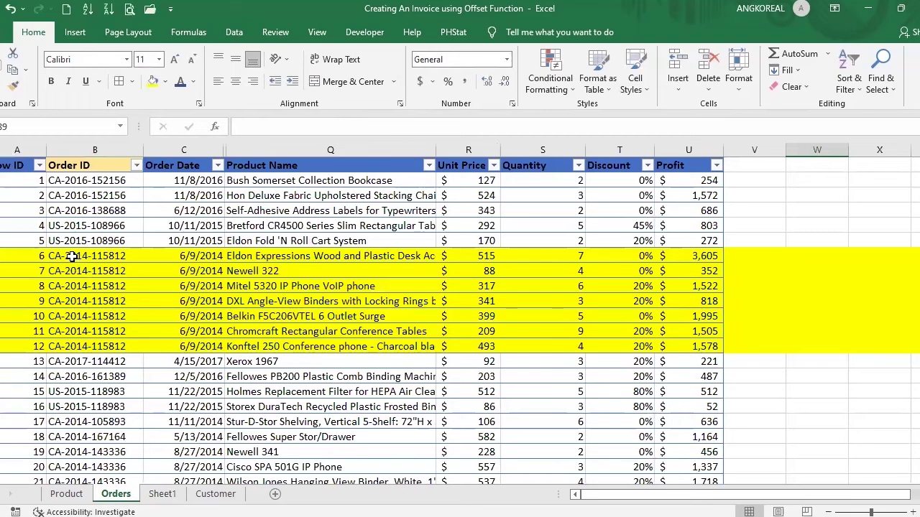
left_click(72, 256)
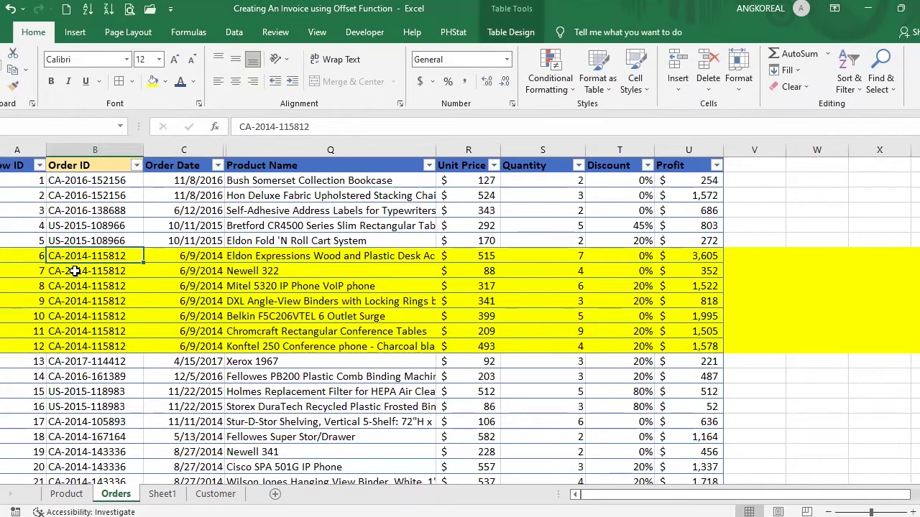
left_click(75, 271)
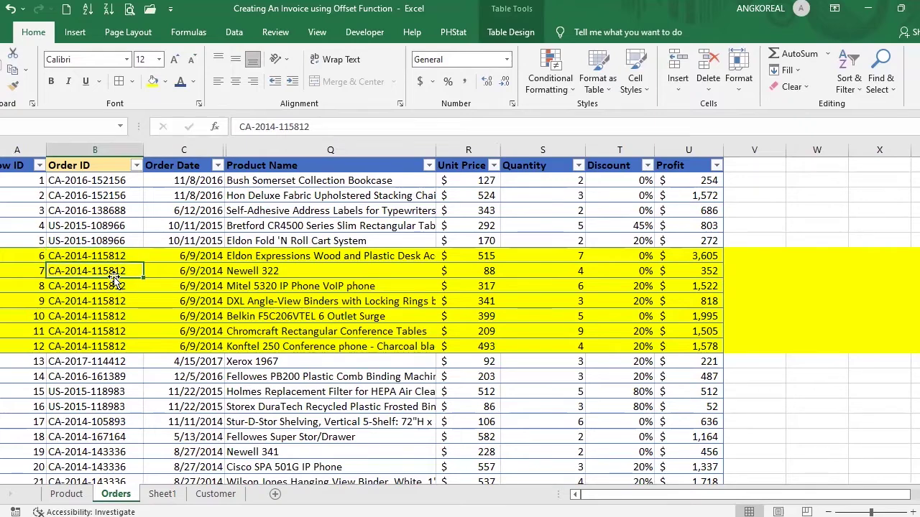
left_click_drag(101, 257, 89, 346)
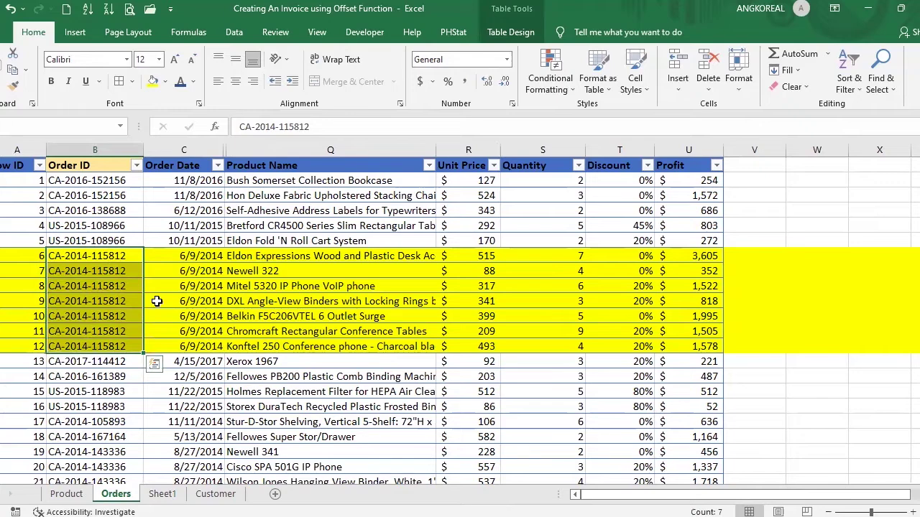
left_click(86, 270)
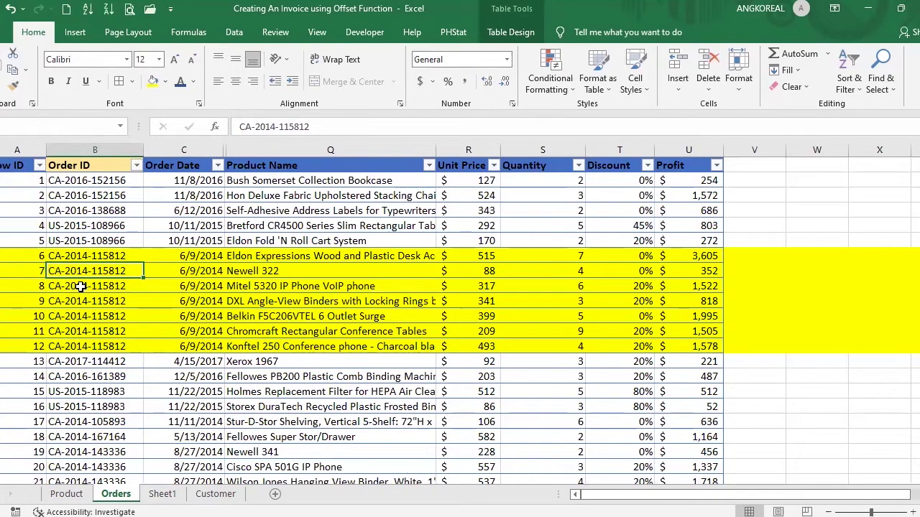
left_click(81, 286)
left_click(92, 299)
left_click(98, 286)
left_click(90, 300)
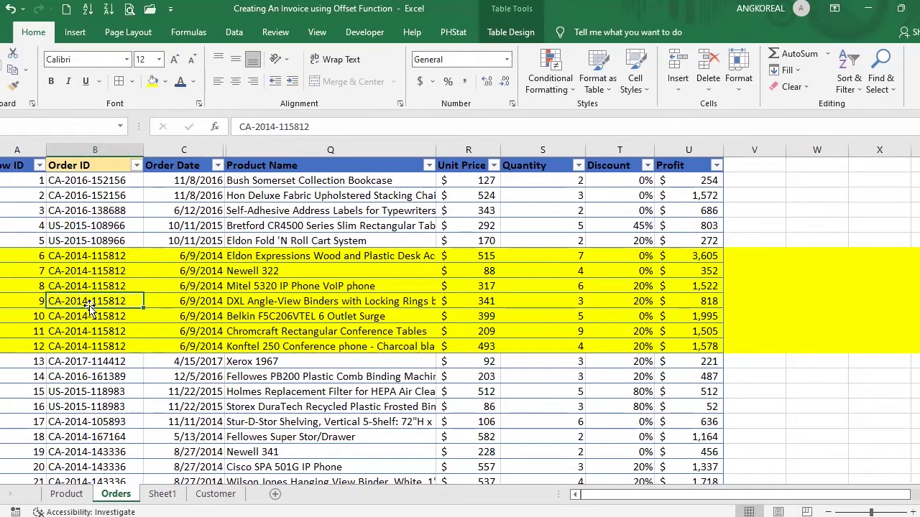
left_click(90, 316)
left_click(91, 331)
left_click(91, 346)
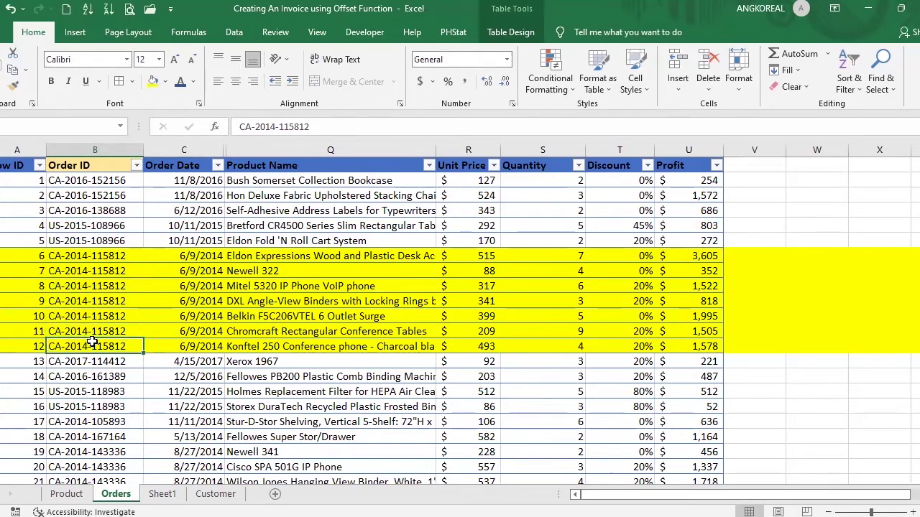
Step: Append +G7 to the MATCH formula in cell G8 of Sheet1 and fill it down to G15
left_click(162, 494)
double_click(544, 272)
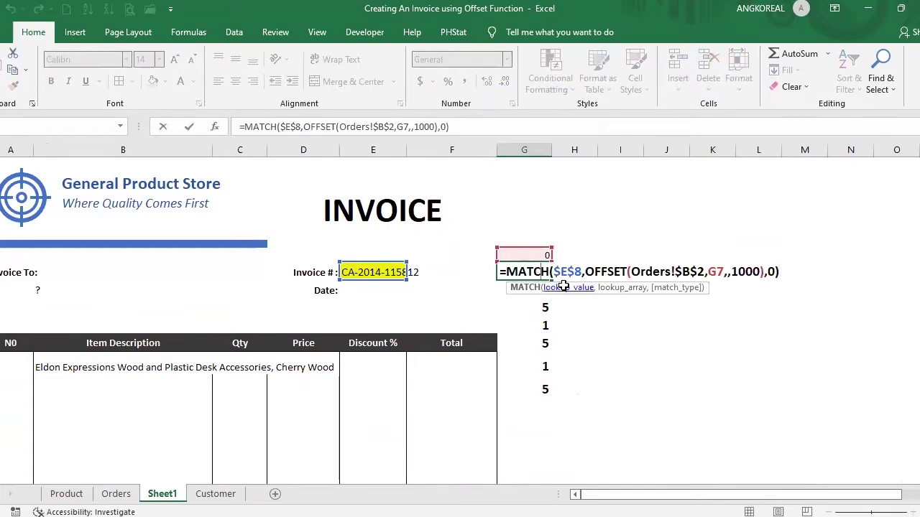
key("Return")
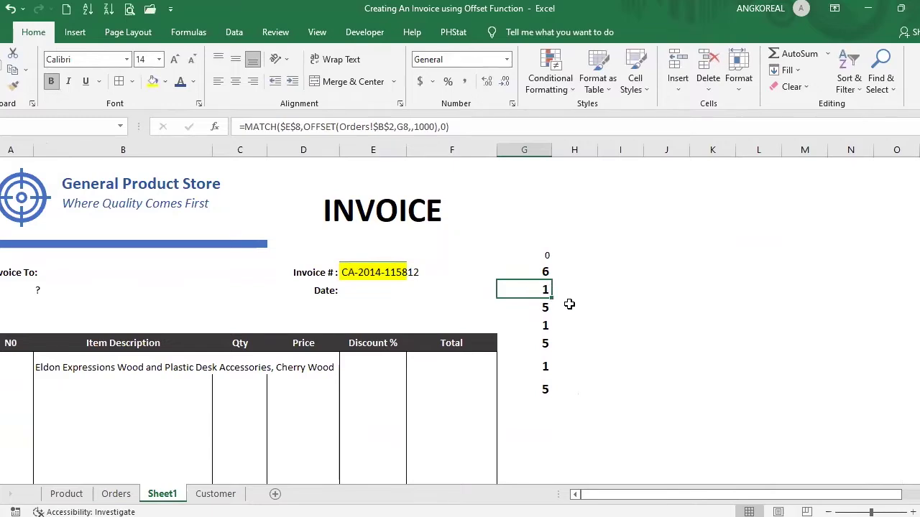
left_click(527, 311)
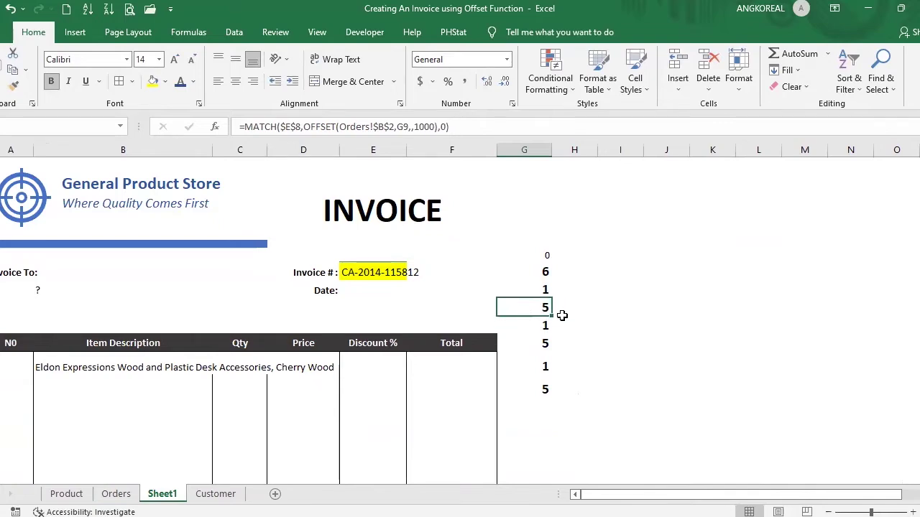
double_click(535, 275)
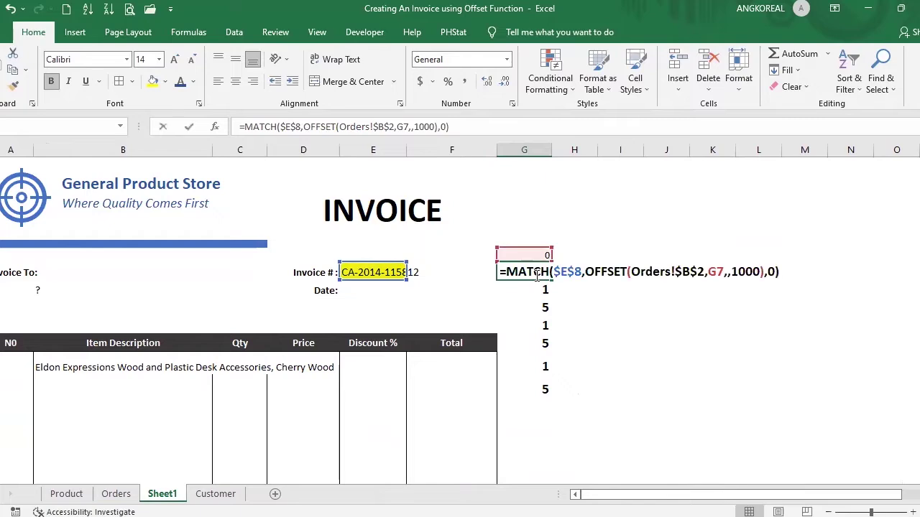
left_click(783, 274)
type("+")
left_click(529, 253)
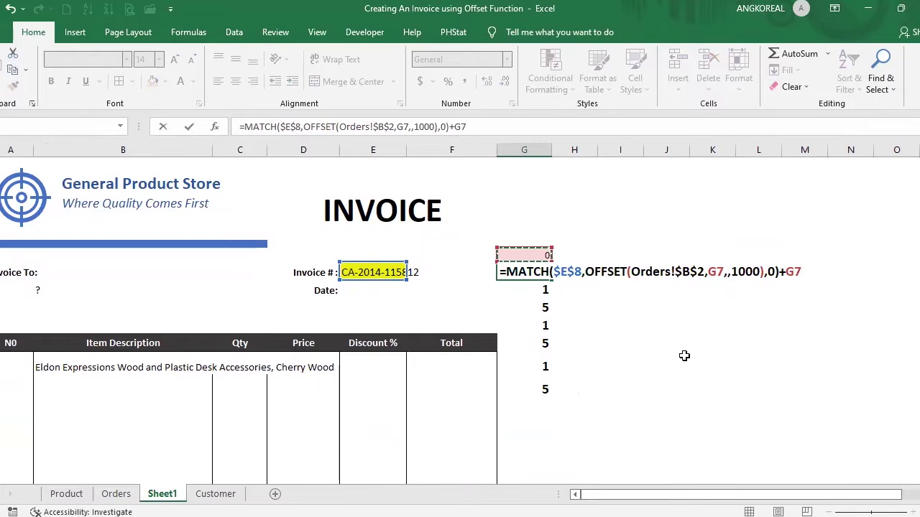
key("Return")
left_click(538, 271)
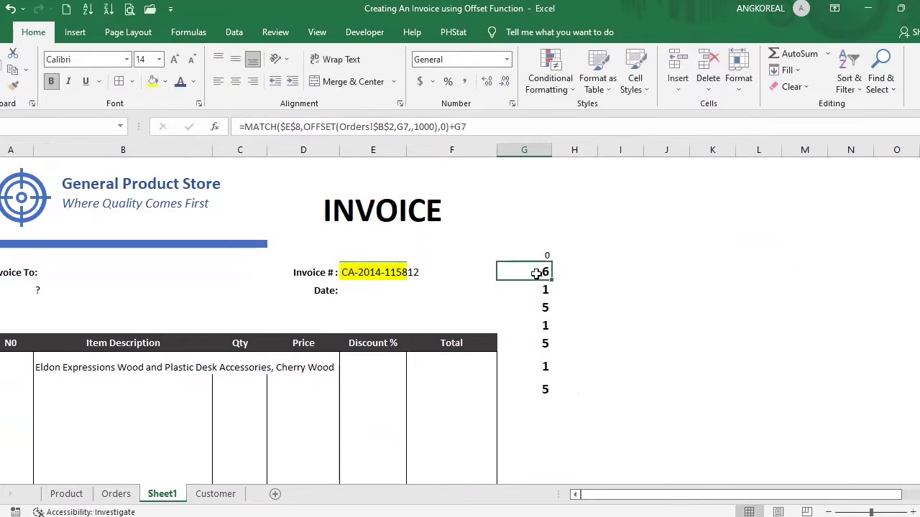
left_click_drag(549, 281, 542, 412)
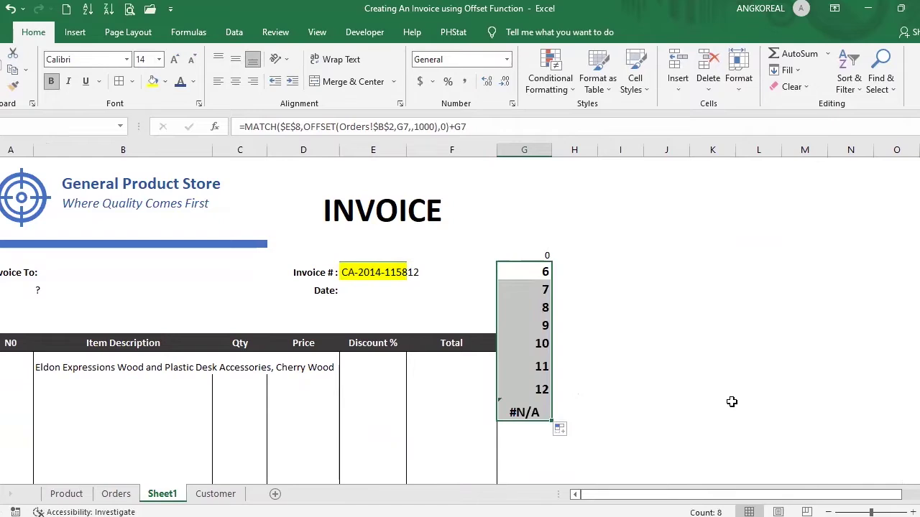
Step: Check the row positions returned by the formulas in G8:G15 one by one
left_click(530, 272)
left_click(531, 290)
left_click(531, 308)
left_click(540, 325)
left_click(539, 344)
left_click(539, 365)
left_click(541, 389)
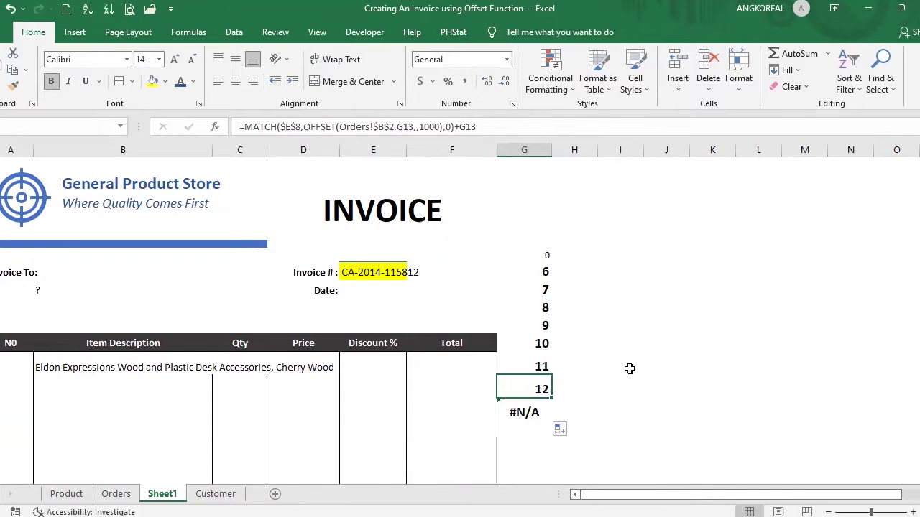
left_click(530, 412)
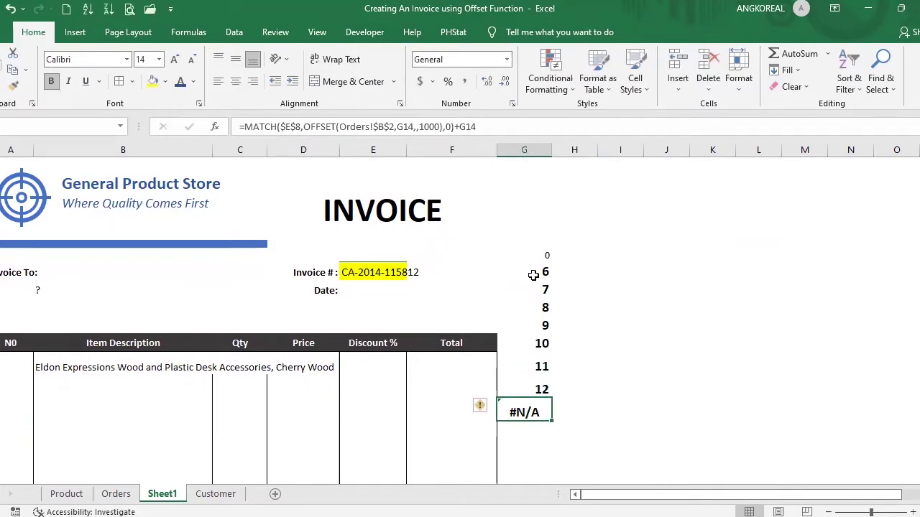
left_click(542, 273)
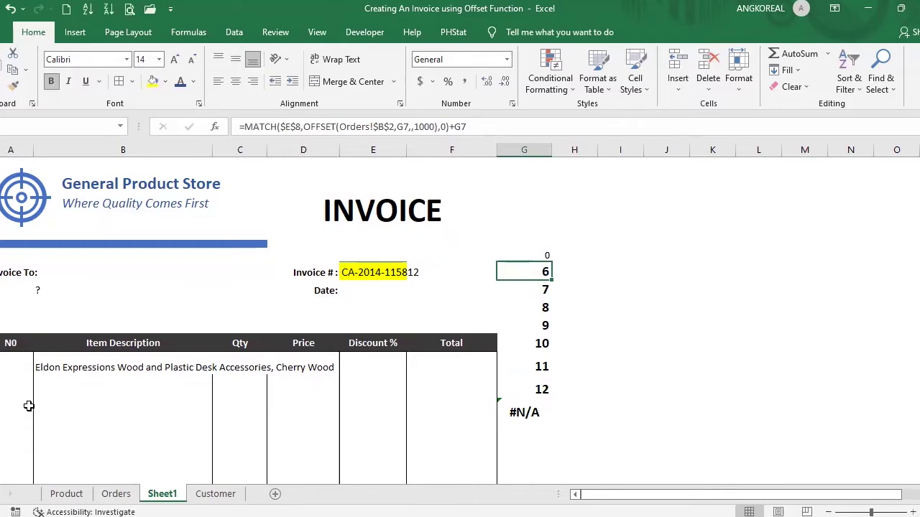
Step: Examine the end of the Order ID column in the Orders sheet, including the highlighted entry below Row ID 9994
key("ctrl+Page_Up")
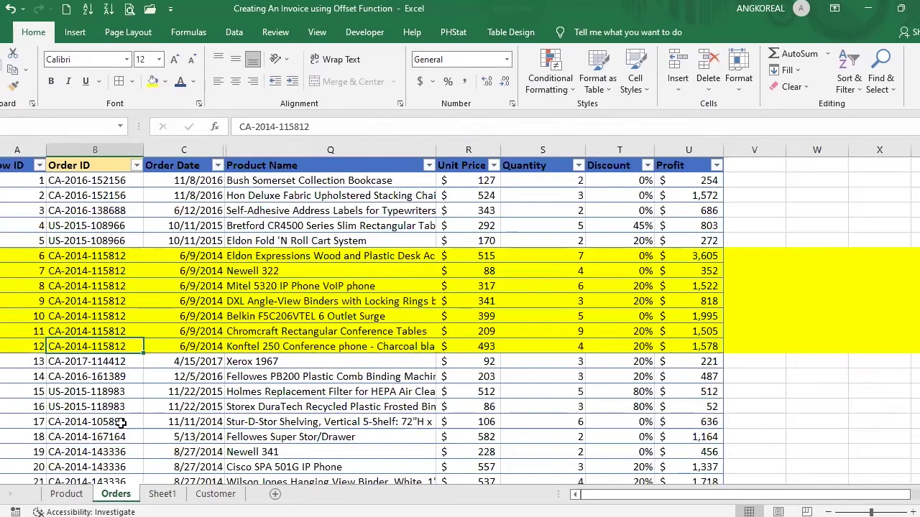
left_click(121, 423)
scroll(120, 423, "down", 10)
key("ctrl+BackSpace")
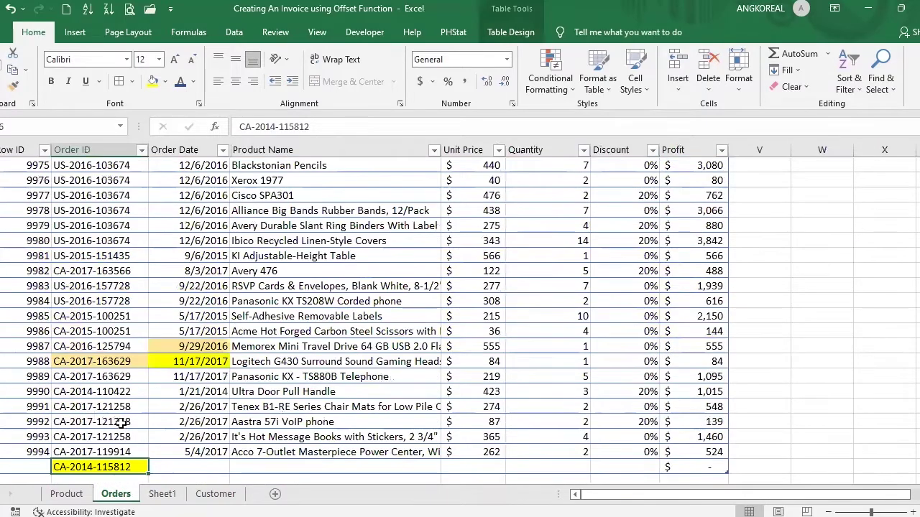
scroll(121, 423, "down", 1)
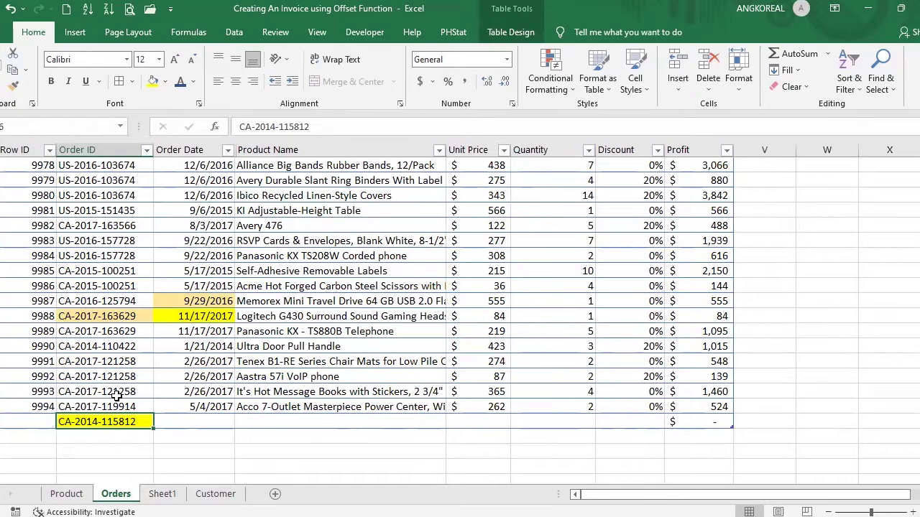
left_click_drag(103, 164, 96, 407)
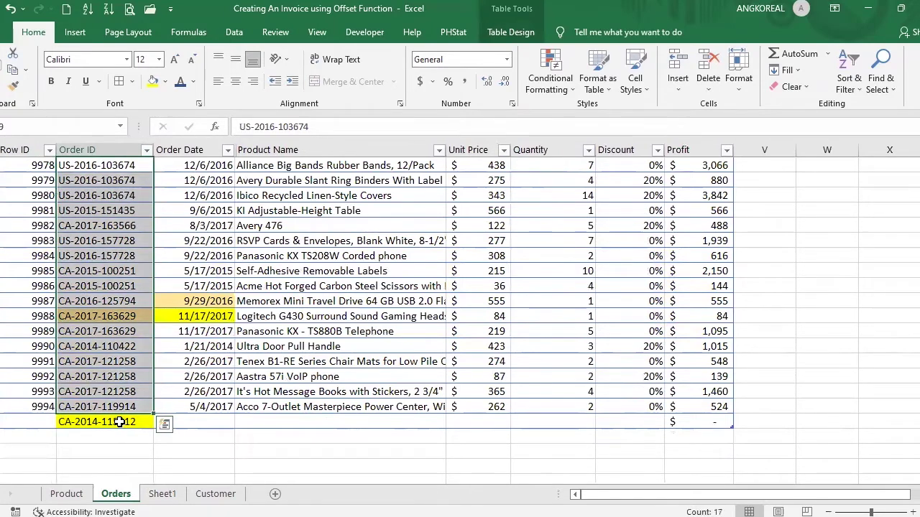
left_click(120, 421)
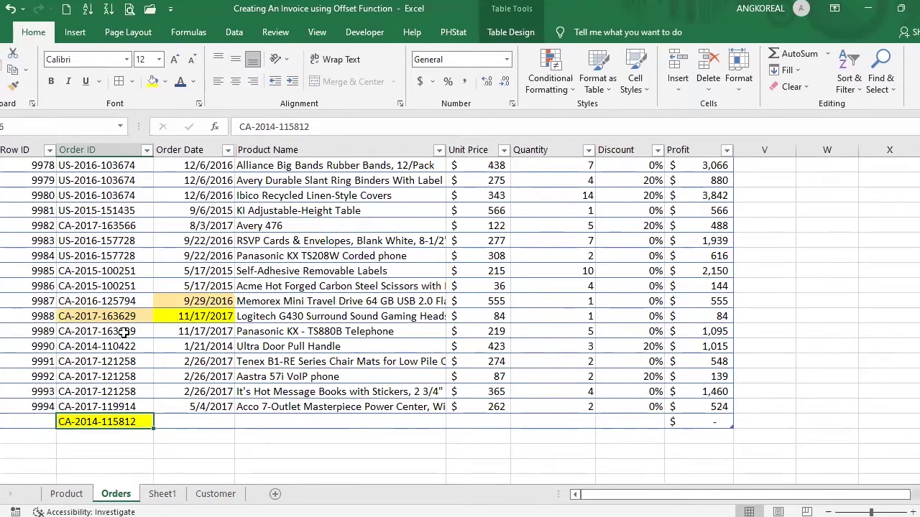
key("Up")
key("Up")
key("Up")
key("Up")
key("Up")
key("Up")
key("Up")
key("Up")
key("Up")
key("Up")
key("Up")
key("Up")
key("Up")
key("Up")
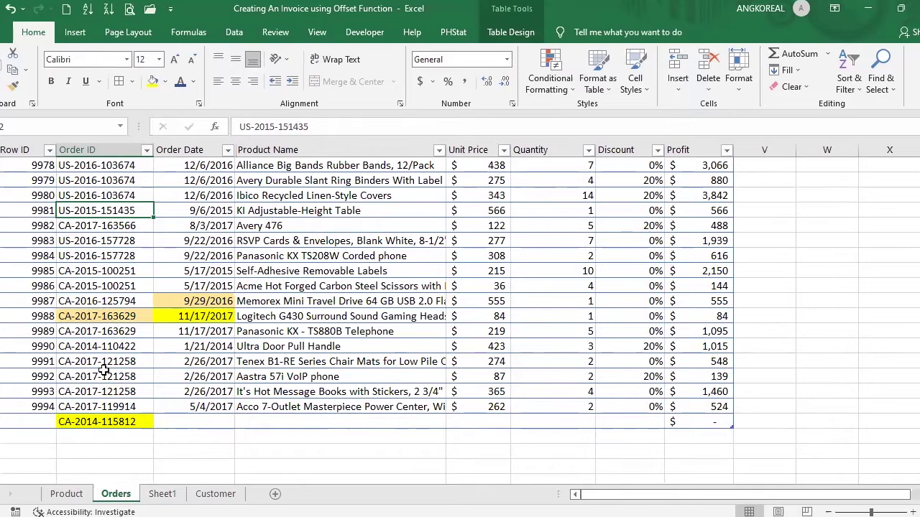
left_click(100, 422)
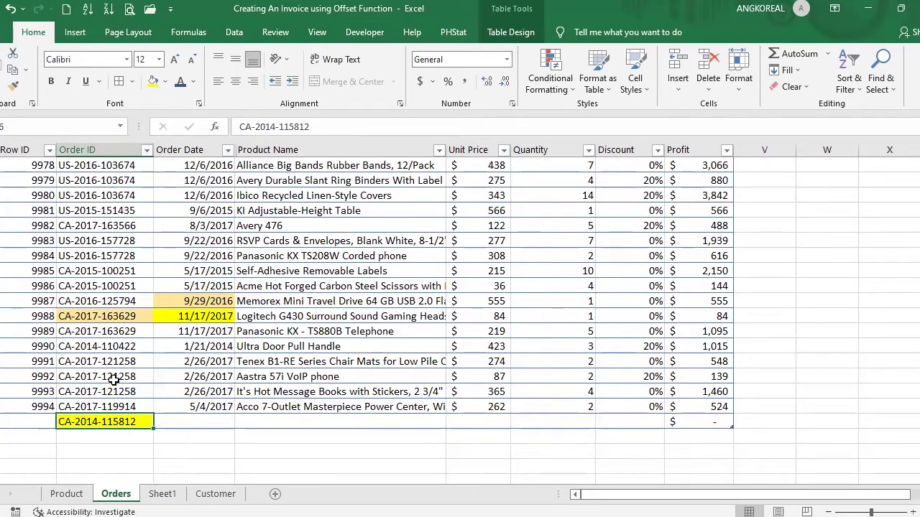
Step: Set the OFFSET height to 100000 in the MATCH formula of Sheet1 cell G8 and fill it down to G15
left_click(162, 493)
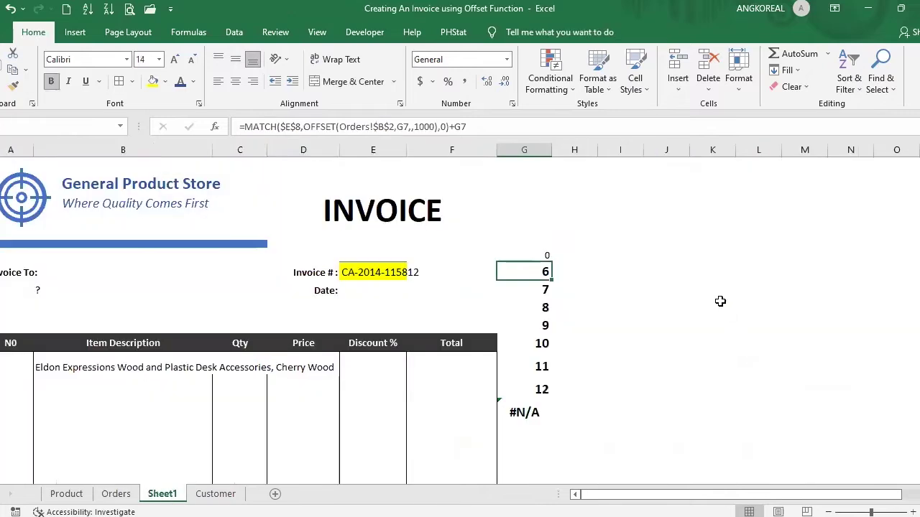
double_click(534, 274)
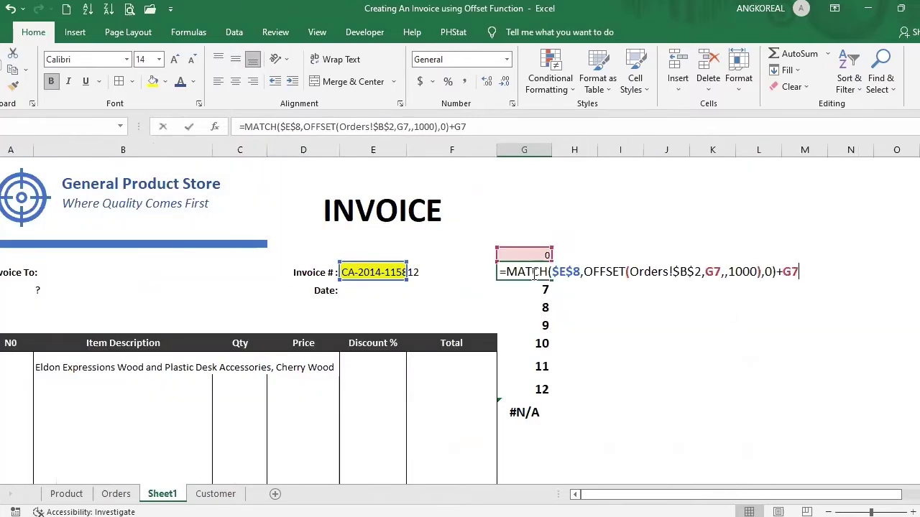
left_click(752, 272)
type("00")
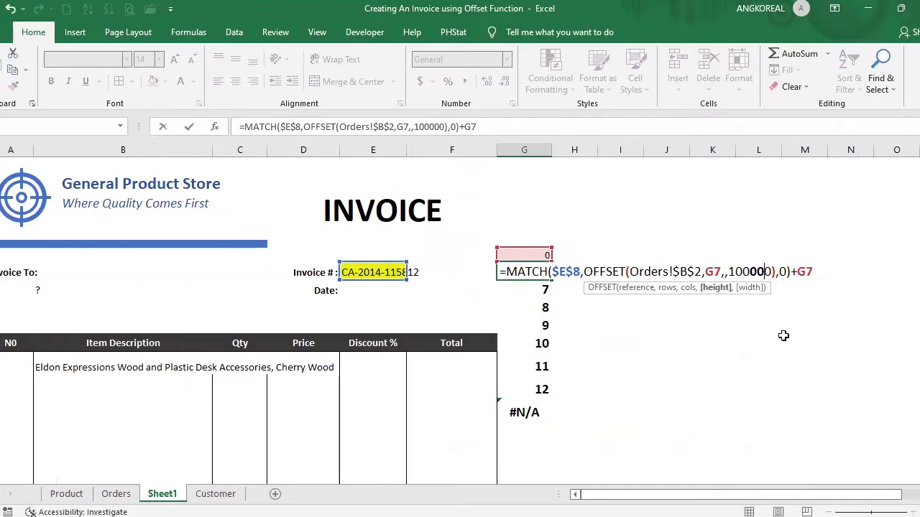
key("Return")
left_click(529, 268)
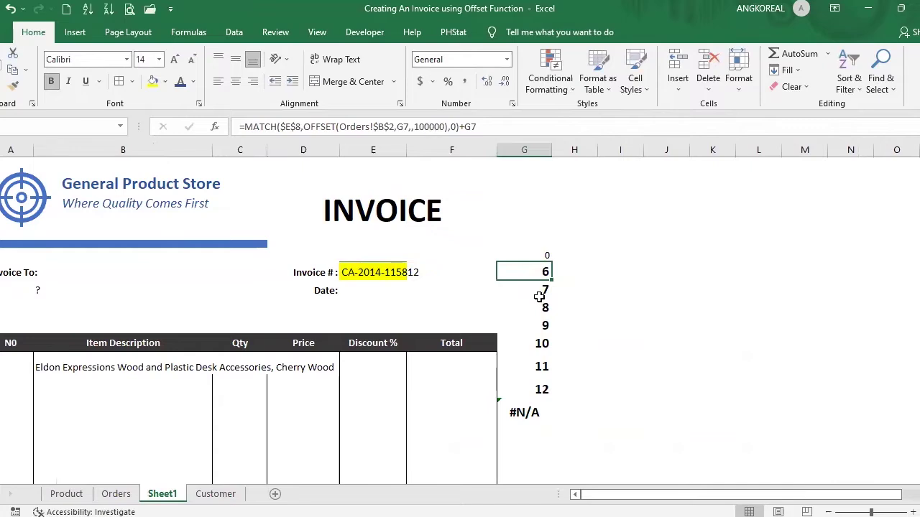
left_click_drag(554, 282, 552, 424)
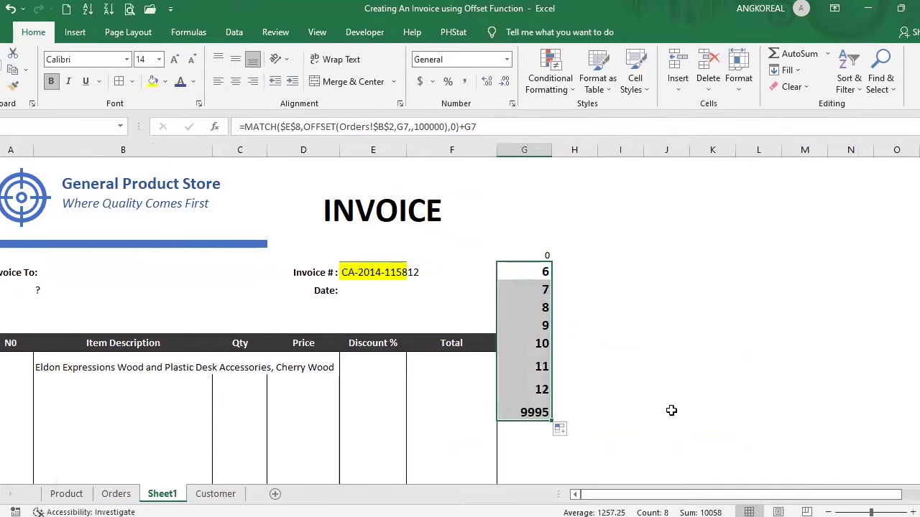
Step: Compare the last row position in cell G15 with the row reference used by the INDEX formula in B13
left_click(531, 412)
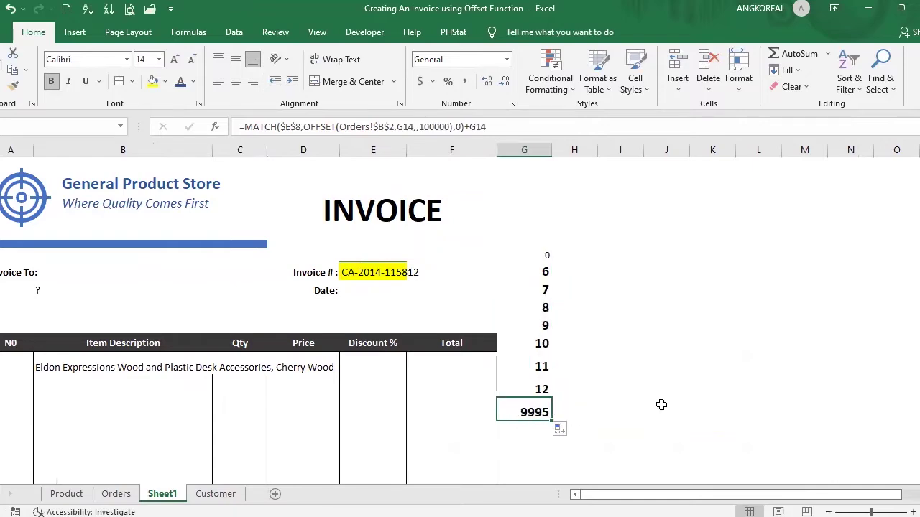
key("Right")
left_click(661, 404)
key("Left")
key("Left")
key("Left")
left_click(84, 366)
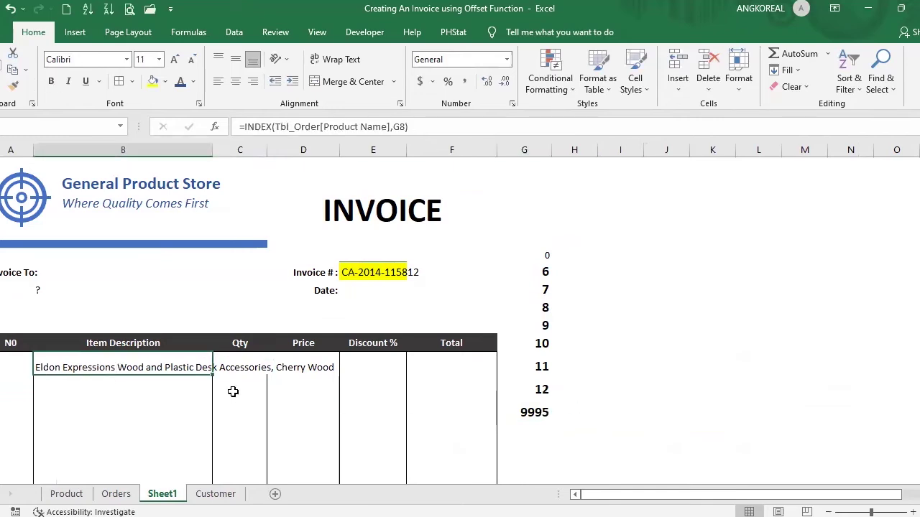
double_click(186, 366)
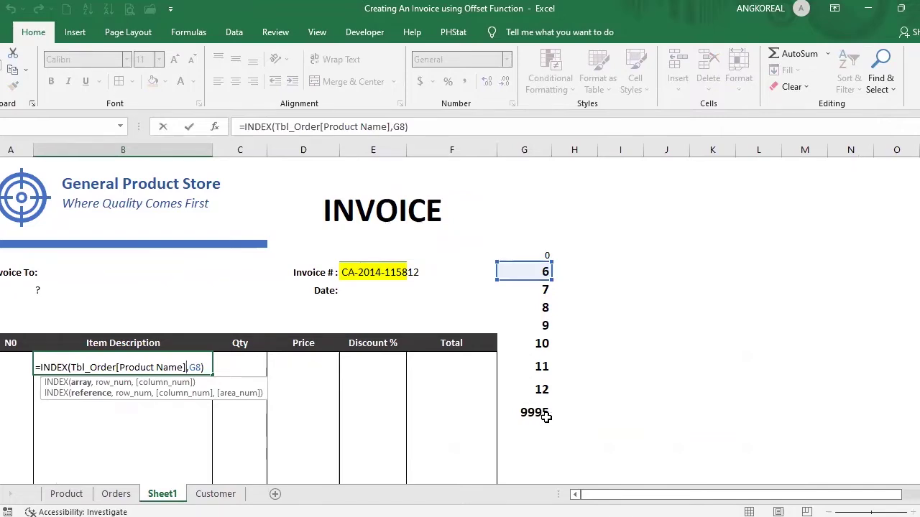
key("Return")
left_click(154, 369)
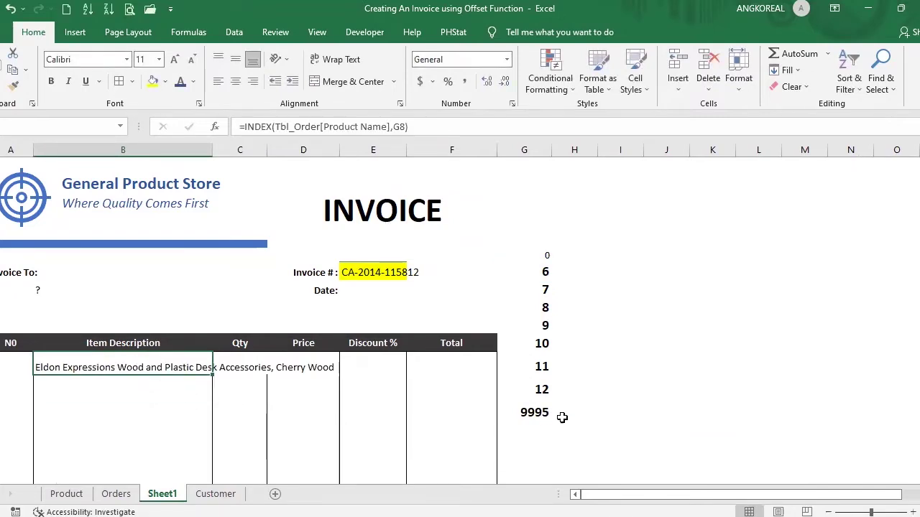
left_click(536, 406)
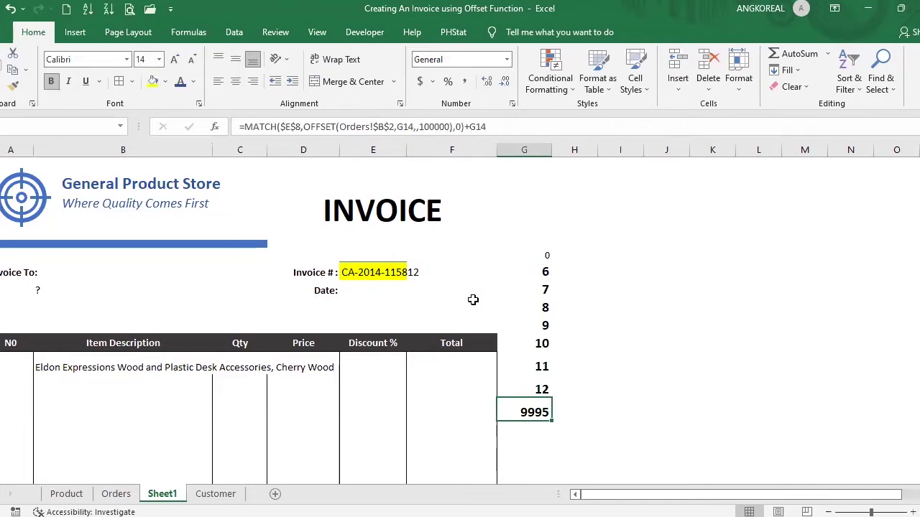
key("Down")
Step: Fill the INDEX product name formula from B13 down to B21 in the Item Description column
left_click(99, 365)
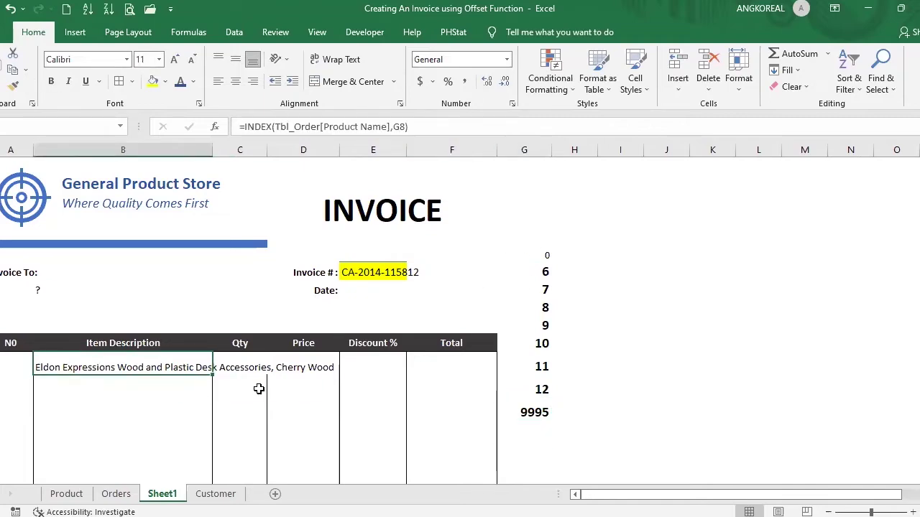
scroll(267, 384, "down", 2)
left_click_drag(214, 284, 209, 420)
scroll(242, 368, "down", 1)
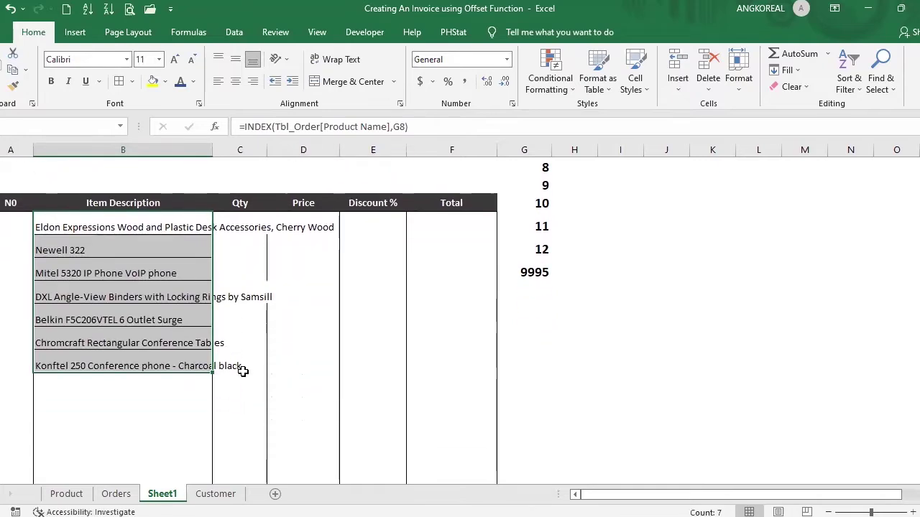
left_click_drag(213, 374, 203, 419)
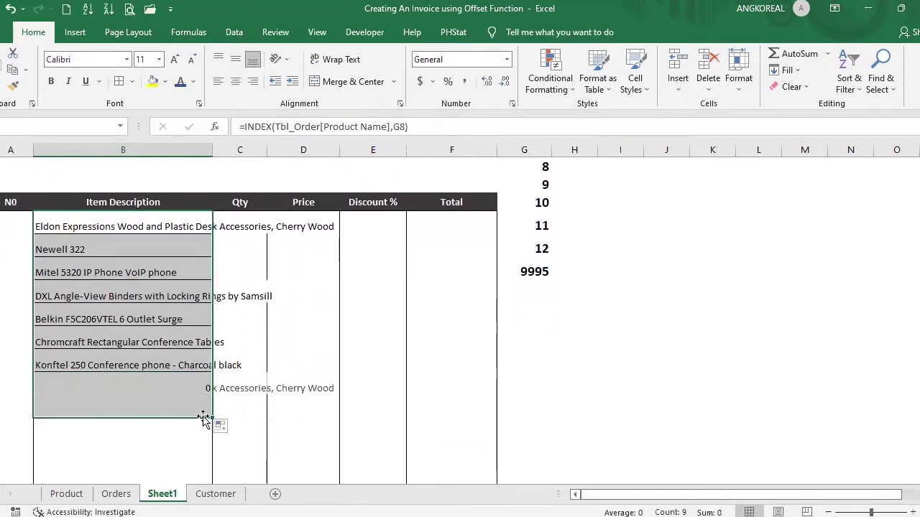
Step: Inspect which row position cell the INDEX formula in B20 refers to
left_click(167, 385)
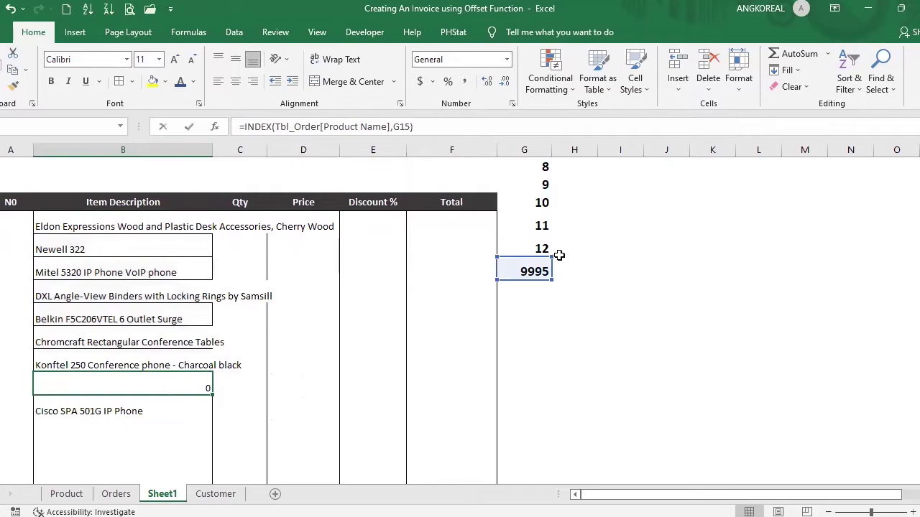
key("F2")
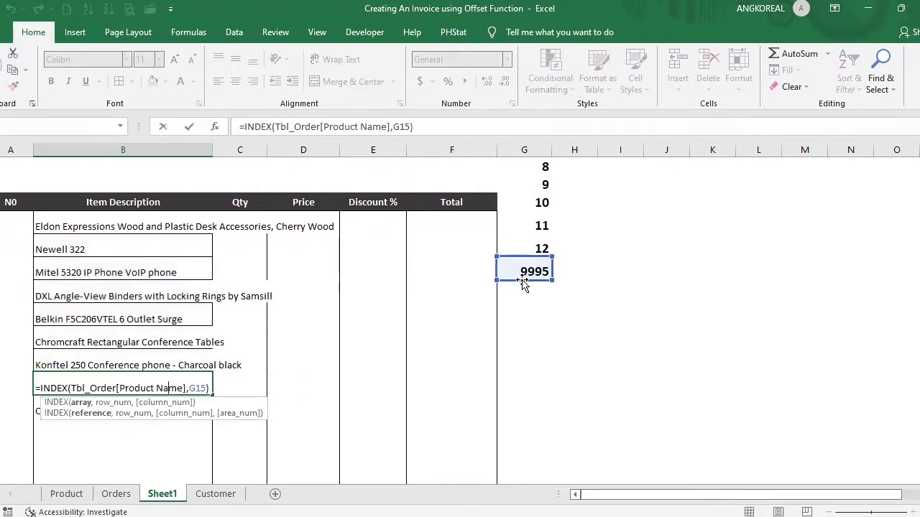
key("Return")
Step: Try 0 as the row number in the INDEX formula in B21, and restore the reference to G16
double_click(181, 407)
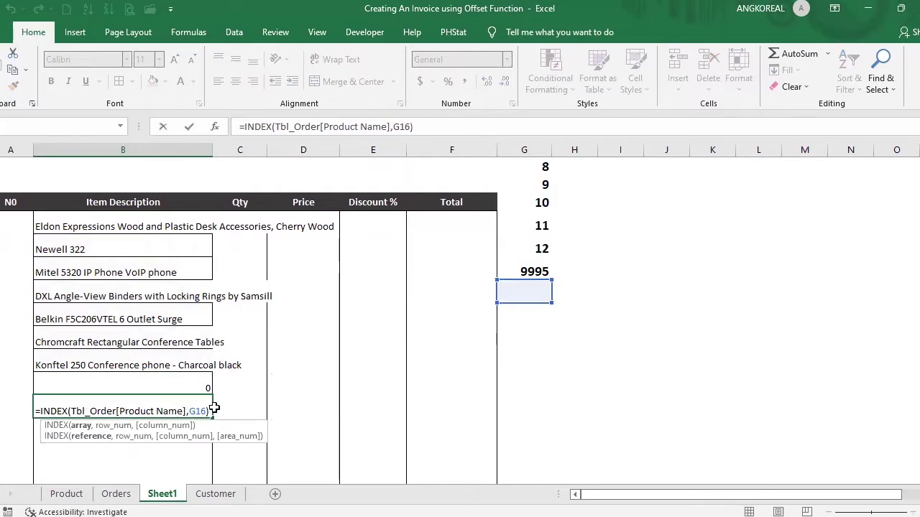
double_click(213, 410)
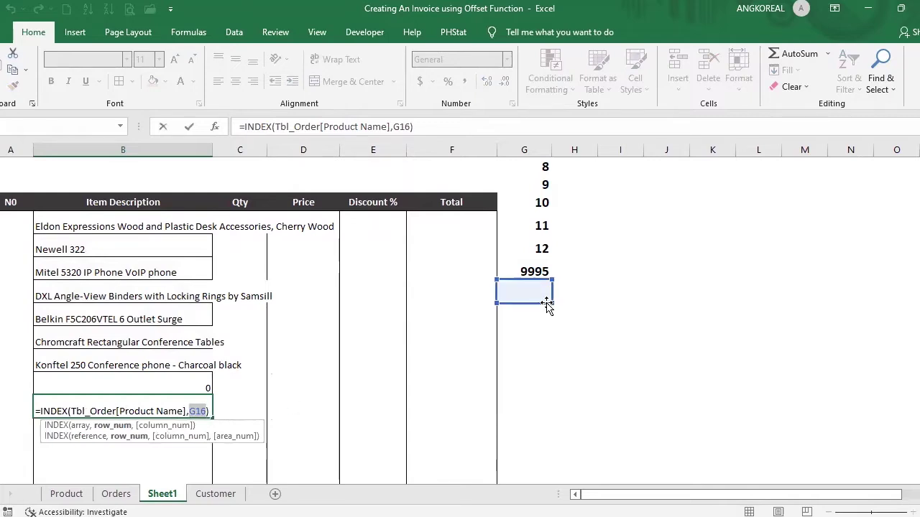
type("0")
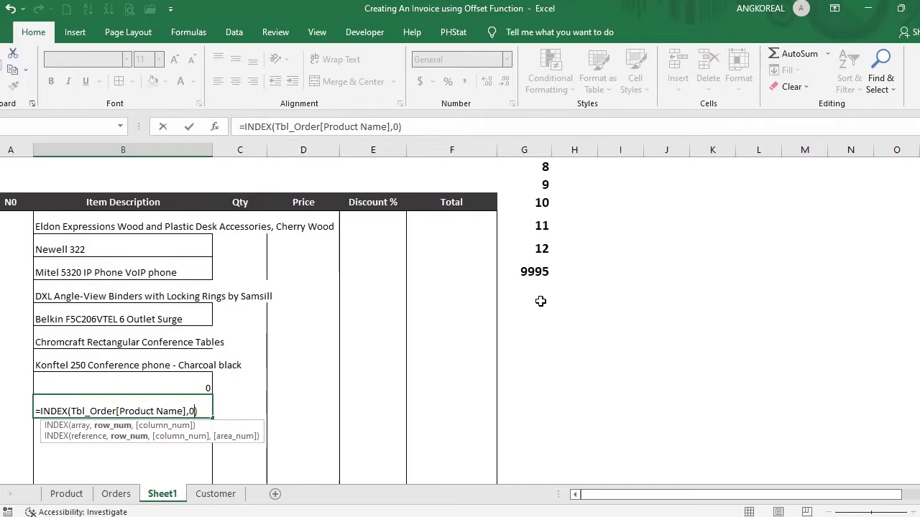
key("BackSpace")
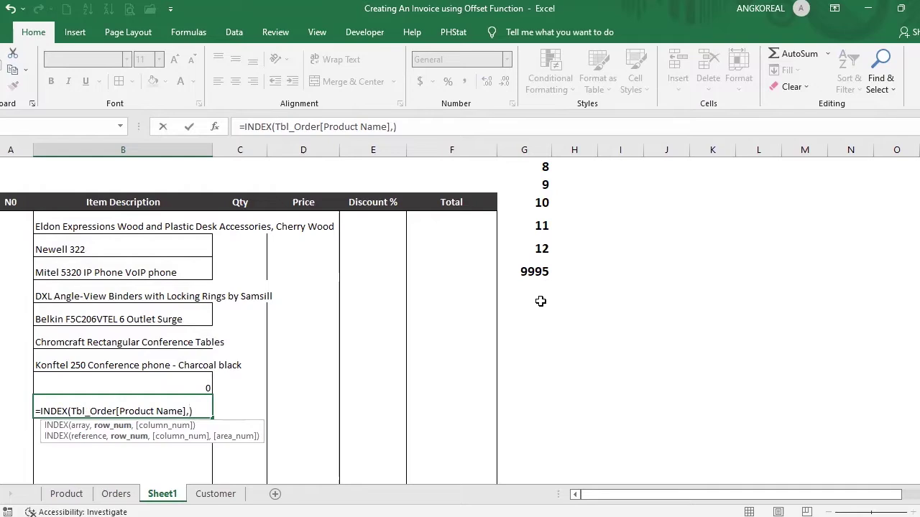
type("G16")
key("ctrl+Return")
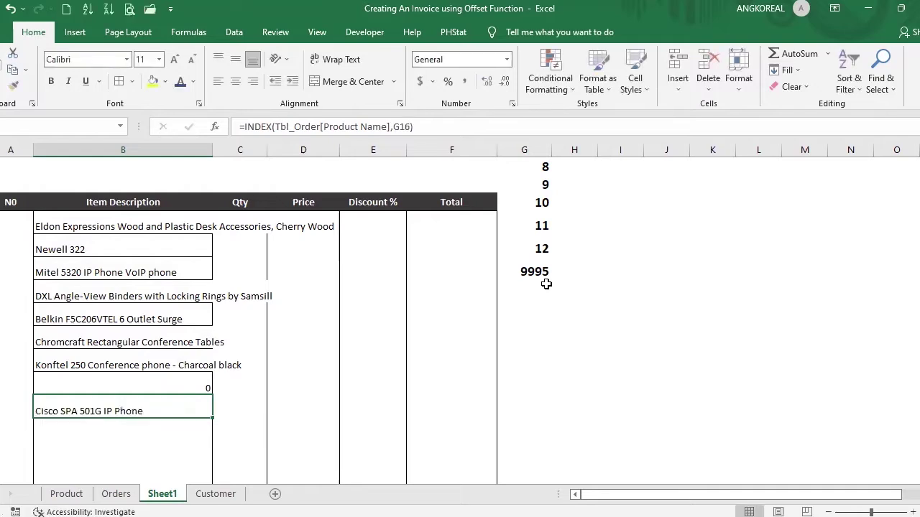
Step: Fill the MATCH formula from G15 down to G23
left_click(545, 275)
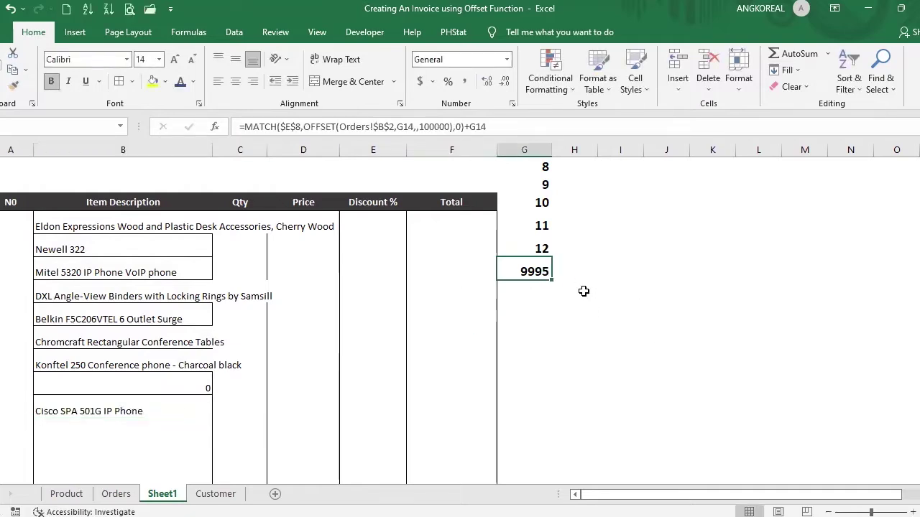
left_click_drag(552, 282, 593, 421)
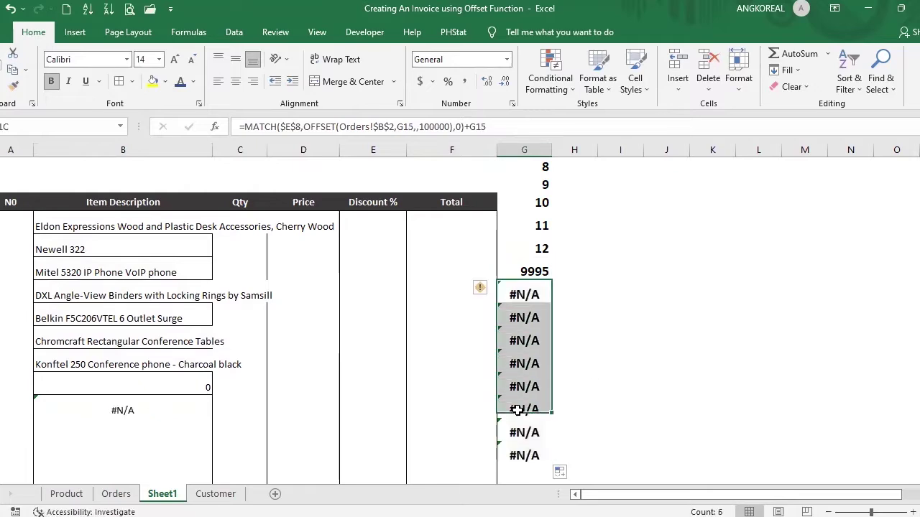
left_click(522, 435)
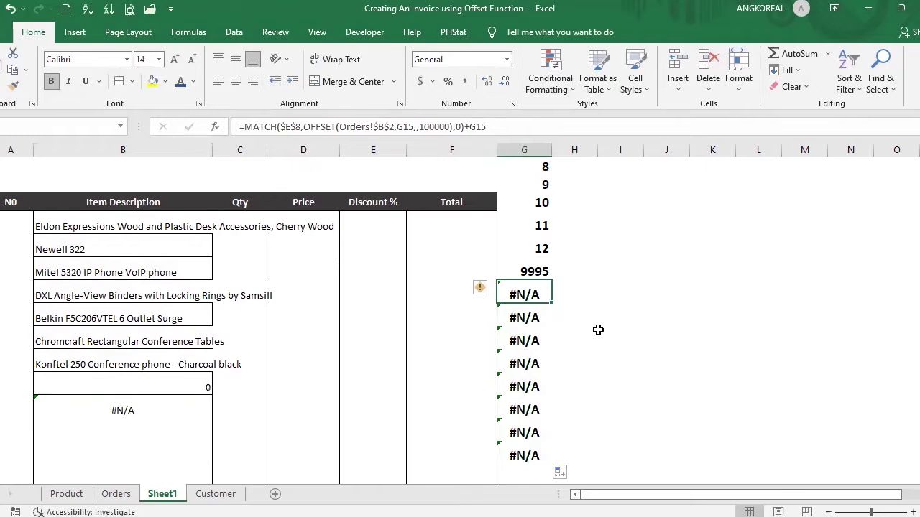
Step: Wrap the MATCH formula in G8 in IFERROR with an empty string ("") as the value if error
scroll(595, 329, "up", 3)
key("ctrl+Up")
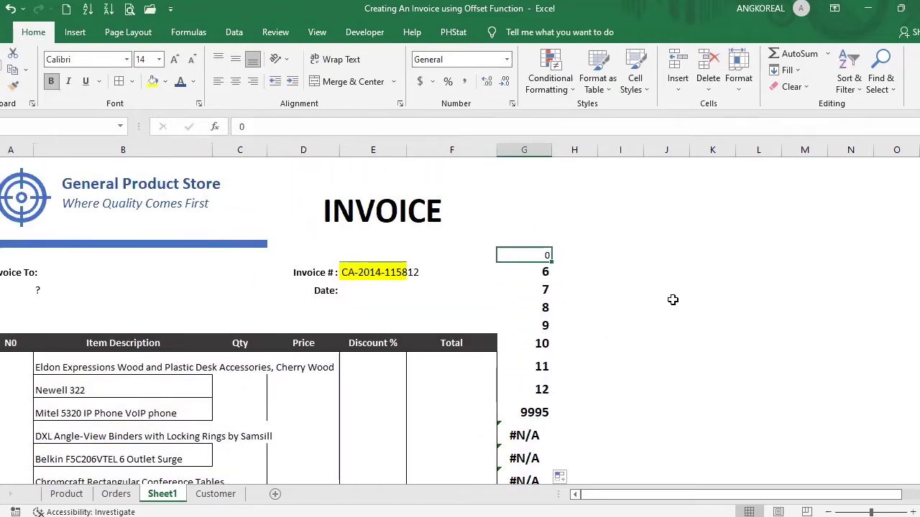
left_click(538, 273)
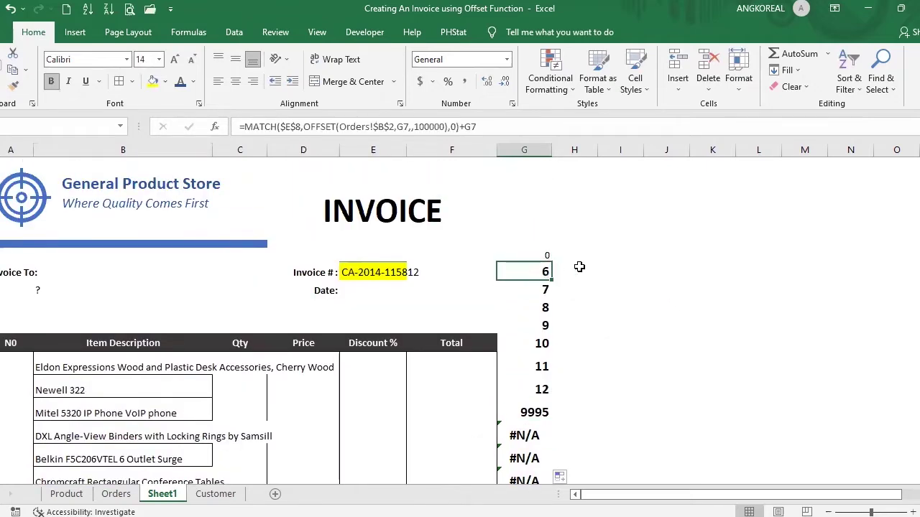
left_click(242, 128)
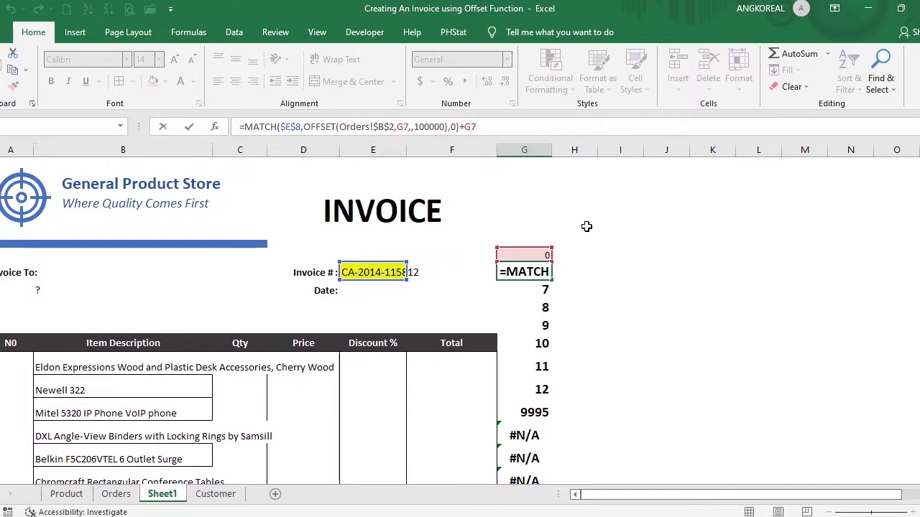
type("ifee")
key("Tab")
double_click(529, 273)
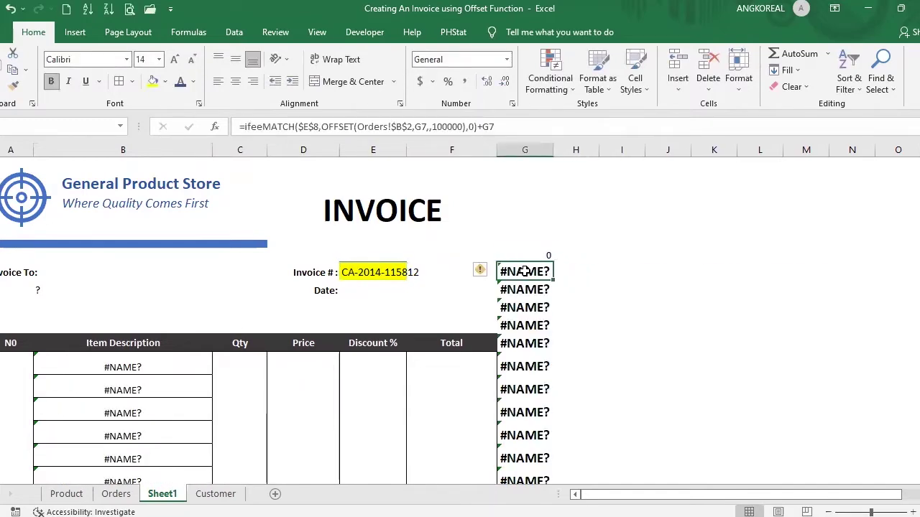
left_click(263, 126)
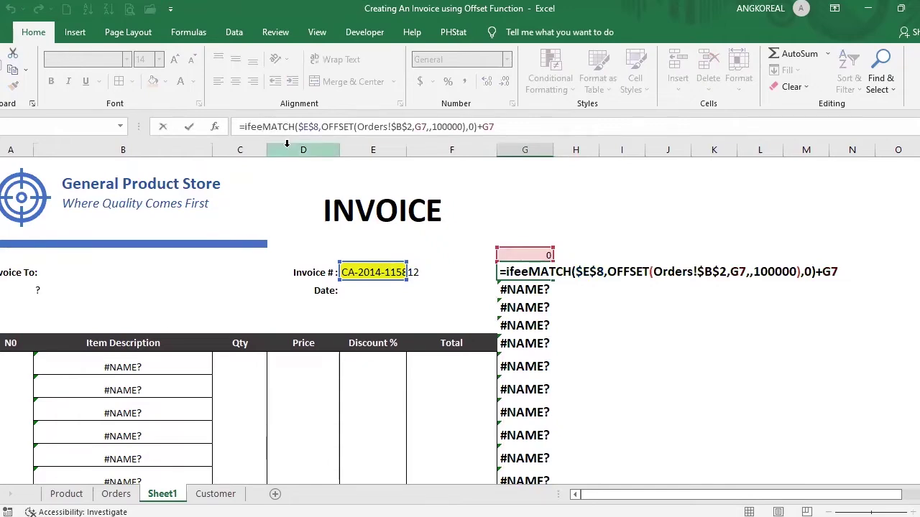
key("BackSpace")
type("r")
key("Tab")
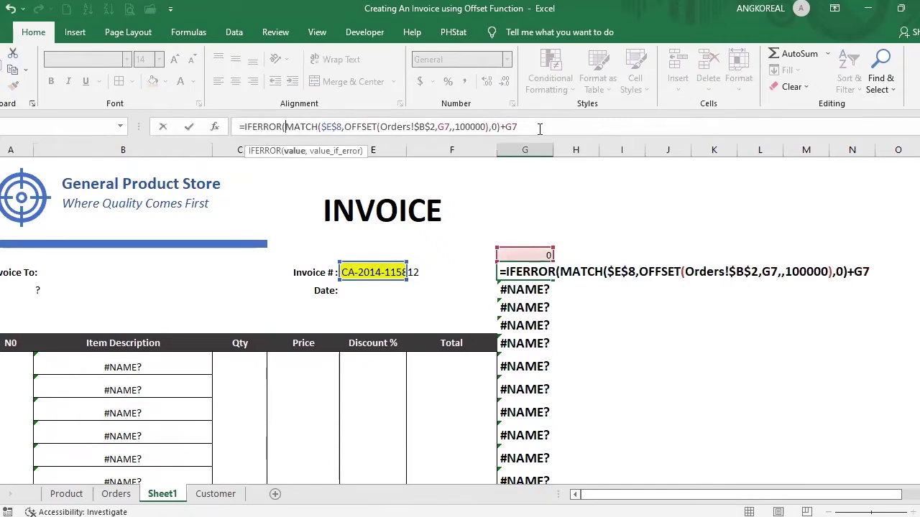
type(",\"\"")
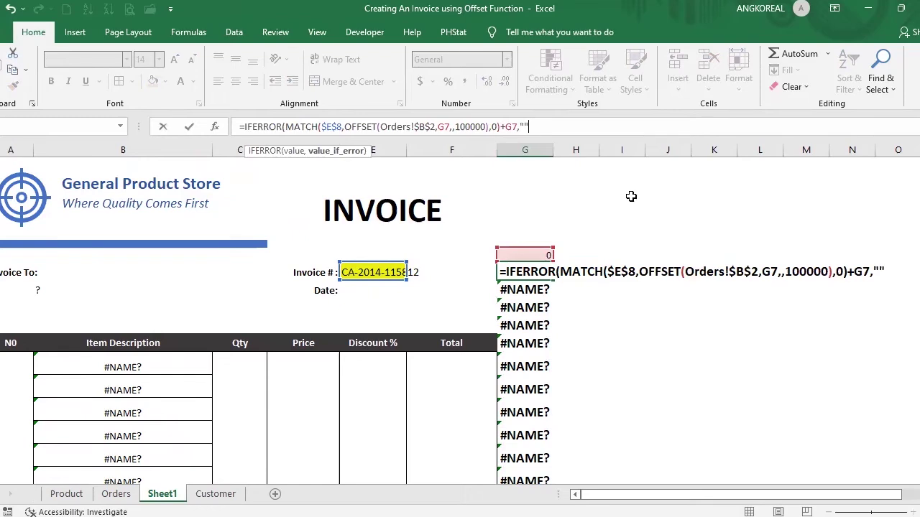
type(")")
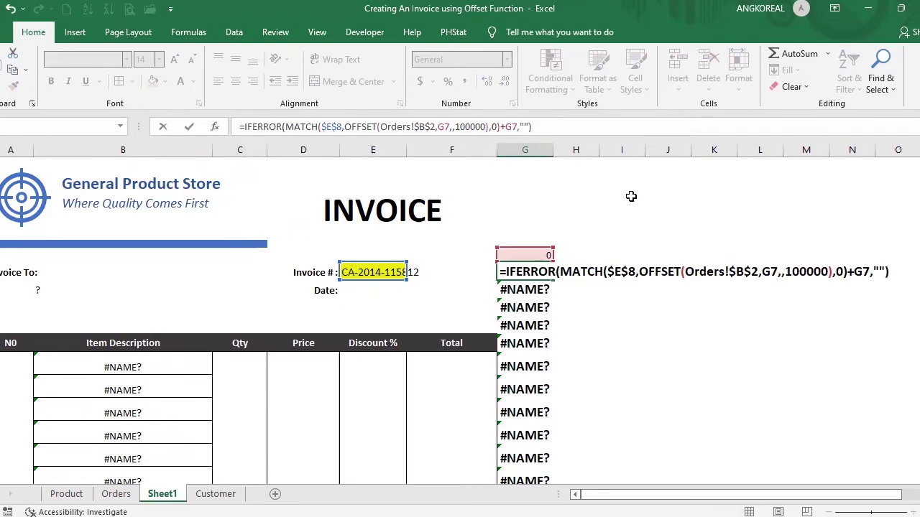
key("Return")
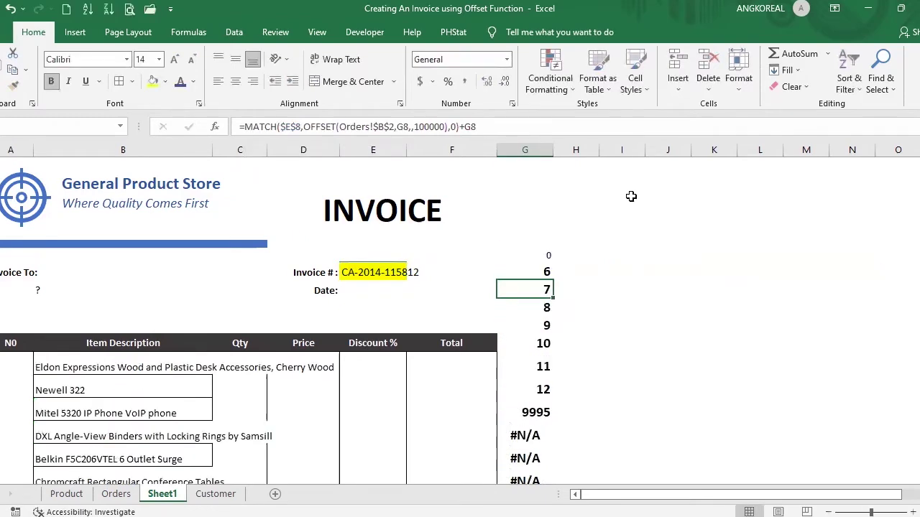
Step: Fill the IFERROR formula from G8 down to G28, the last item row of the invoice
key("Up")
scroll(635, 257, "down", 2)
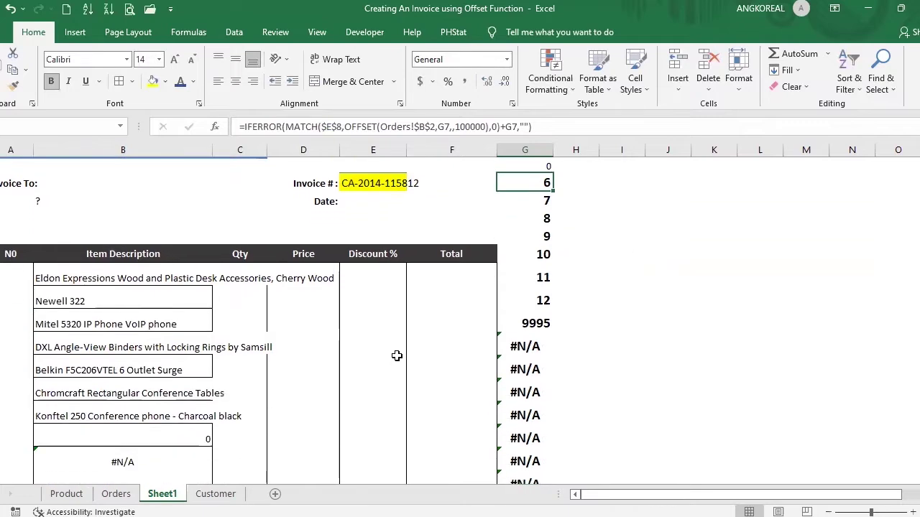
mouse_move(552, 189)
left_mouse_down()
mouse_move(554, 419)
mouse_move(538, 511)
mouse_move(551, 463)
mouse_move(532, 449)
mouse_move(535, 294)
left_mouse_up()
scroll(561, 323, "up", 3)
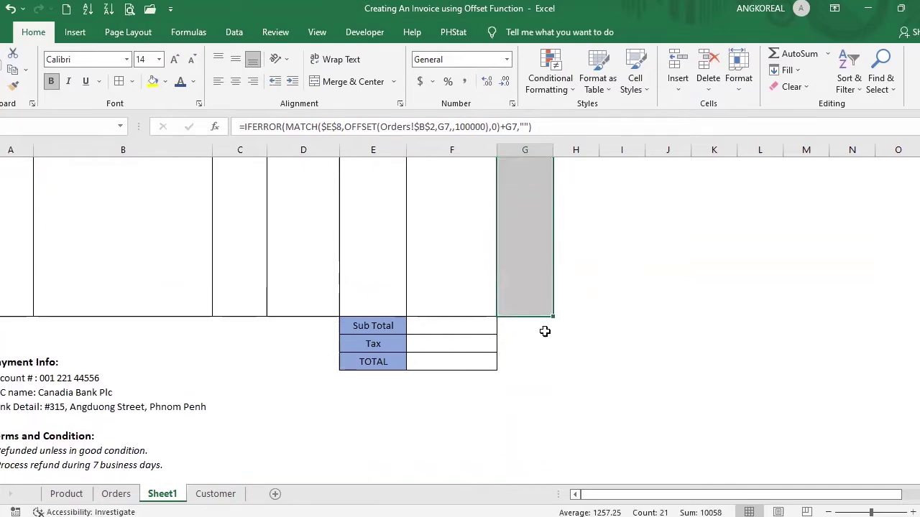
Step: Check the INDEX formulas in B13 and B20 against their row positions in column G
left_click(130, 385)
left_click(130, 365)
left_click(104, 214)
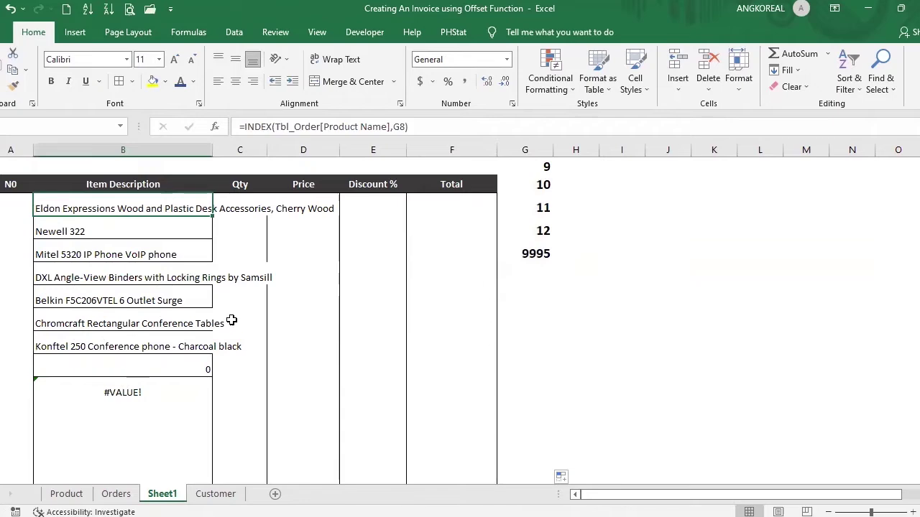
double_click(126, 365)
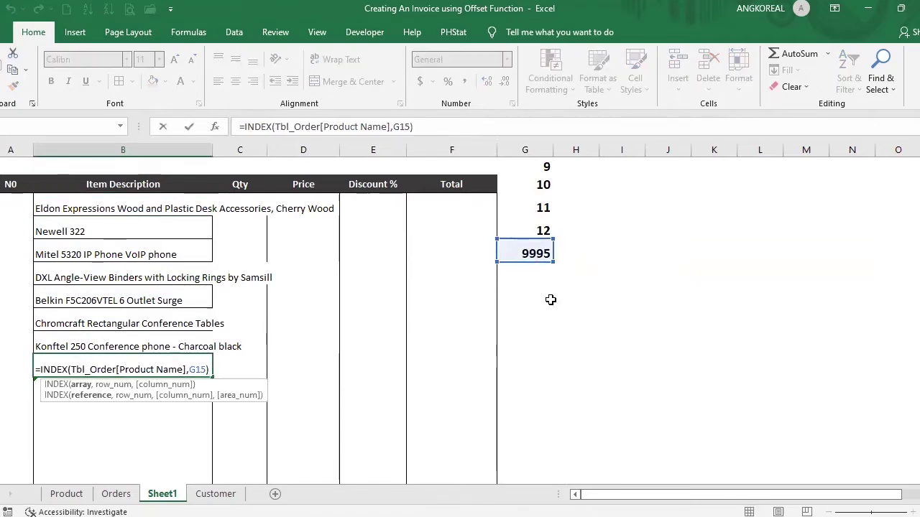
key("Return")
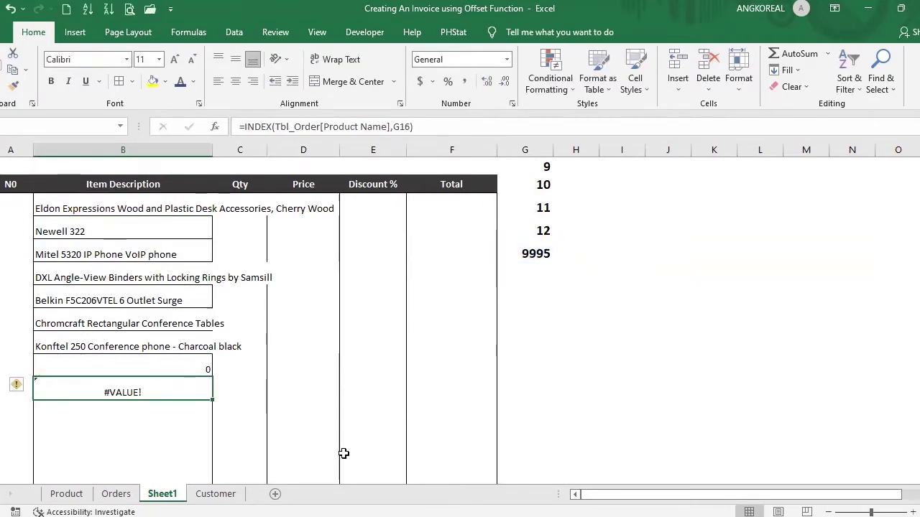
left_click(116, 494)
left_click(322, 409)
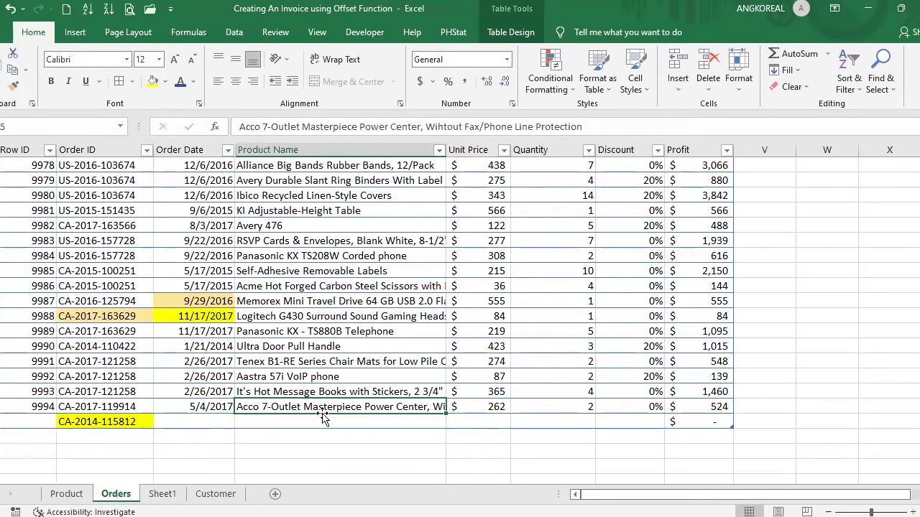
left_click(431, 422)
key("ctrl+d")
Step: Set the added order row's unit price to 777, quantity to 78 and discount to 9%
left_click(474, 424)
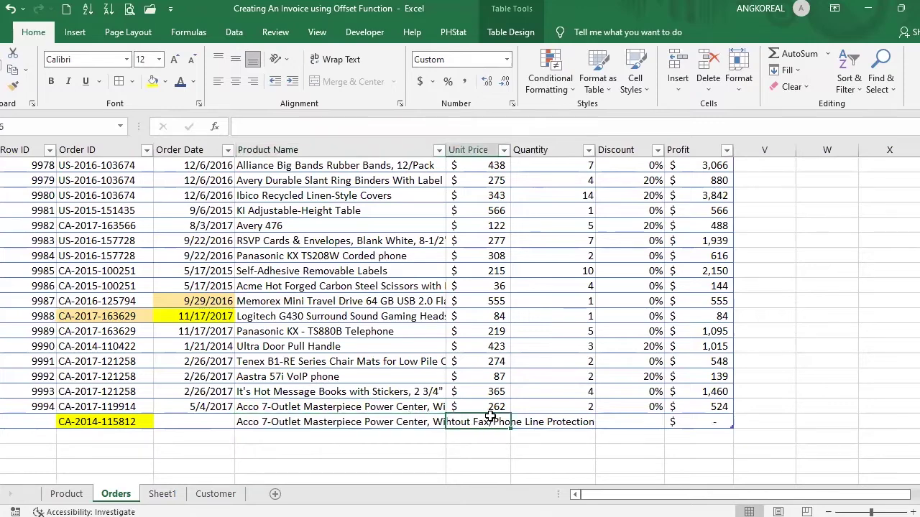
type("777")
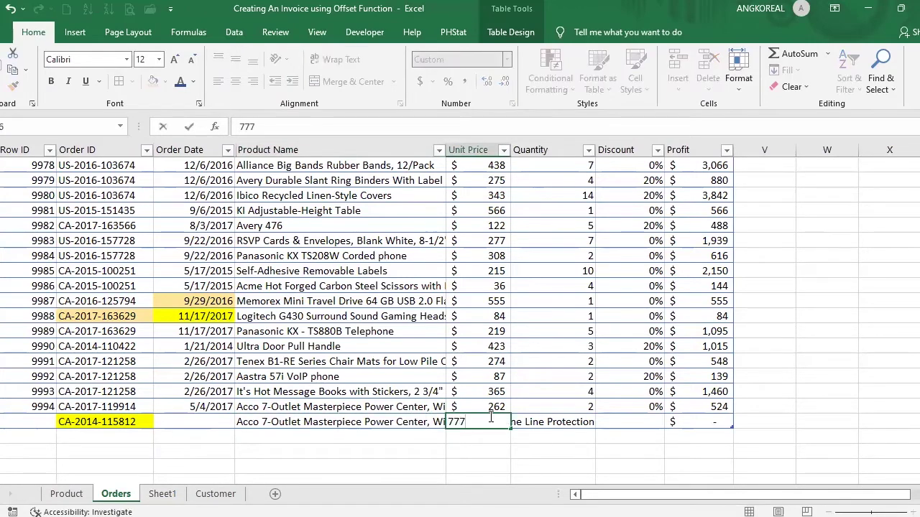
key("Tab")
type("78")
key("Tab")
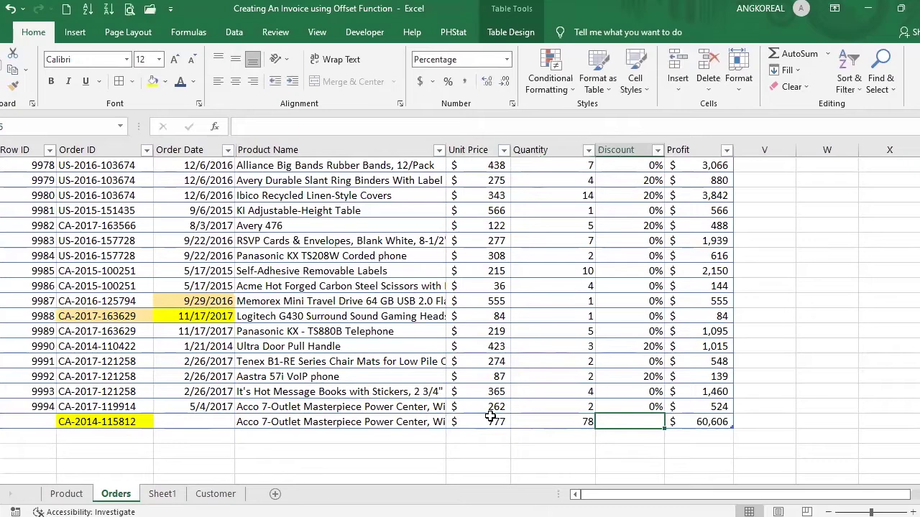
type("9")
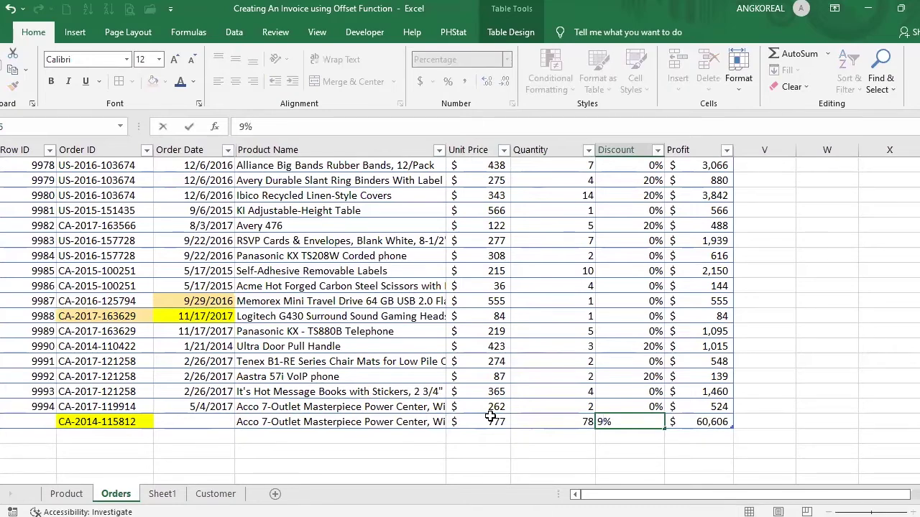
key("Return")
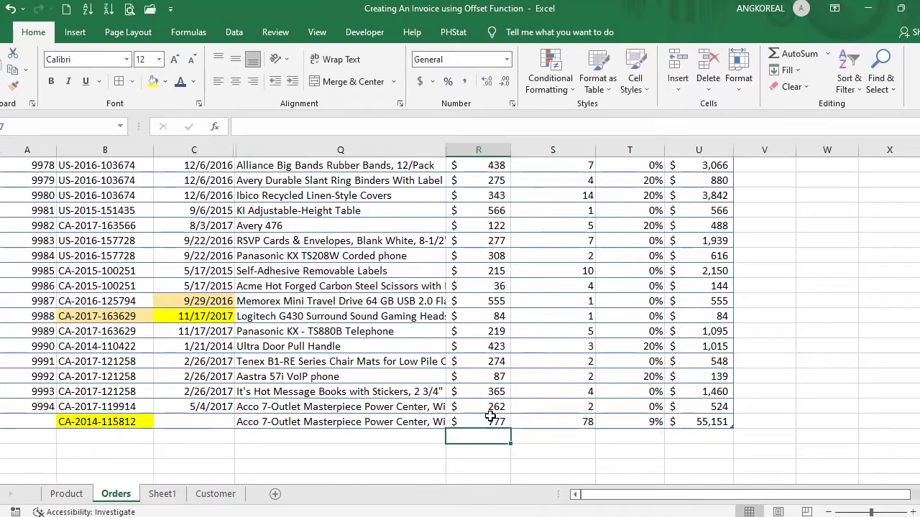
Step: Check the Item Description formulas in B20, B13 and B21 on Sheet1
left_click(163, 494)
left_click(161, 369)
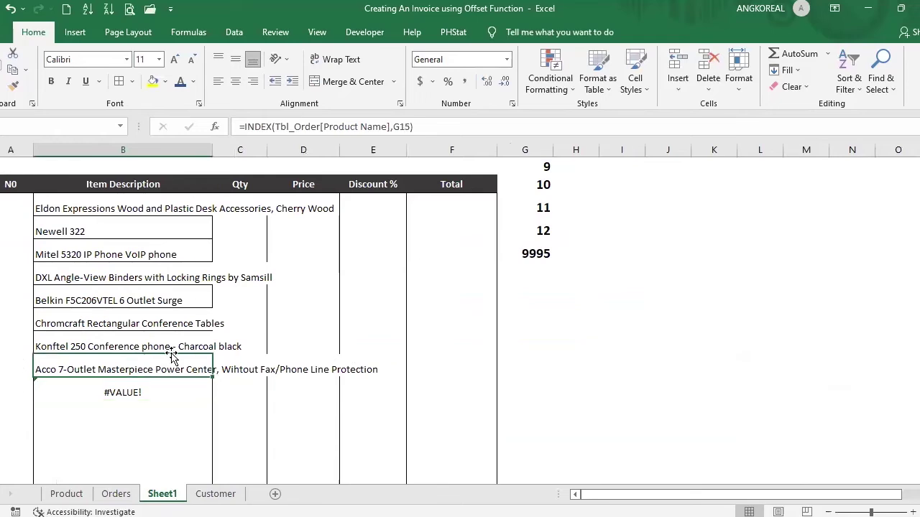
double_click(164, 367)
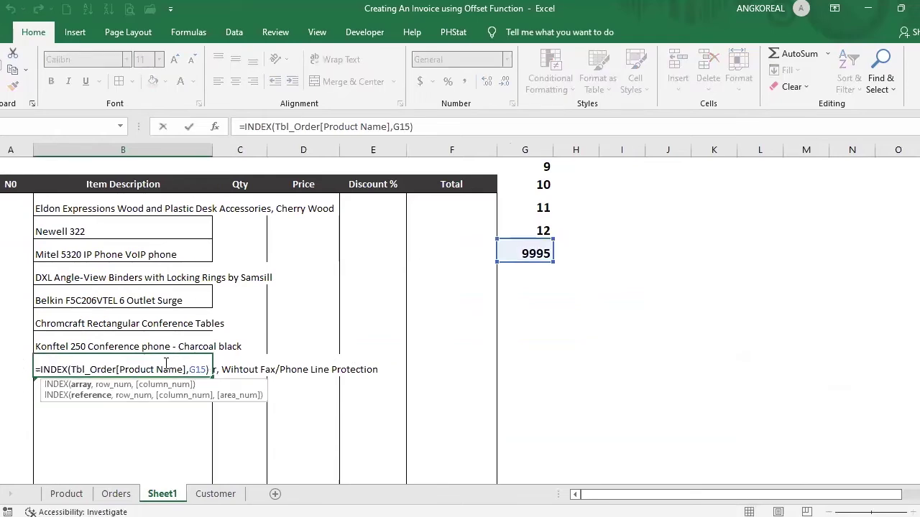
key("Return")
left_click(123, 208)
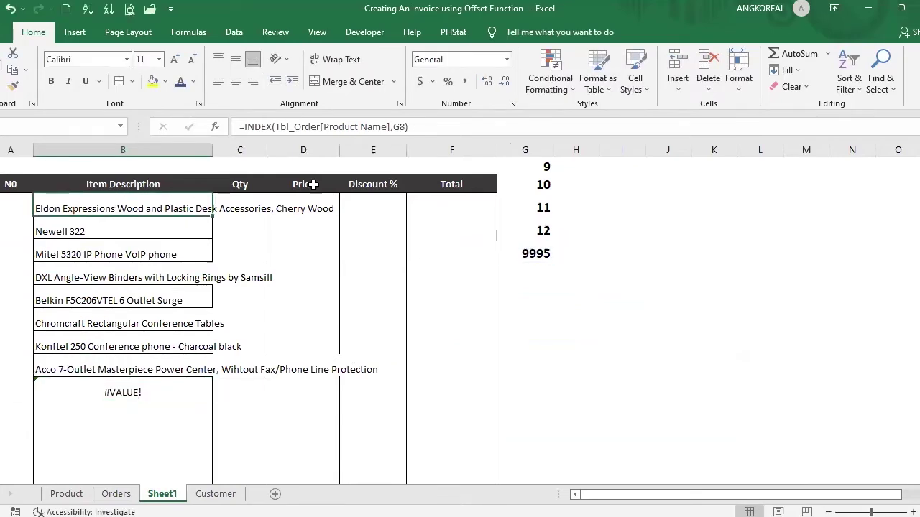
left_click(117, 393)
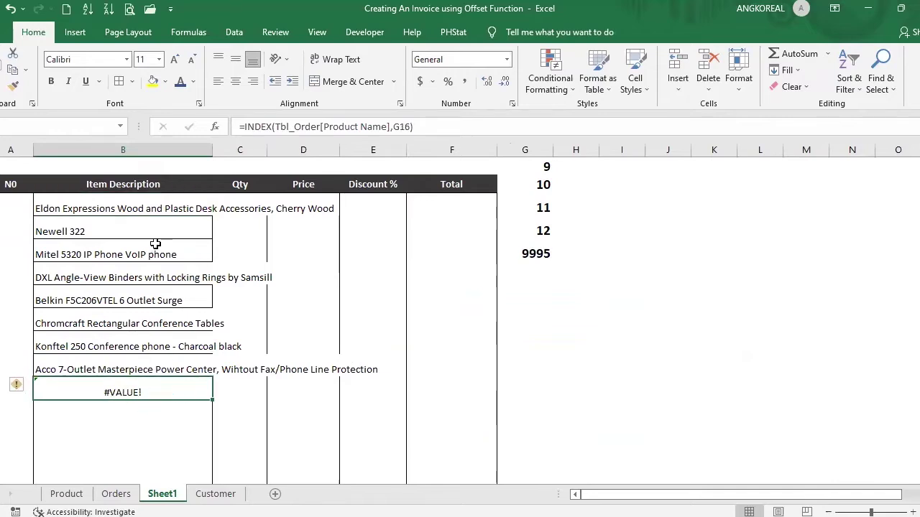
Step: Wrap the INDEX formula in B13 in IFERROR with an empty string ("") as the value if error
left_click(123, 206)
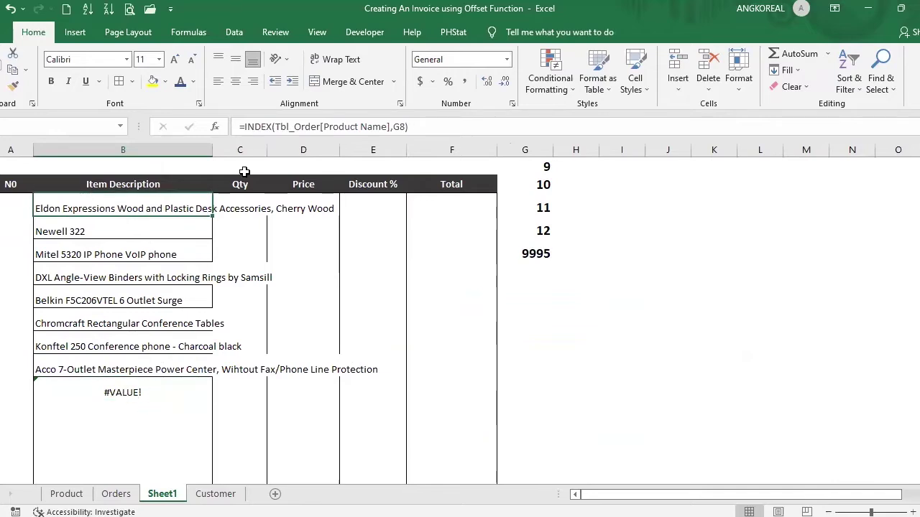
left_click(245, 127)
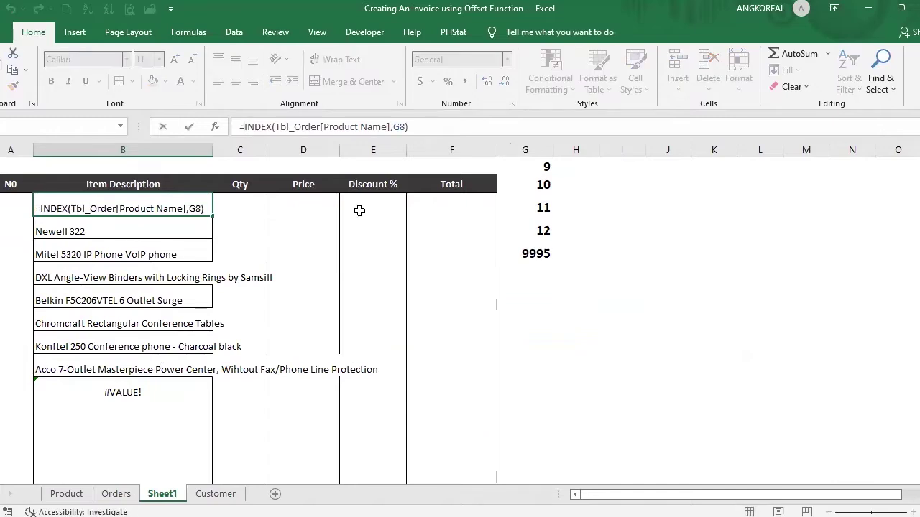
type("ife")
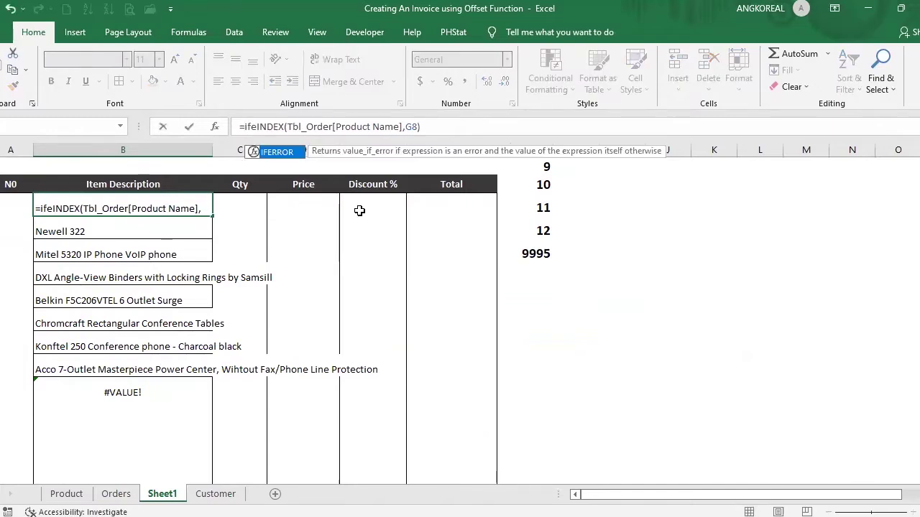
key("Tab")
left_click(471, 128)
type(",")
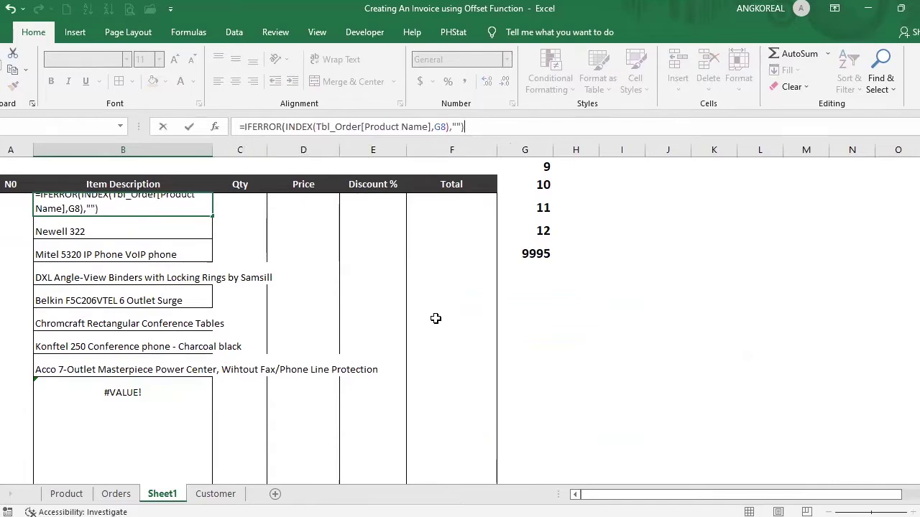
key("Return")
Step: Fill the IFERROR formula from B13 down to B28, the last item row of the invoice
left_click(184, 208)
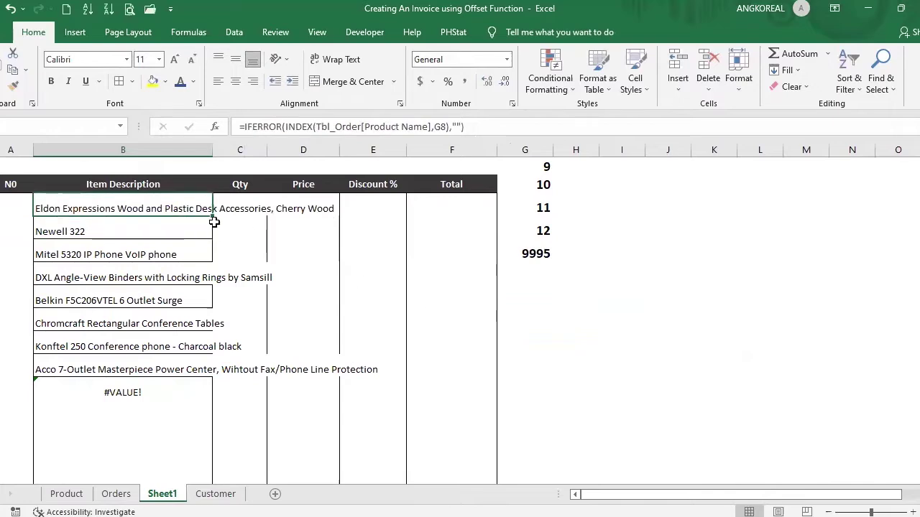
left_click_drag(214, 226, 181, 410)
scroll(238, 324, "up", 1)
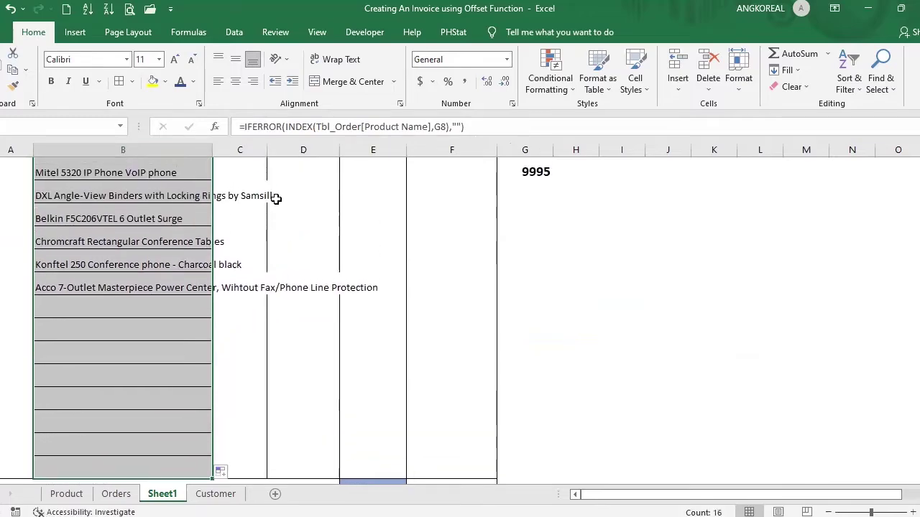
Step: Wrap the text of the item descriptions in B13:B28 and widen column B
left_click(330, 61)
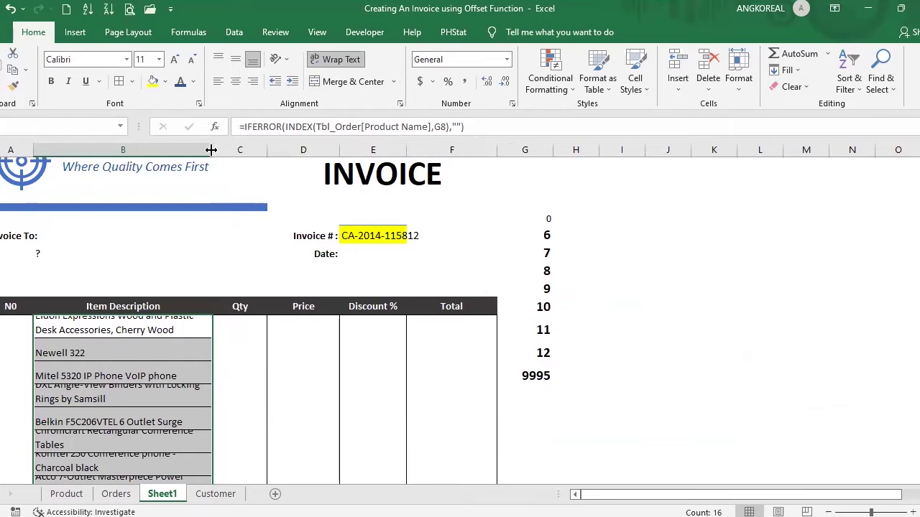
left_click_drag(209, 150, 262, 147)
Step: Increase the row height of the invoice item rows so that two-line descriptions fit
scroll(460, 324, "down", 1)
key("shift+space")
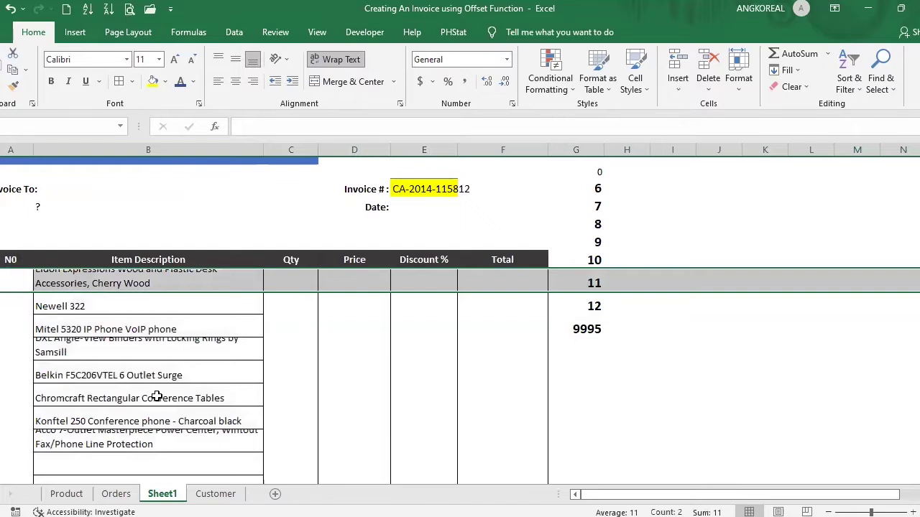
key("ctrl+shift+Down")
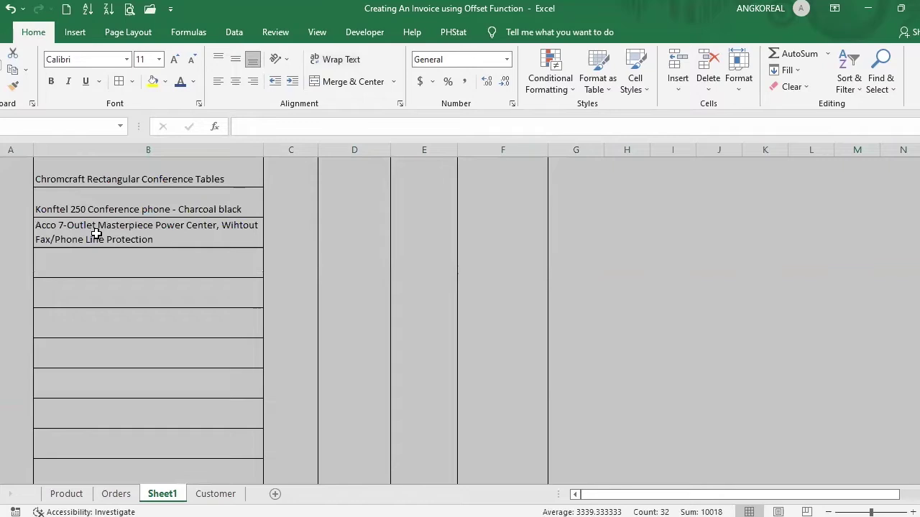
left_click(137, 258)
scroll(289, 297, "up", 2)
scroll(289, 297, "up", 1)
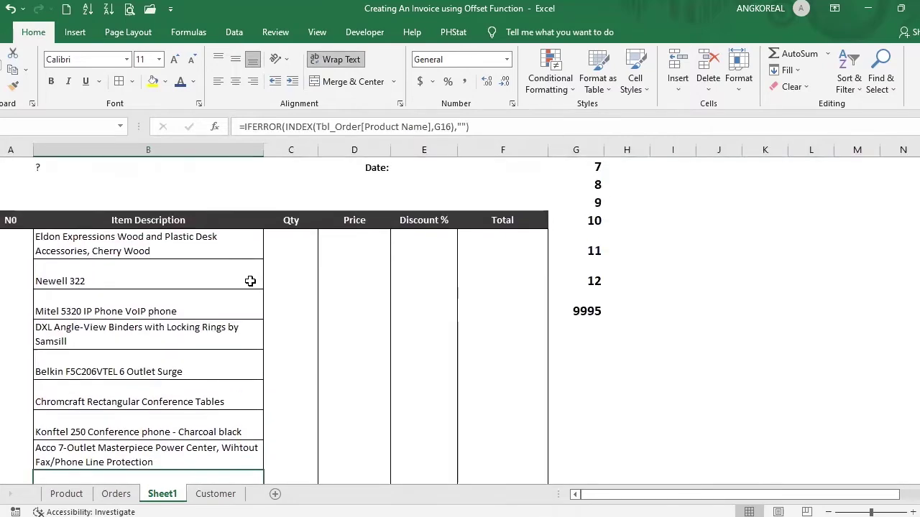
Step: Middle-align the item descriptions in B13:B21 vertically
left_click_drag(153, 247, 148, 431)
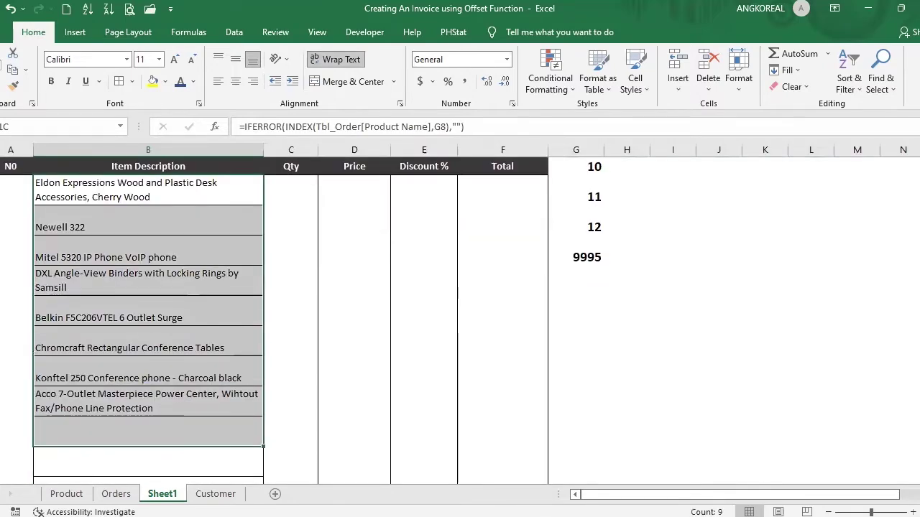
key("alt+h")
key("a")
key("m")
scroll(220, 314, "up", 2)
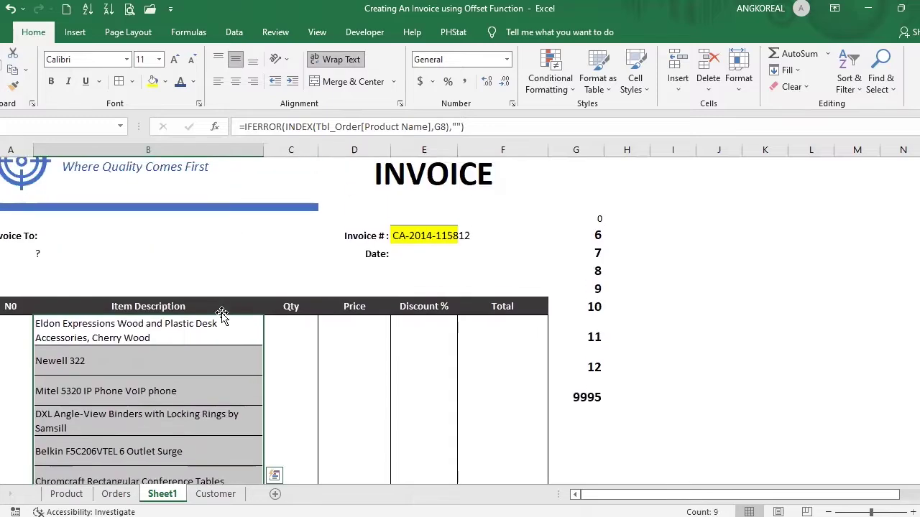
left_click(298, 327)
left_click(181, 321)
left_click(350, 350)
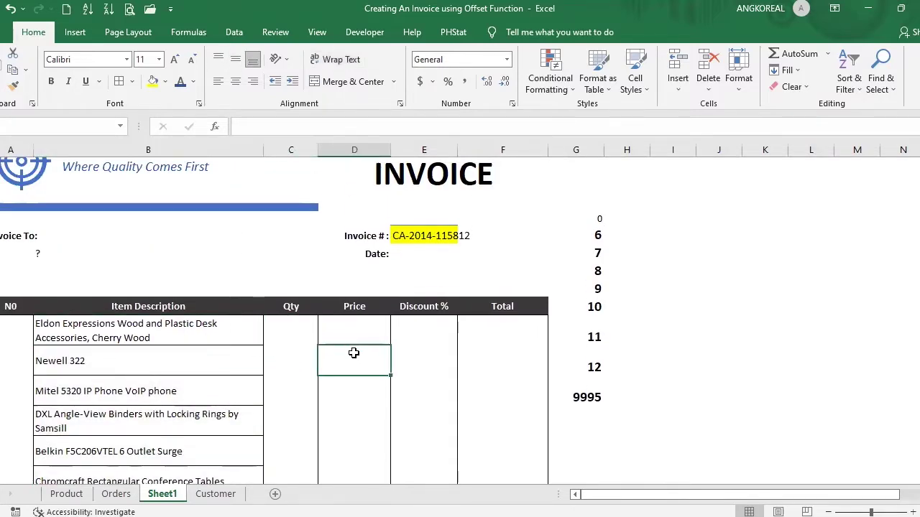
scroll(353, 352, "down", 1)
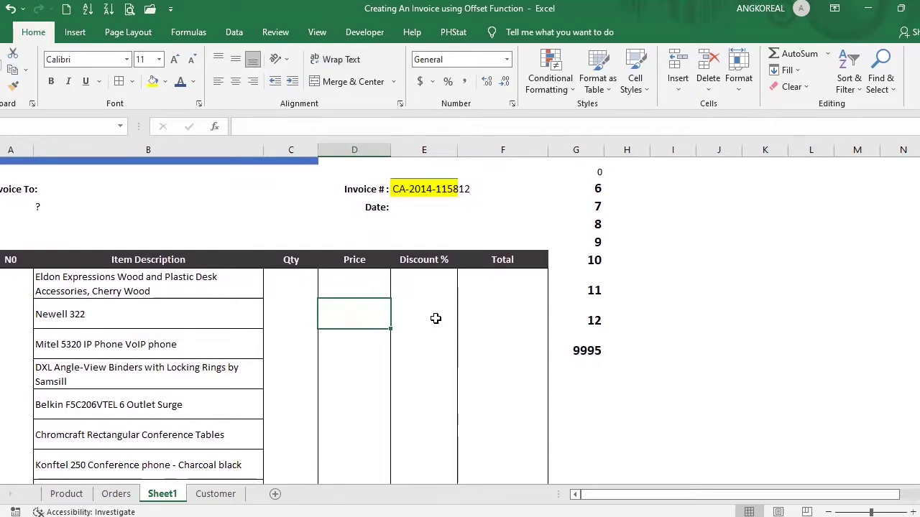
left_click(184, 290)
left_click(291, 314)
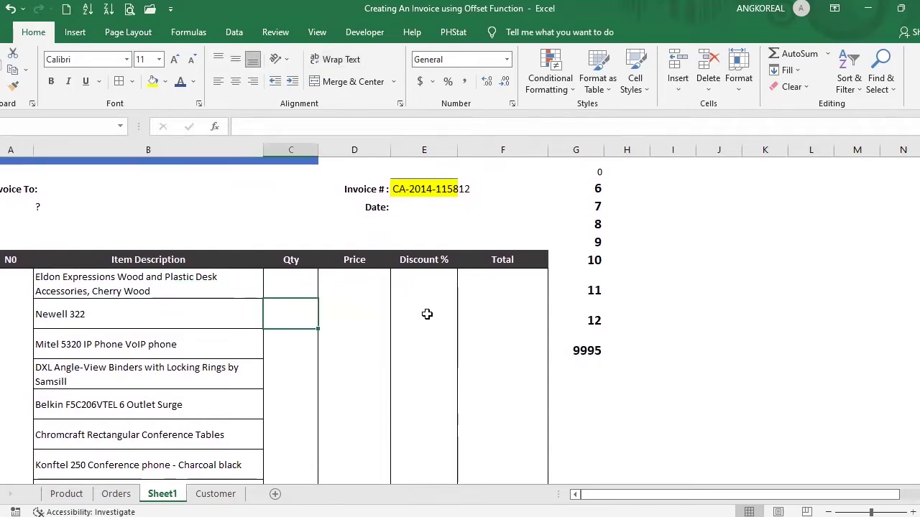
Step: Write the formula =INDEX(Tbl_Order[Quantity],G8) in C13, the first Qty cell of the invoice
left_click(293, 278)
scroll(694, 352, "up", 1)
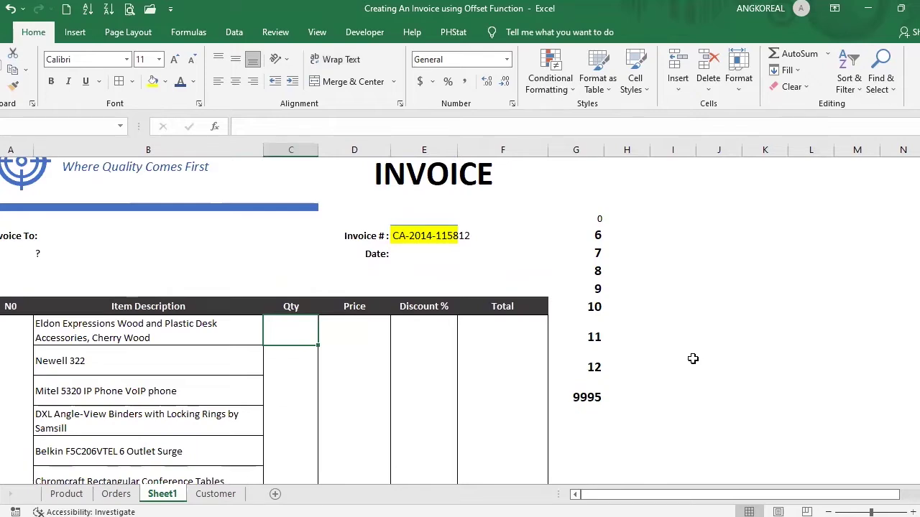
type("=")
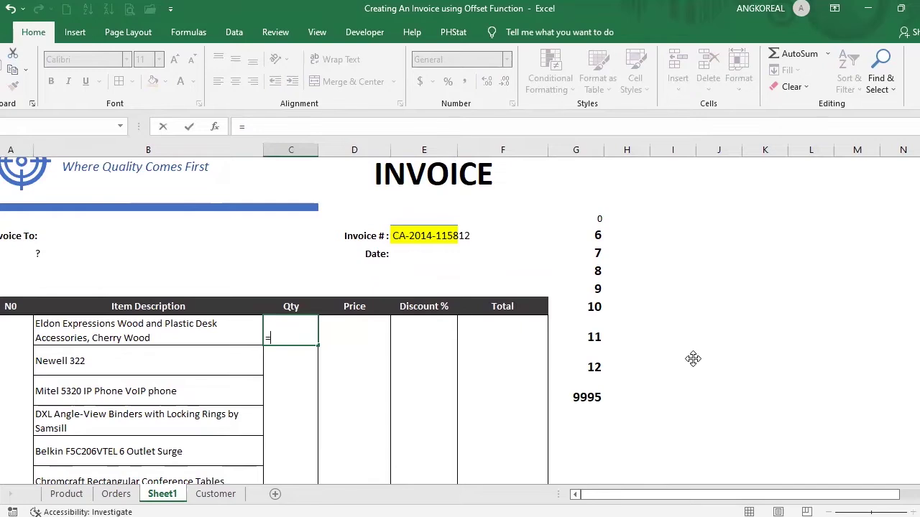
type("INDEX(")
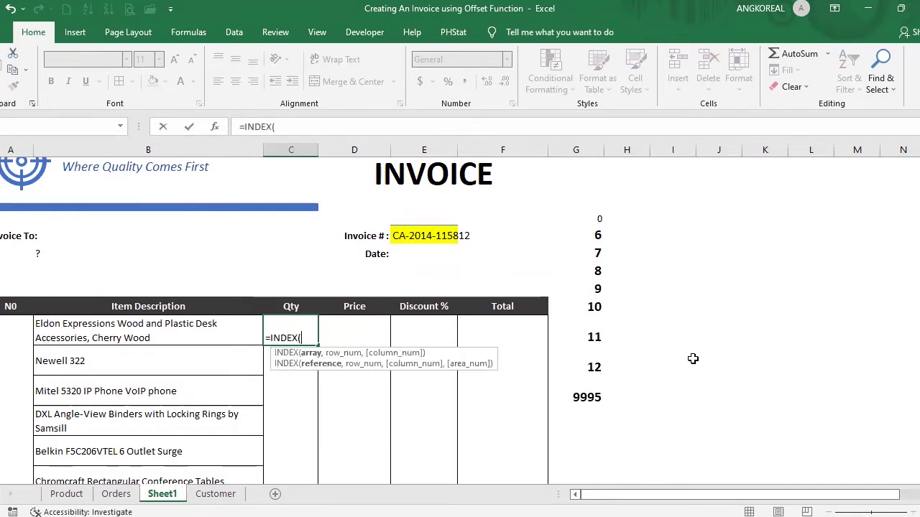
type("Tbl")
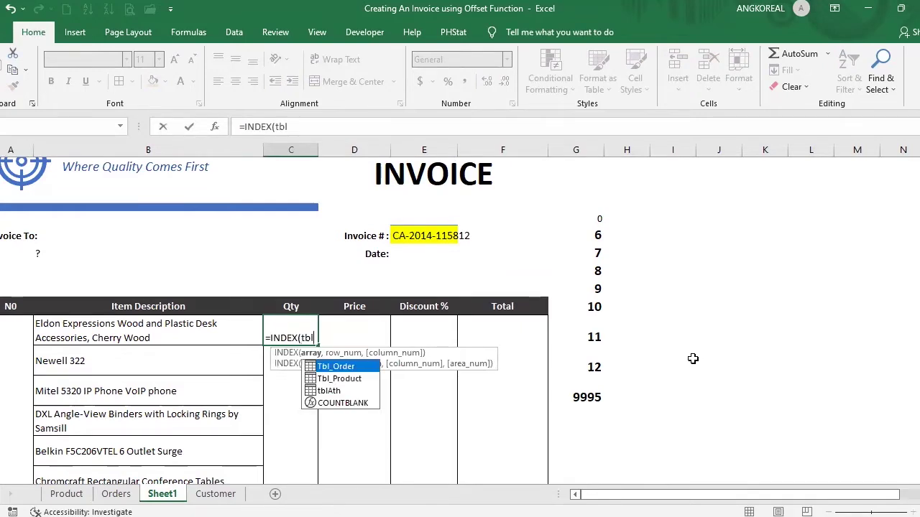
key("Tab")
type("[")
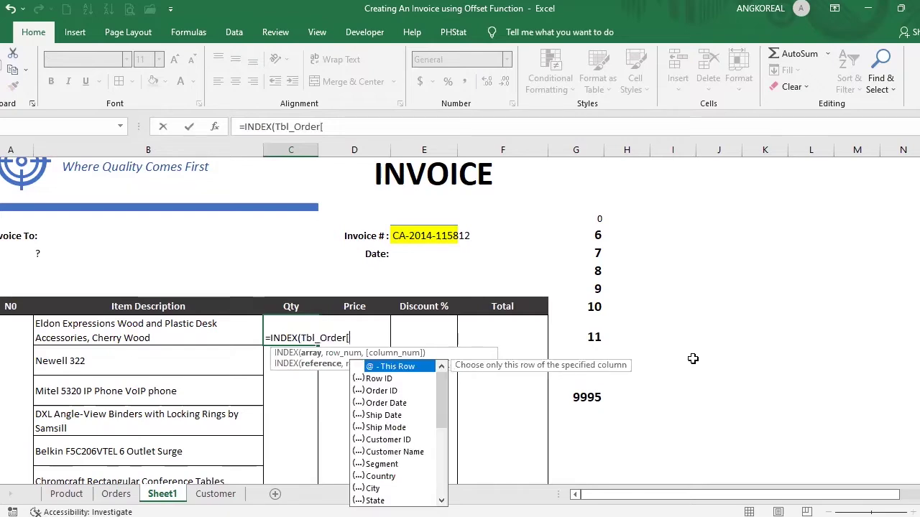
type("qt")
key("BackSpace")
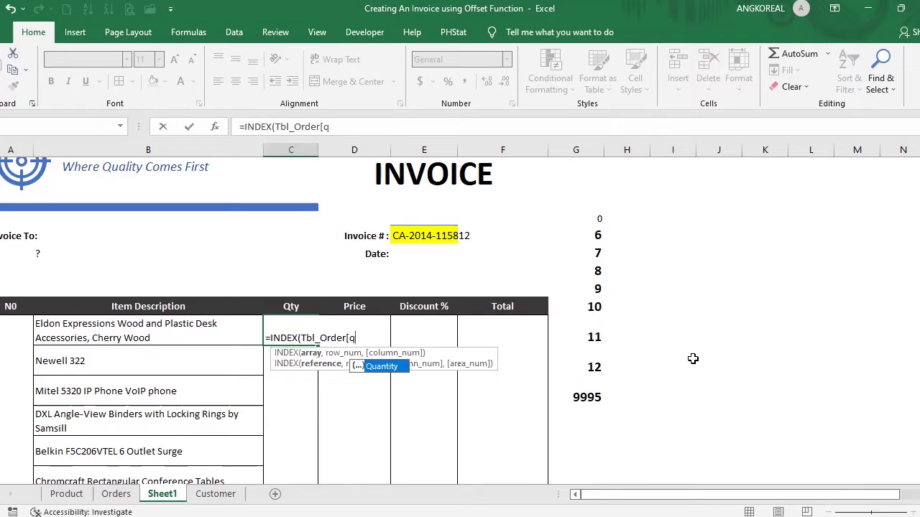
key("Tab")
type("]")
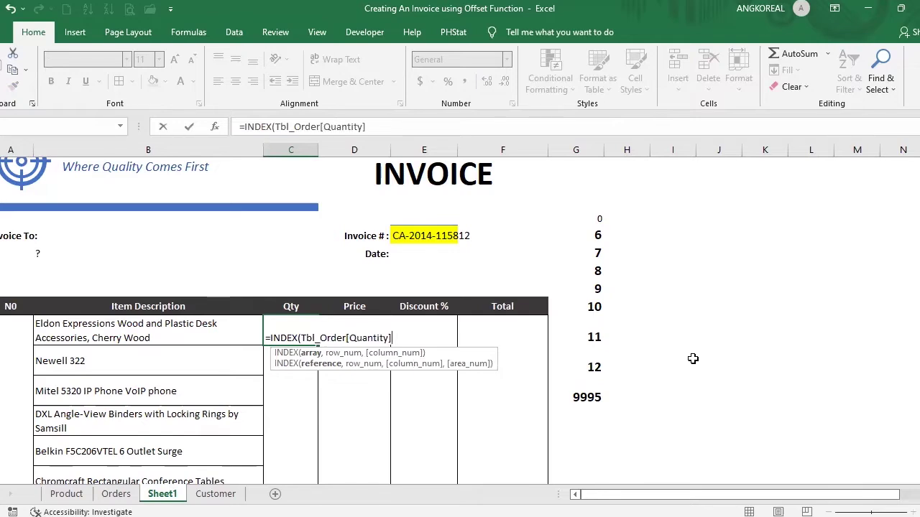
type(",")
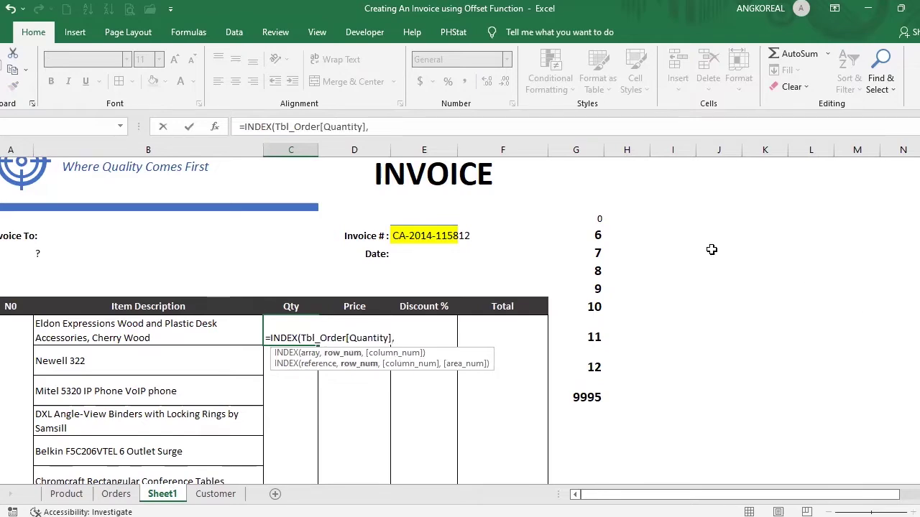
left_click(596, 233)
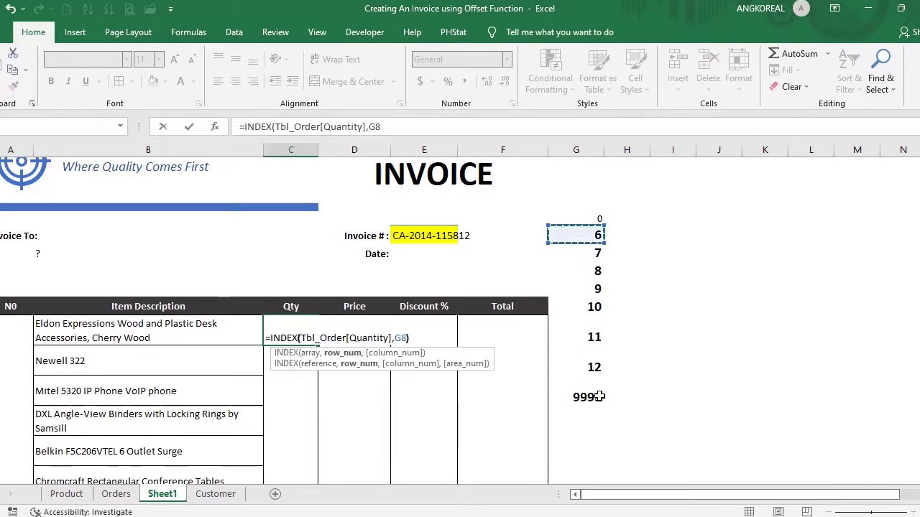
type(")")
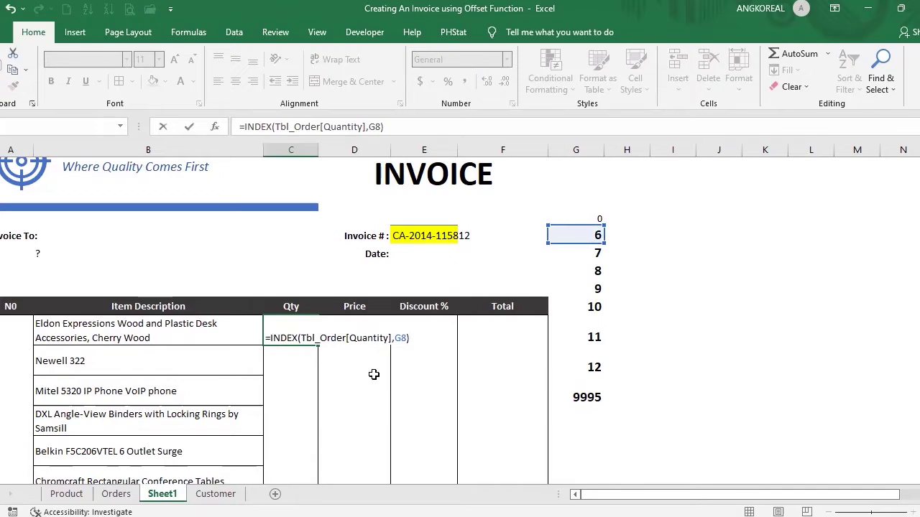
Step: Wrap the INDEX formula in C13 in IFERROR with "" as the error value, and enter it
type("IFERROR(")
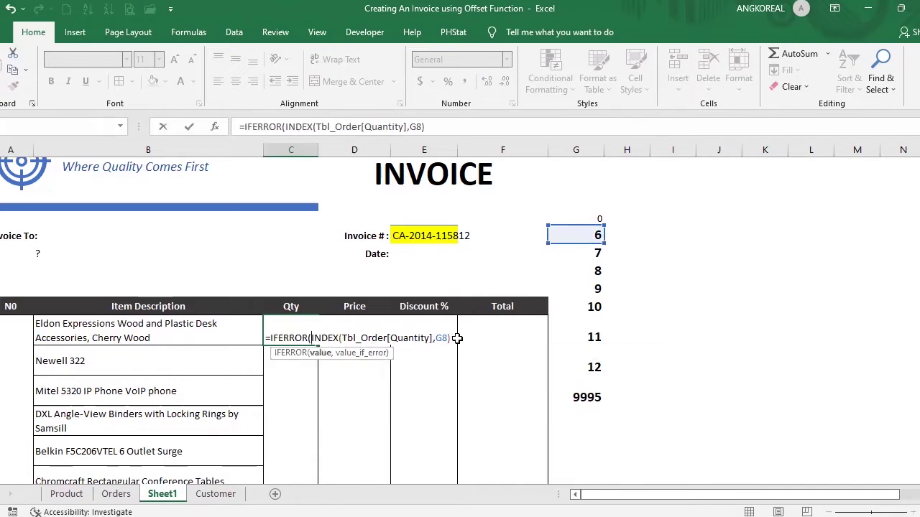
type(",\"")
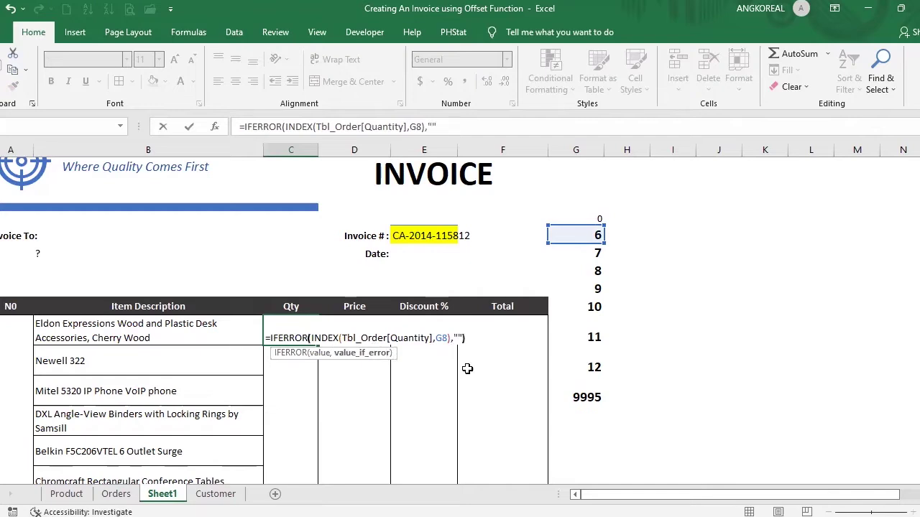
key("Return")
key("Up")
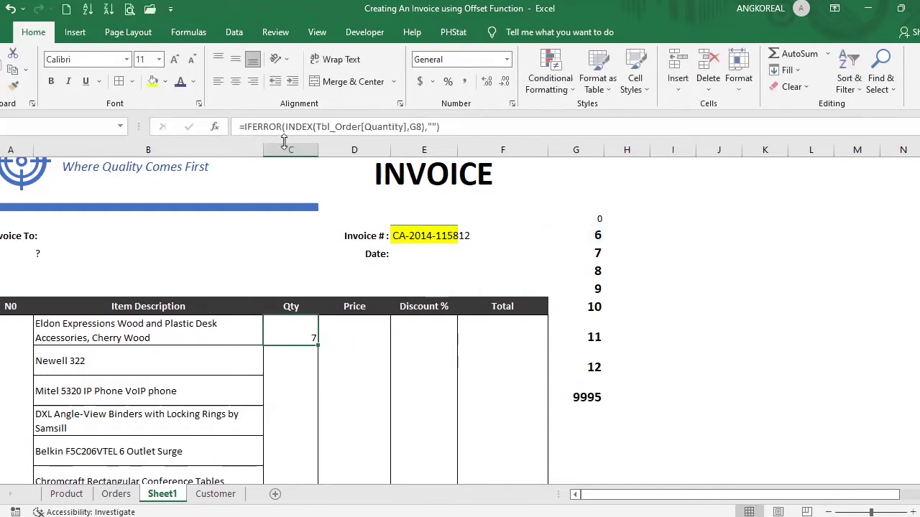
Step: Middle-align and centre the first Qty cell, C13, and fill its formula down the Qty column
left_click(235, 59)
left_click(235, 81)
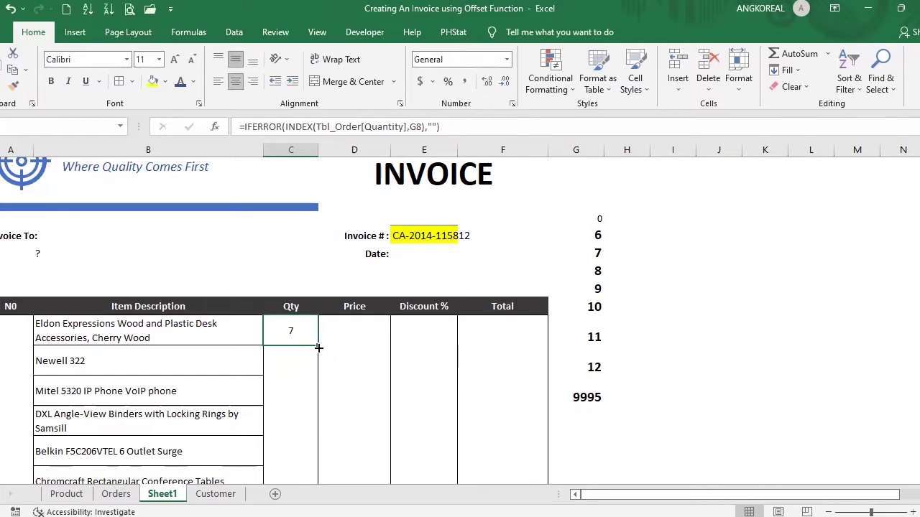
double_click(318, 348)
scroll(386, 363, "down", 4)
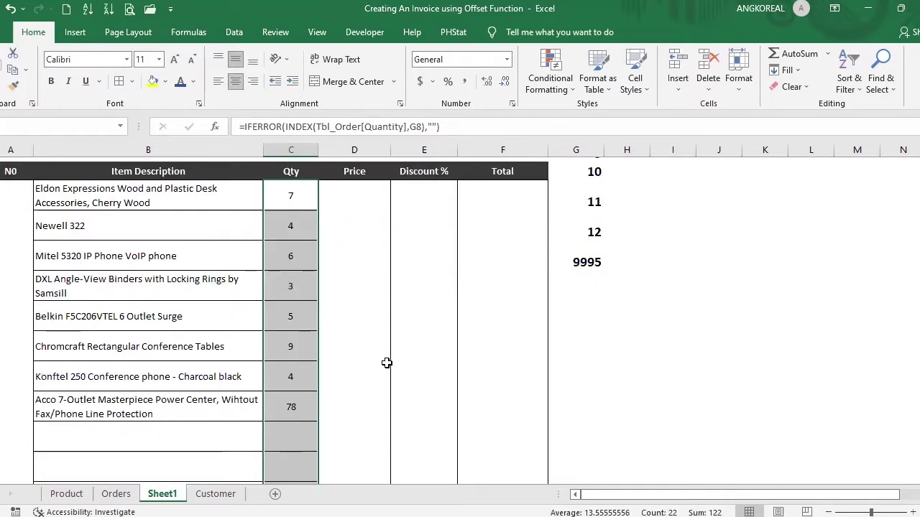
scroll(386, 363, "down", 5)
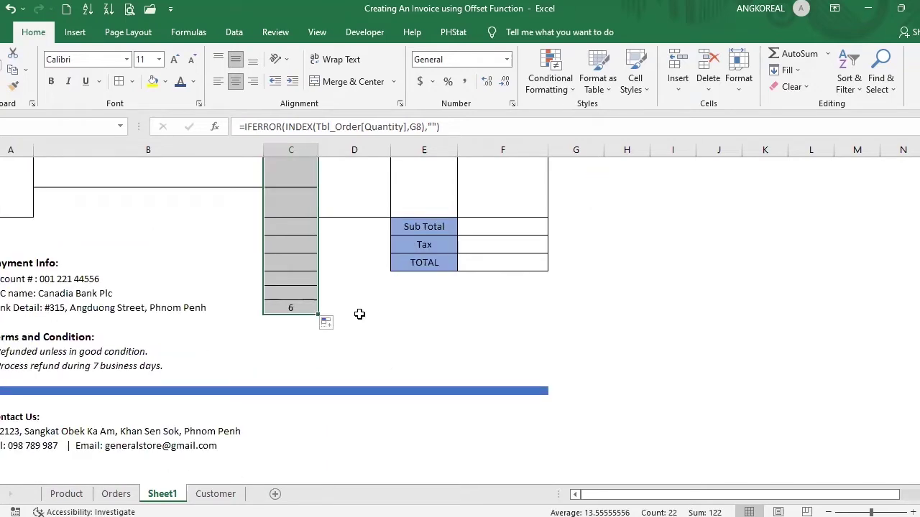
Step: Clear everything, including formatting, from the overfilled Qty cells C29:C34 below the last item row
scroll(330, 317, "up", 2)
left_click(267, 320)
left_click_drag(260, 317, 381, 411)
left_click_drag(295, 317, 294, 403)
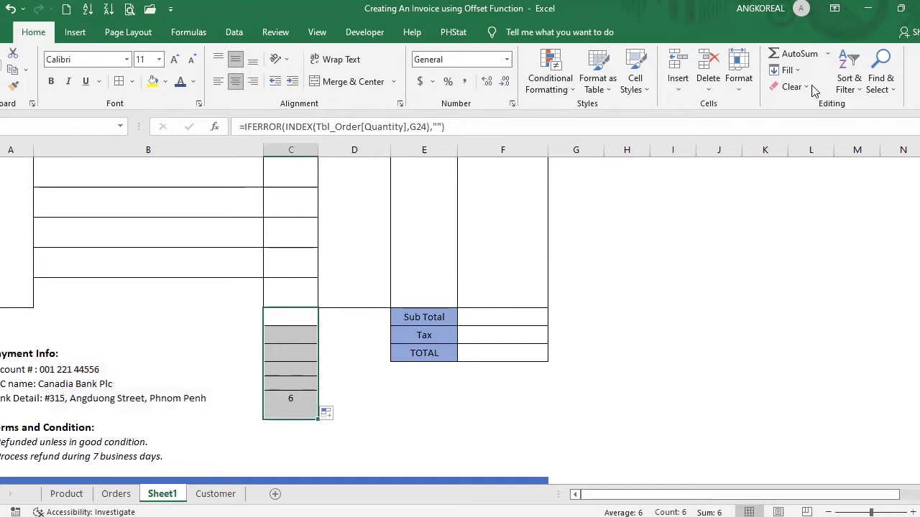
left_click(345, 269)
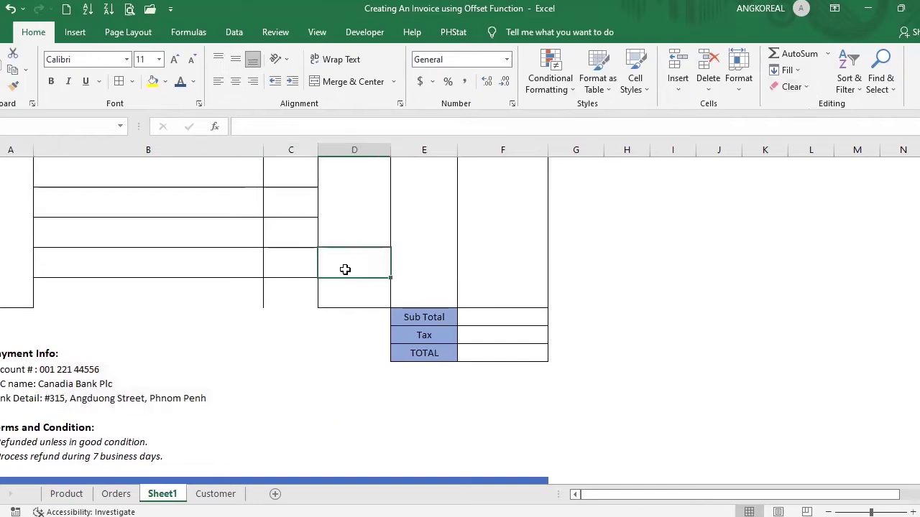
scroll(365, 224, "up", 4)
scroll(567, 309, "up", 1)
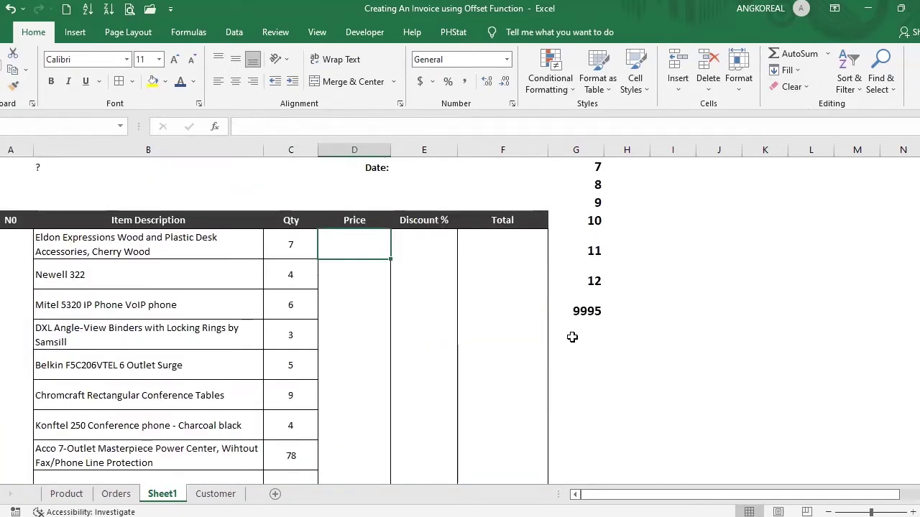
type("=")
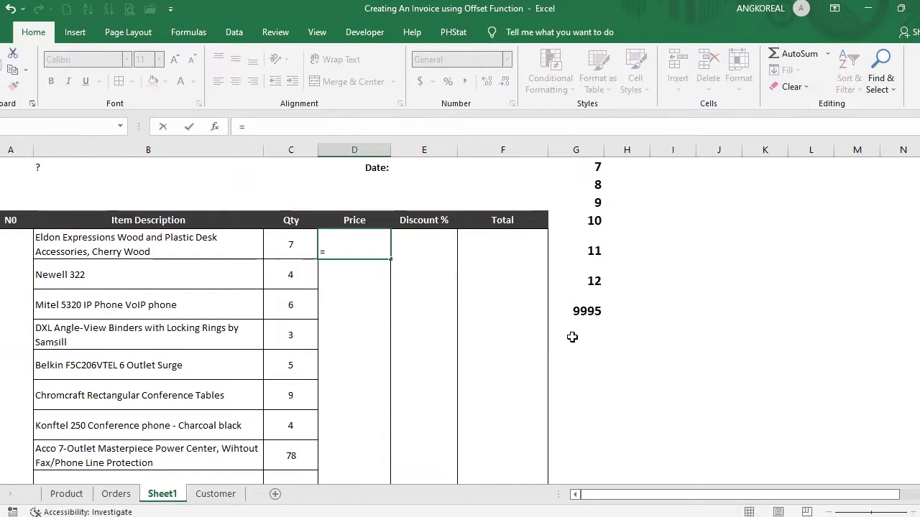
type("IFERROR(")
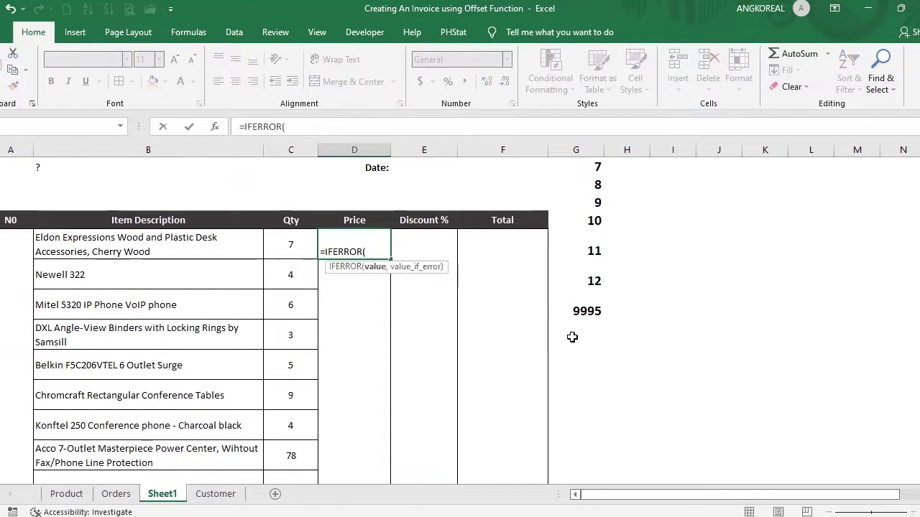
type("INDEX(")
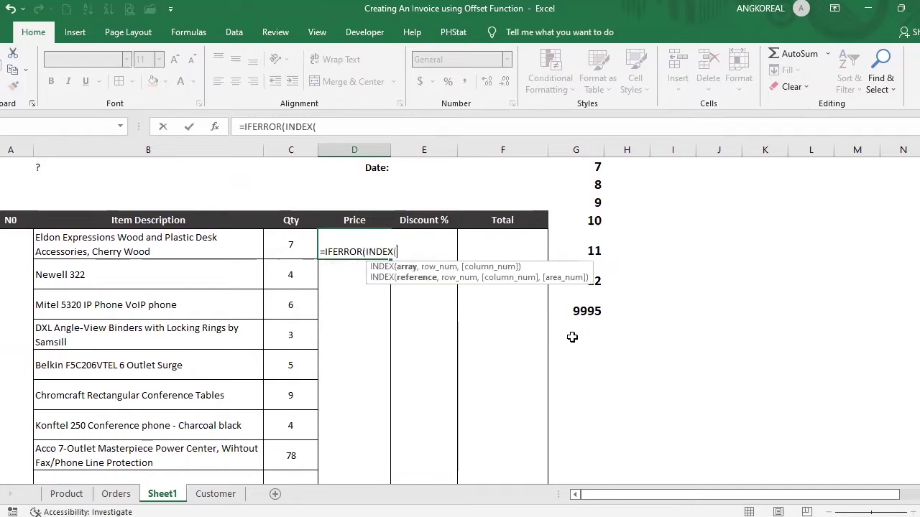
type("tbl")
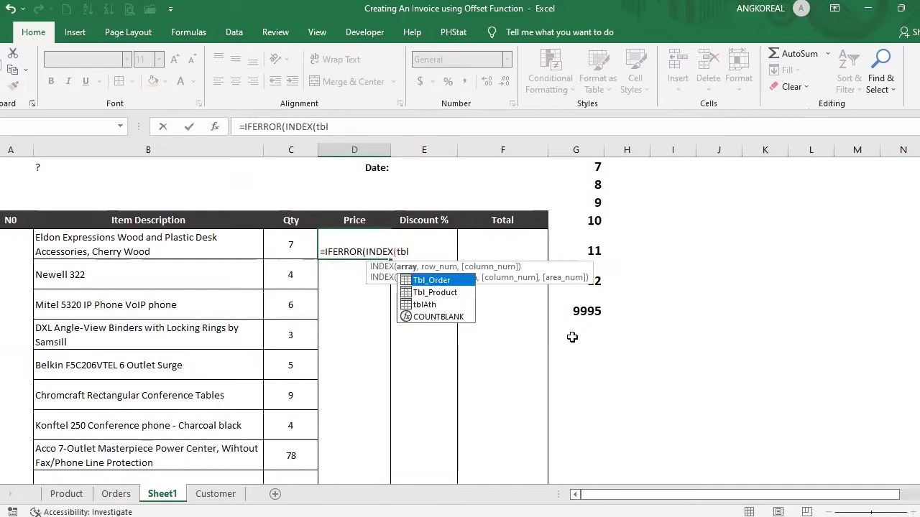
key("Tab")
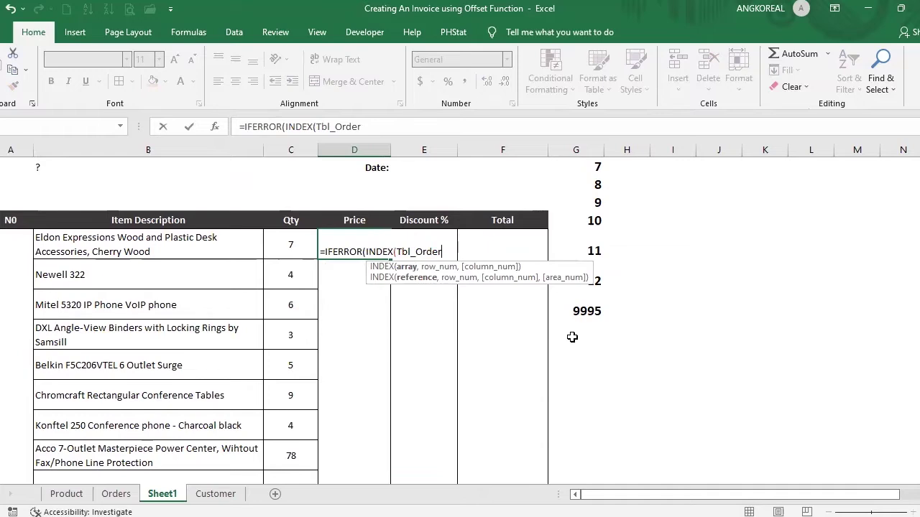
type("[p")
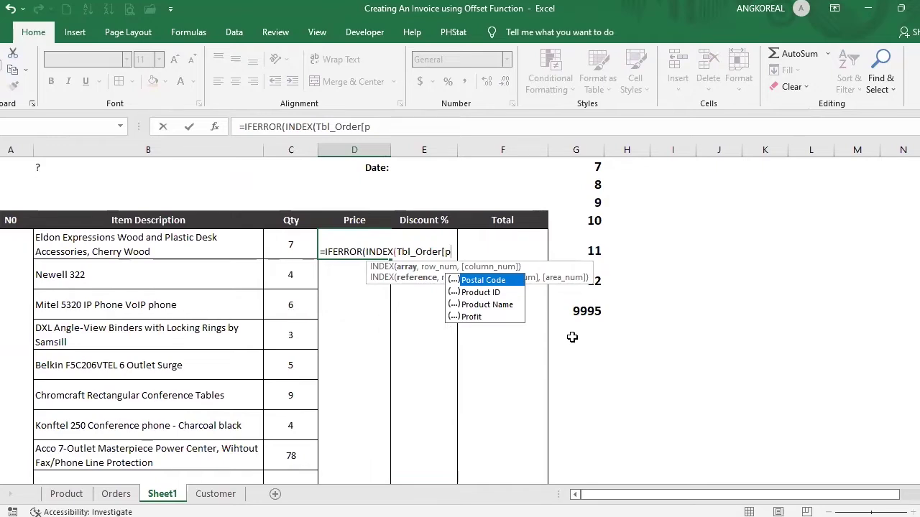
key("BackSpace")
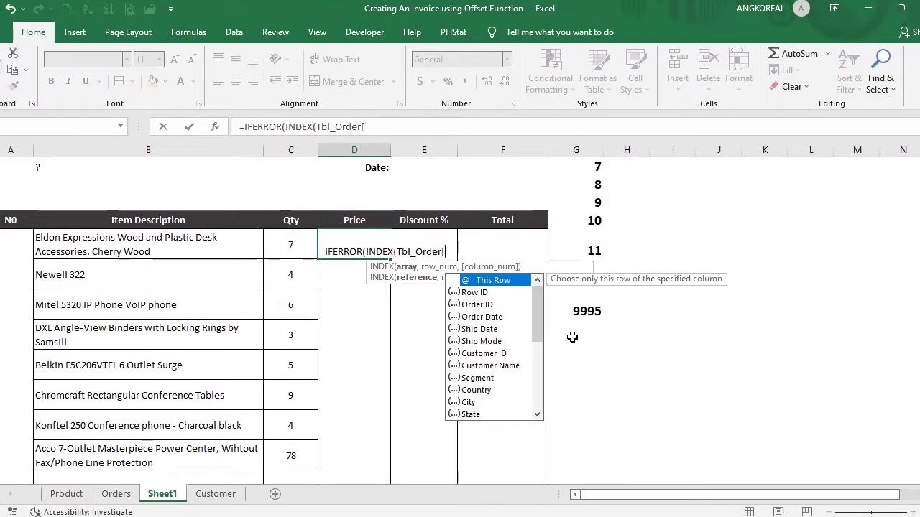
type("sa")
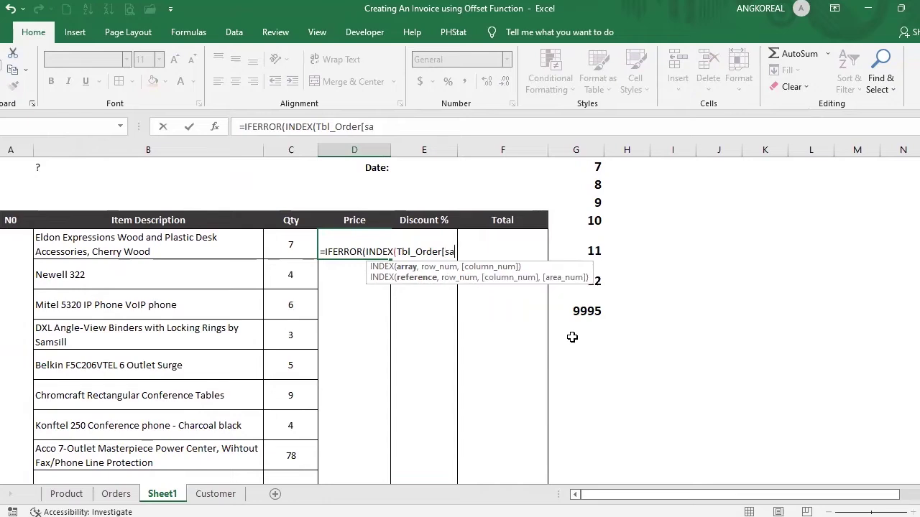
key("BackSpace")
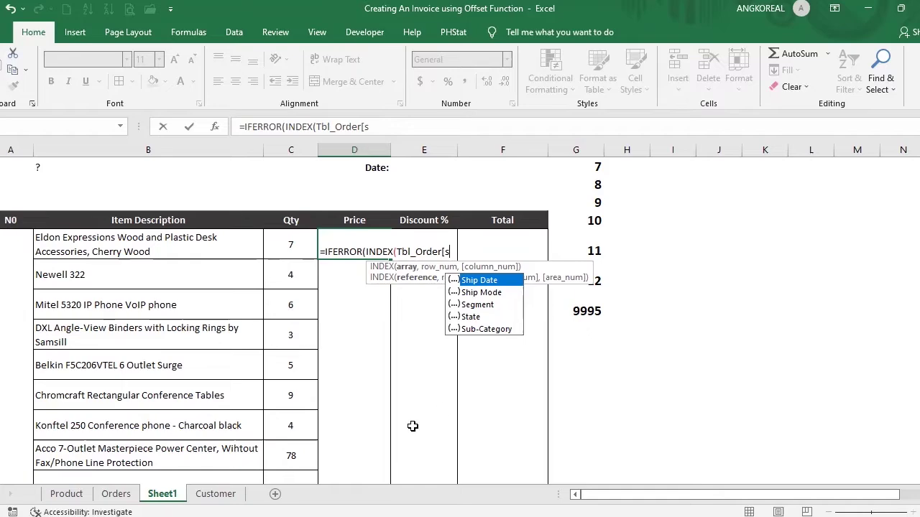
key("Escape")
Step: Start the formula =IFERROR(INDEX(Tbl_Order[Unit Price], in D13, the first Price cell, after checking the price column's name on the Orders sheet
left_click(115, 494)
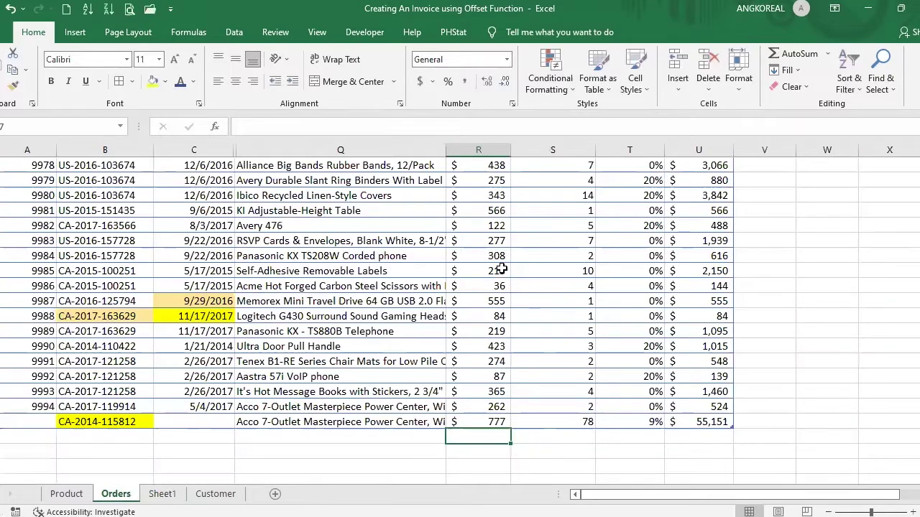
key("ctrl+z")
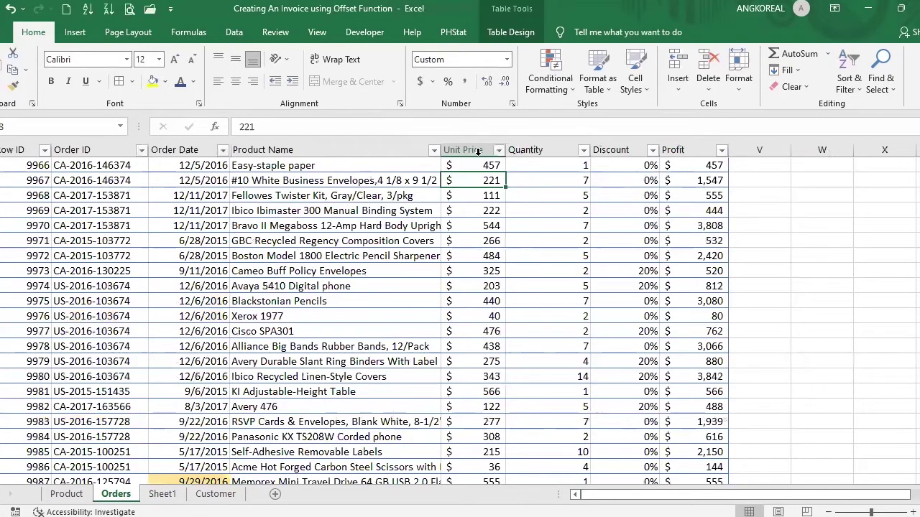
left_click(162, 494)
type("=")
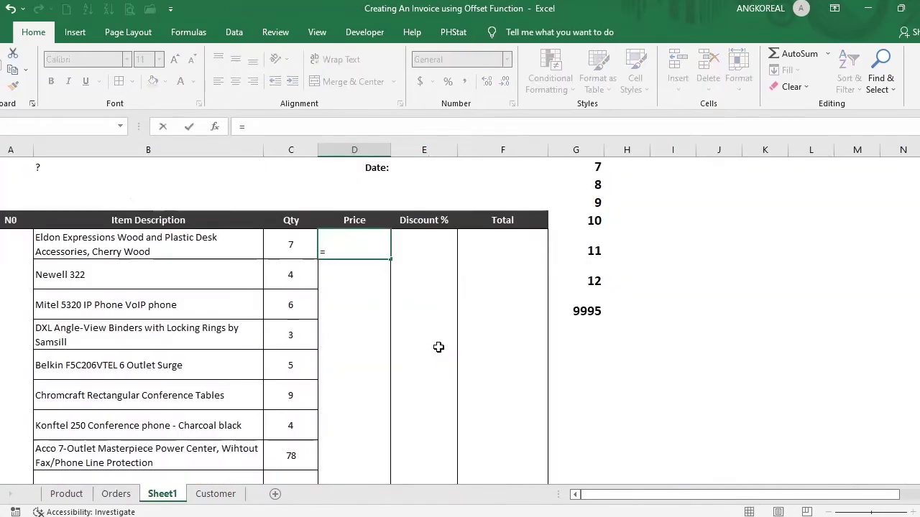
type("ife")
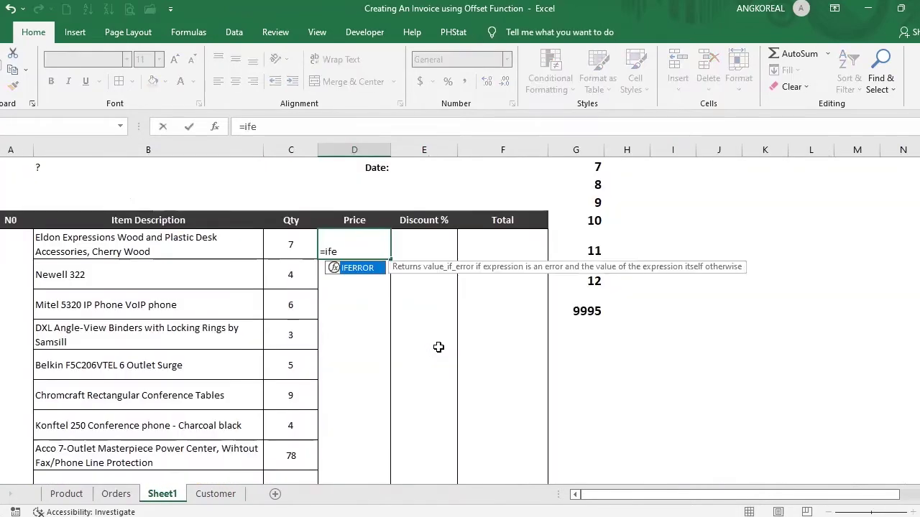
key("Tab")
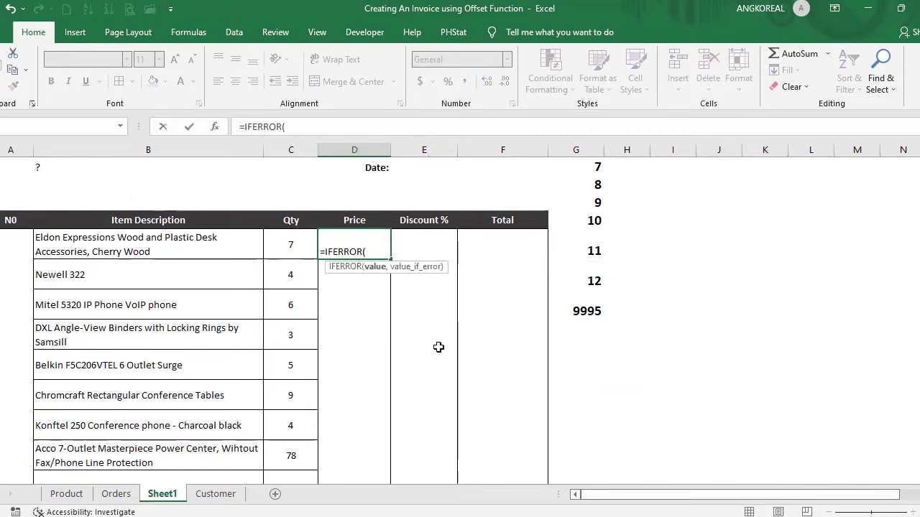
type("INDEX(")
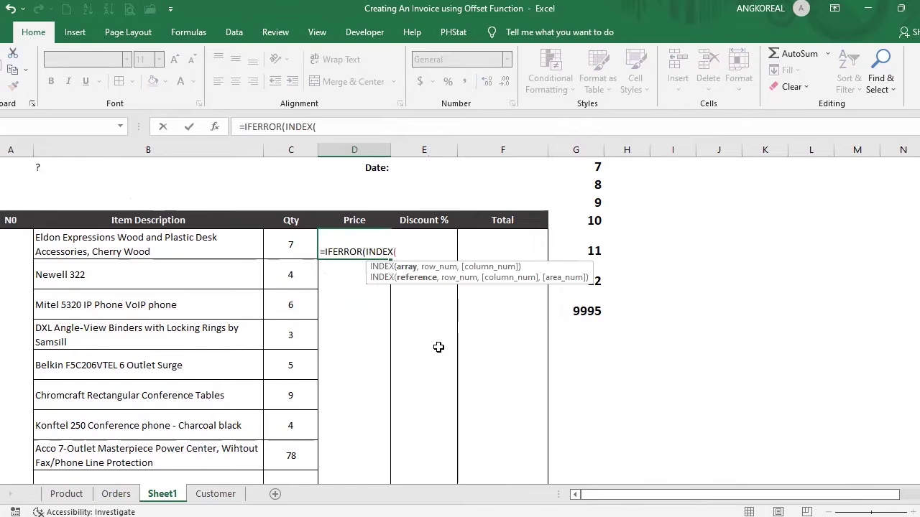
type("Tbl_Order[uni")
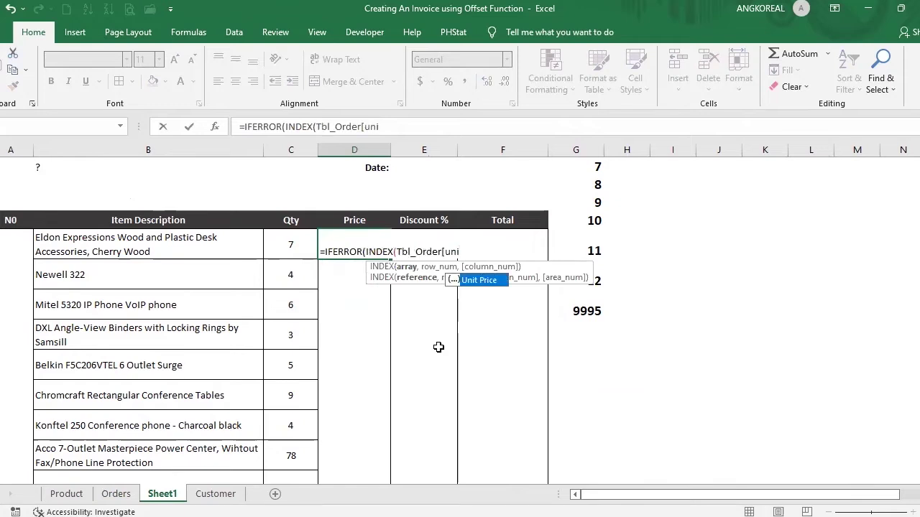
key("Tab")
type("],")
Step: Complete the Price formula in D13 with G8 as the row number and "" as the error value, and enter it
scroll(622, 262, "up", 2)
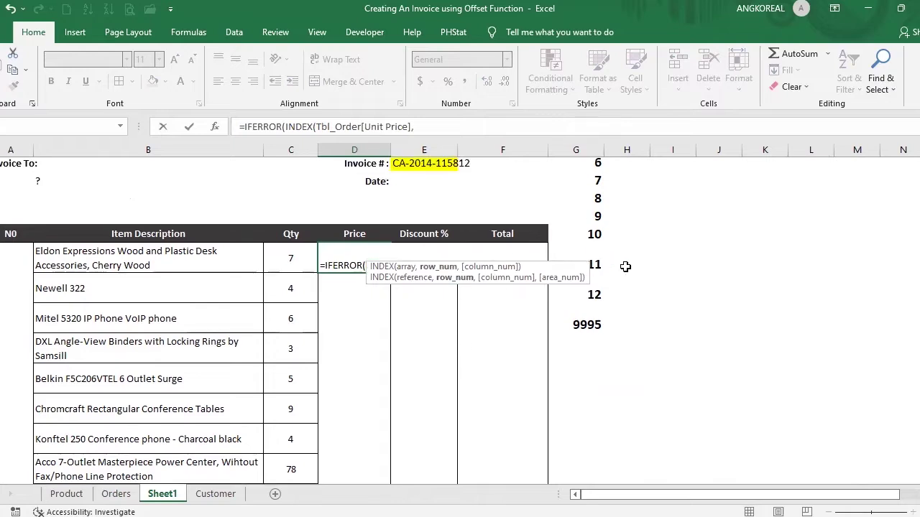
key("Right")
key("Right")
key("Right")
key("Up")
key("Up")
key("Up")
key("Up")
key("Up")
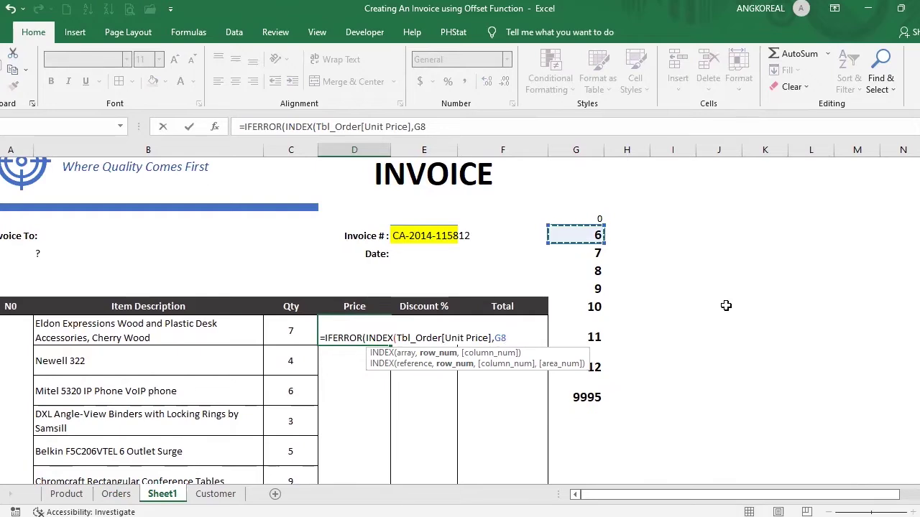
type(")")
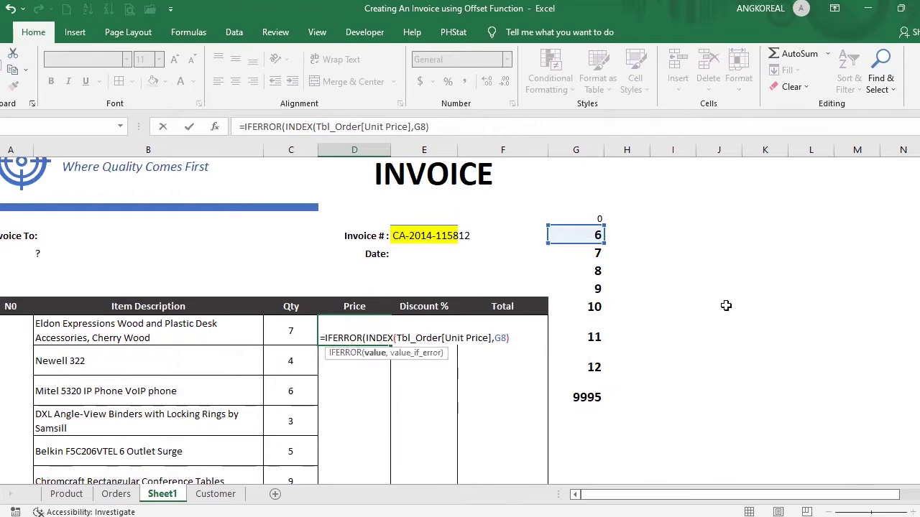
type(",\"\")")
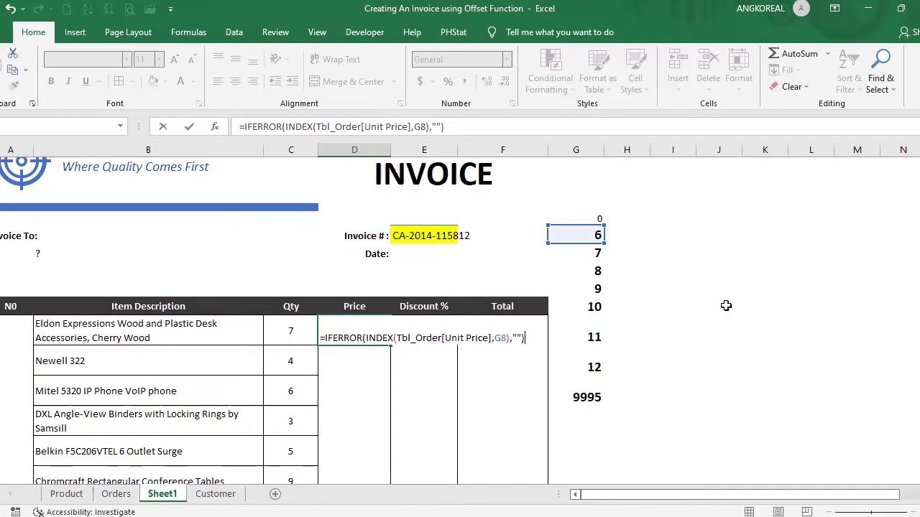
key("Return")
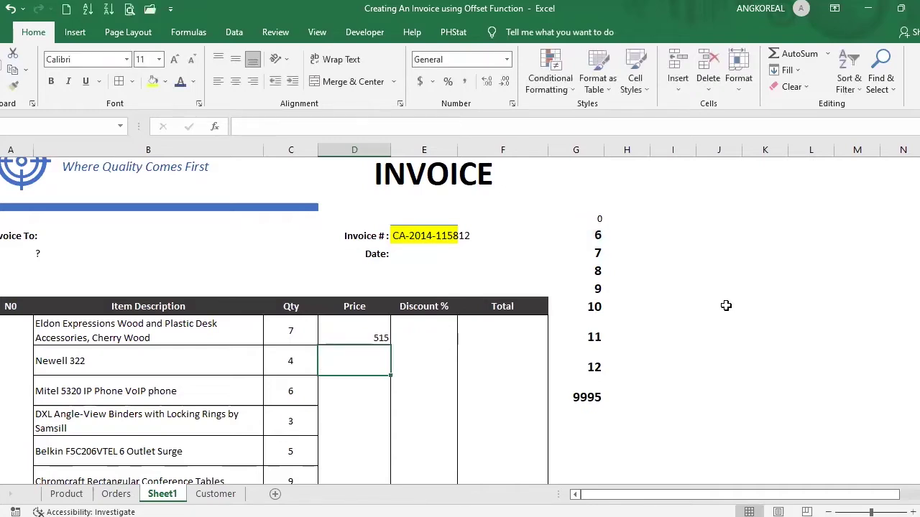
Step: Review the OFFSET height argument in G8's formula and examine the full Order ID column on the Orders sheet
left_click(574, 234)
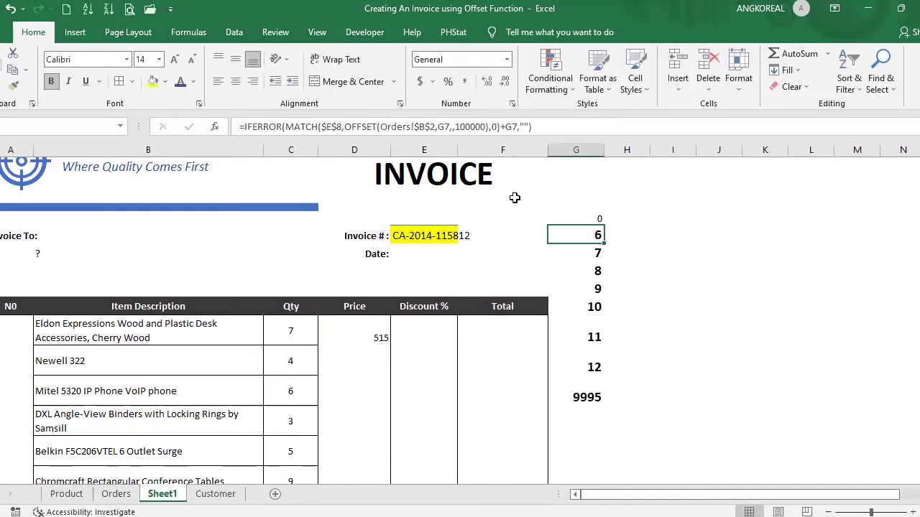
left_click(475, 126)
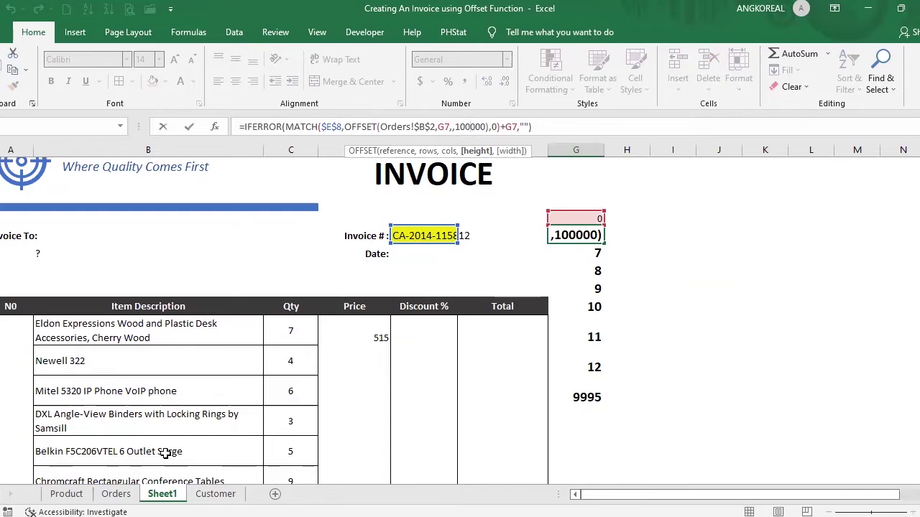
left_click(116, 494)
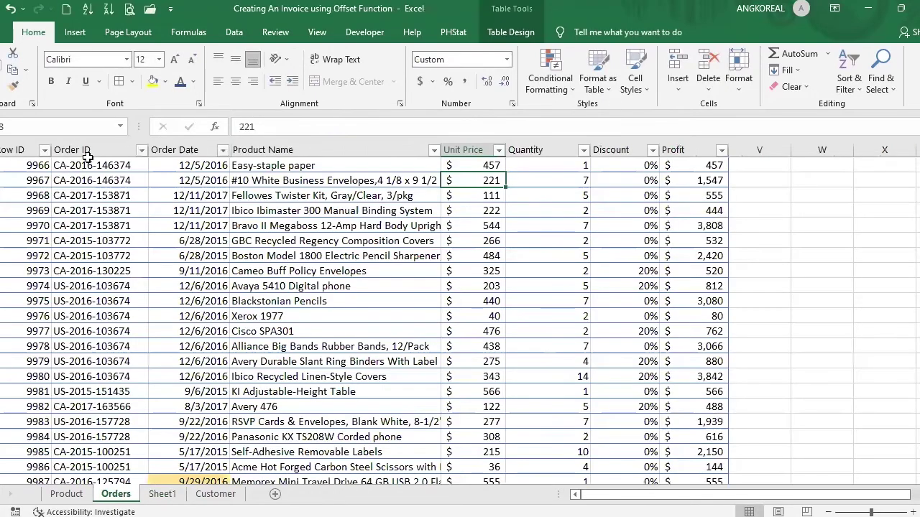
left_click(97, 300)
key("ctrl+space")
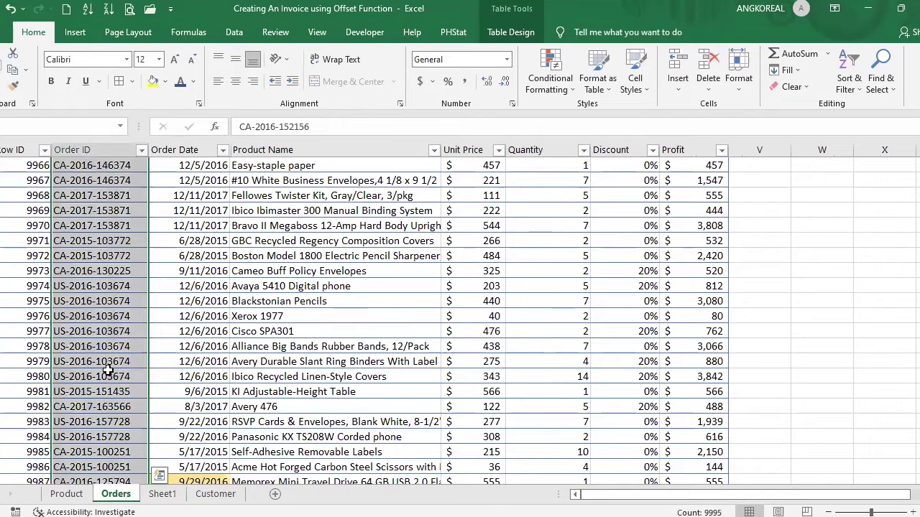
scroll(88, 370, "down", 5)
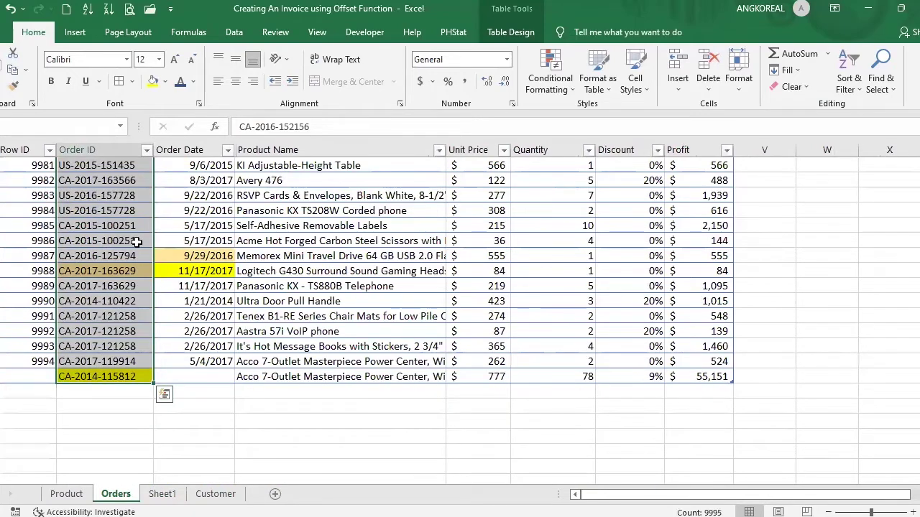
left_click(162, 493)
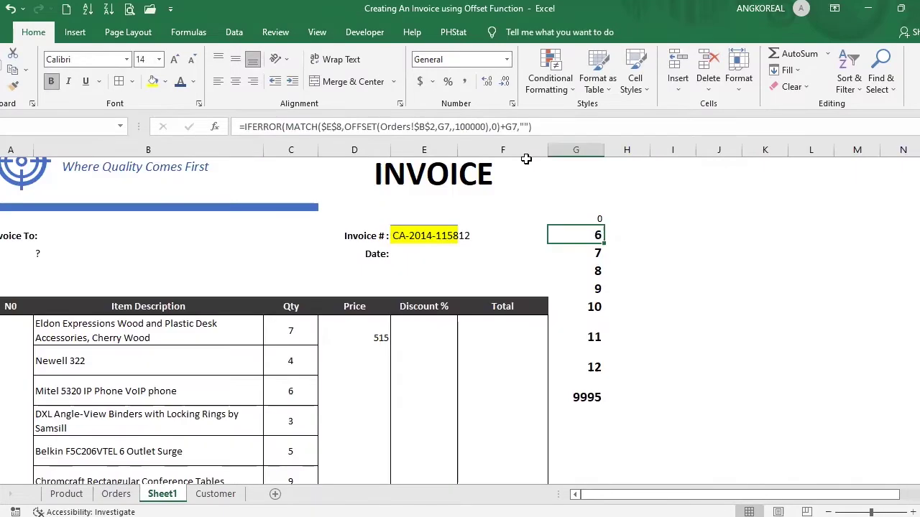
Step: Replace the fixed OFFSET height in G8's formula with COUNTA(Tbl_Order[Order ID]) and fill the formula down to G15
left_click(481, 127)
left_click_drag(485, 127, 454, 126)
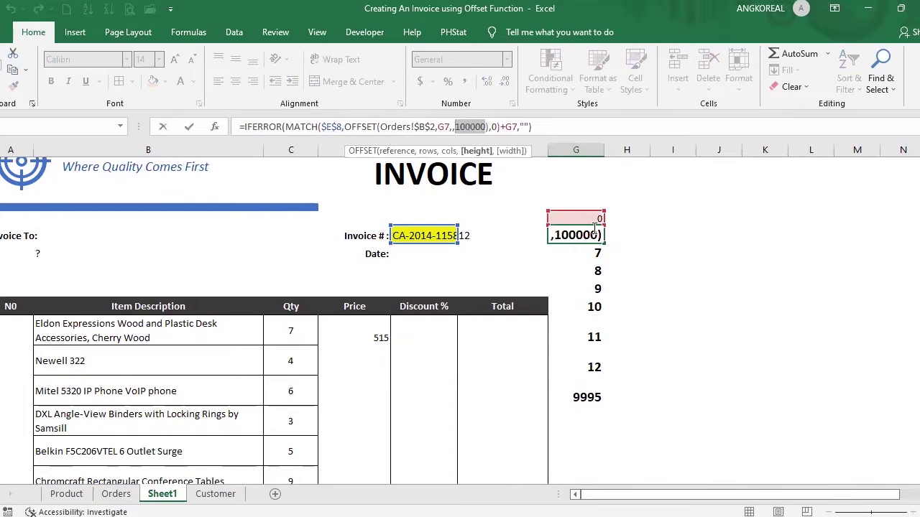
type("count")
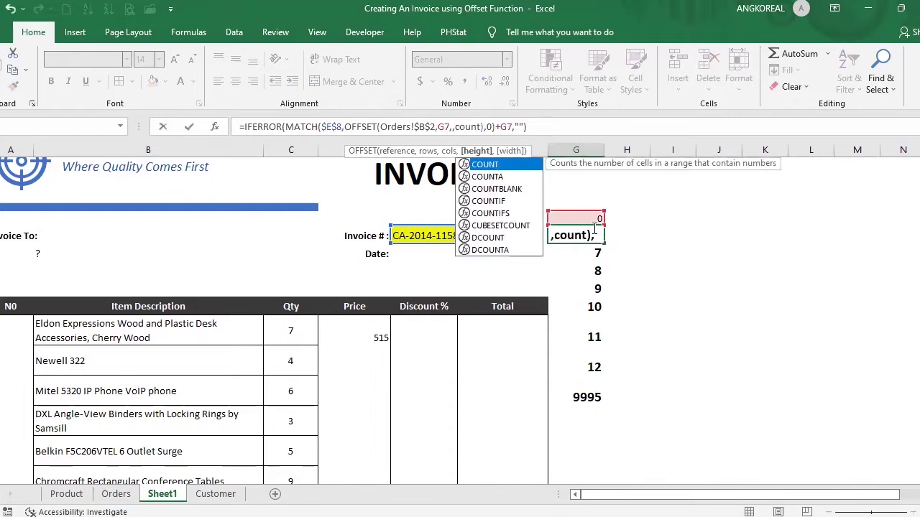
key("Down")
key("Tab")
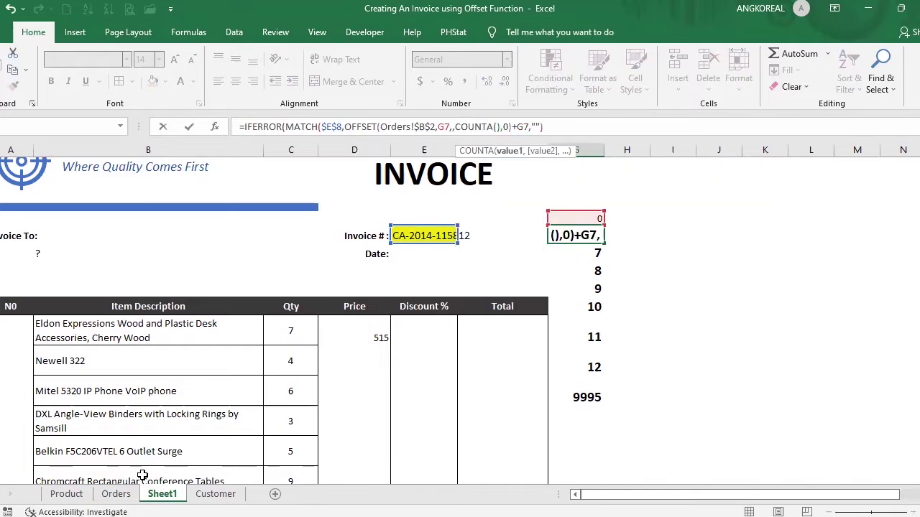
left_click(122, 494)
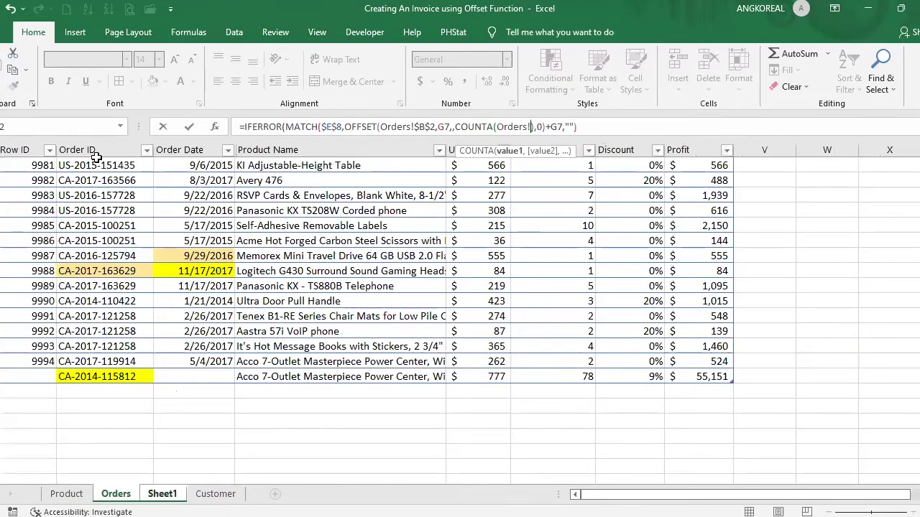
key("ctrl+space")
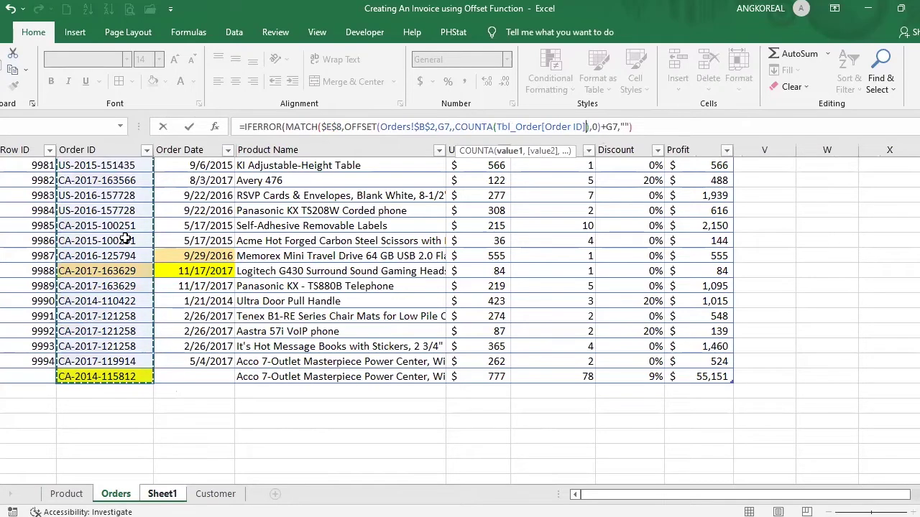
type(")")
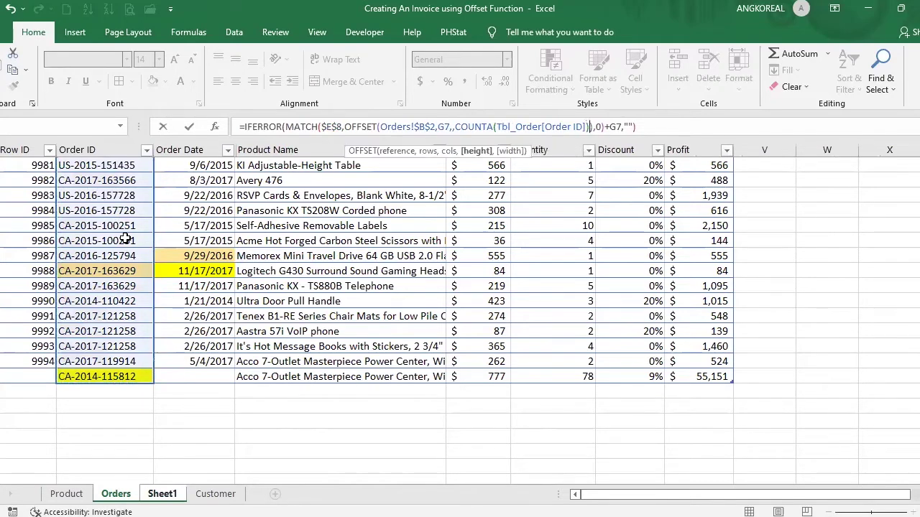
type(")")
key("Return")
key("Up")
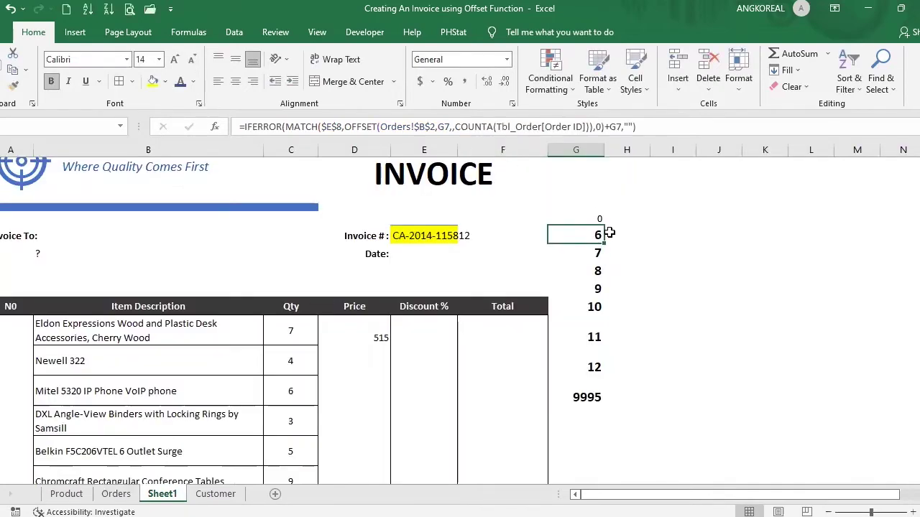
left_click_drag(604, 244, 596, 405)
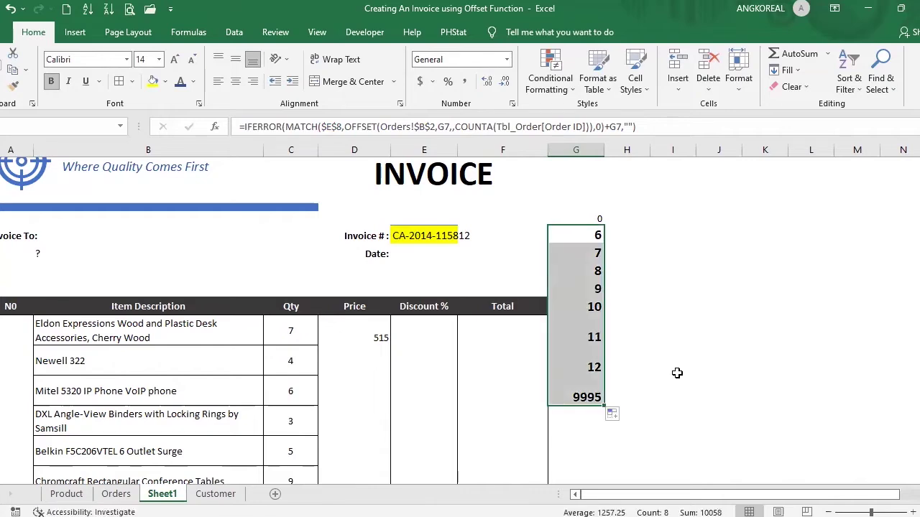
Step: Apply the dollar Accounting format and middle alignment to D13, and fill its formula down the Price column to the last item row
left_click(378, 342)
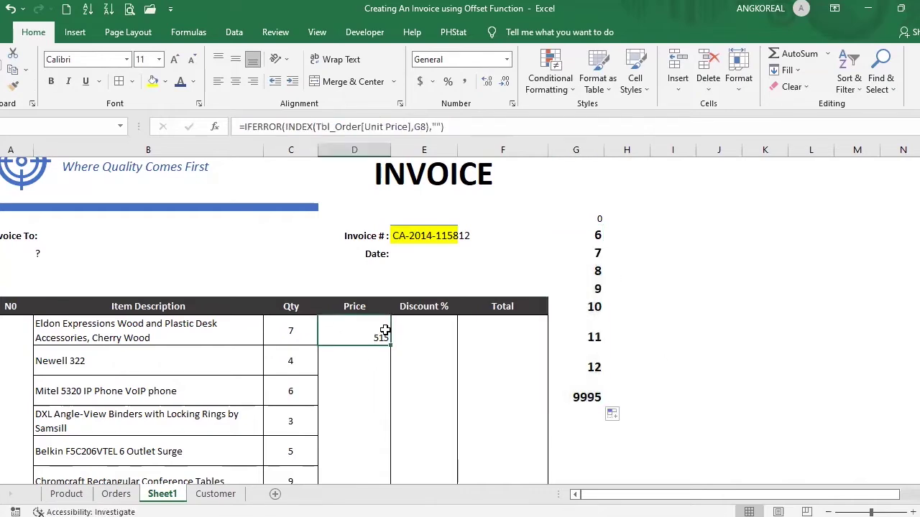
left_click(420, 81)
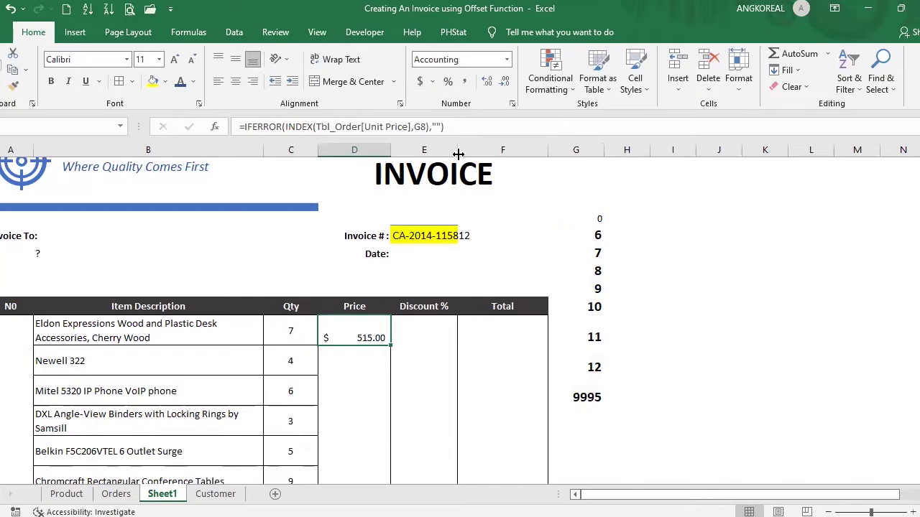
left_click(240, 62)
left_click_drag(383, 379, 353, 421)
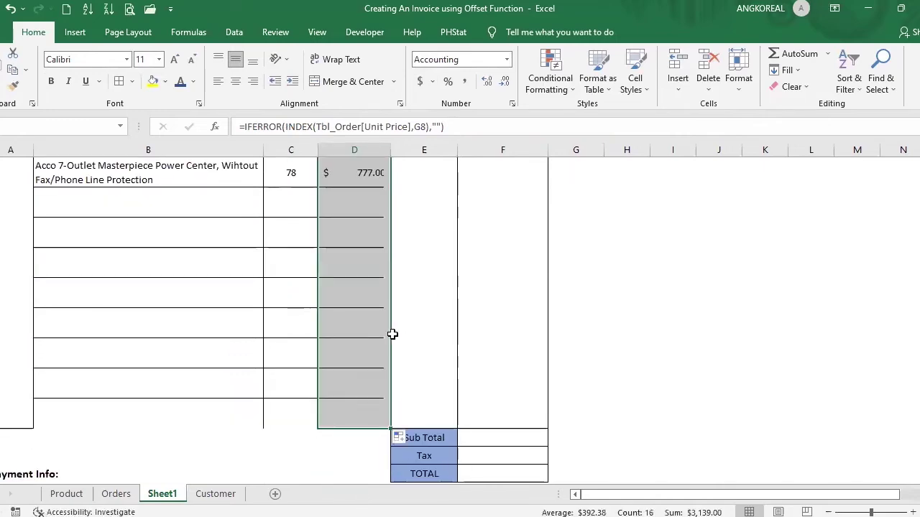
Step: Start the first item's Discount % formula in E13 with IFERROR and INDEX over Tbl_Order[Discount]
scroll(392, 335, "up", 3)
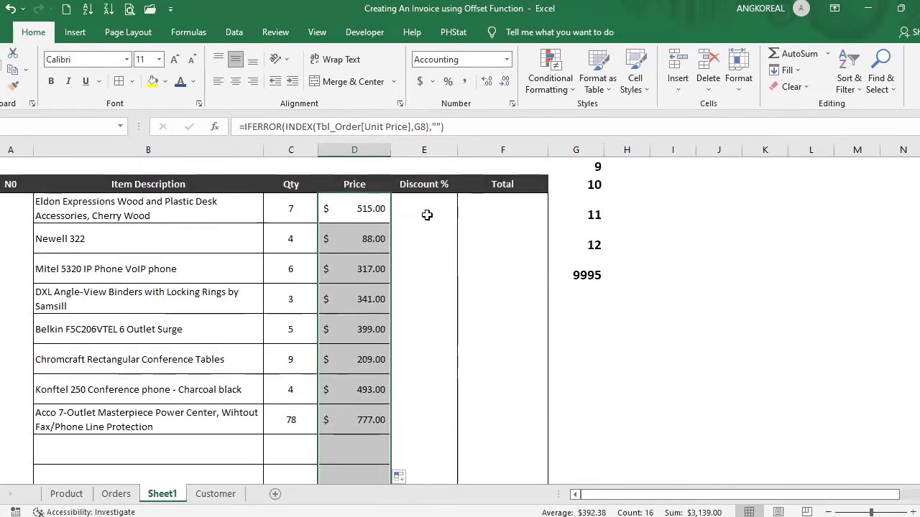
left_click_drag(426, 211, 427, 329)
left_click(427, 212)
scroll(723, 293, "up", 1)
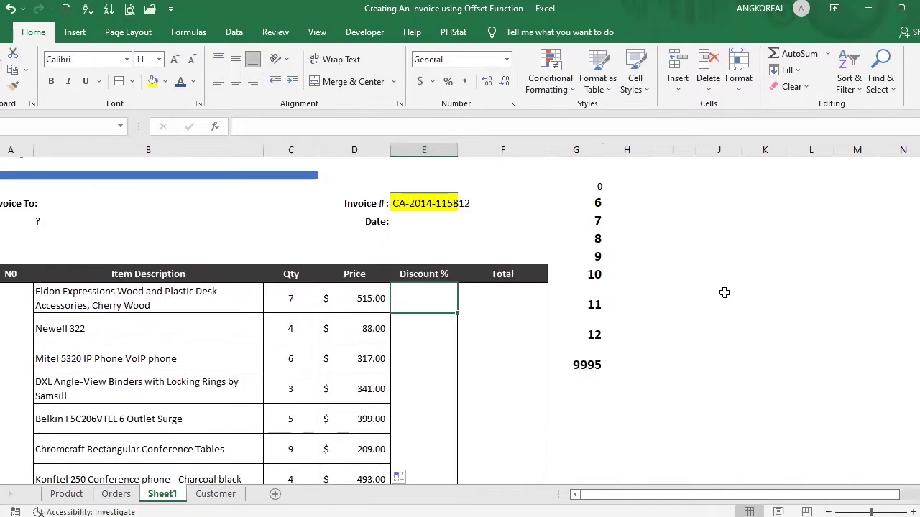
type("=")
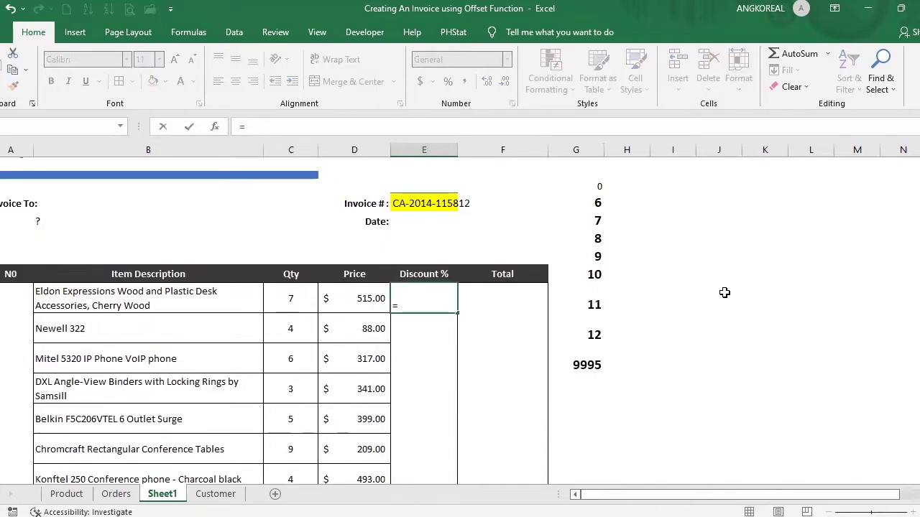
type("ifere")
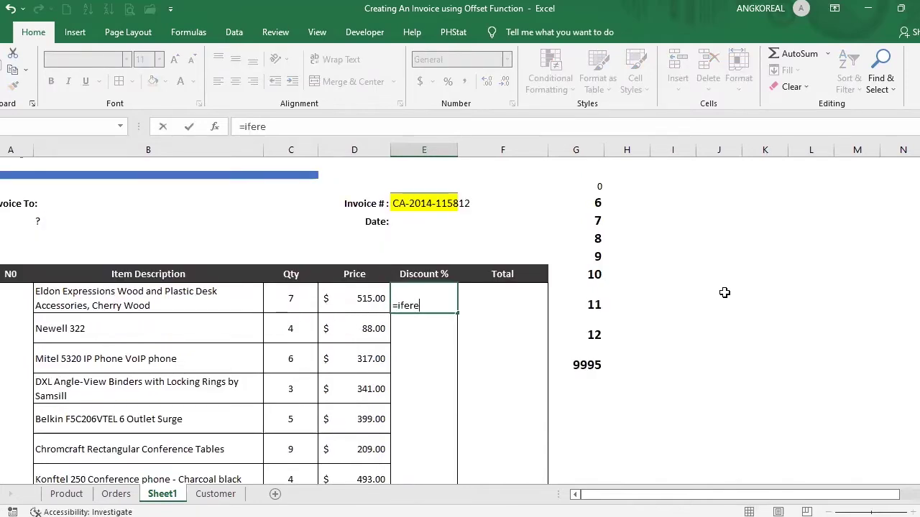
key("BackSpace")
key("Tab")
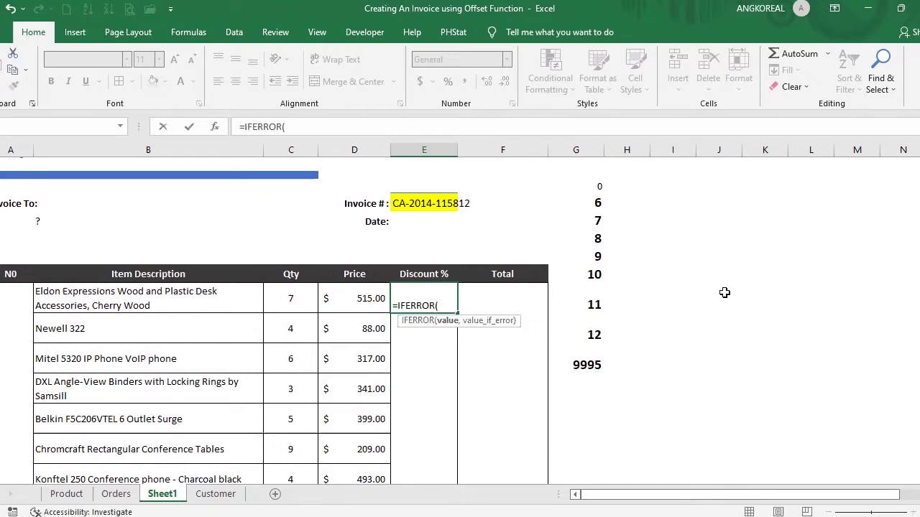
type("INDEX(")
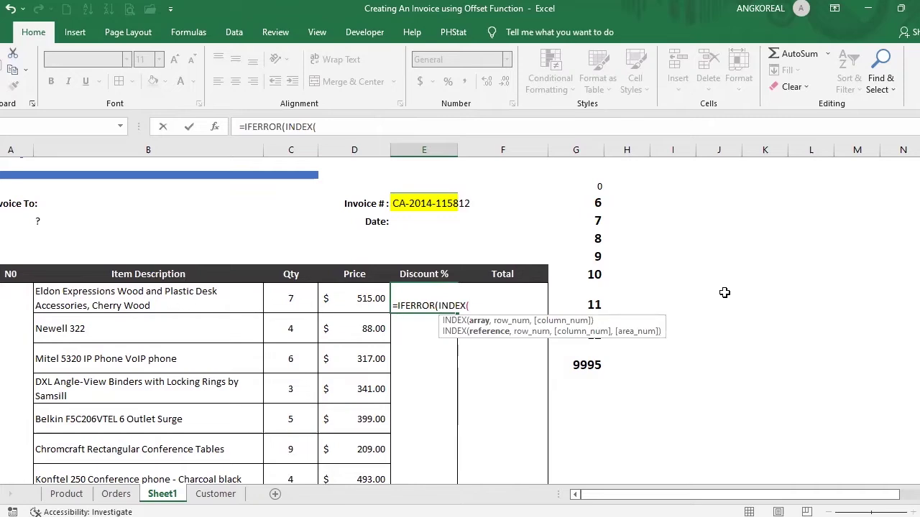
type("Tbl_Order[di")
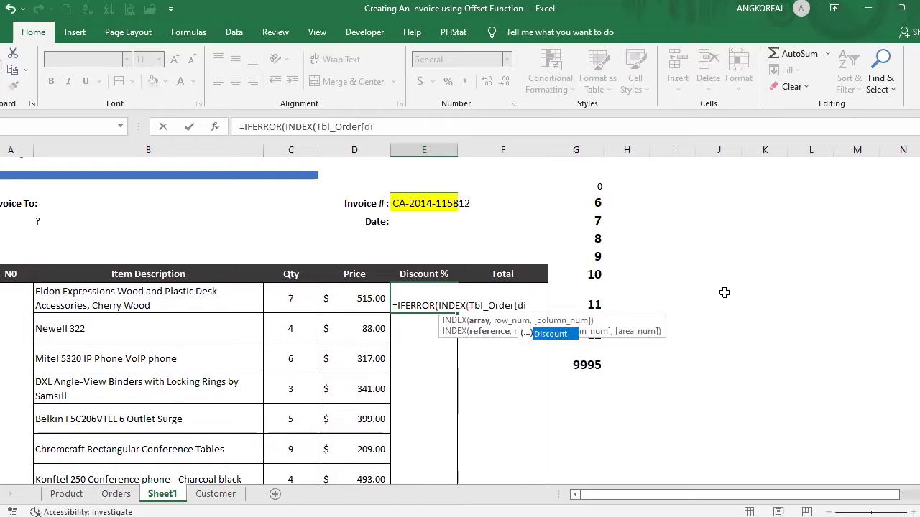
key("Tab")
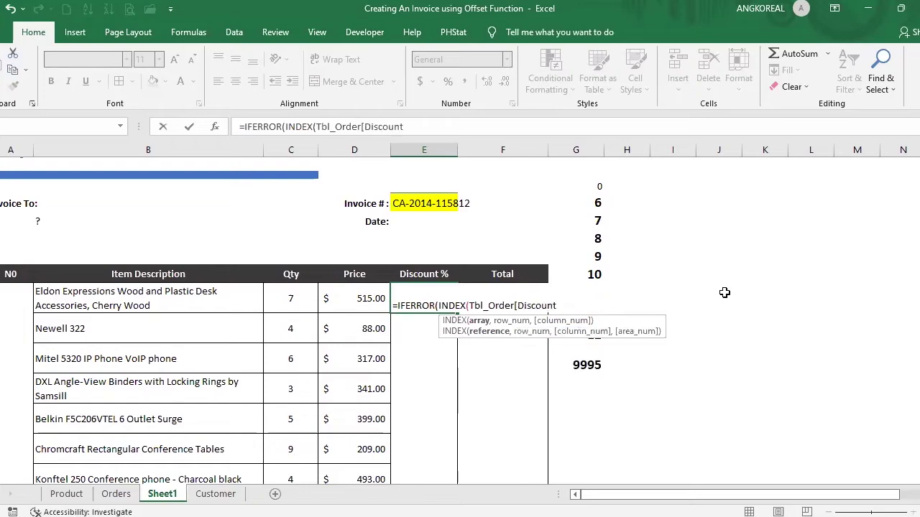
type("],")
Step: Complete the Discount % formula in E13 with G8 as the row number and "" as the error value, and enter it
scroll(722, 292, "up", 1)
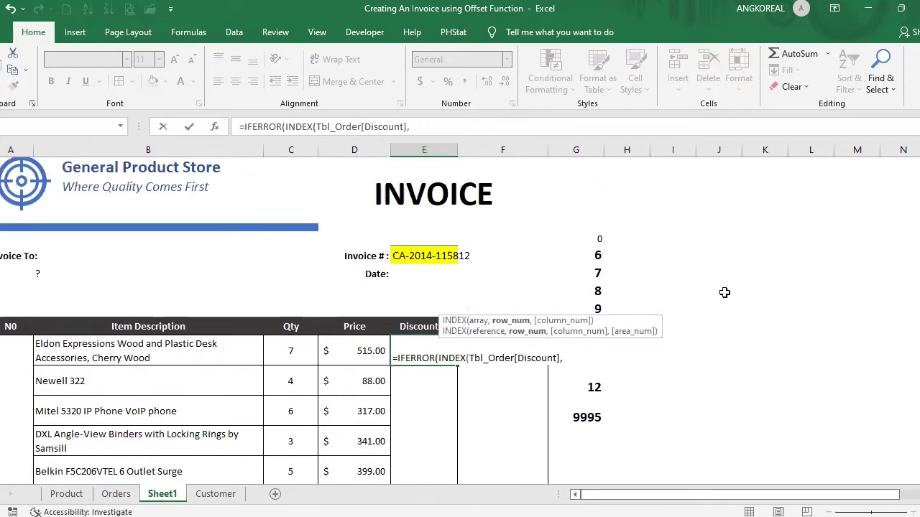
key("Right")
key("Right")
key("Up")
key("Up")
key("Up")
key("Up")
key("Up")
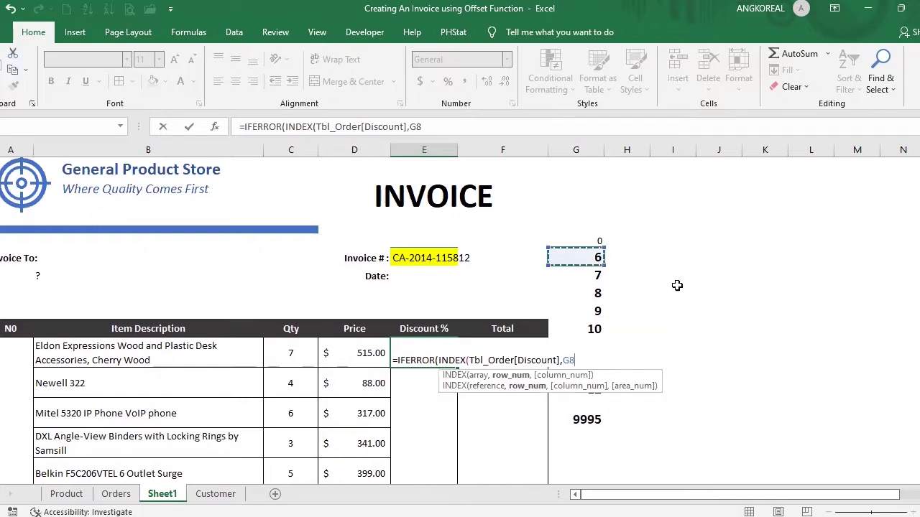
type(")")
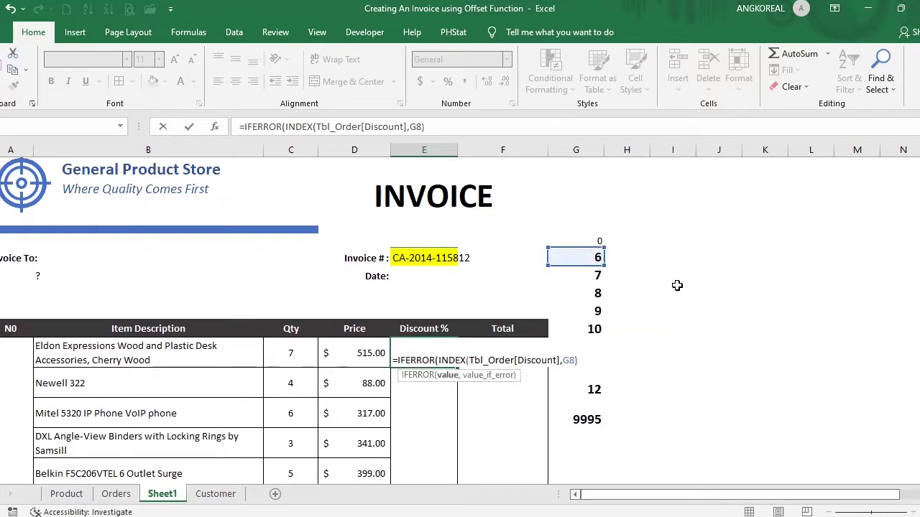
type(",\"\")")
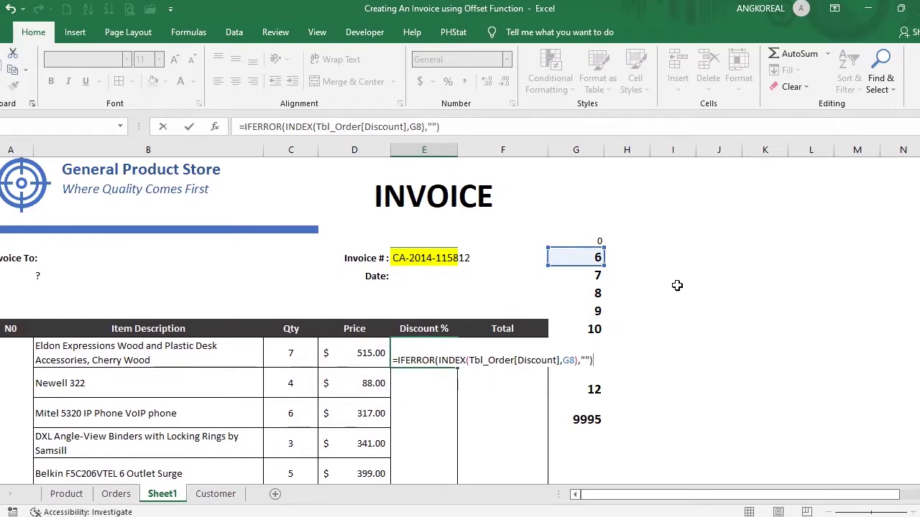
key("Return")
Step: Format E13 as a percentage, center it horizontally and vertically, and fill its formula down the Discount % column to the last item row
left_click(421, 353)
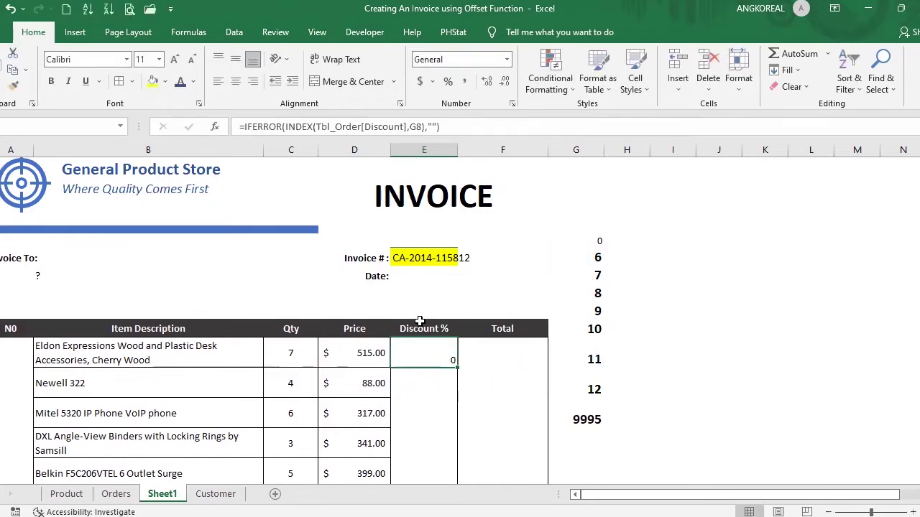
left_click(448, 81)
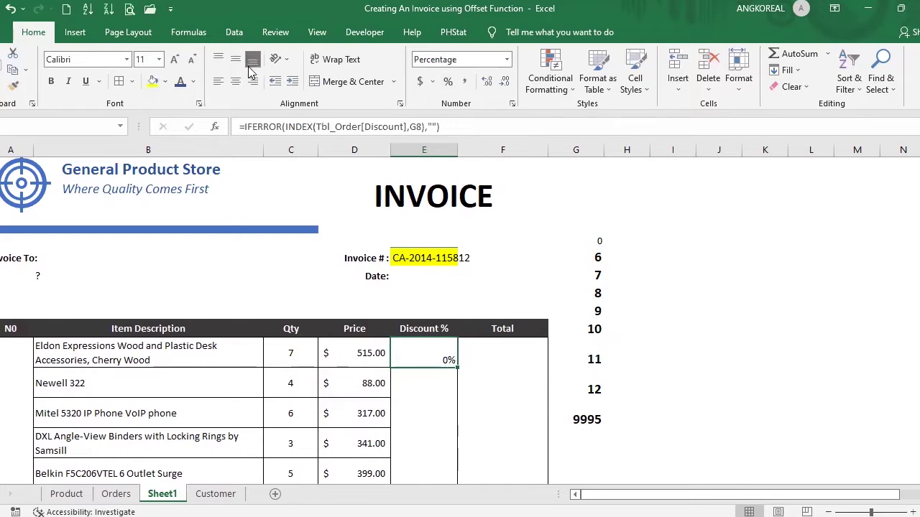
key("alt+h")
key("a")
key("m")
key("alt+h")
key("a")
key("c")
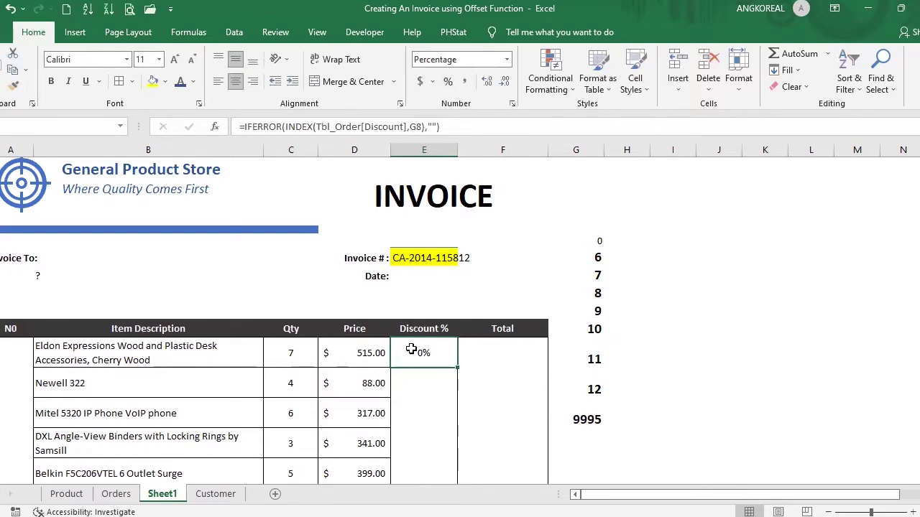
left_click_drag(456, 366, 436, 414)
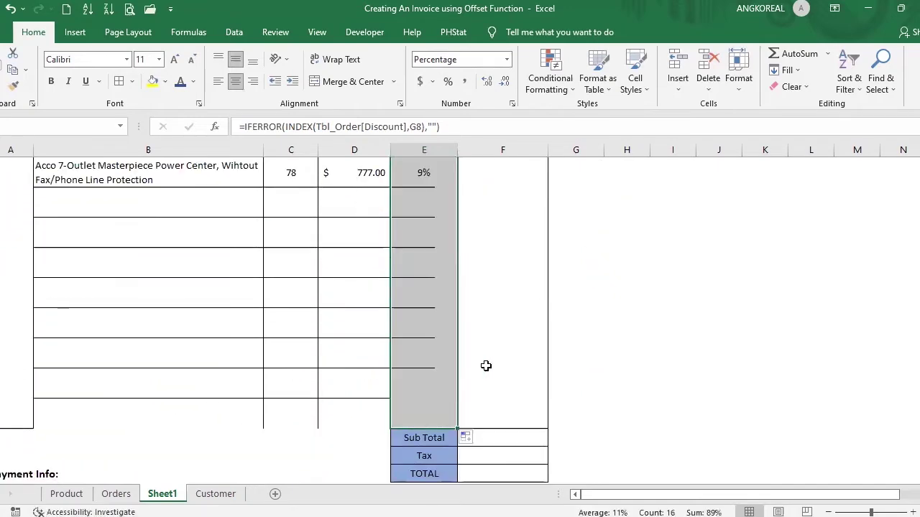
Step: Enter the first item's Total formula =C13*D13*(1-E13) in F13
scroll(493, 337, "up", 4)
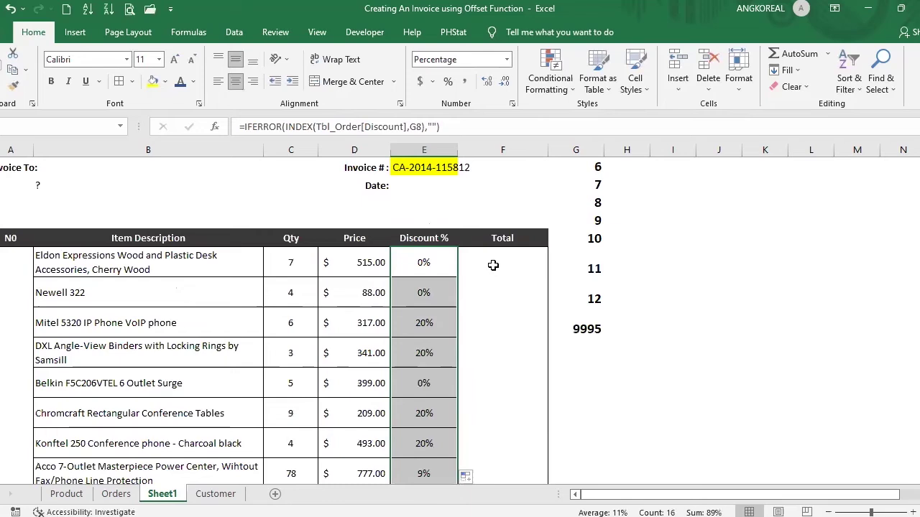
left_click(493, 263)
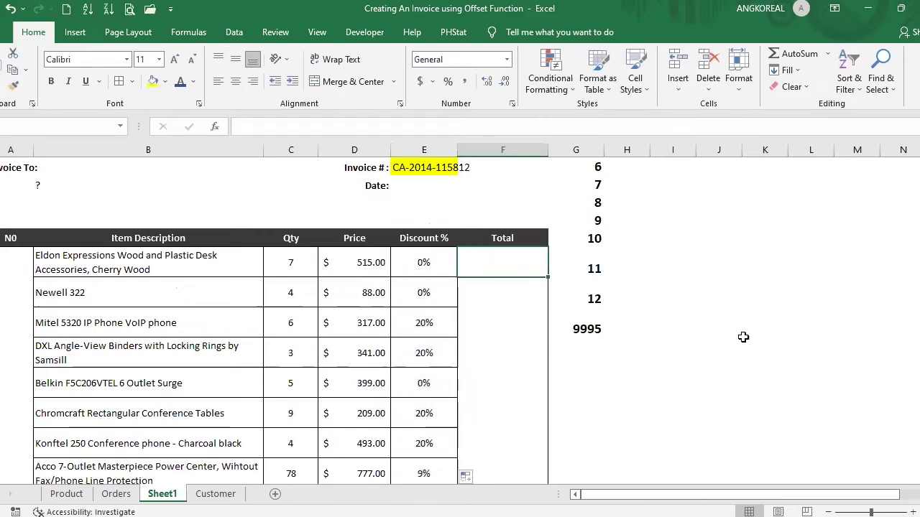
scroll(518, 342, "up", 1)
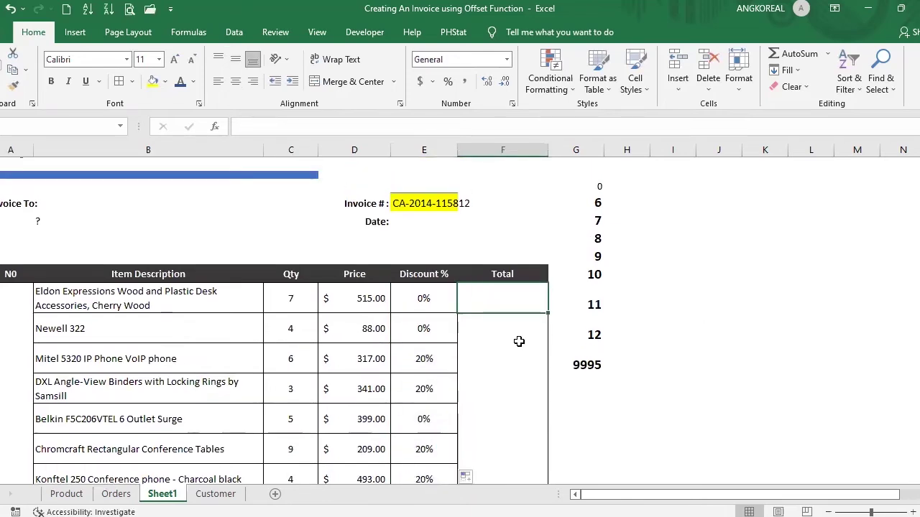
type("=")
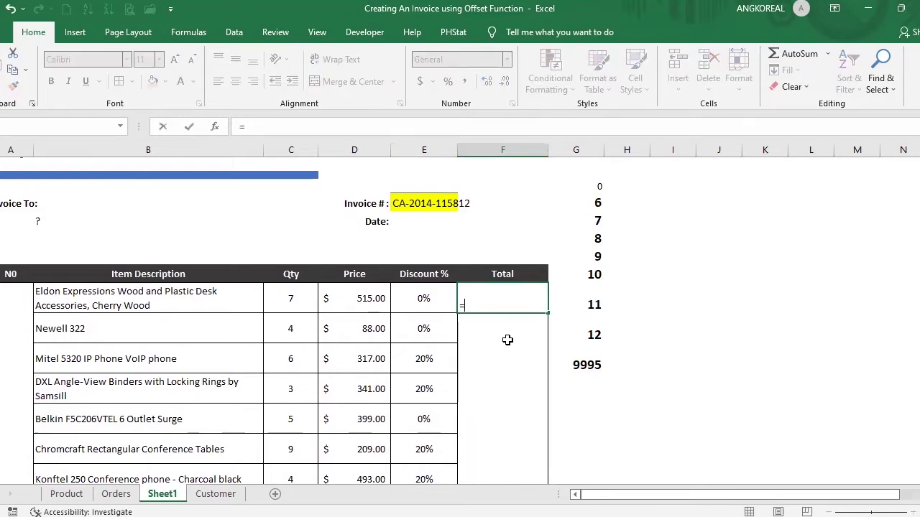
left_click(292, 301)
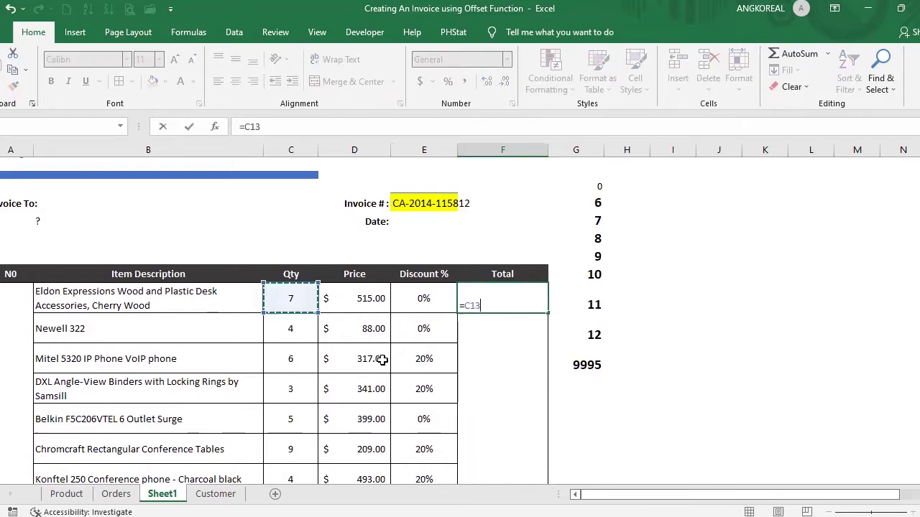
type("*")
left_click(359, 301)
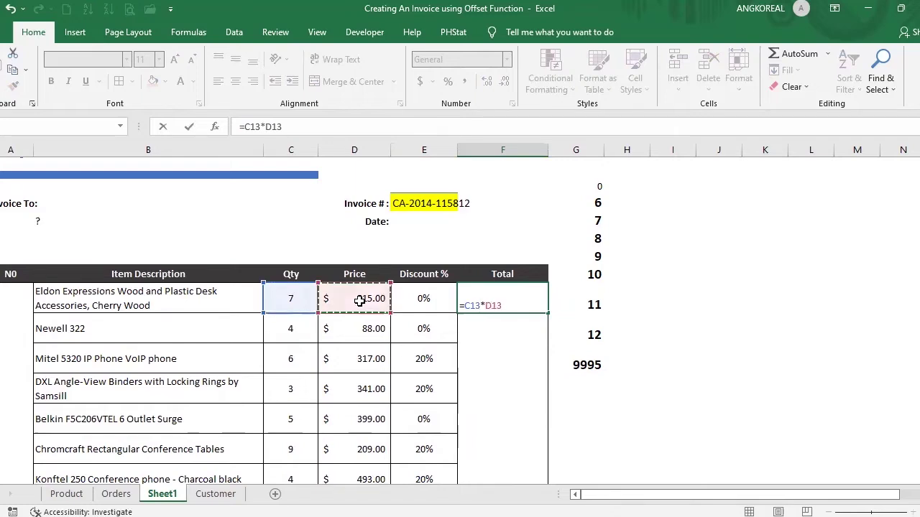
type("*(1-")
left_click(444, 303)
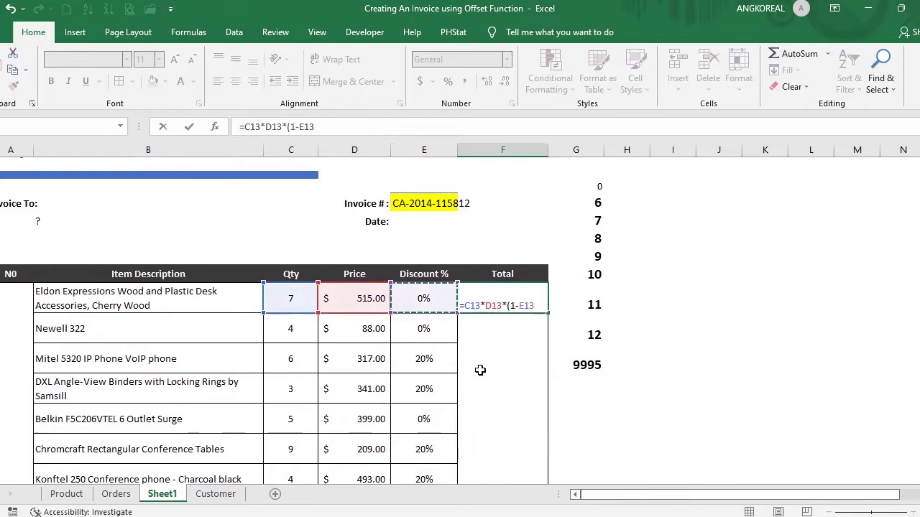
type(")")
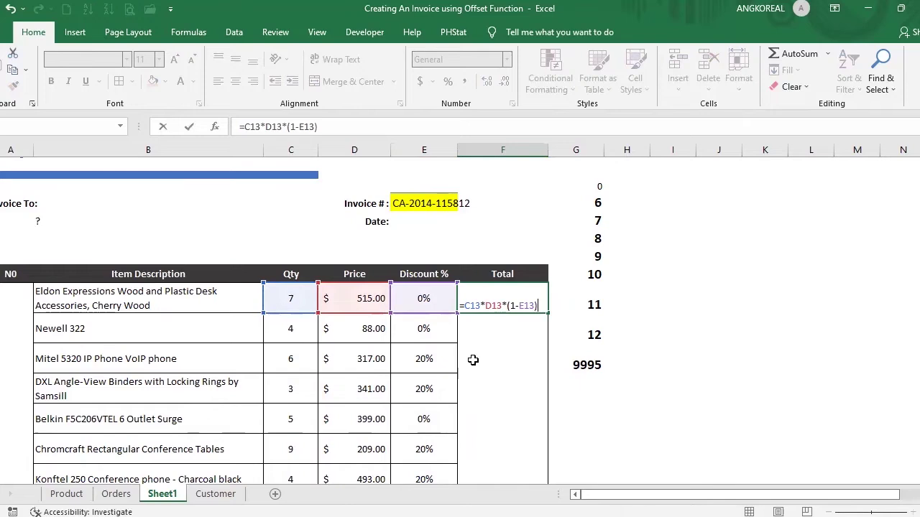
key("Return")
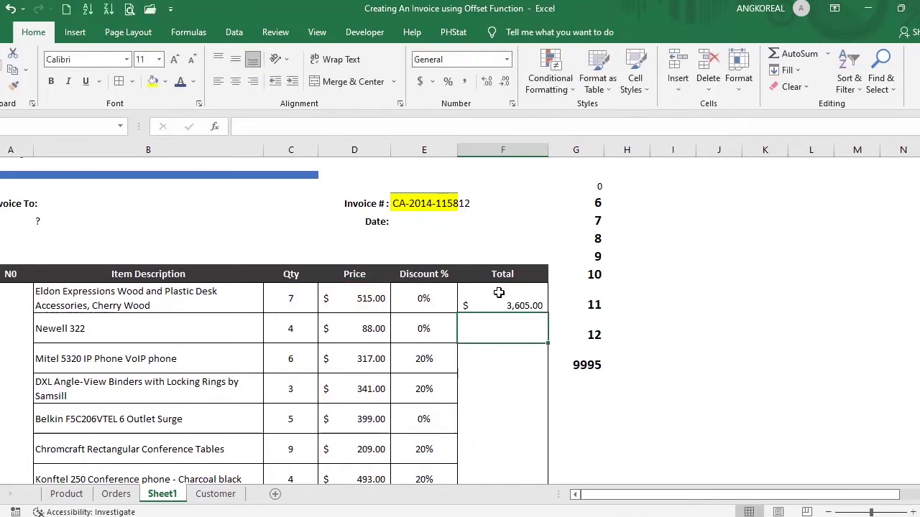
Step: Middle-align F13 and fill its formula down the Total column to the last item row
key("Up")
left_click(237, 63)
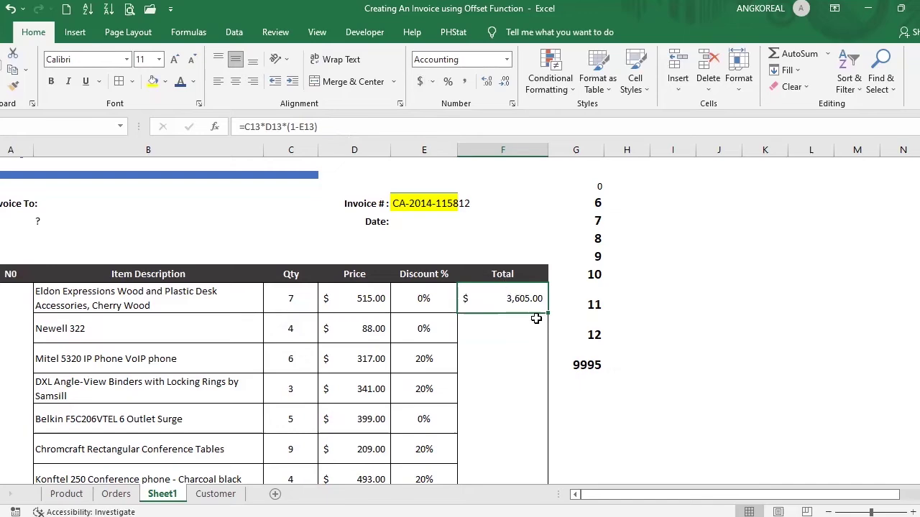
left_click_drag(546, 314, 600, 388)
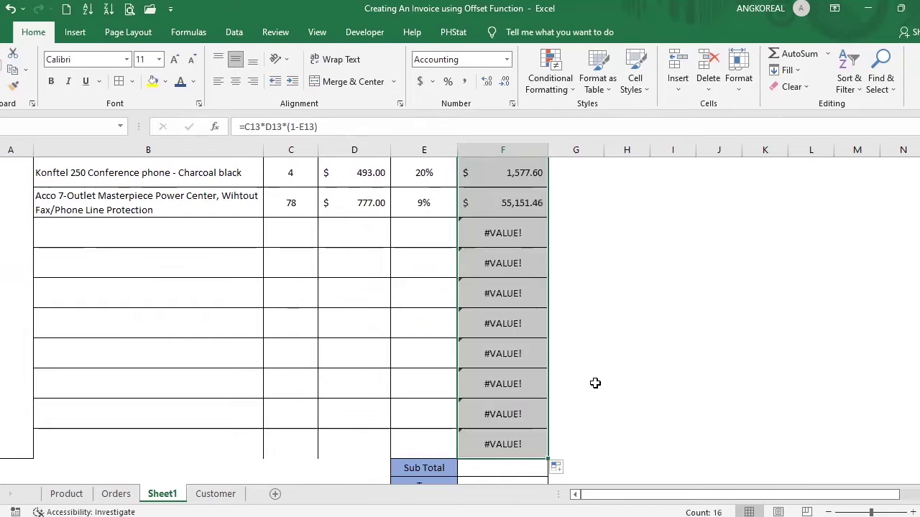
Step: Examine the Total cells of the empty item rows and the blank Discount % cells they refer to
left_click(523, 233)
left_click(524, 439, "shift")
left_click(523, 439)
left_click(420, 228)
key("Right")
left_click_drag(420, 228, 416, 399)
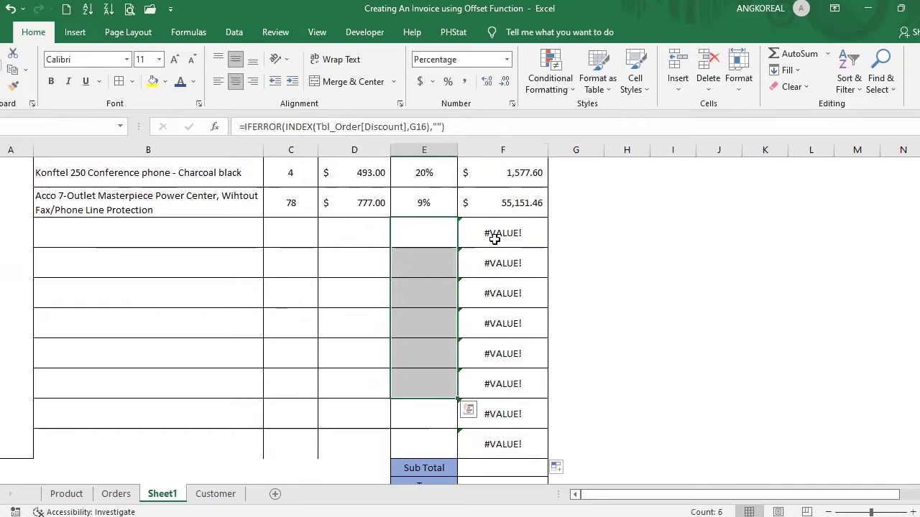
key("Right")
Step: Wrap the Total formula in F13 in IFERROR with 0 as the error value
scroll(503, 245, "up", 3)
key("Up")
key("Up")
key("Up")
key("Up")
key("Up")
key("Up")
key("Up")
key("Up")
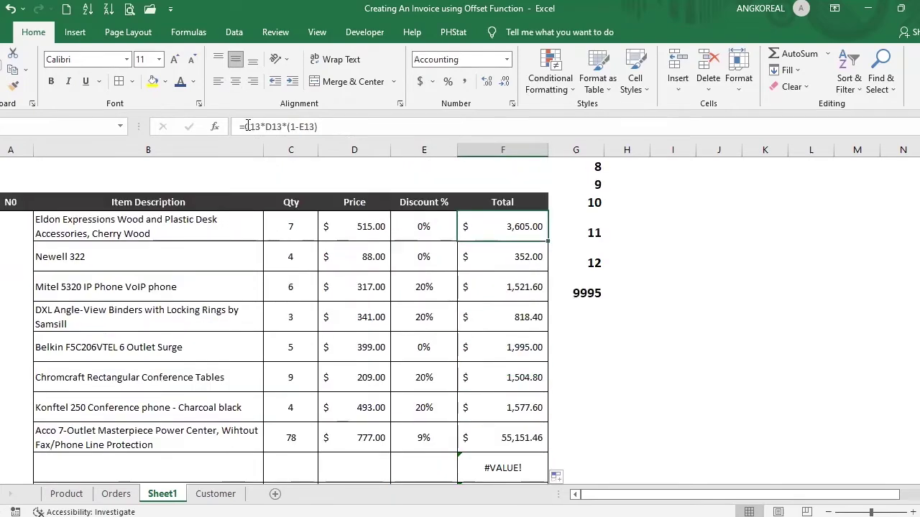
left_click(245, 126)
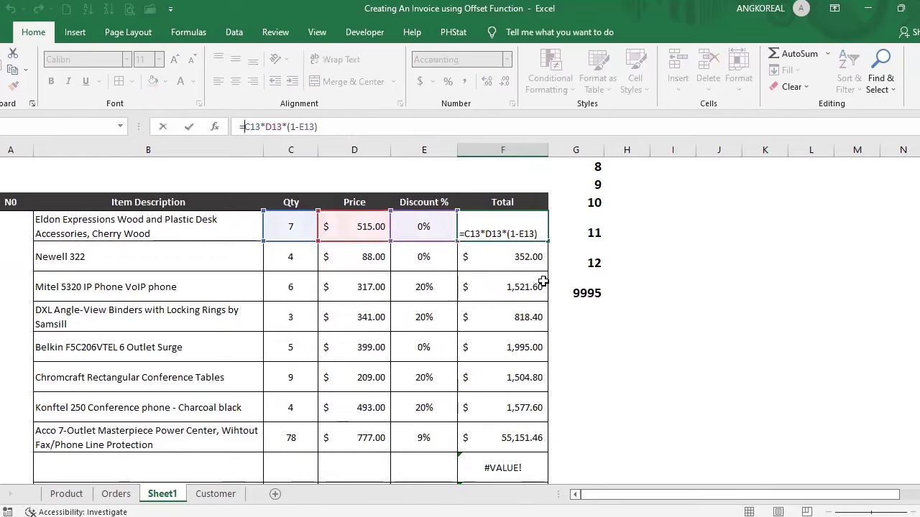
type("ifer")
key("Tab")
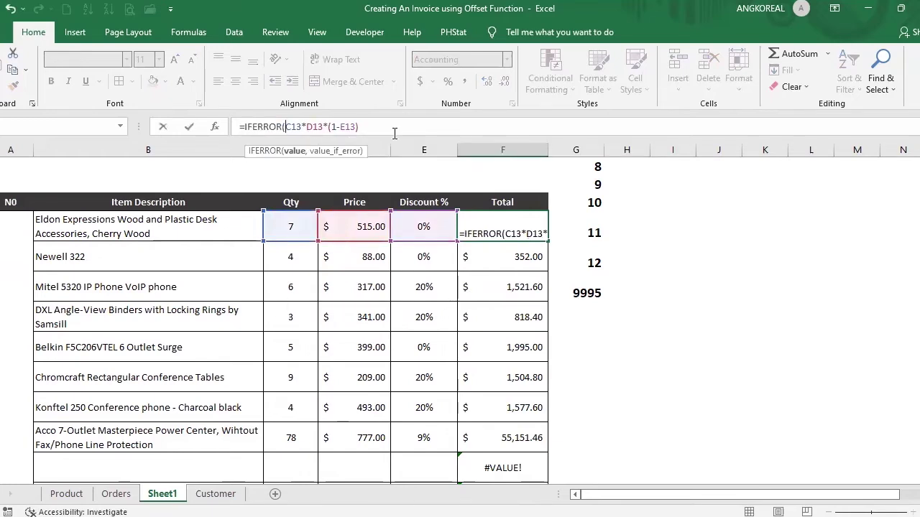
left_click(385, 129)
type(",0")
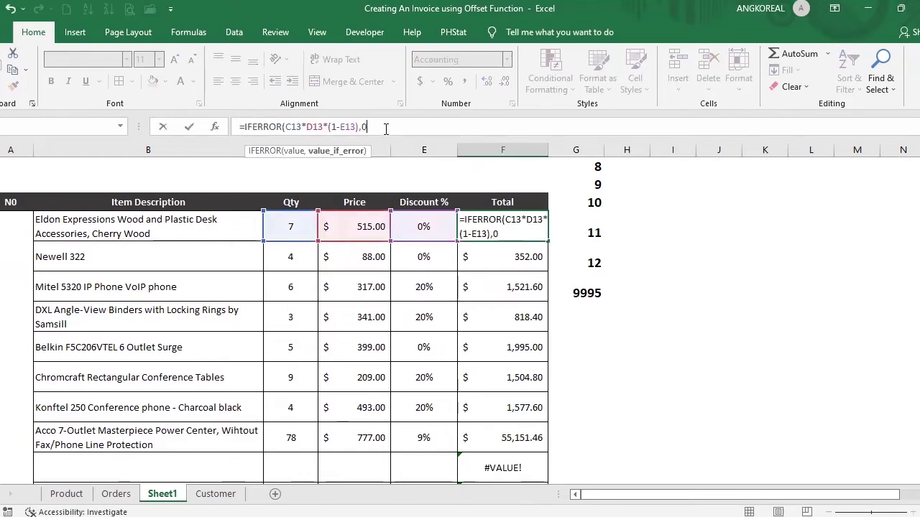
type(")")
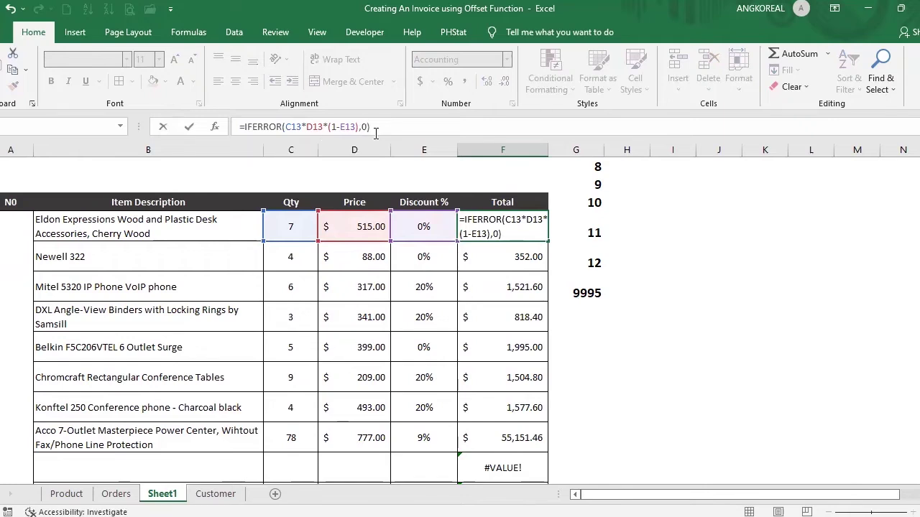
key("Return")
Step: Fill F13's IFERROR formula down the Total column to the last item row above Sub Total
left_click(507, 223)
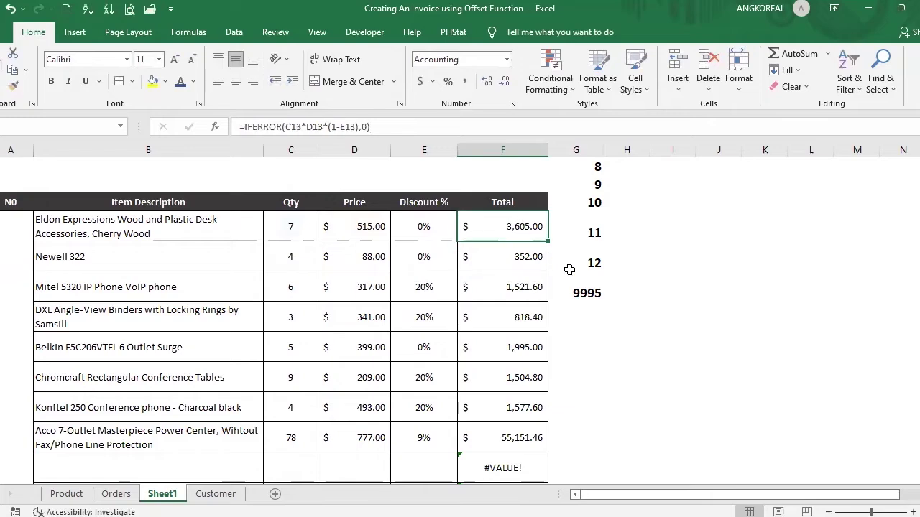
scroll(510, 302, "down", 2)
scroll(511, 317, "up", 2)
left_click_drag(546, 265, 518, 446)
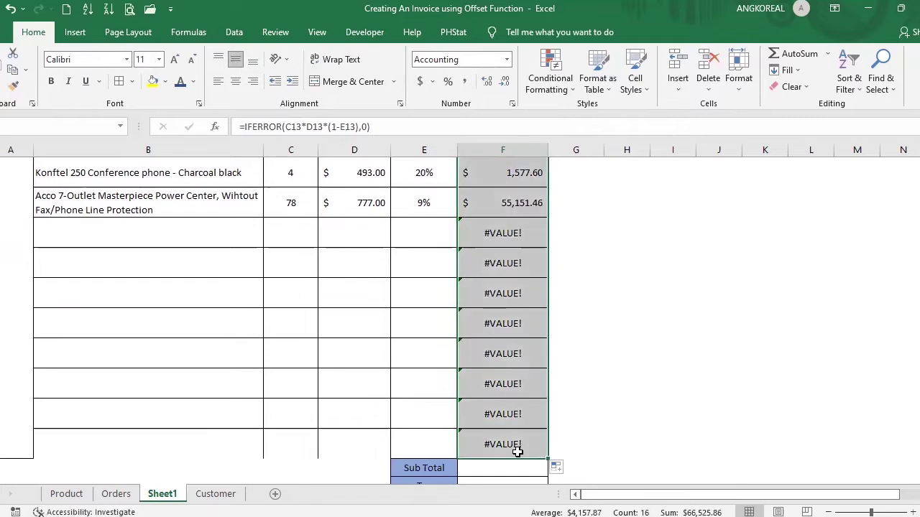
Step: Check the filled Total cells of the empty item rows down to F28
left_click_drag(490, 232, 503, 405)
left_click(504, 408)
left_click(520, 447)
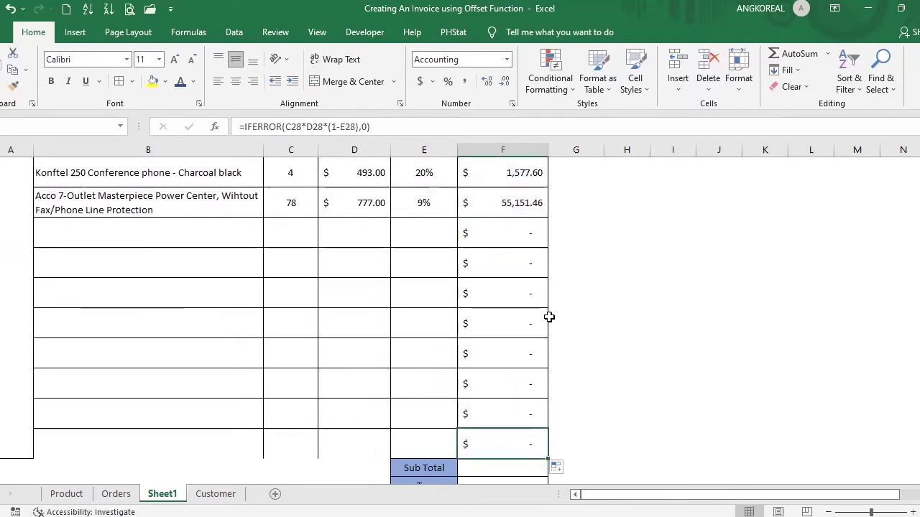
scroll(549, 317, "down", 1)
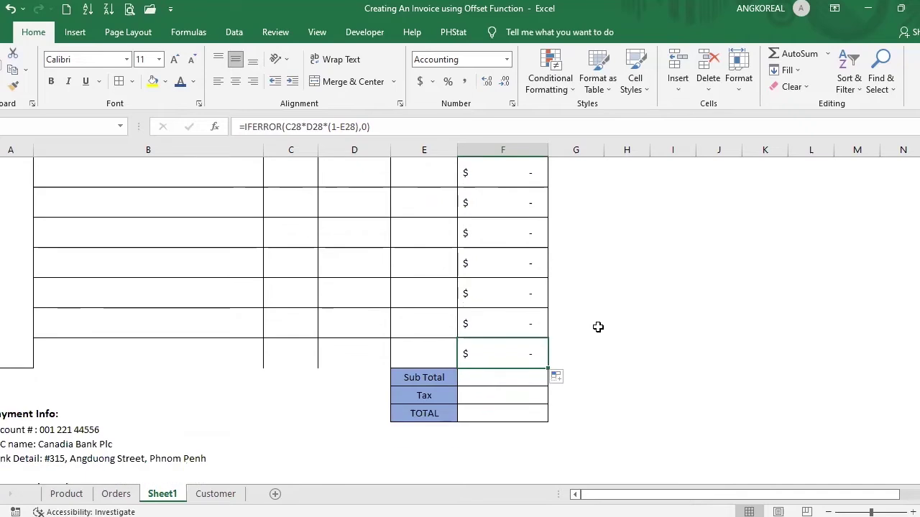
Step: Begin a SUBTOTAL formula in the Sub Total amount cell F29
left_click(522, 376)
scroll(663, 384, "up", 1)
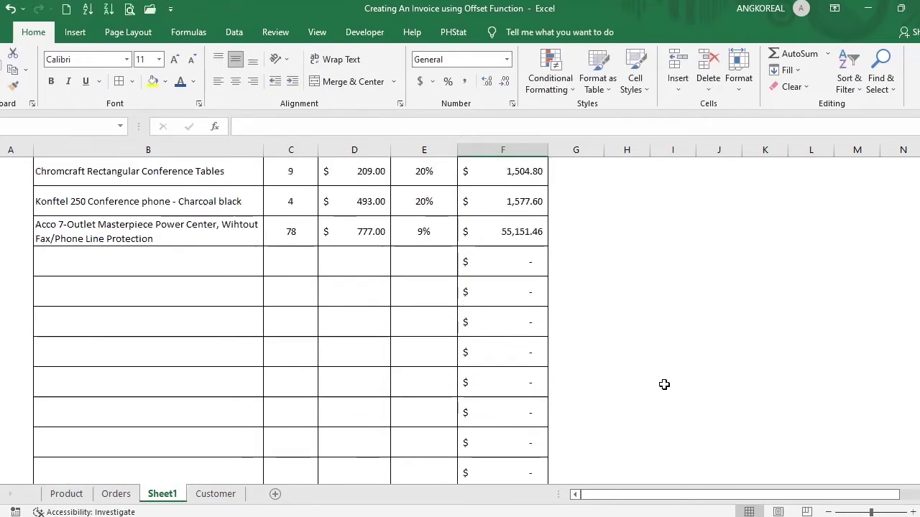
scroll(664, 384, "up", 1)
scroll(651, 371, "down", 2)
scroll(651, 372, "up", 2)
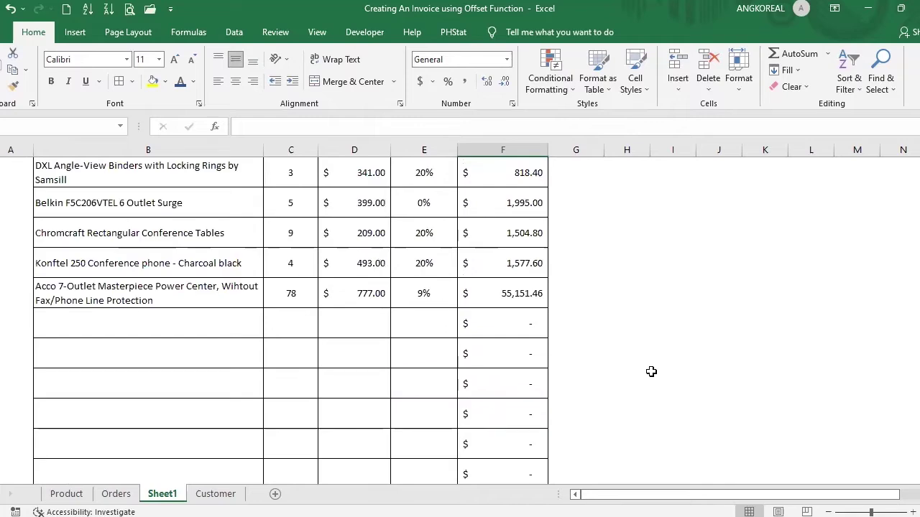
scroll(651, 371, "down", 2)
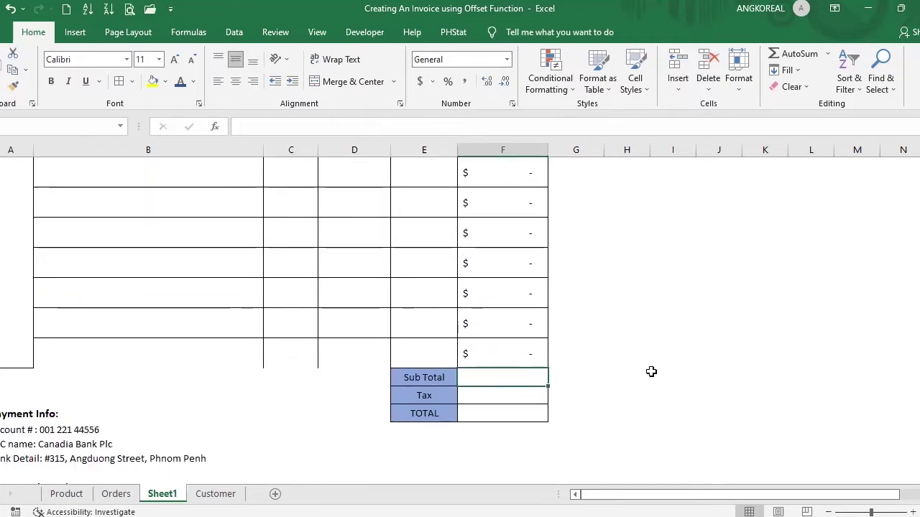
type("=")
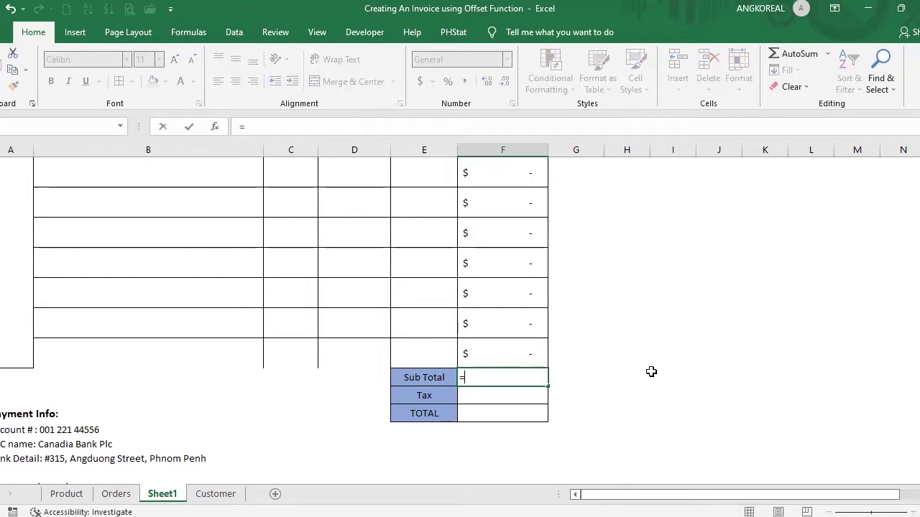
type("s")
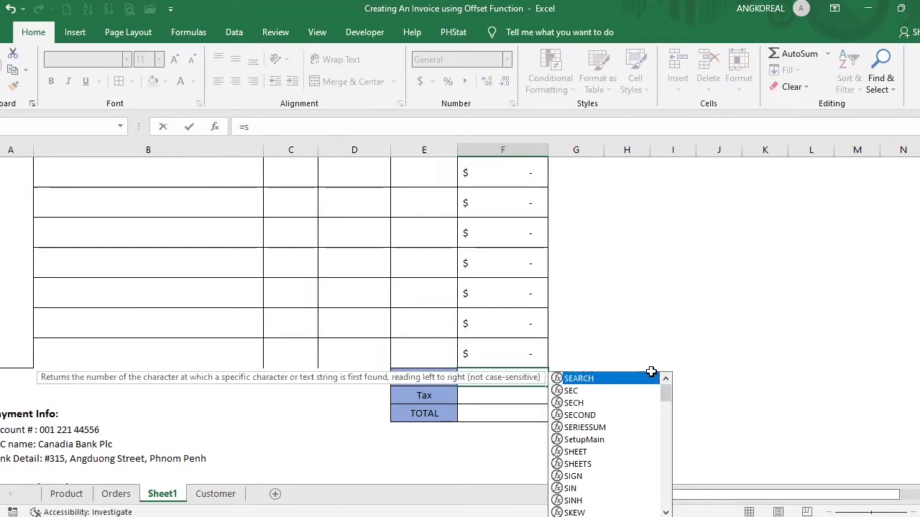
type("ubto")
key("Tab")
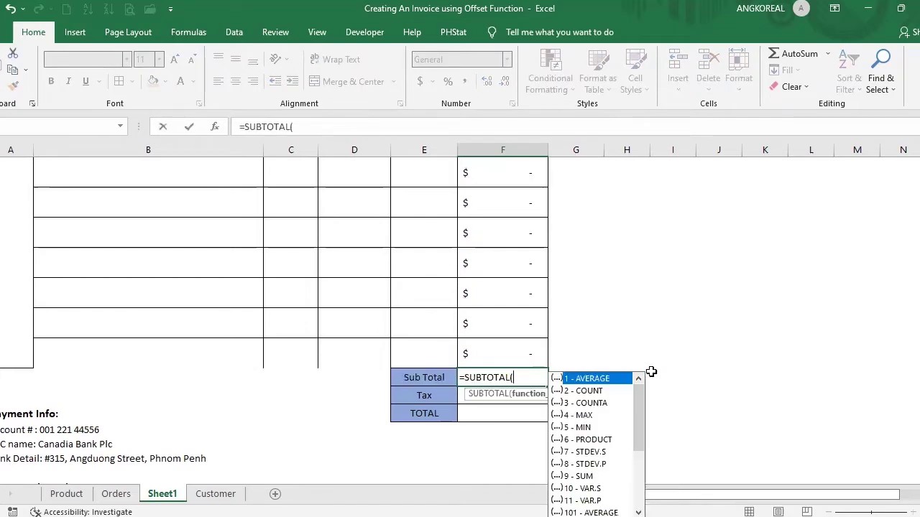
Step: Compare the SUBTOTAL function number options, including 9 - SUM and 109 - SUM
scroll(651, 372, "down", 2)
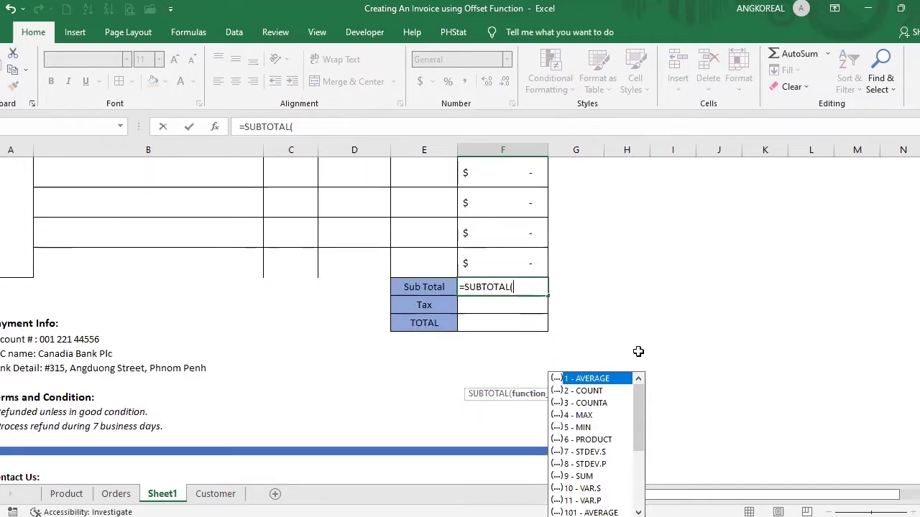
left_click_drag(604, 333, 603, 344)
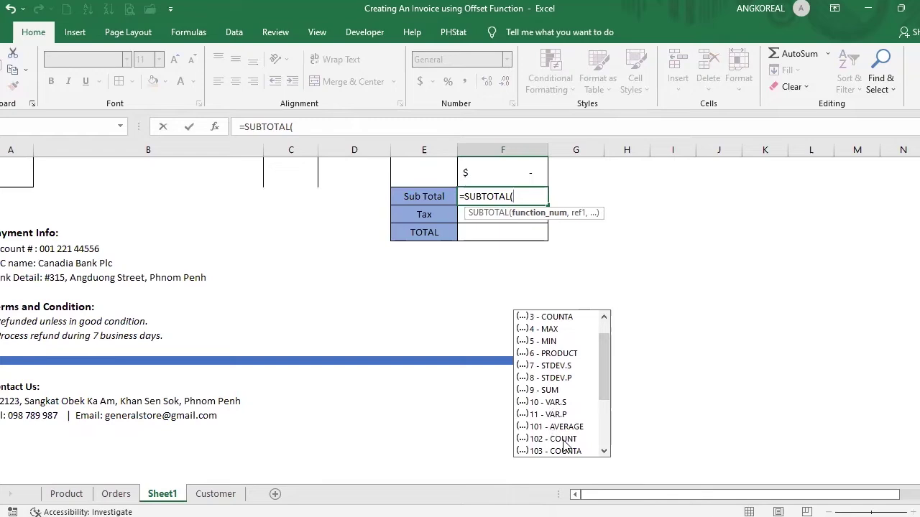
left_click_drag(608, 373, 604, 353)
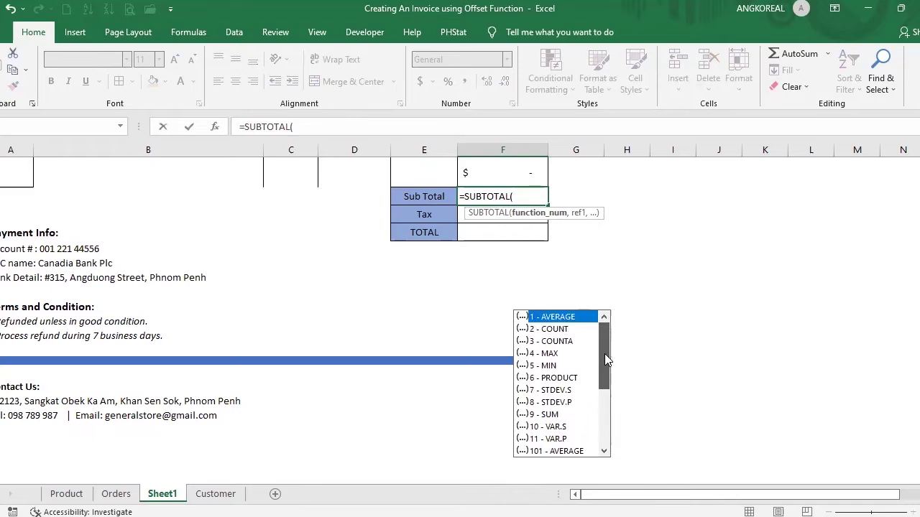
left_click(548, 414)
left_click_drag(604, 366, 599, 409)
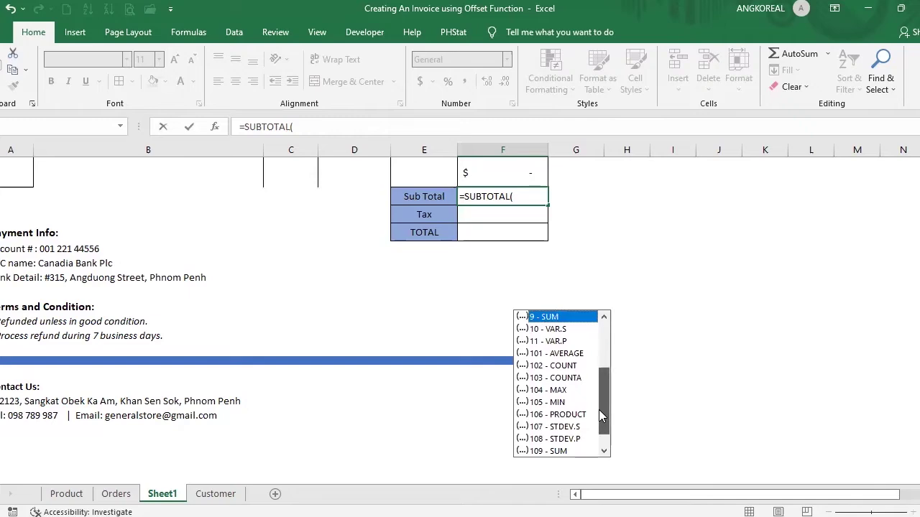
left_click(557, 451)
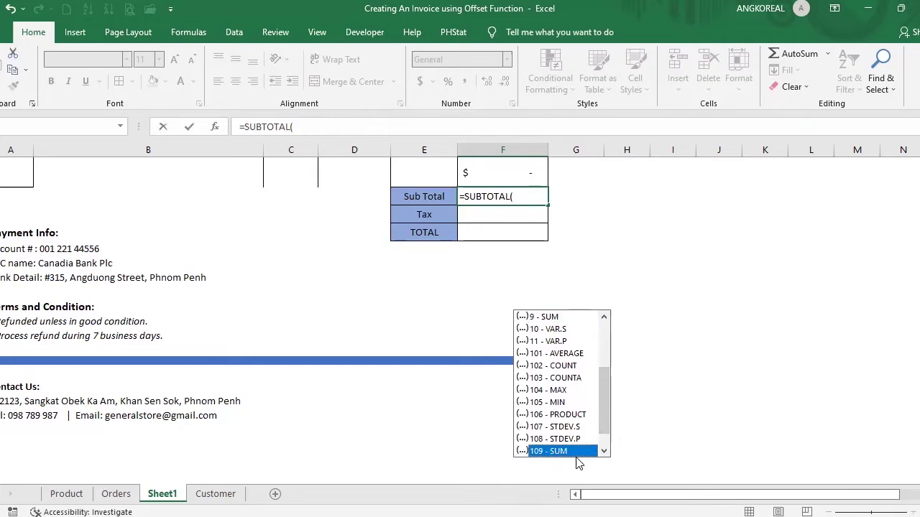
left_click(554, 319)
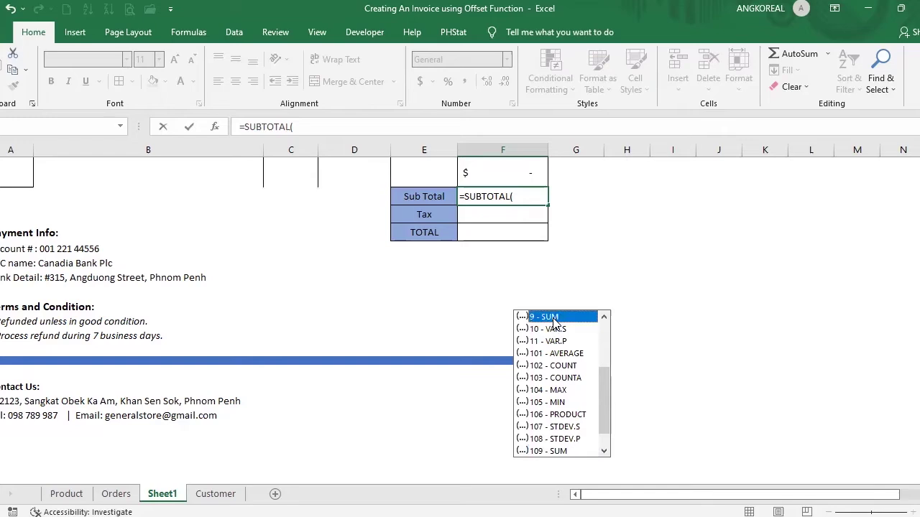
left_click(561, 451)
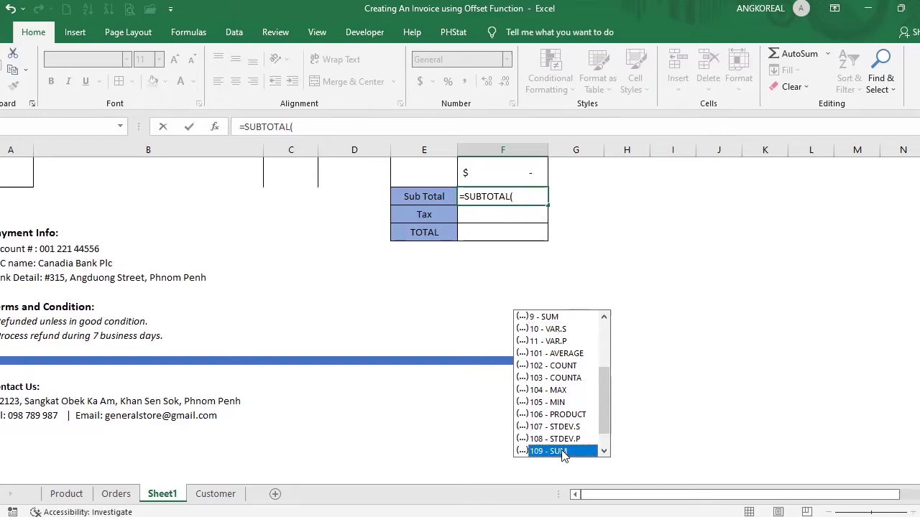
left_click(527, 198)
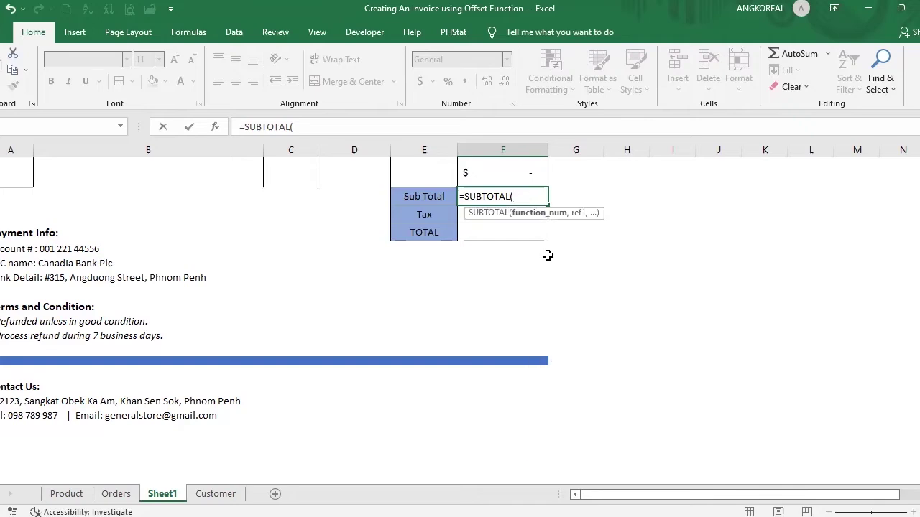
Step: Complete the Sub Total formula as =SUBTOTAL(109,F13:F28) and give the cell the Accounting number format
type("109,")
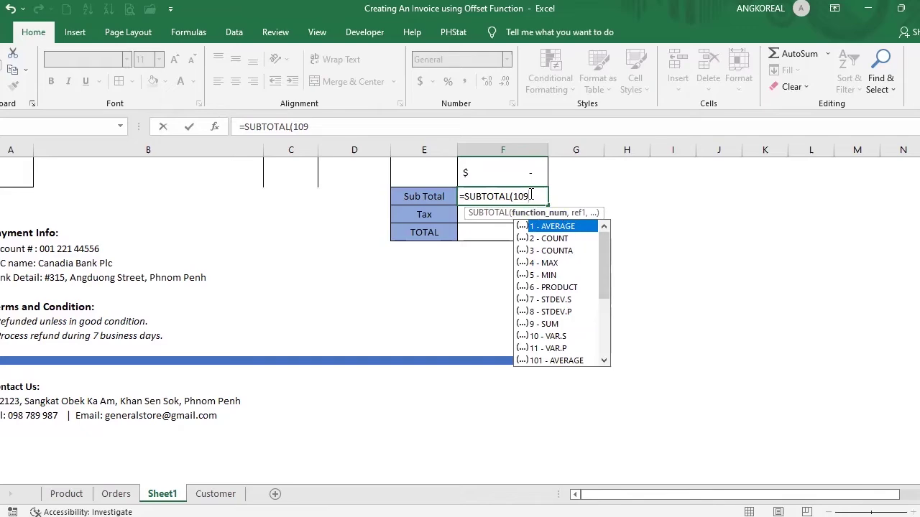
type(",")
scroll(571, 276, "up", 1)
scroll(571, 275, "up", 5)
left_click(522, 276)
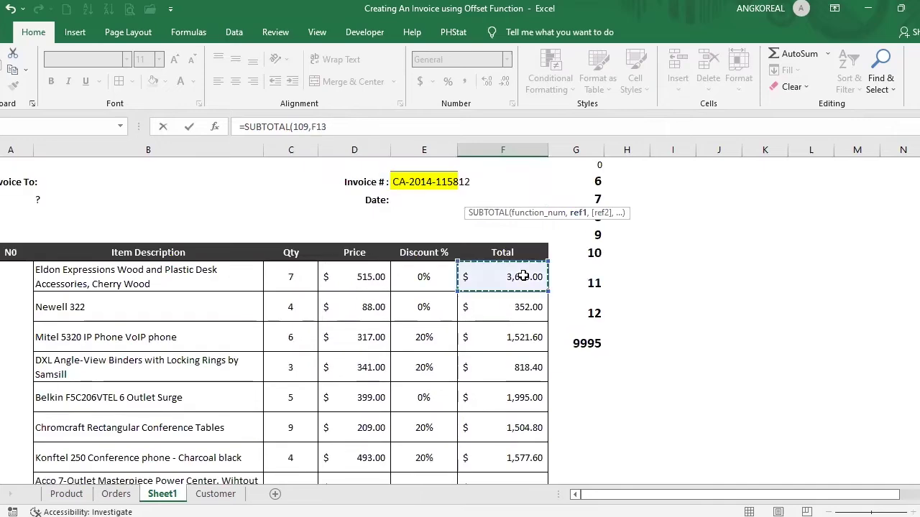
left_click_drag(500, 472, 494, 449)
left_click_drag(596, 429, 595, 429)
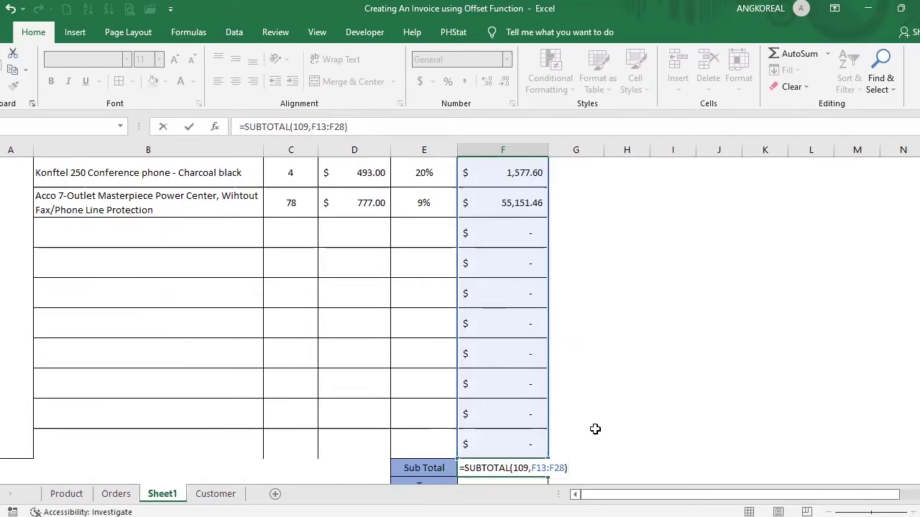
key("Return")
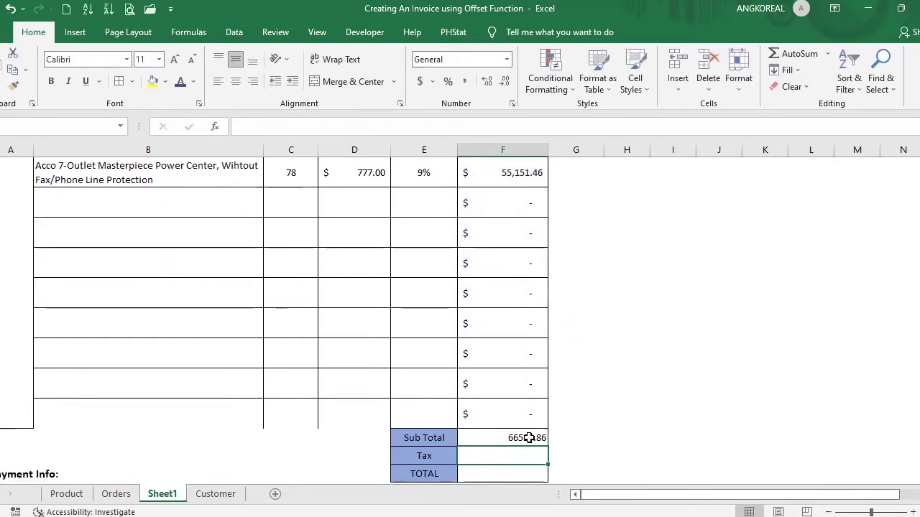
left_click(527, 437)
left_click(420, 81)
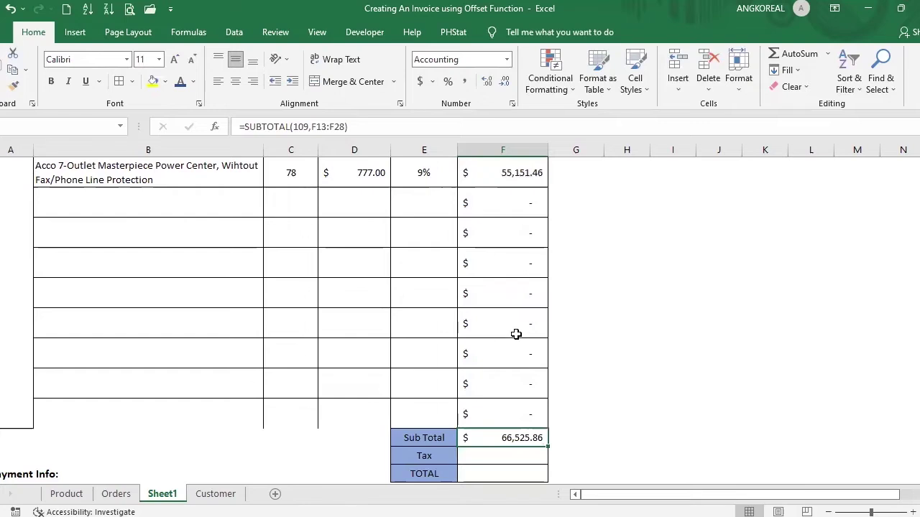
Step: Hide the item row of the Acco 7-Outlet Masterpiece Power Center and check the Sub Total cell and its formula
left_click(2, 172)
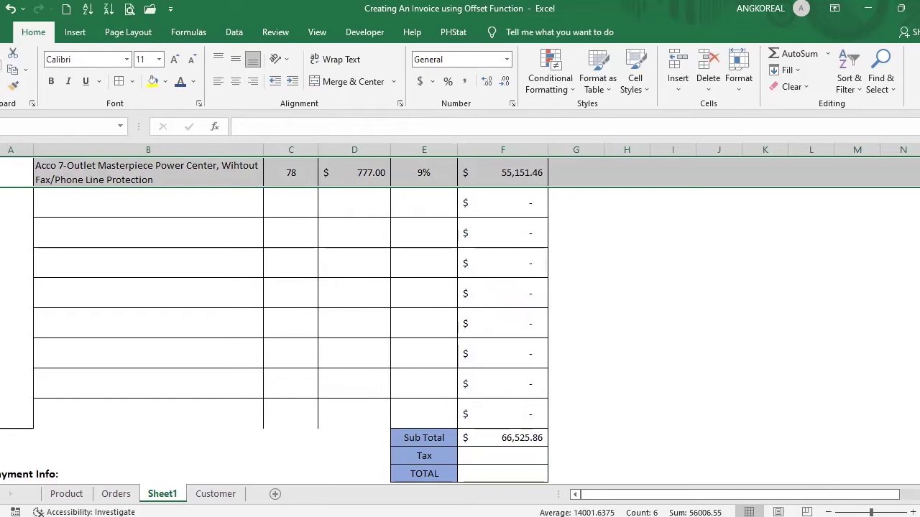
right_click(3, 175)
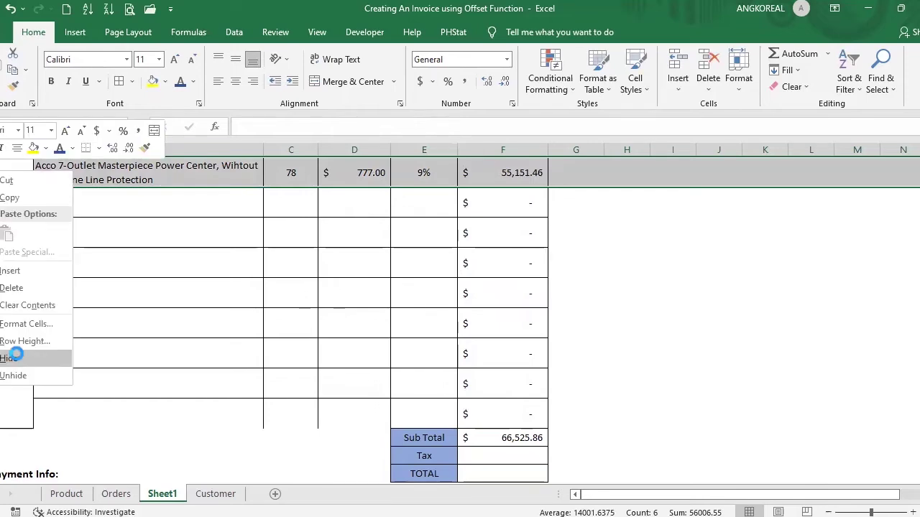
left_click(14, 356)
left_click(507, 407)
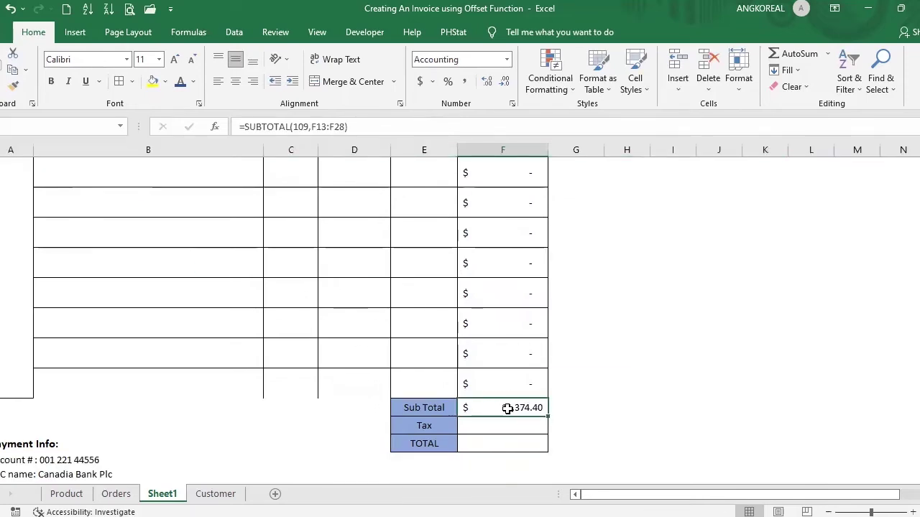
double_click(509, 407)
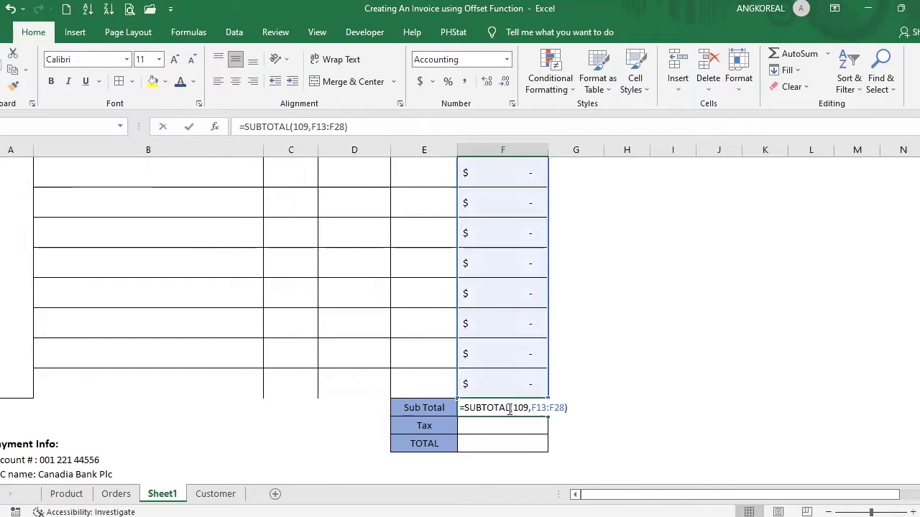
left_click(569, 279)
left_click(512, 407)
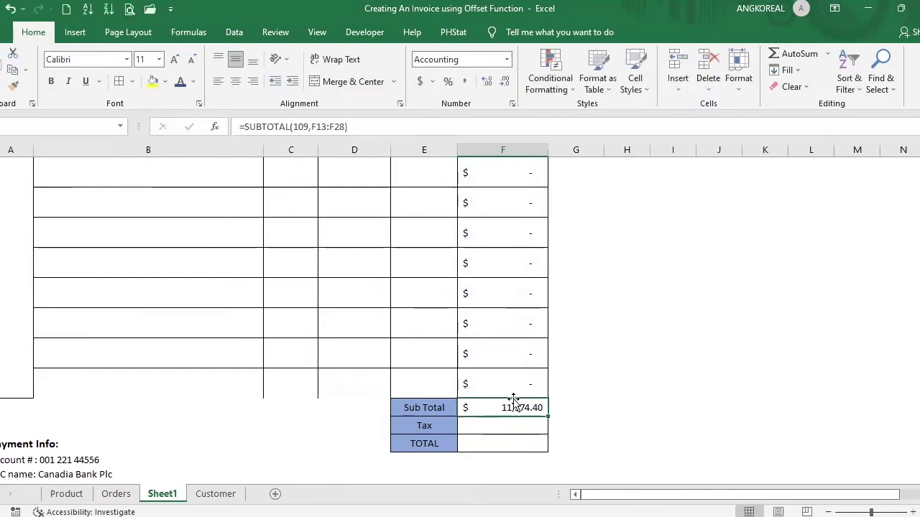
scroll(512, 305, "up", 1)
scroll(511, 306, "down", 2)
scroll(518, 311, "up", 3)
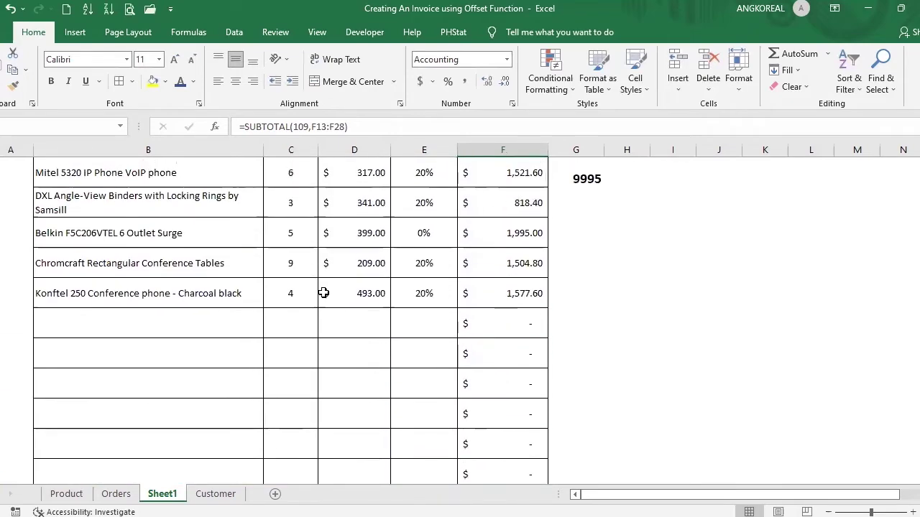
Step: Hide the four item rows from DXL Angle-View Binders through Konftel 250 Conference phone and check the Sub Total
left_click(1, 203)
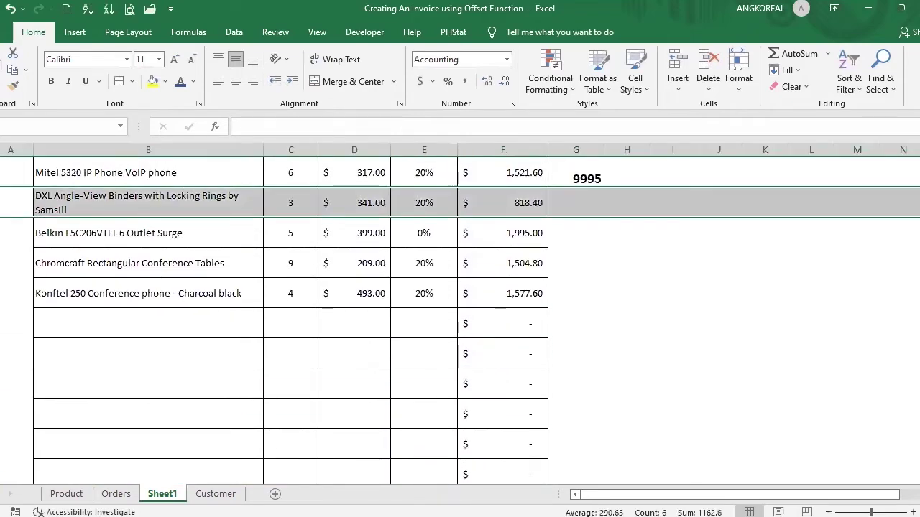
key("shift+Down")
key("shift+Down")
key("shift+Down")
right_click(381, 417)
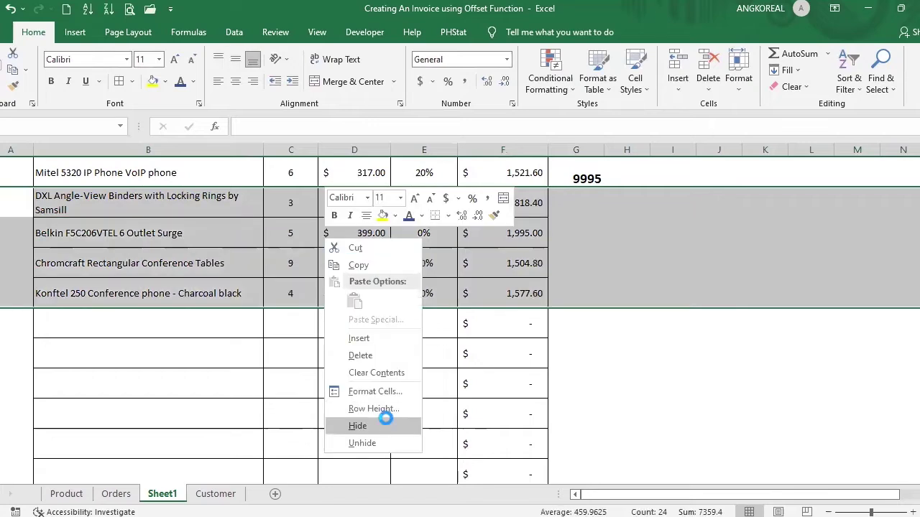
left_click(386, 423)
left_click(512, 438)
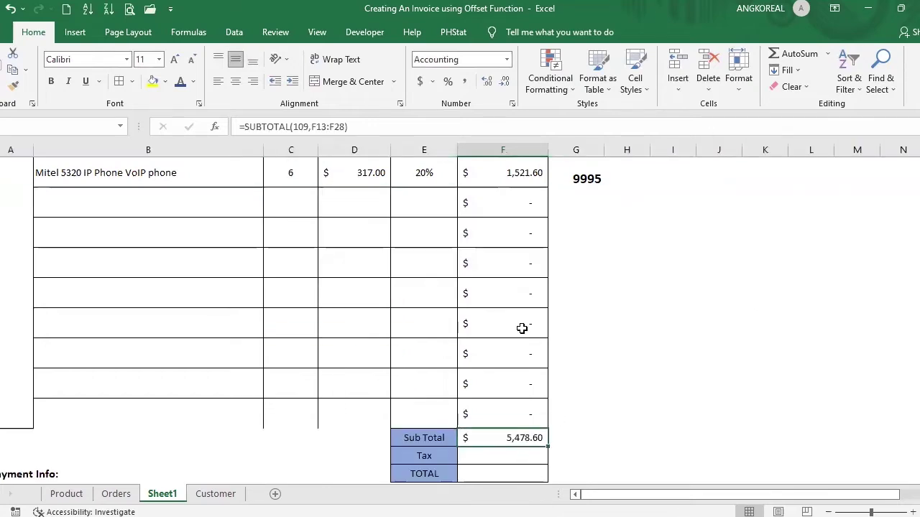
Step: Unhide the hidden item rows below Mitel 5320 IP Phone
scroll(522, 324, "up", 1)
scroll(468, 329, "down", 1)
scroll(433, 323, "up", 1)
left_click(4, 251)
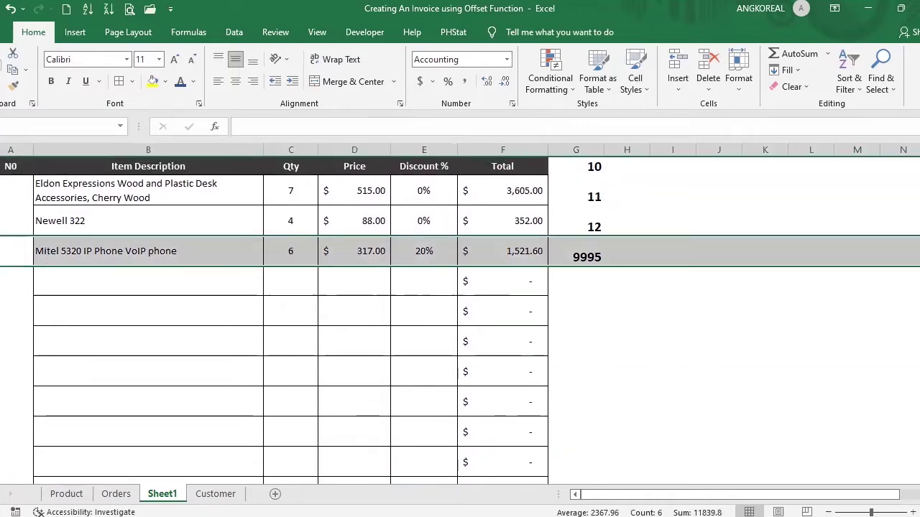
left_click(101, 312, "shift")
right_click(62, 274)
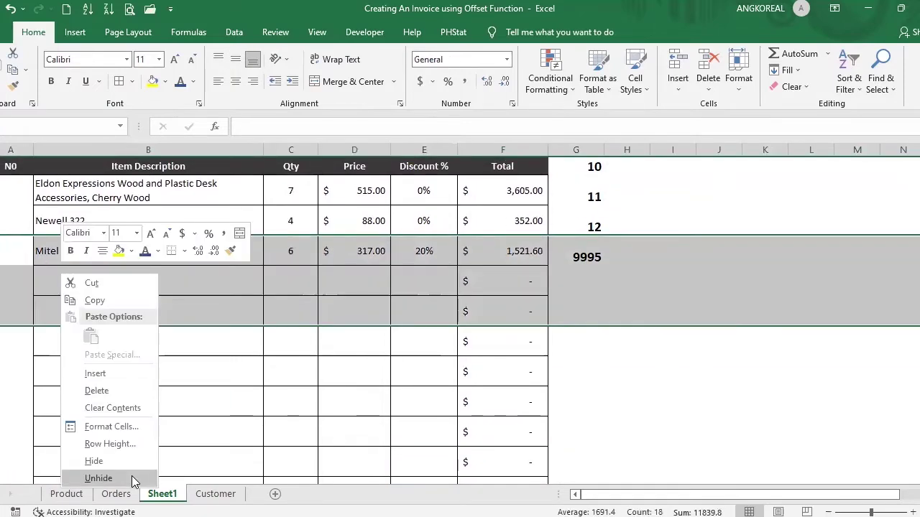
key("Return")
Step: Check the Total cells of the empty item rows and select the last item row above Sub Total, B28:F28
left_click(525, 273)
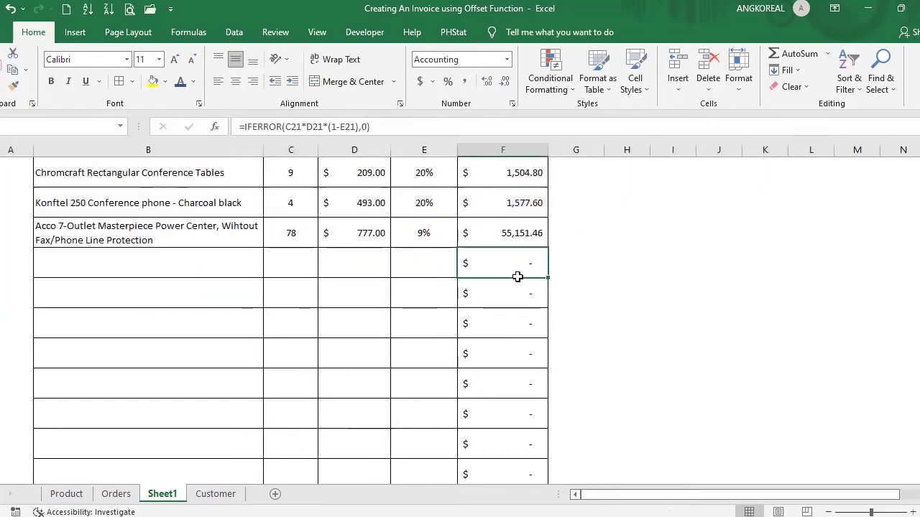
left_click_drag(520, 275, 503, 441)
left_click(506, 371)
left_click(507, 266)
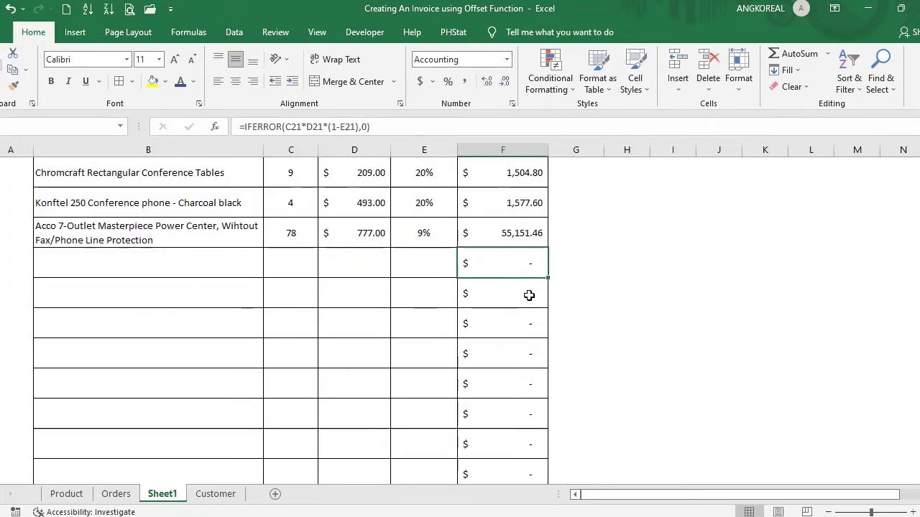
scroll(529, 295, "down", 1)
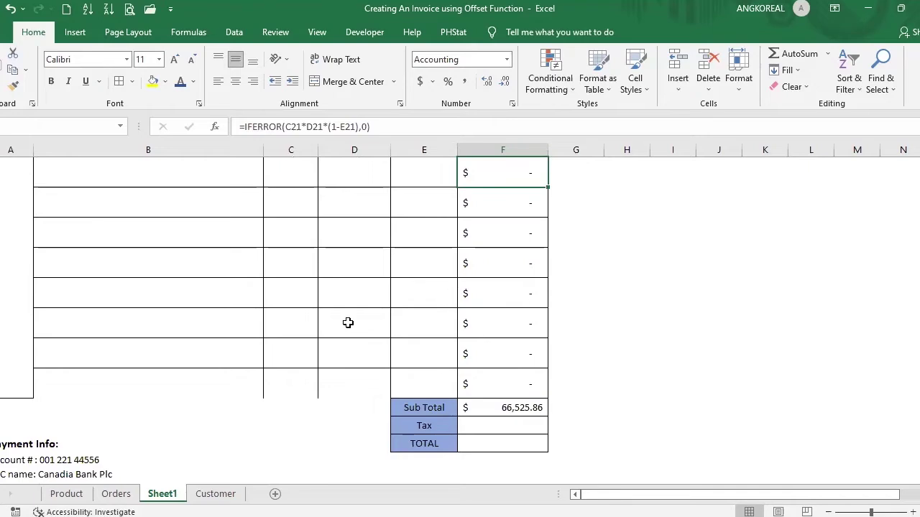
left_click_drag(40, 386, 503, 384)
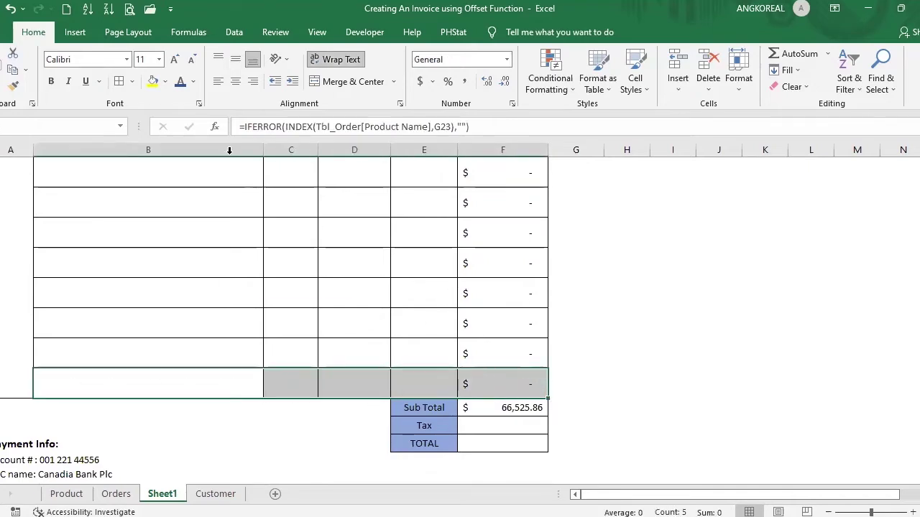
Step: Apply an outline border around the last item row of the invoice table, B28:F28
key("ctrl+1")
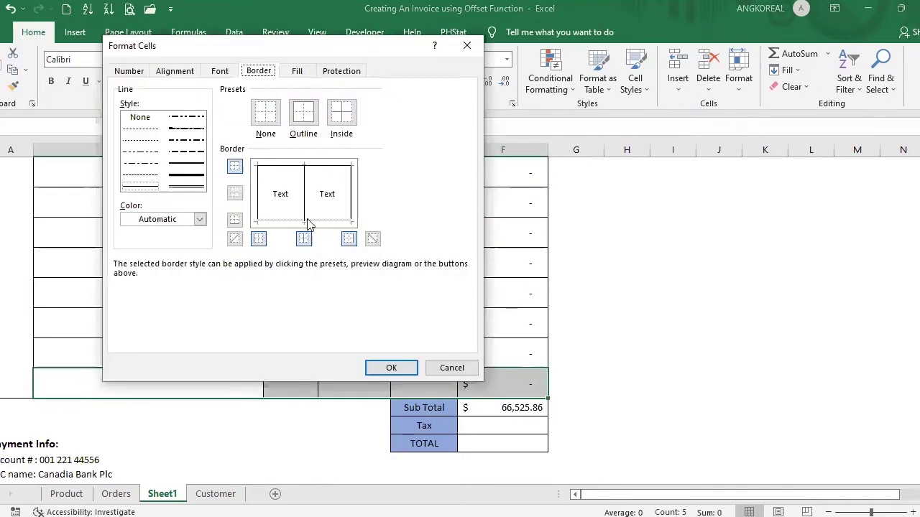
left_click(307, 115)
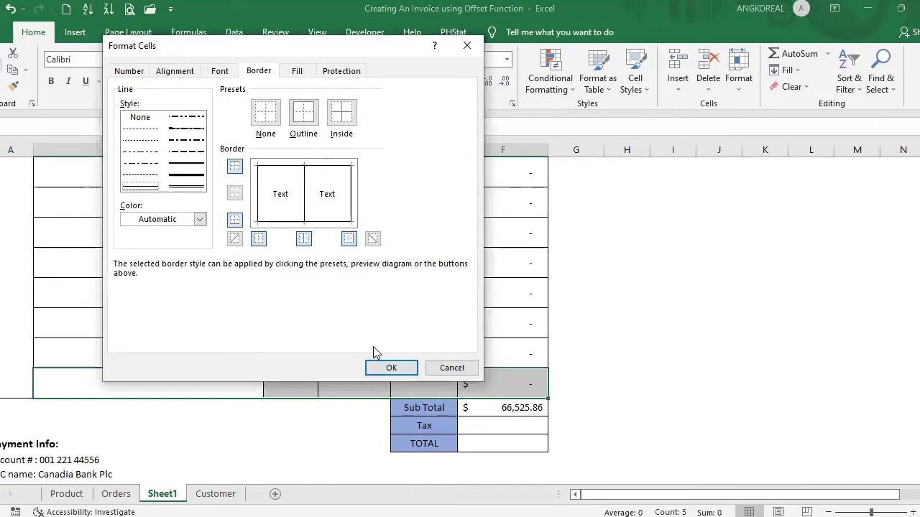
left_click(391, 369)
left_click(491, 355)
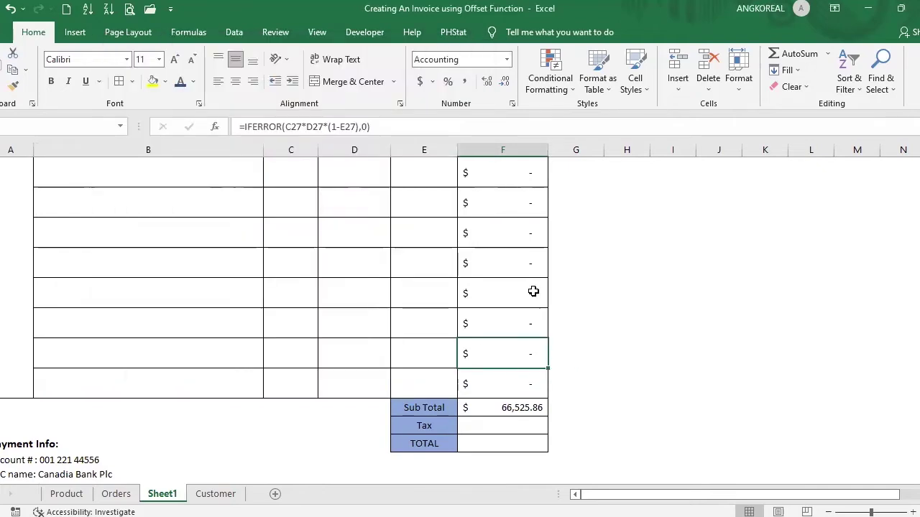
left_click_drag(517, 173, 513, 390)
left_click(513, 393)
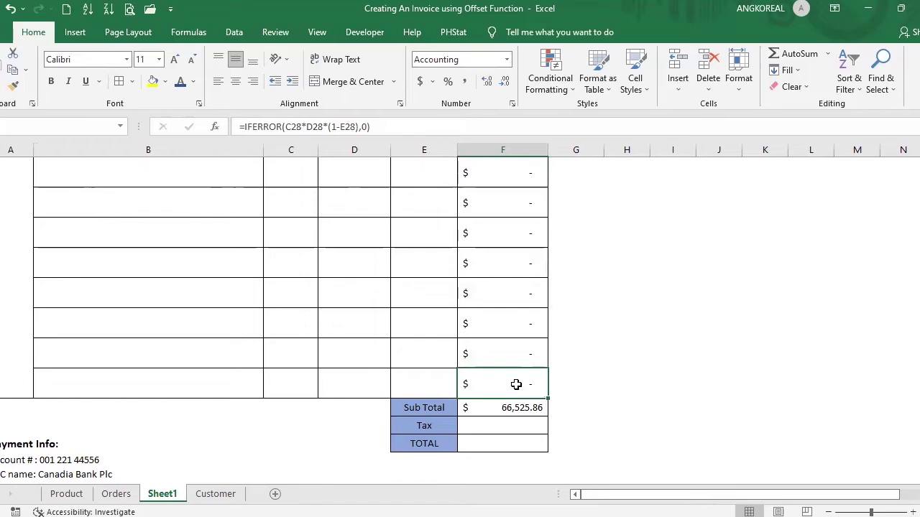
Step: Make the Sub Total, Tax and TOTAL labels and their amount cells bold
left_click(465, 406)
left_click_drag(466, 406, 424, 441)
left_click(51, 81)
left_click(478, 409)
Step: Apply the custom number format $ #,###.00;;; to all Total cells in the item rows, F13:F28
left_click(503, 205)
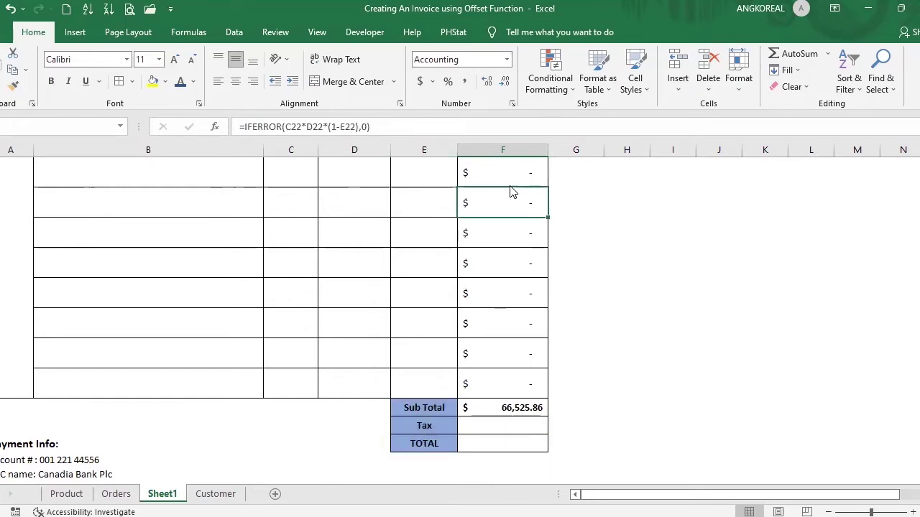
scroll(523, 255, "up", 1)
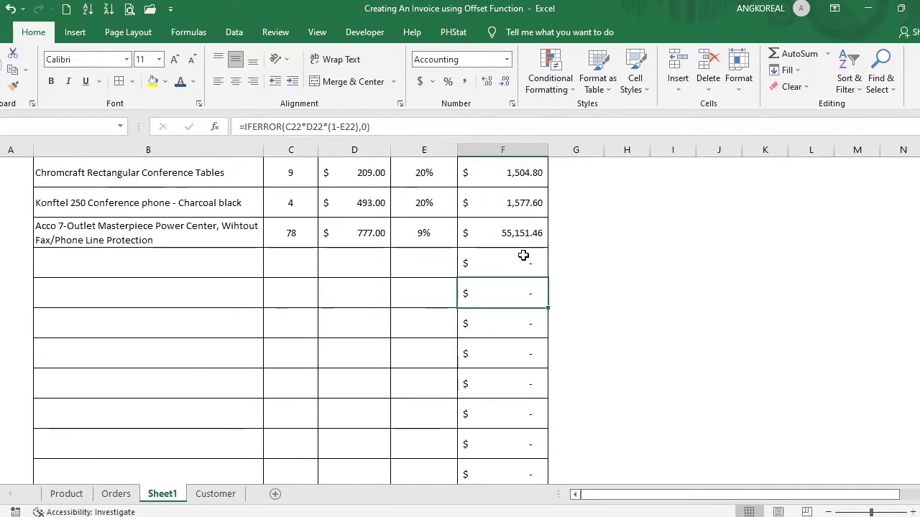
scroll(522, 287, "up", 2)
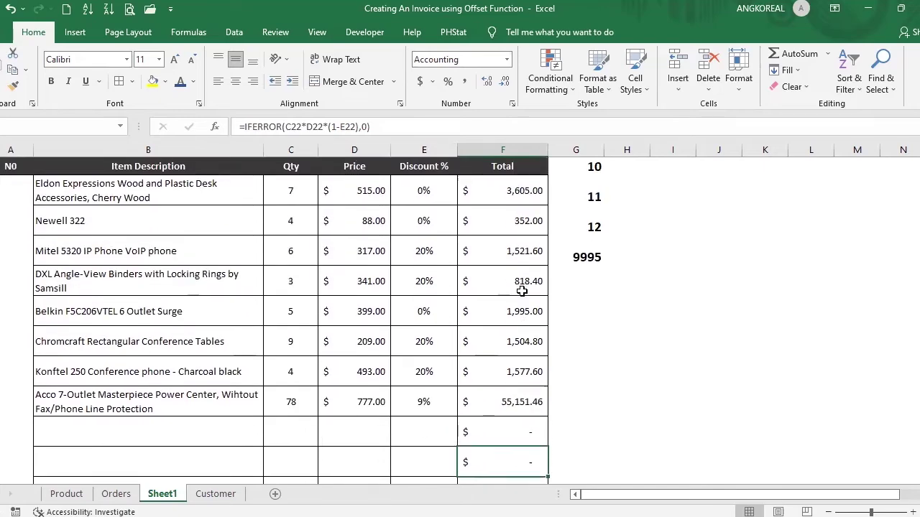
scroll(522, 291, "up", 1)
left_click_drag(512, 240, 506, 438)
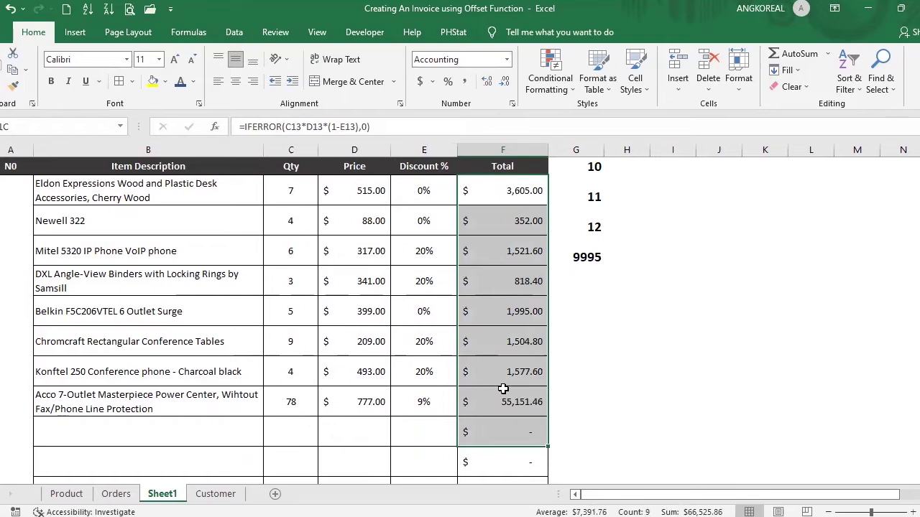
scroll(505, 384, "down", 3)
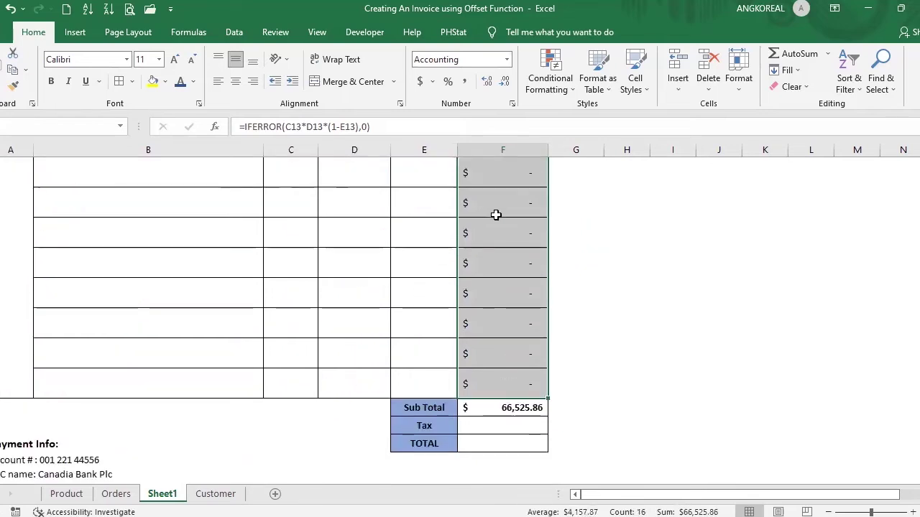
left_click(510, 107)
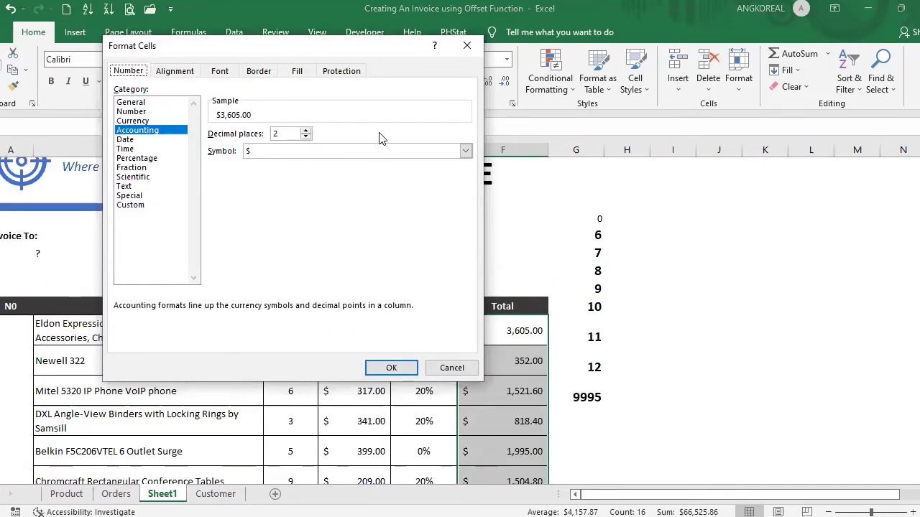
left_click(131, 205)
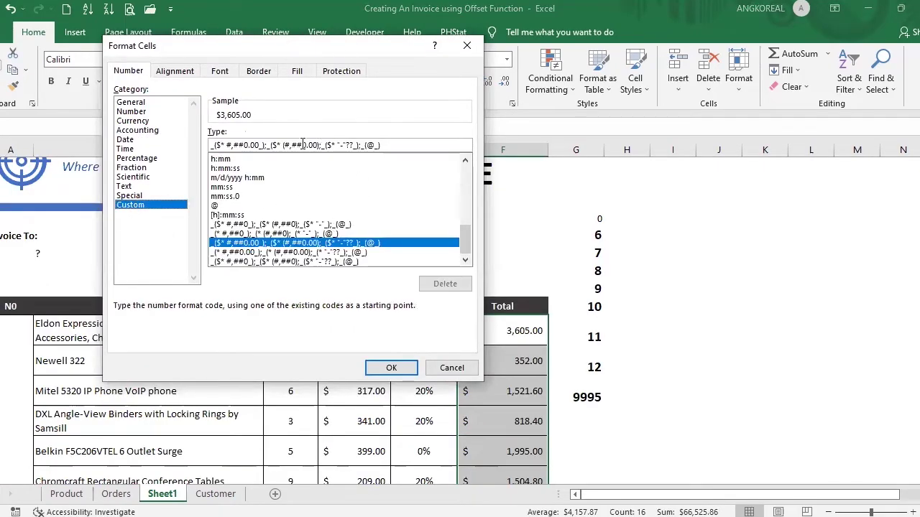
left_click_drag(395, 145, 191, 148)
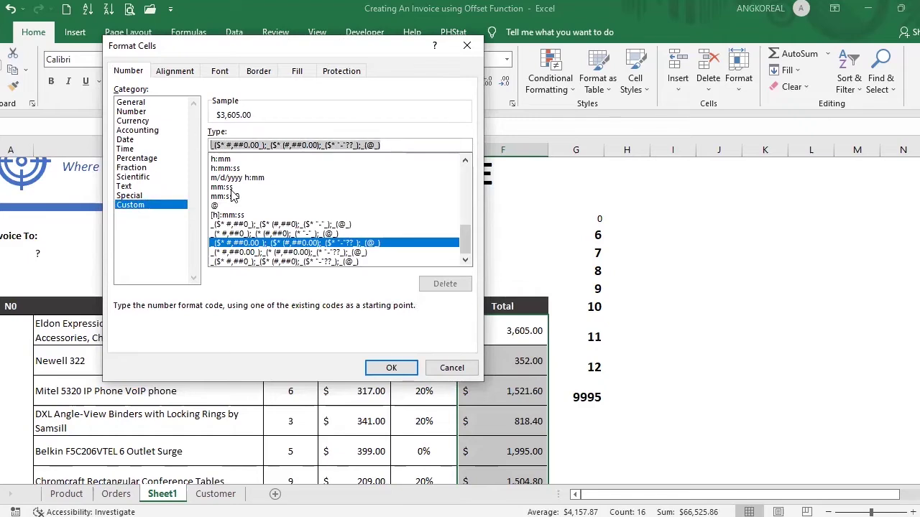
key("BackSpace")
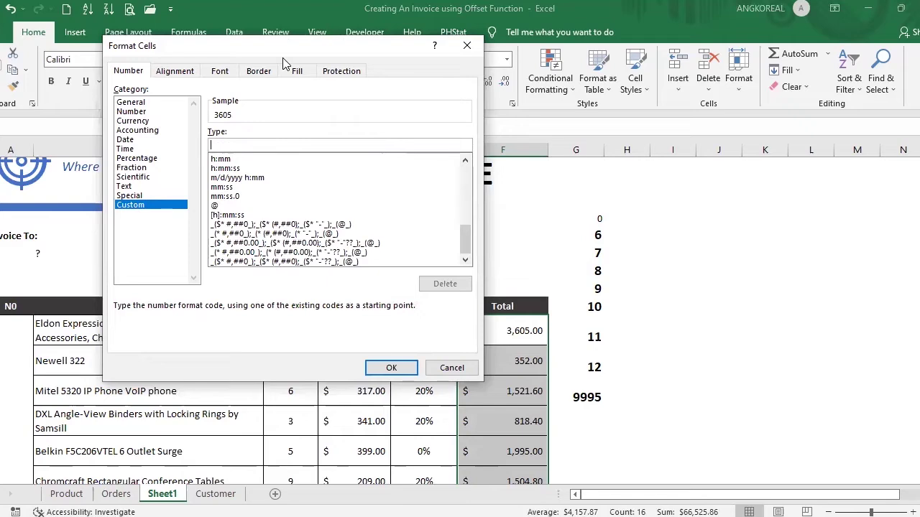
type("$")
type("#,###")
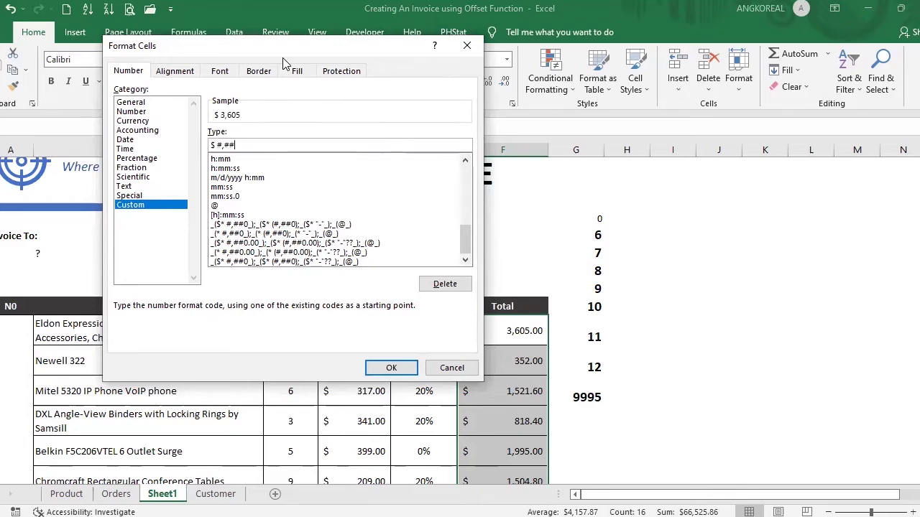
type(".00")
type(";;;")
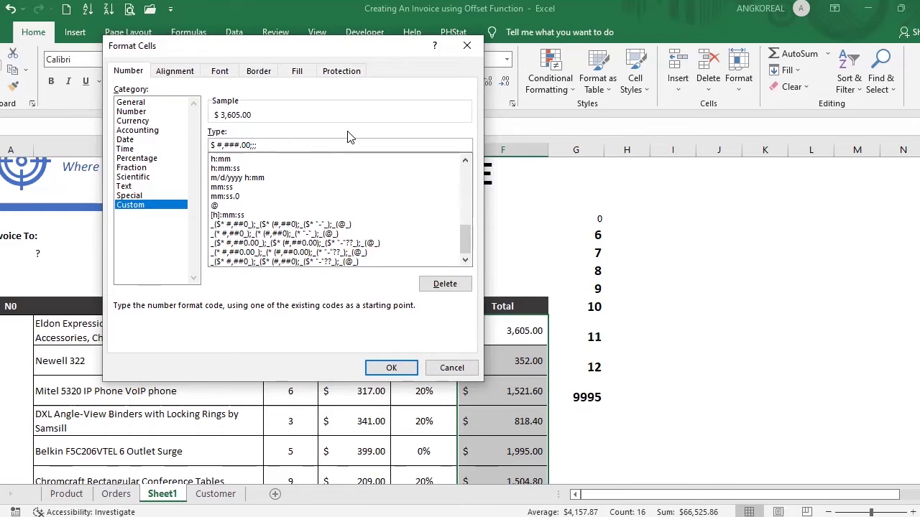
left_click(393, 367)
Step: Examine how the Total cells display in filled and empty item rows, and compare their dollar-sign alignment with the Price column
scroll(524, 367, "down", 4)
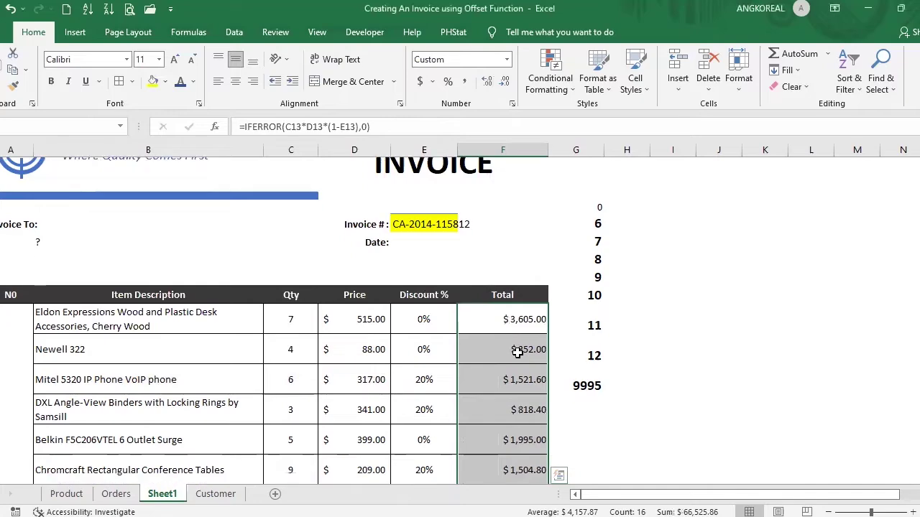
left_click_drag(502, 262, 507, 295)
left_click_drag(508, 348, 517, 317)
left_click(515, 323)
left_click(507, 234)
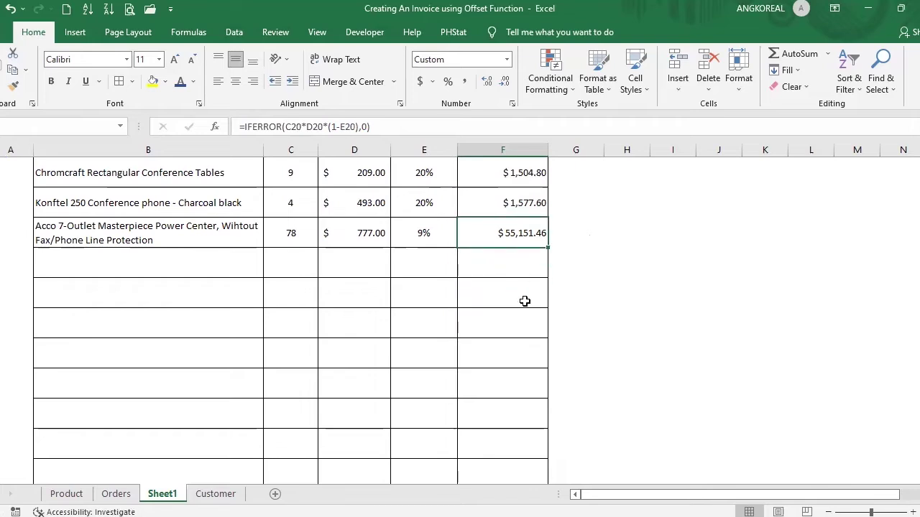
scroll(526, 297, "up", 2)
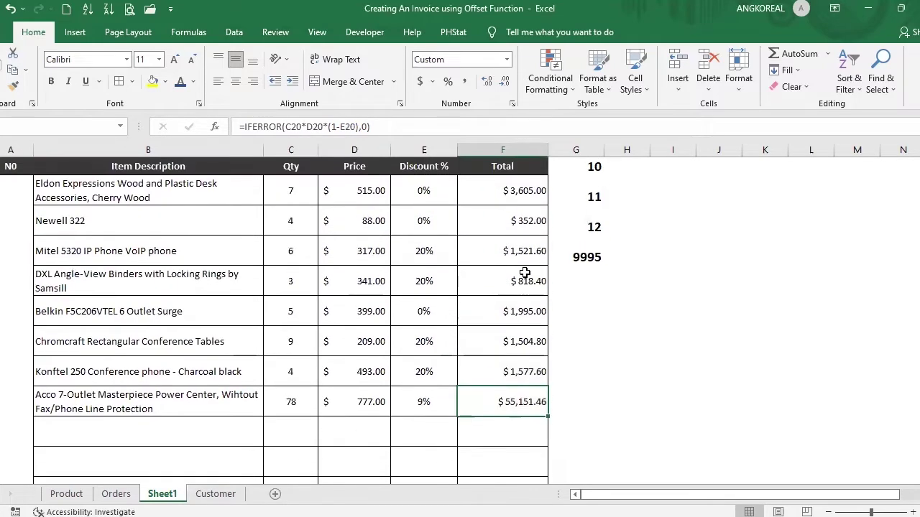
left_click(342, 198)
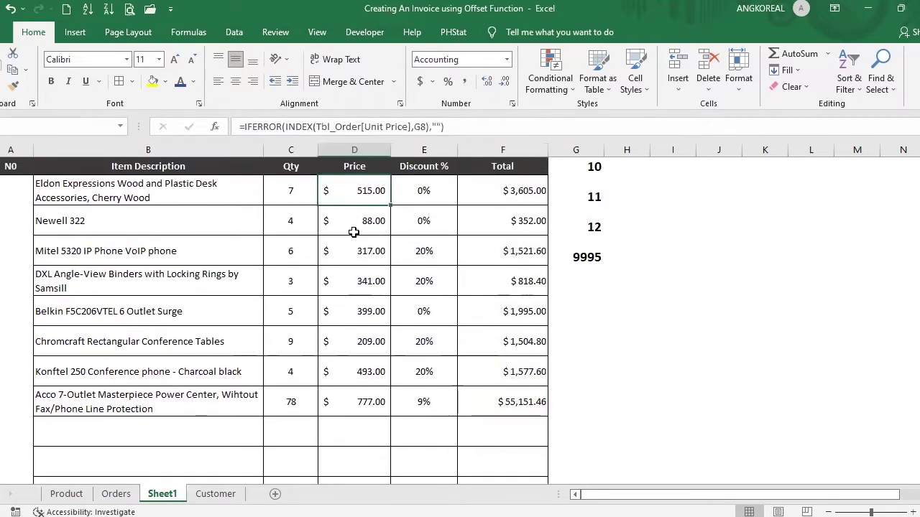
left_click_drag(349, 190, 360, 388)
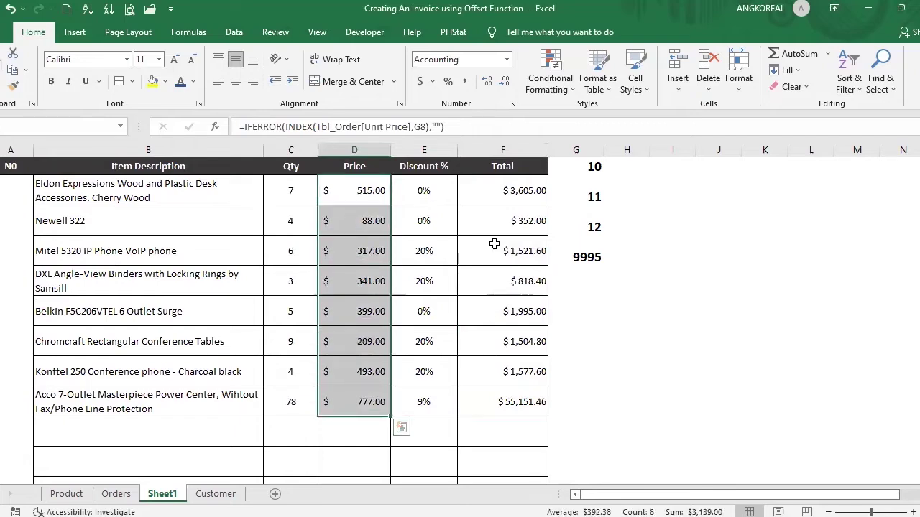
Step: Change the custom number format of the Total cells F13:F28 to $ * #,###.00;;; and check the rows down to Sub Total
left_click_drag(509, 181, 502, 453)
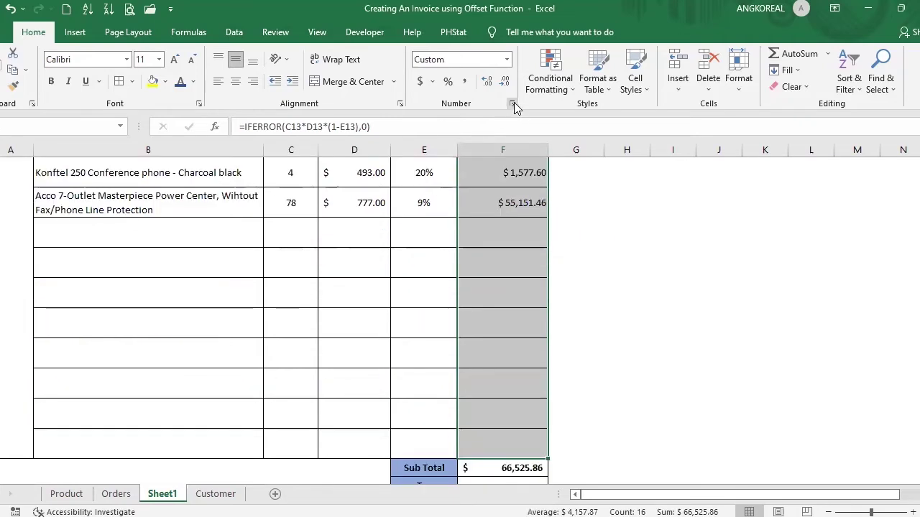
left_click(513, 103)
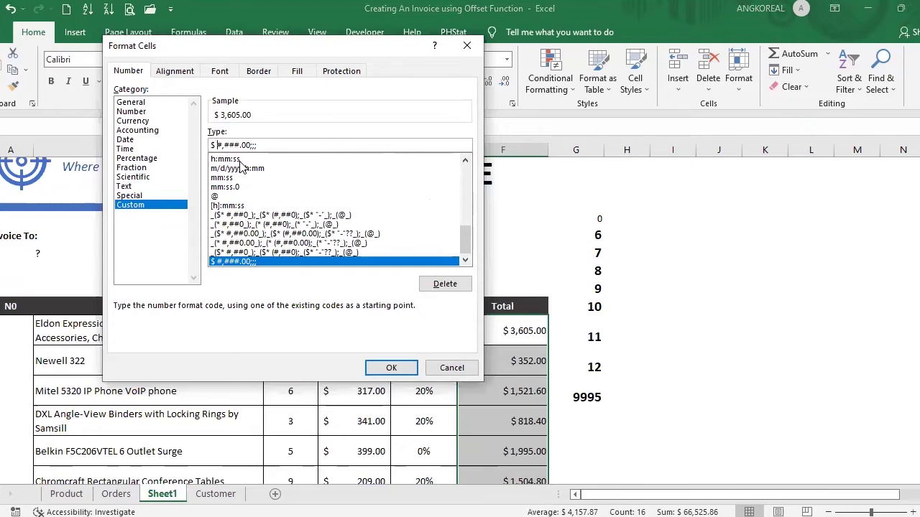
type("*")
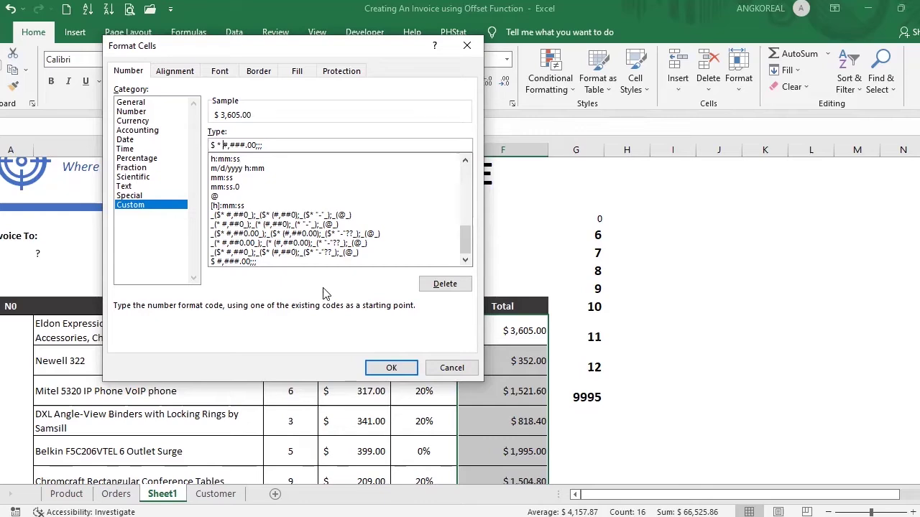
left_click(391, 368)
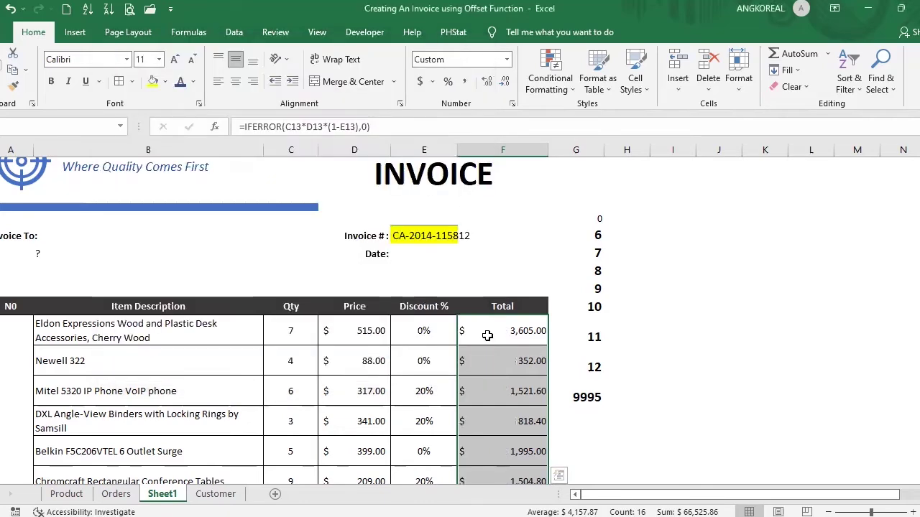
left_click(482, 364)
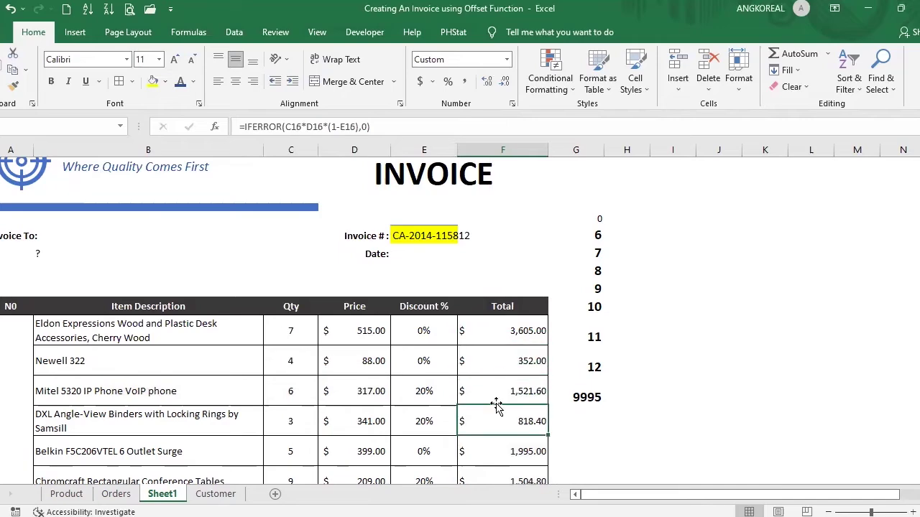
left_click(516, 391)
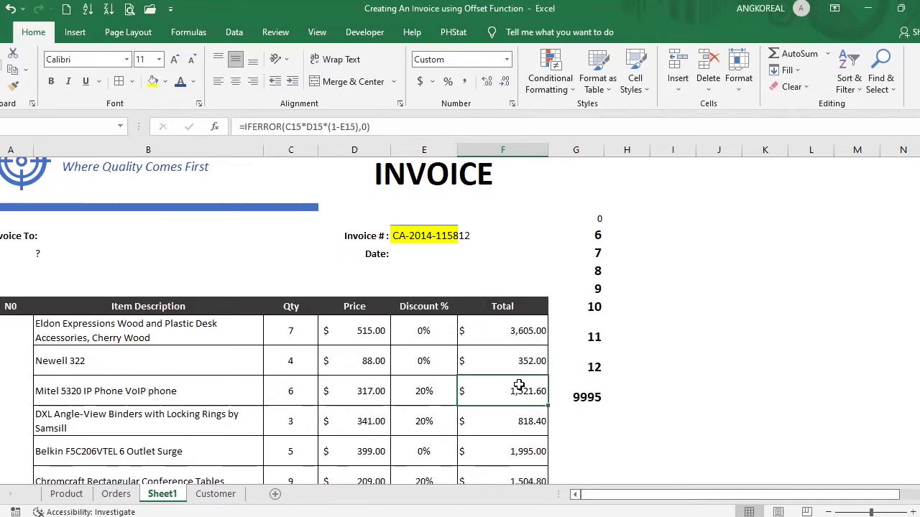
scroll(516, 388, "down", 4)
scroll(515, 376, "down", 2)
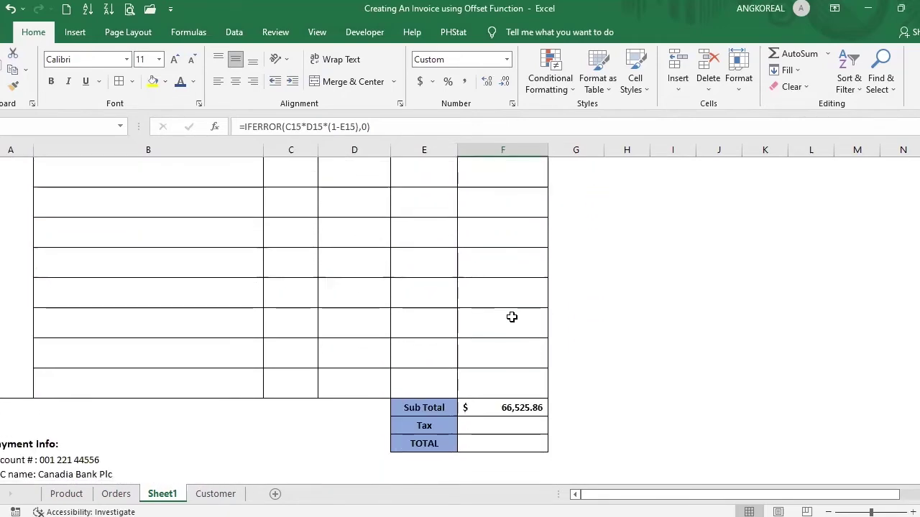
scroll(101, 302, "up", 5)
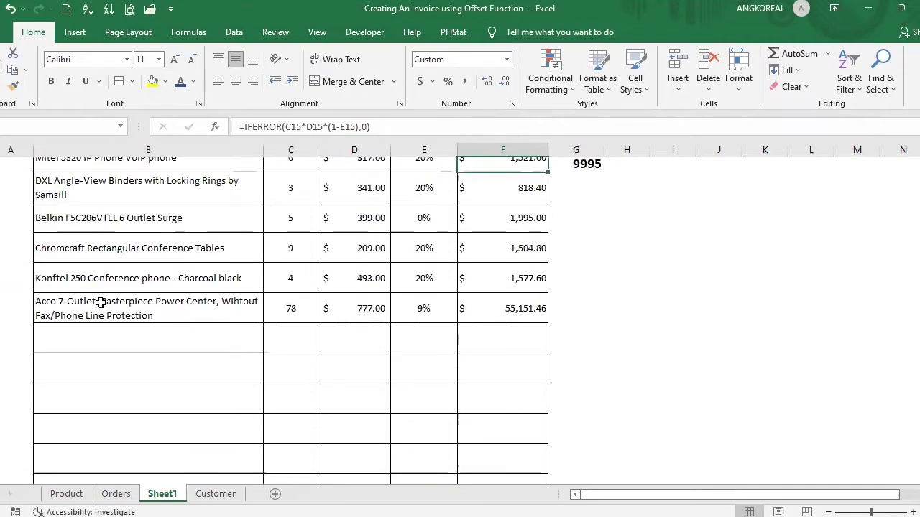
Step: Examine the filled Item Description rows that need numbering, ending on the first NO cell, A13
left_click(11, 195)
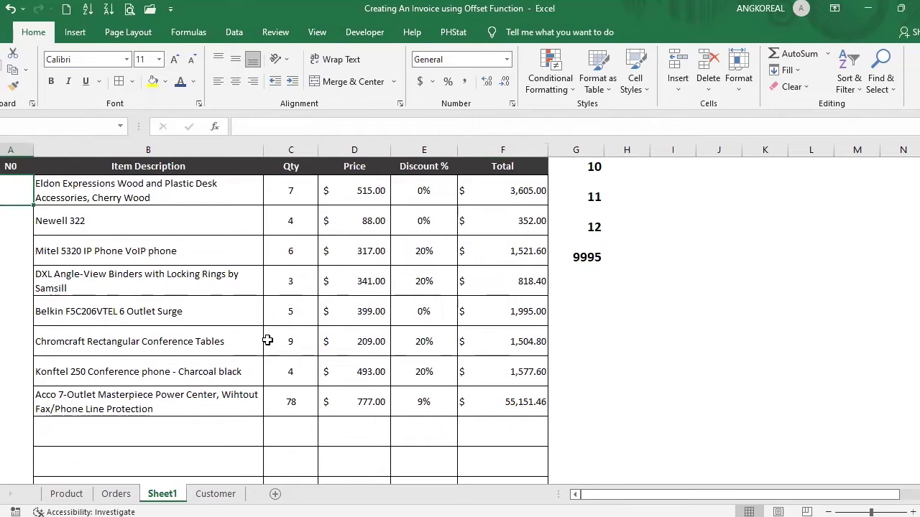
scroll(267, 340, "up", 1)
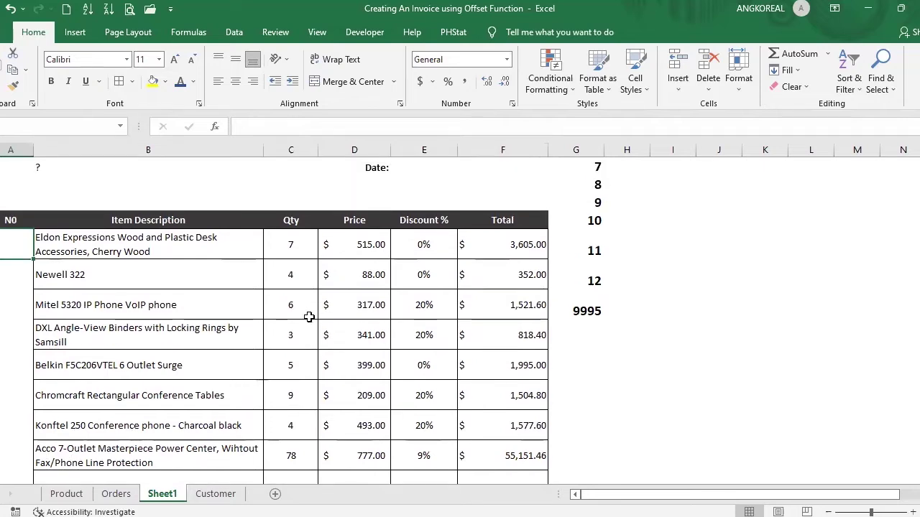
left_click(165, 245)
left_click_drag(165, 245, 159, 367)
left_click(141, 302)
left_click(121, 247)
left_click(4, 250)
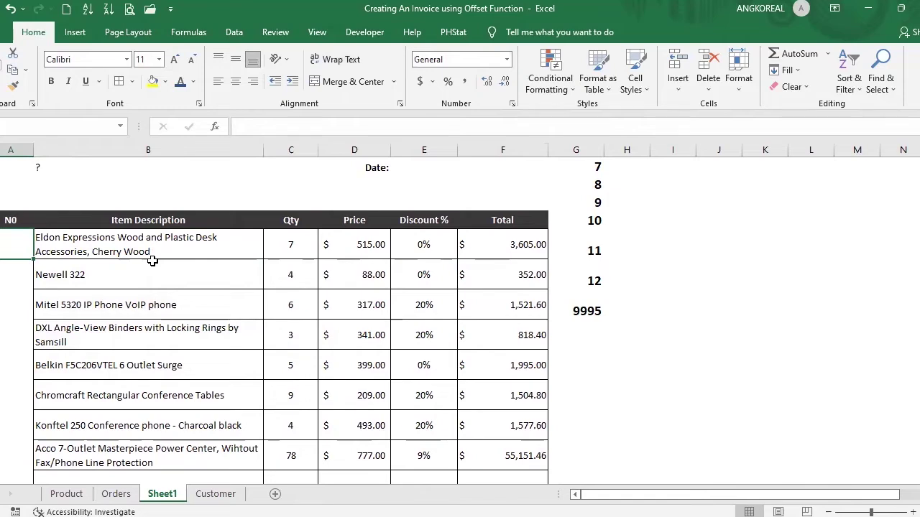
Step: Enter the formula =IF(B13<>B12,1,A12+1) in A13, the first cell of the NO column
type("=")
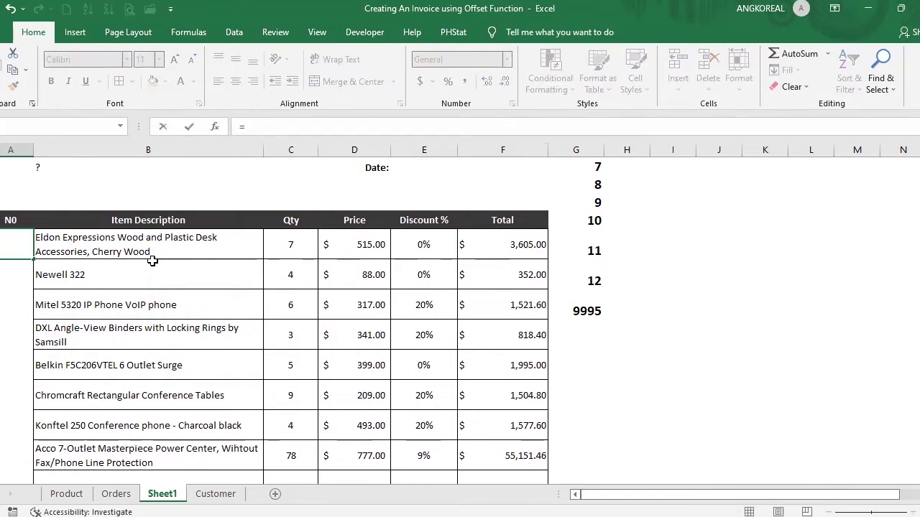
type("IF(")
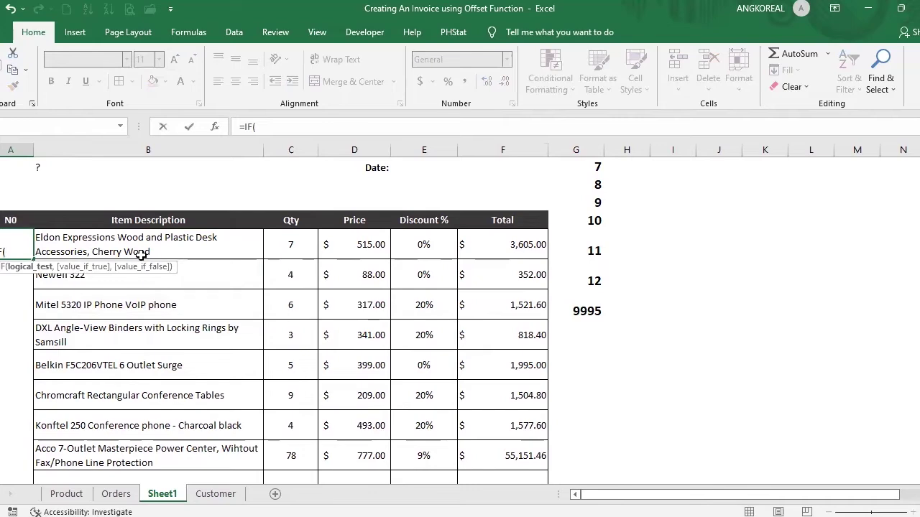
left_click(119, 250)
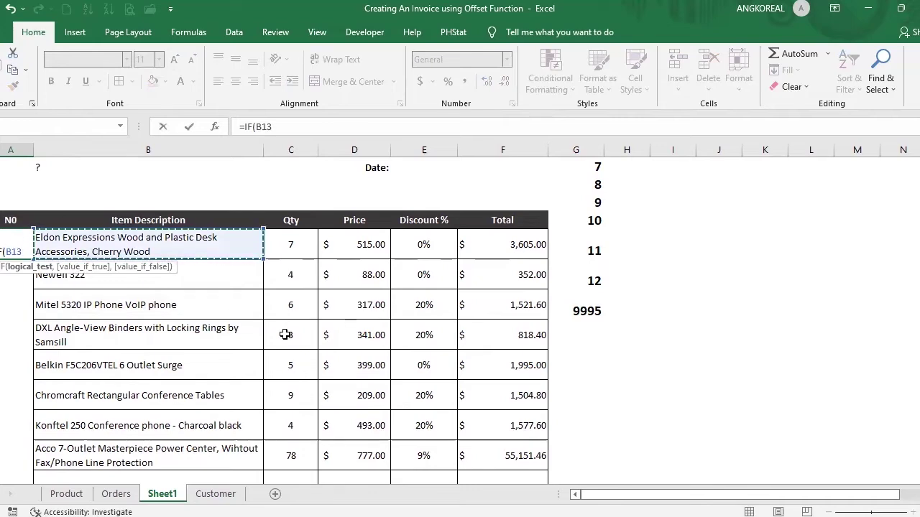
type("<>")
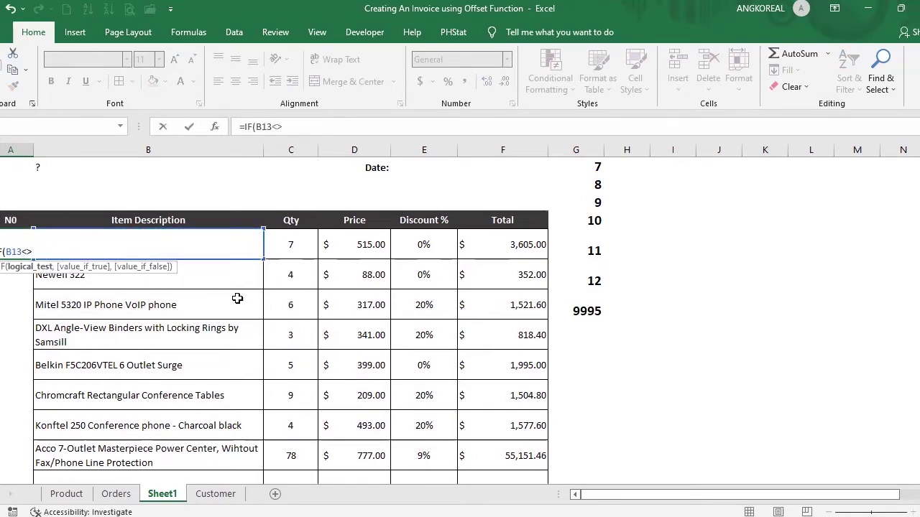
left_click(141, 219)
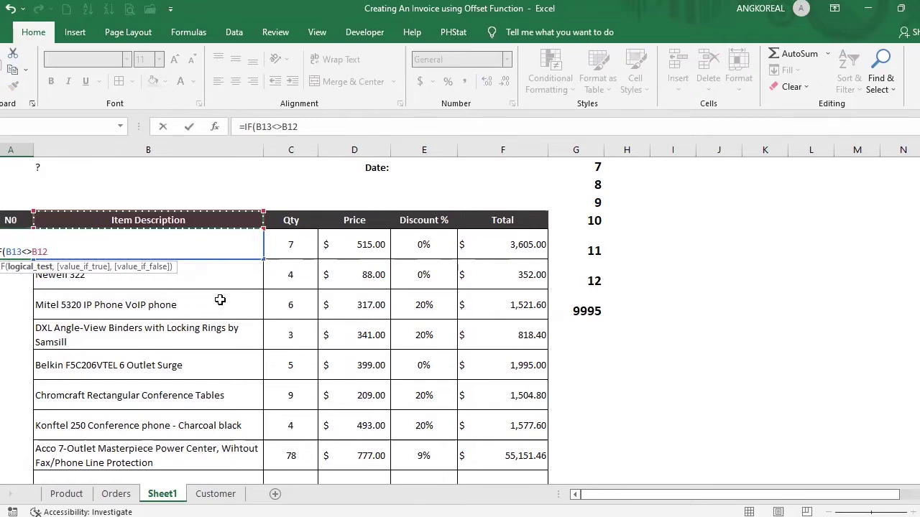
type(",1")
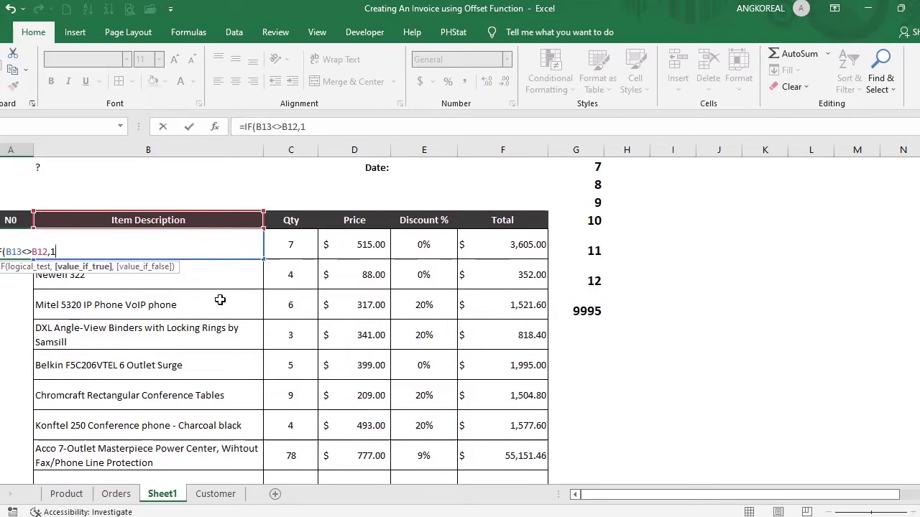
type(",")
left_click(15, 216)
type("+")
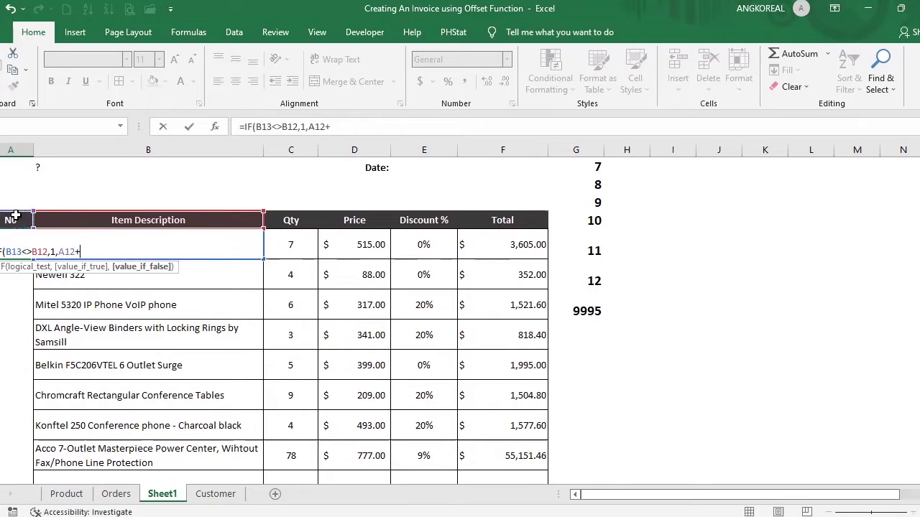
type("1)")
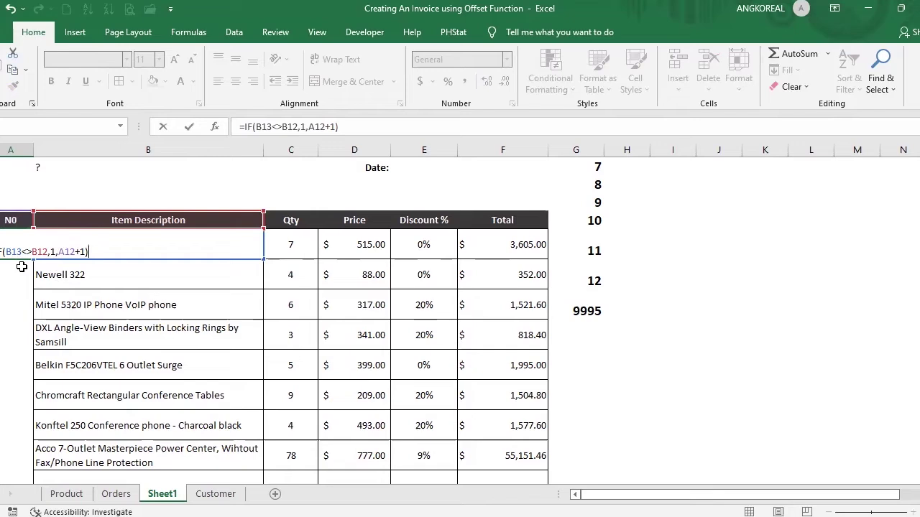
key("Return")
Step: Center the number in A13 horizontally and vertically, and compare the first two item descriptions
left_click(18, 249)
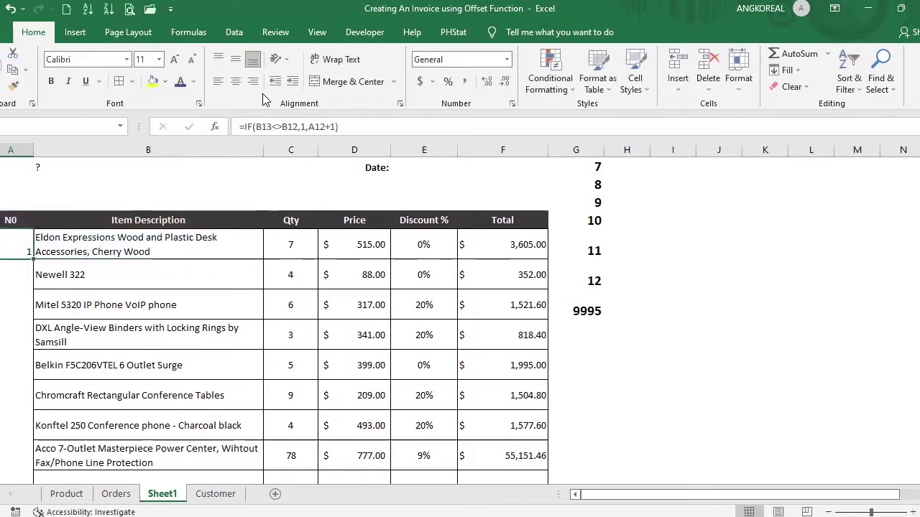
left_click_drag(79, 246, 77, 271)
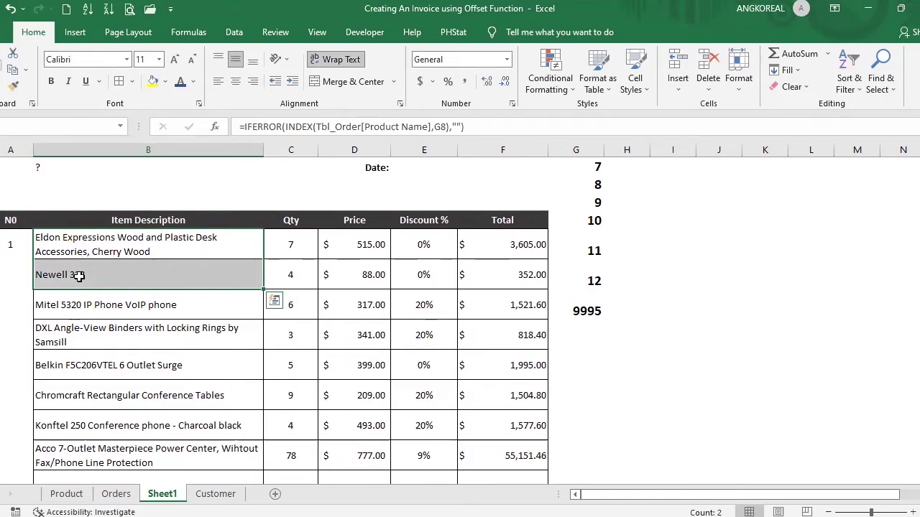
left_click(8, 274)
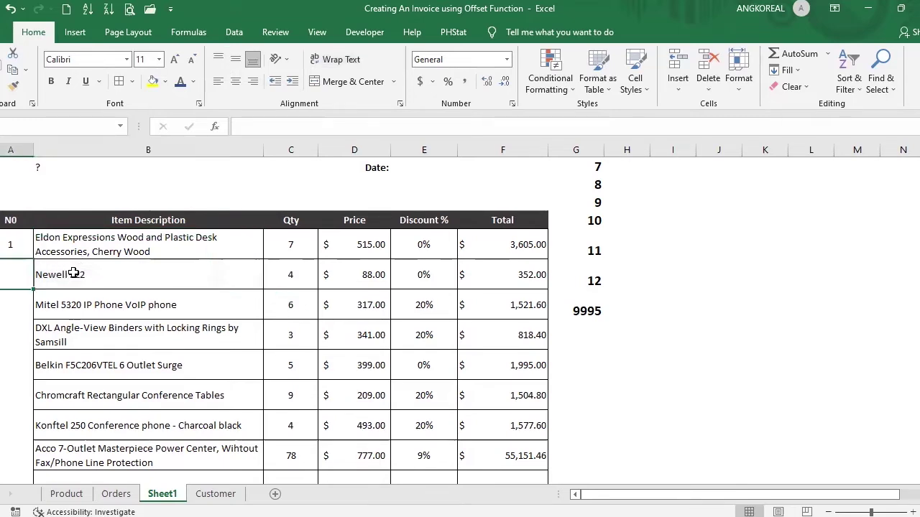
left_click(16, 249)
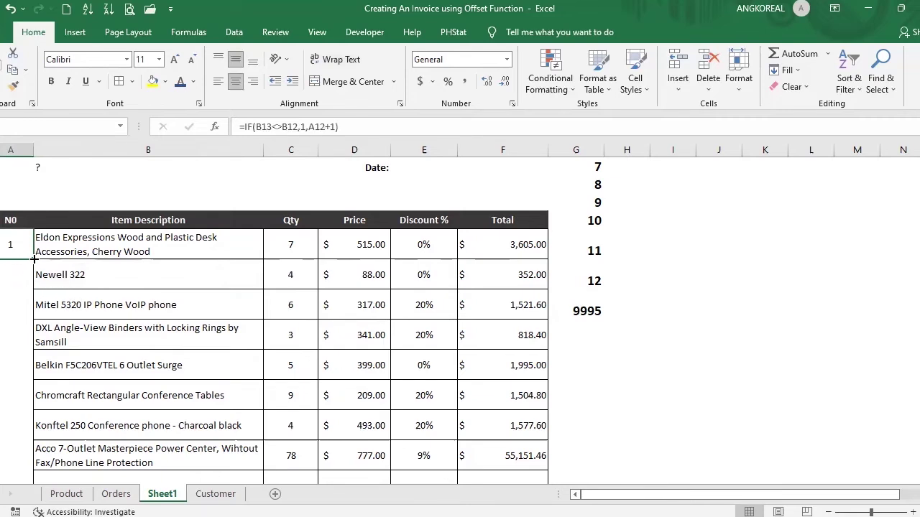
Step: Copy the IF numbering formula from A13 down to A14 and check it against the first two descriptions
left_click(296, 126)
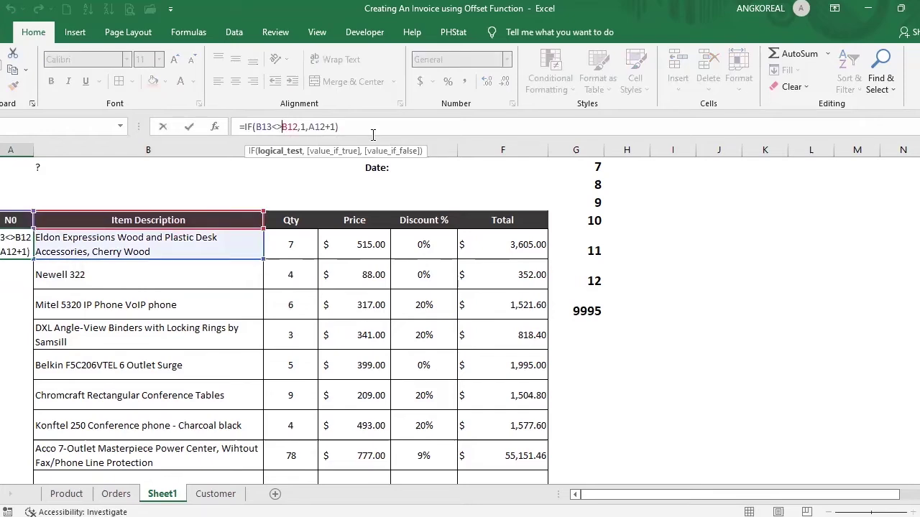
key("Escape")
left_click_drag(32, 259, 29, 288)
left_click(16, 277)
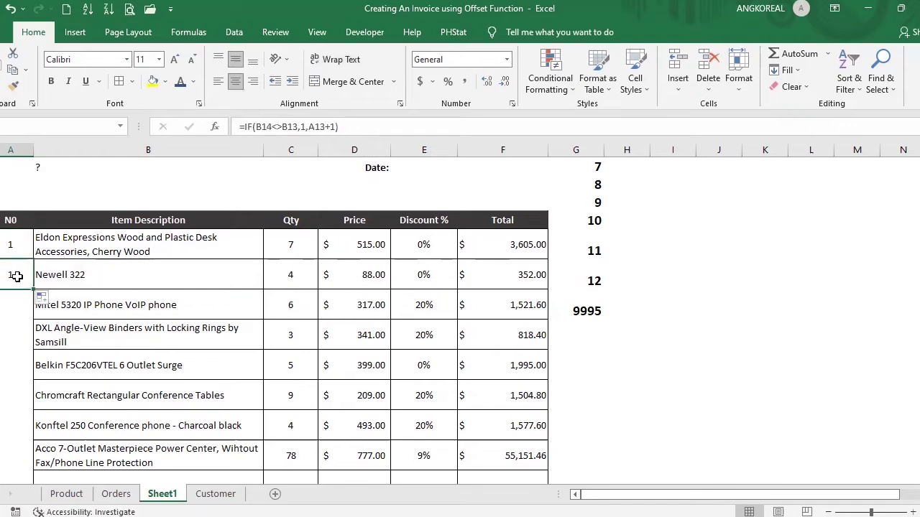
left_click(35, 277)
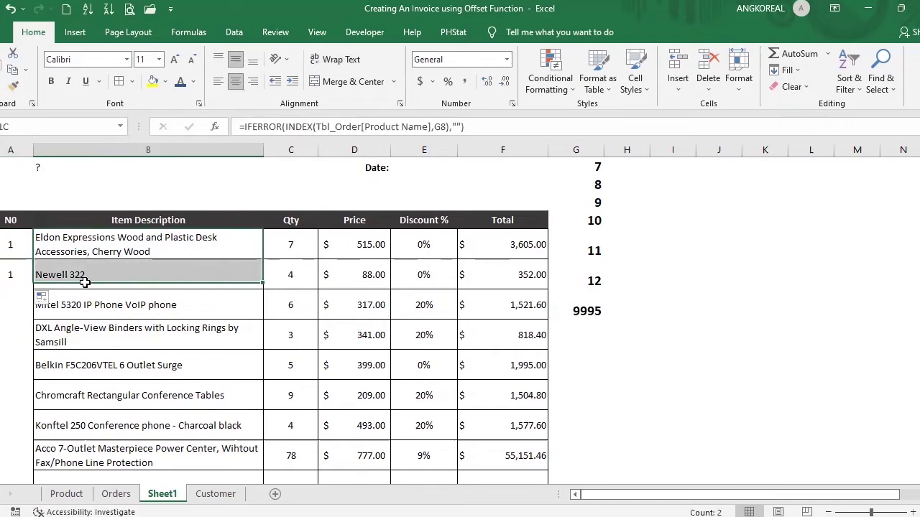
left_click(30, 277)
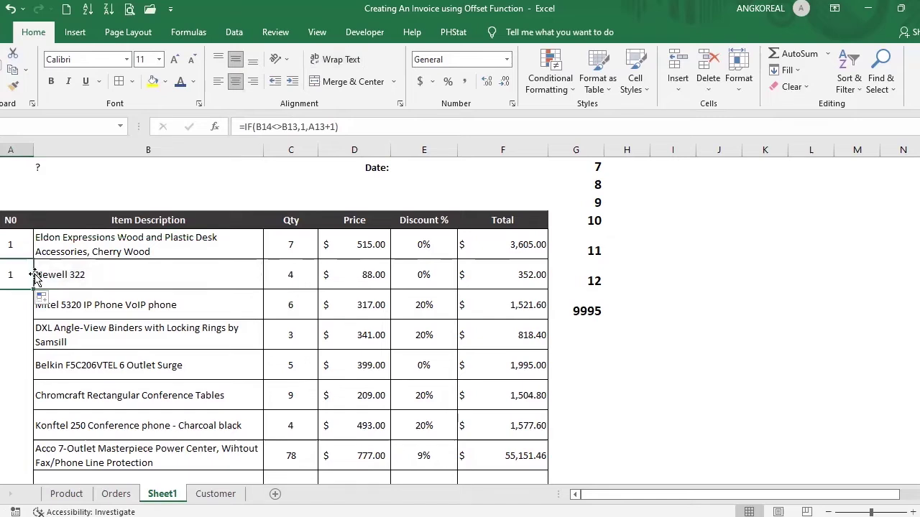
Step: Examine the cells referenced by the IF formula in A14 and its value-if-true argument
double_click(21, 275)
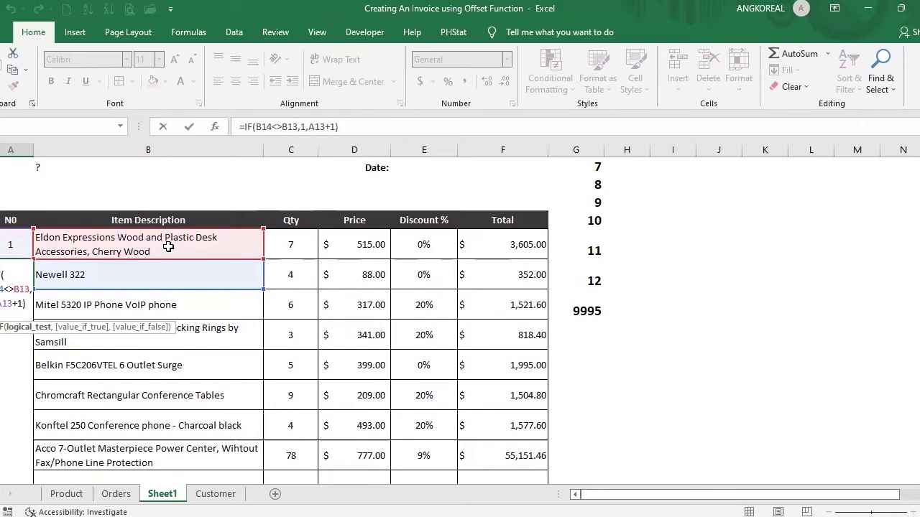
left_click(300, 126)
type("1")
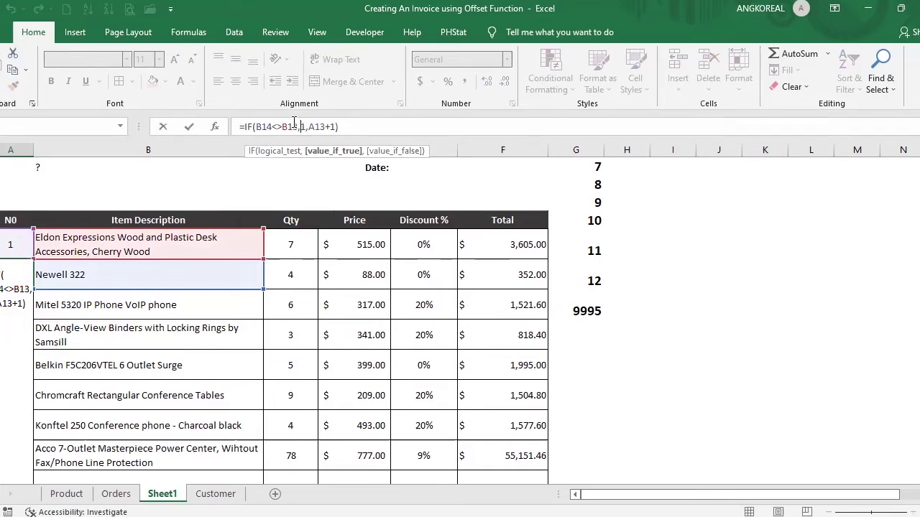
key("Return")
Step: Replace the true and false results of the IF formula in A13 with COUNTA over B13:B13
left_click(23, 251)
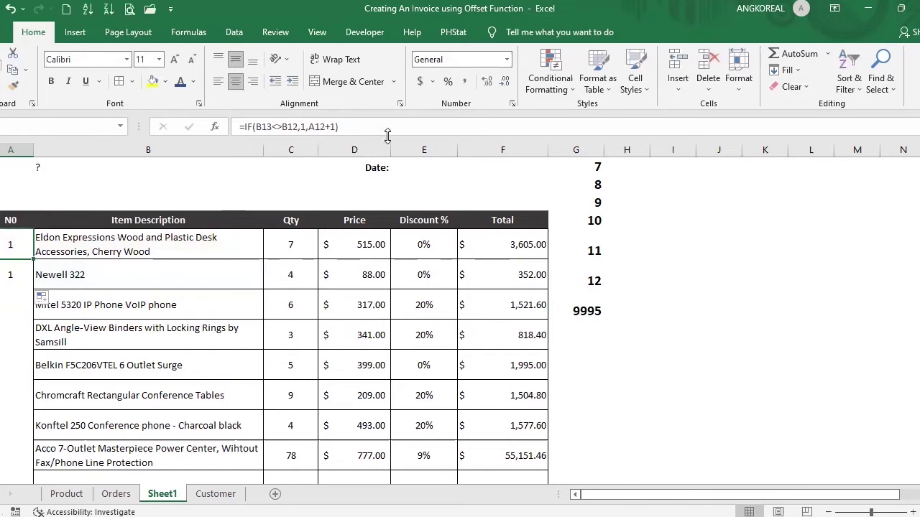
left_click(302, 127)
type("1")
left_click_drag(300, 127, 336, 127)
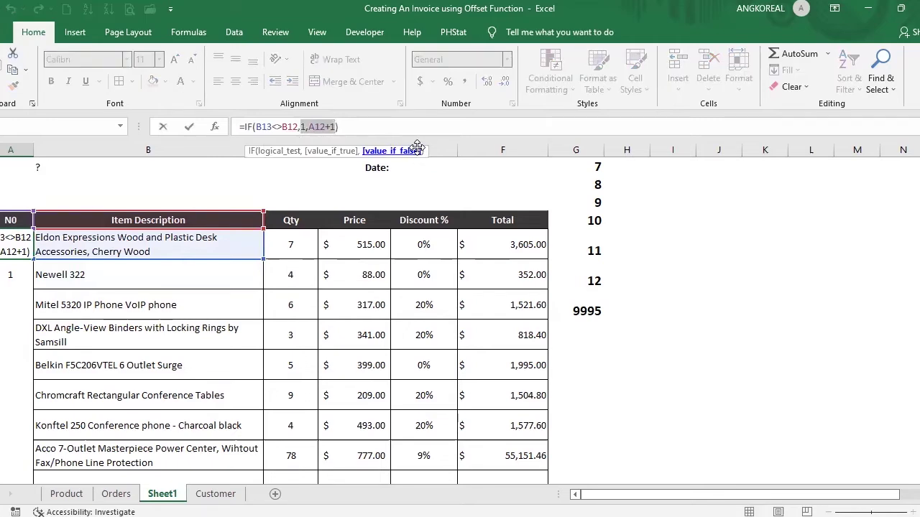
type("counta")
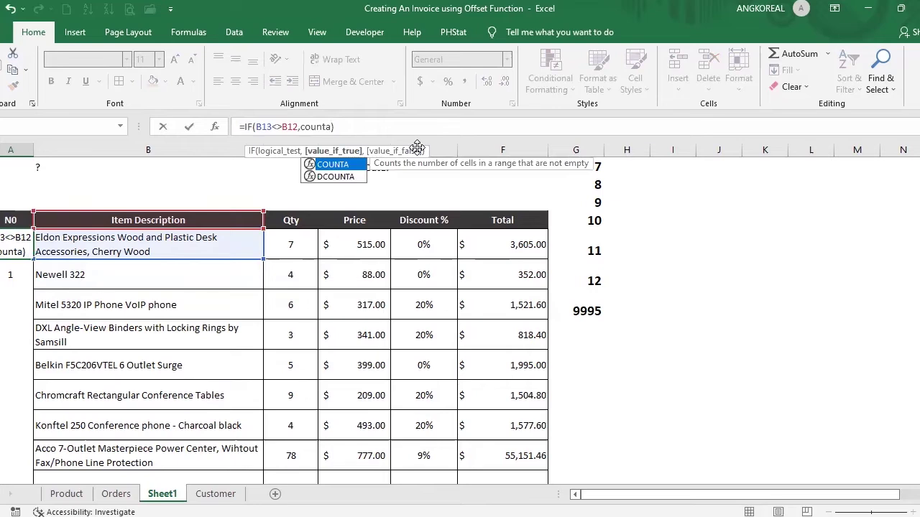
key("Tab")
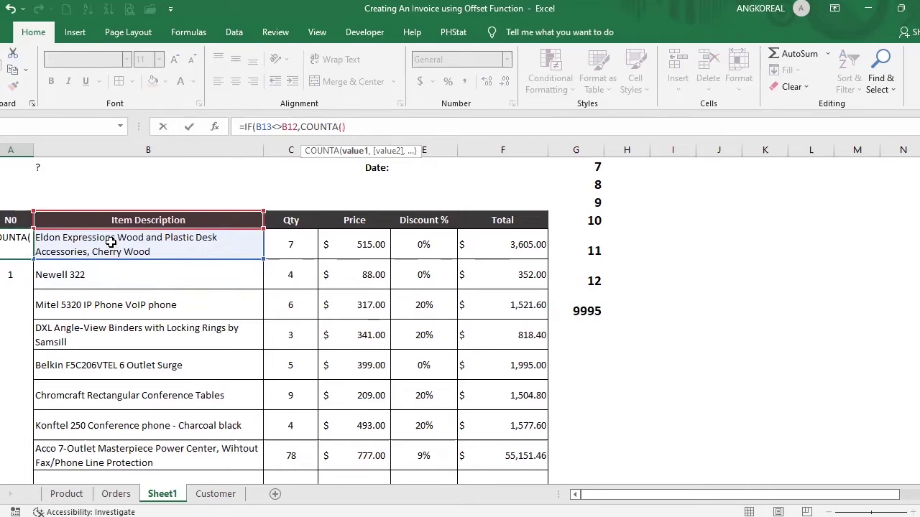
left_click(111, 243)
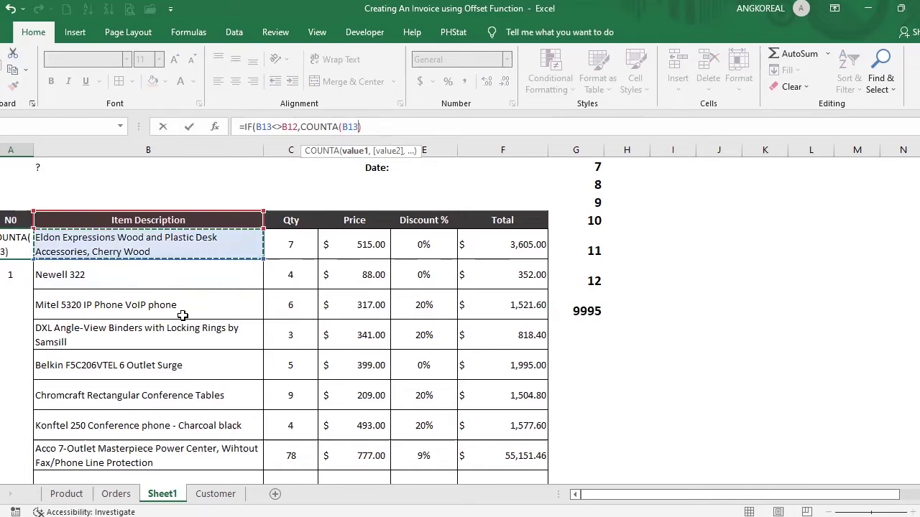
key("F8")
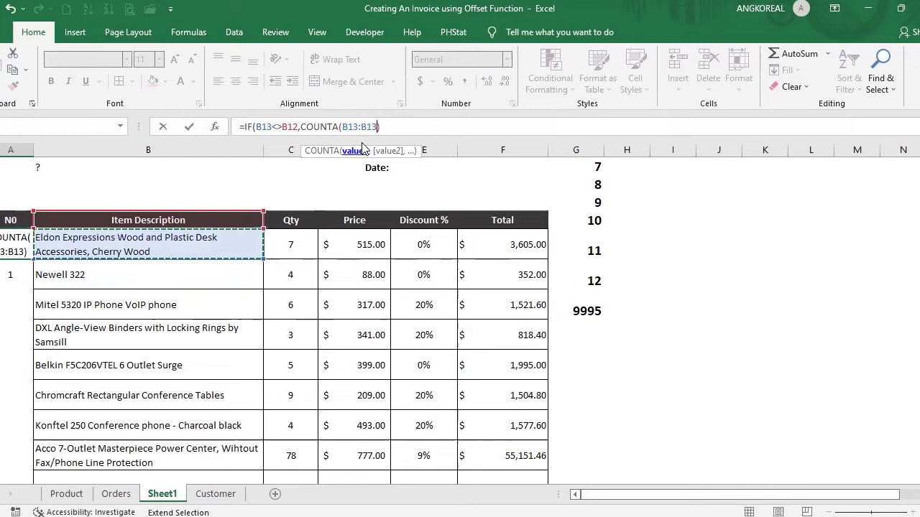
Step: Make the COUNTA range in A13 start at the absolute reference $B$13 and add "" as the value if false
left_click_drag(377, 127, 345, 126)
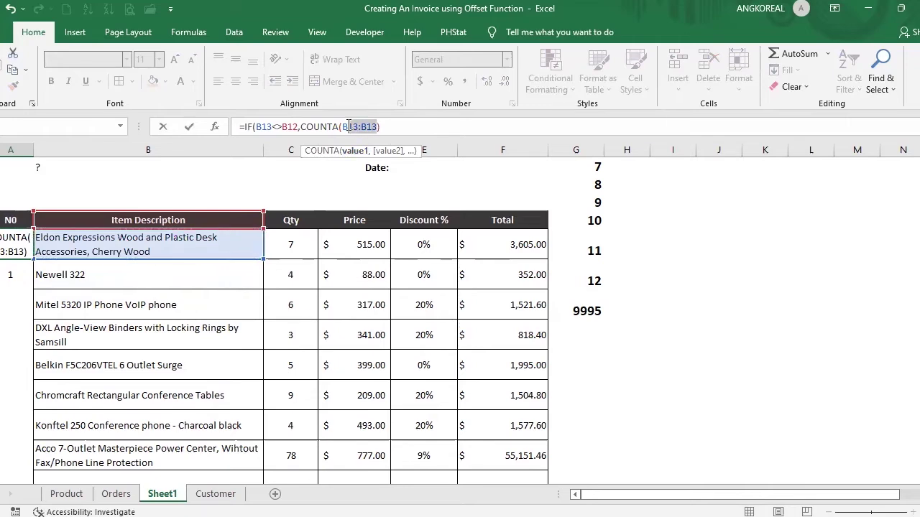
left_click(347, 127)
double_click(349, 126)
left_click(353, 127)
double_click(348, 126)
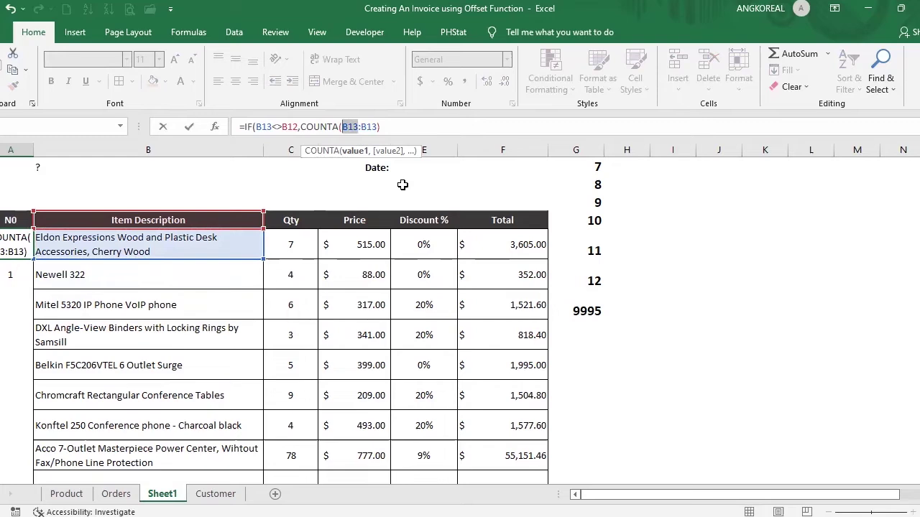
key("F4")
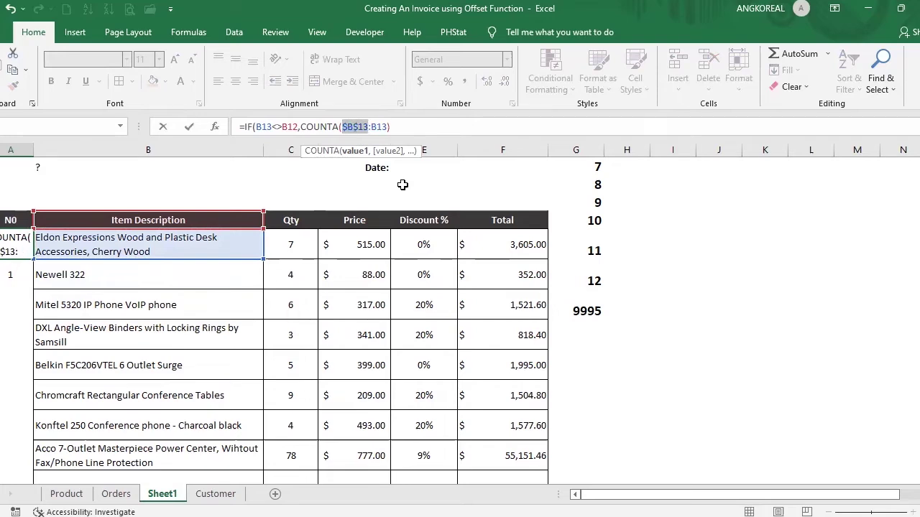
left_click(434, 130)
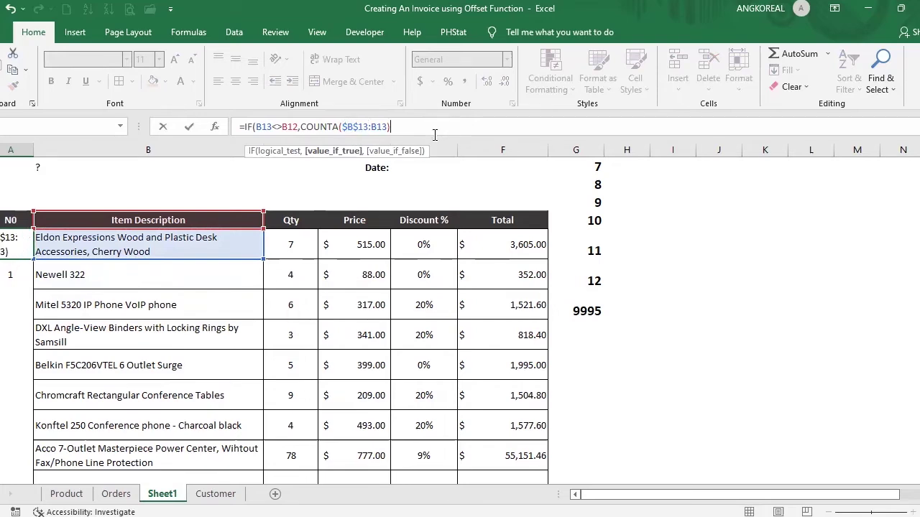
type(",")
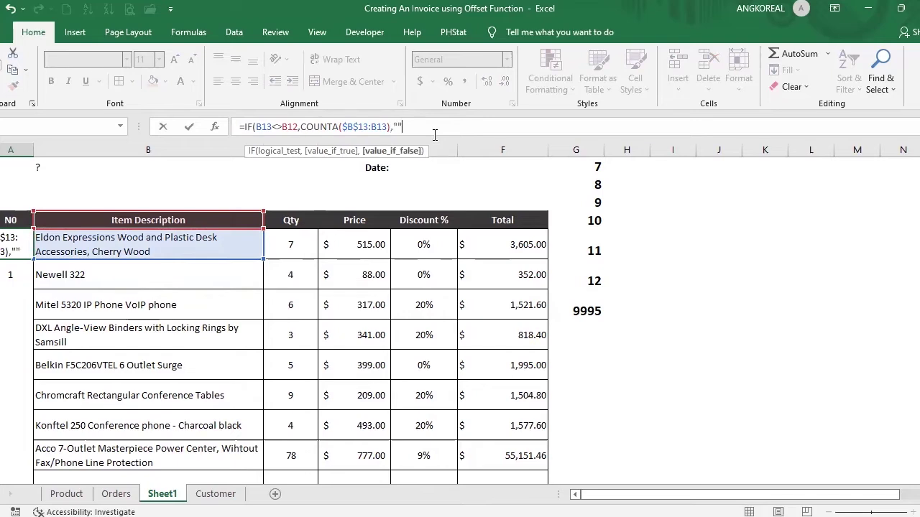
type("\"\")")
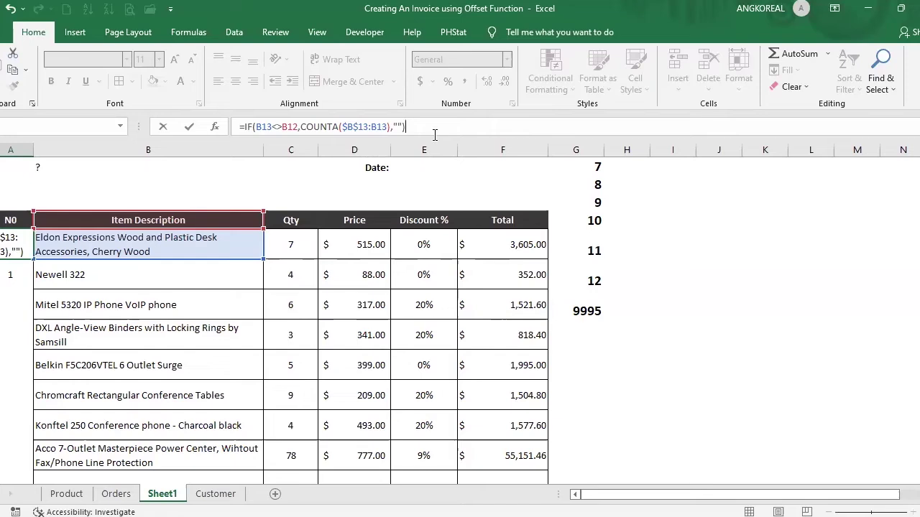
key("Return")
Step: Copy the COUNTA numbering formula from A13 down to A14 and check the second row's number
left_click(12, 247)
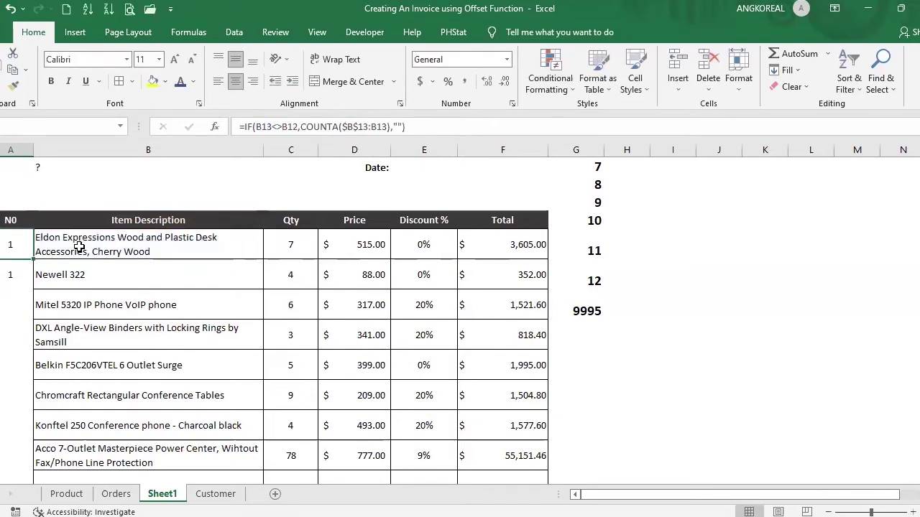
left_click(78, 248)
left_click(15, 254)
left_click_drag(86, 239, 29, 288)
left_click(16, 239)
left_click(17, 272)
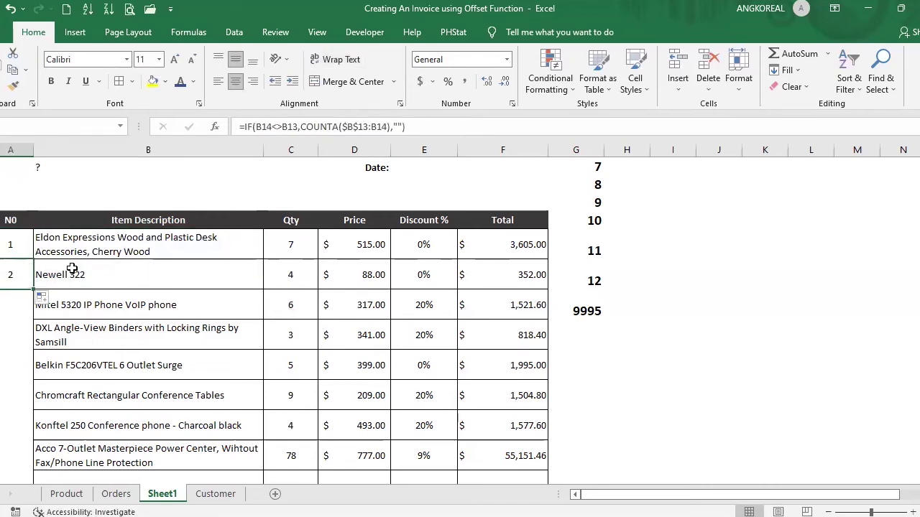
Step: Copy the IF and COUNTA numbering formula from A13 down through A28
double_click(16, 269)
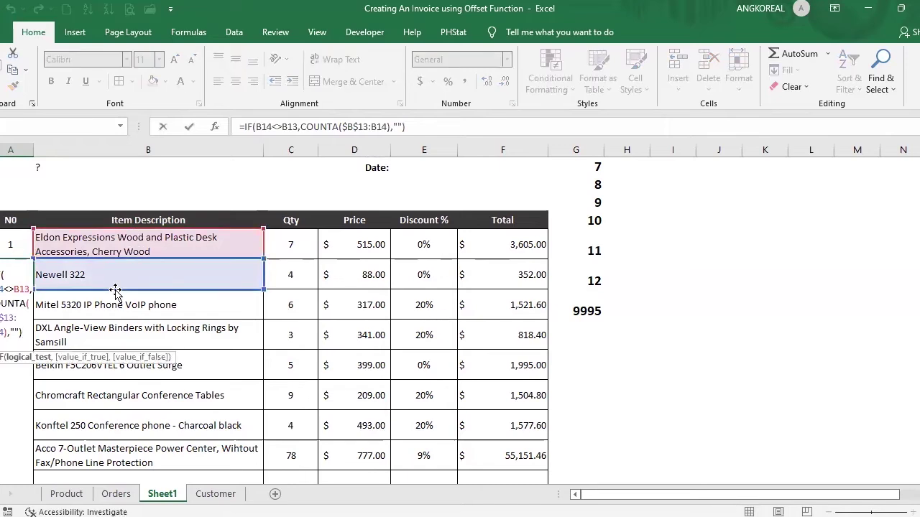
left_click_drag(28, 254, 21, 444)
left_click_drag(18, 456, 16, 455)
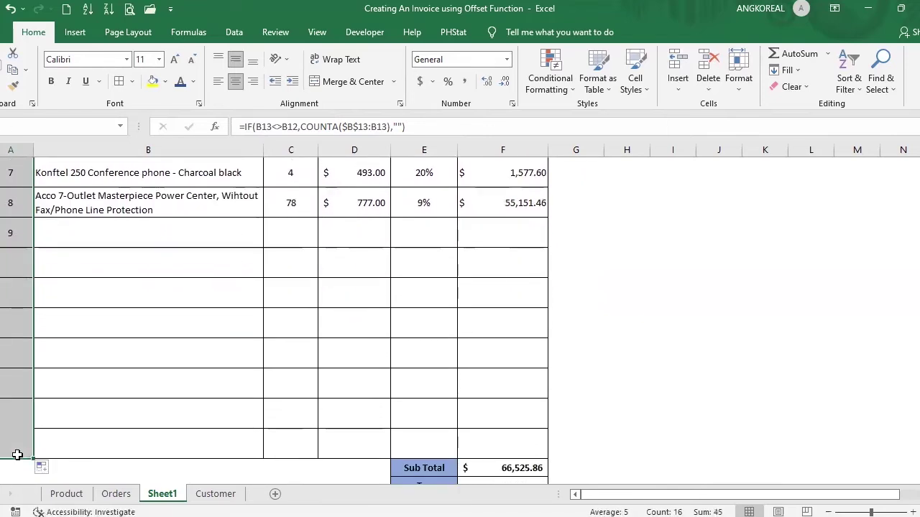
Step: Examine the numbering formulas and description cells in the empty item rows, including A21, B21 and A28
left_click(16, 259)
left_click(46, 231)
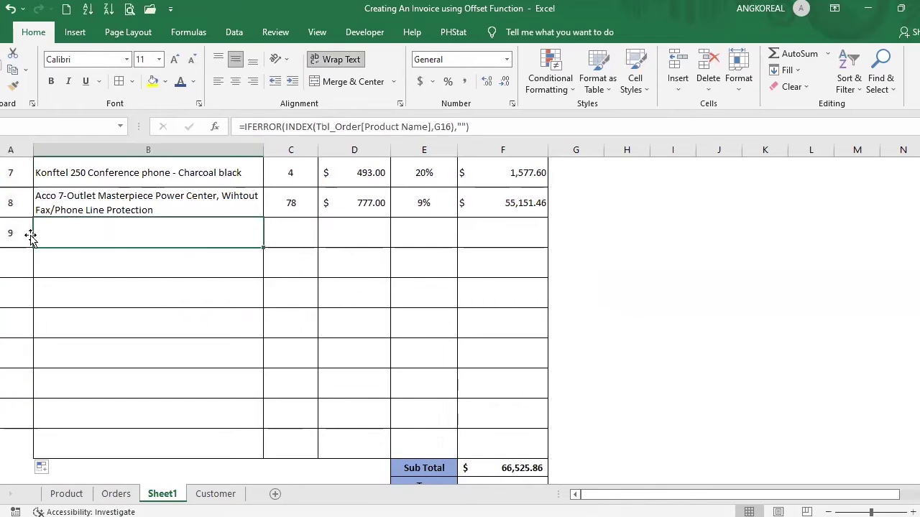
left_click(16, 236)
left_click(101, 243)
left_click(128, 235)
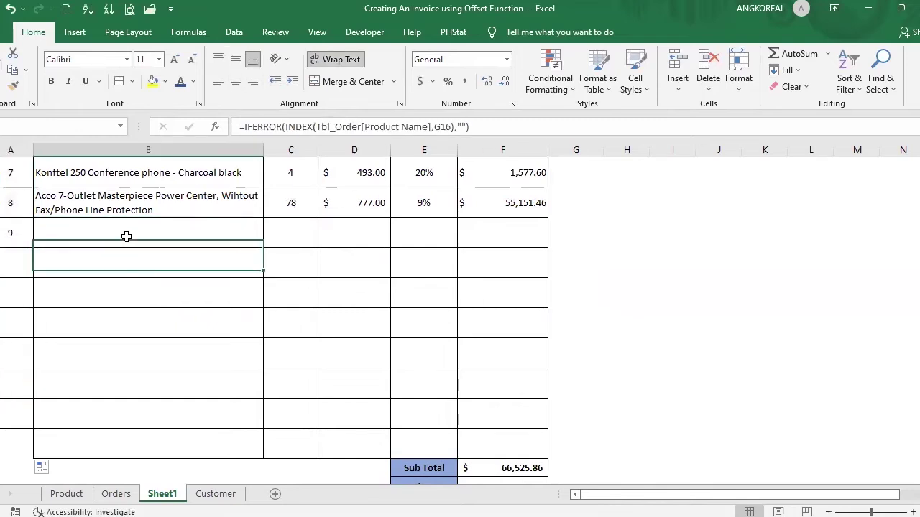
double_click(14, 445)
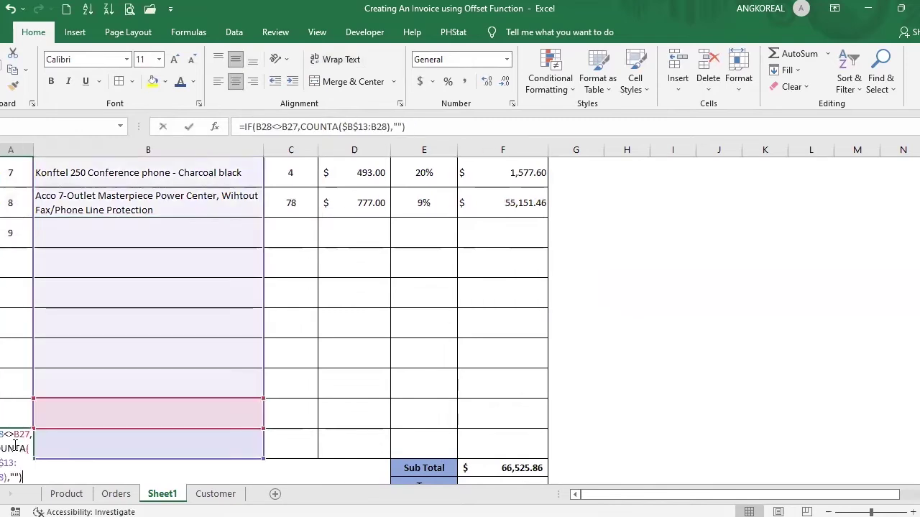
key("Return")
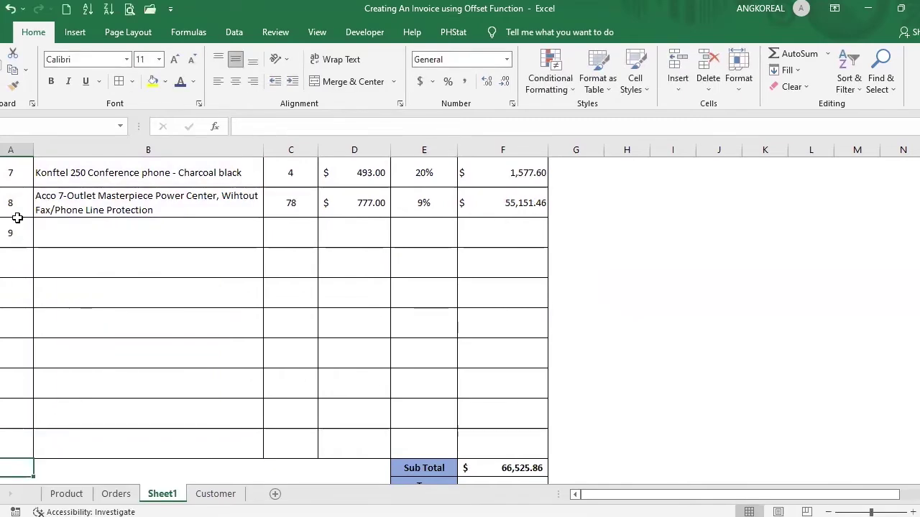
left_click(14, 233)
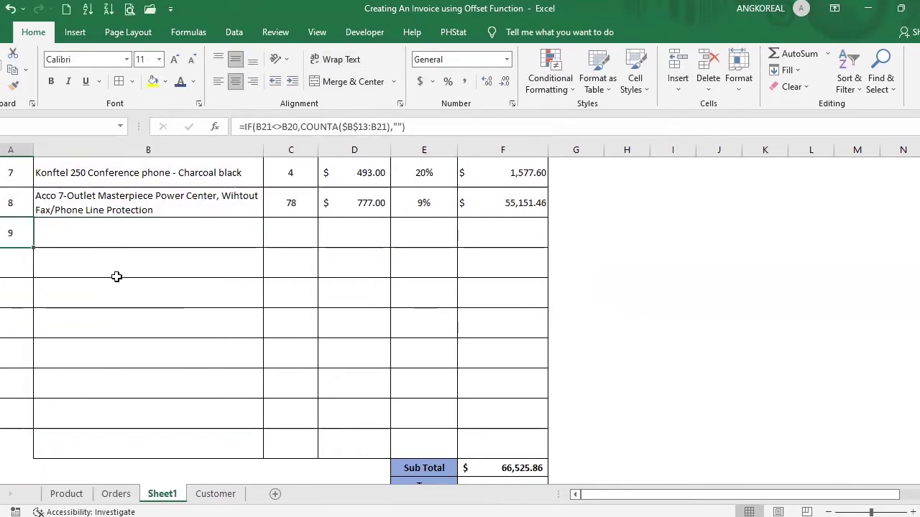
scroll(88, 273, "up", 2)
scroll(120, 280, "up", 1)
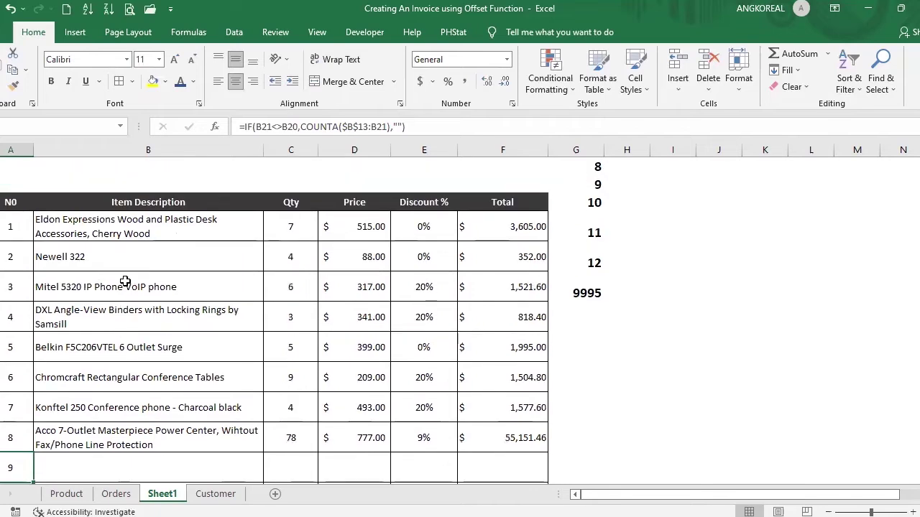
Step: Change the numbering formula in A13 to =IF(B13="","",COUNTA($B$13:B13))
left_click(14, 230)
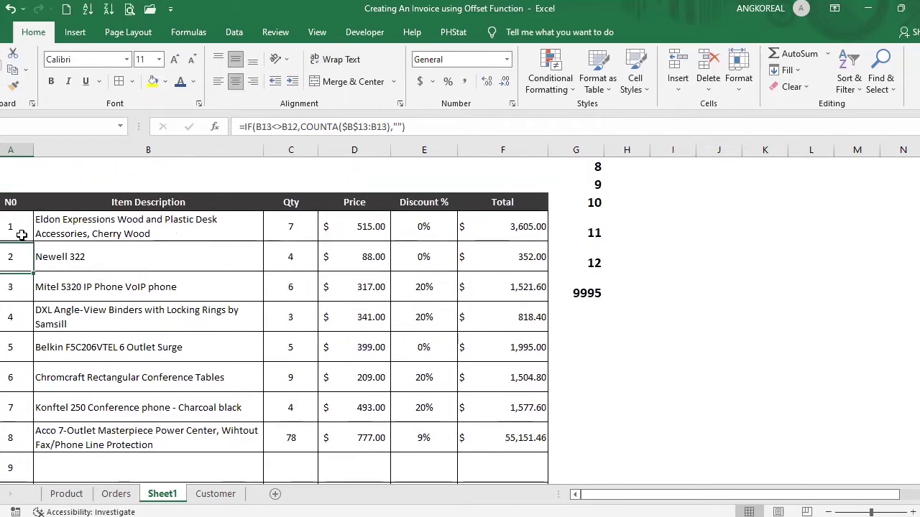
left_click_drag(298, 127, 256, 126)
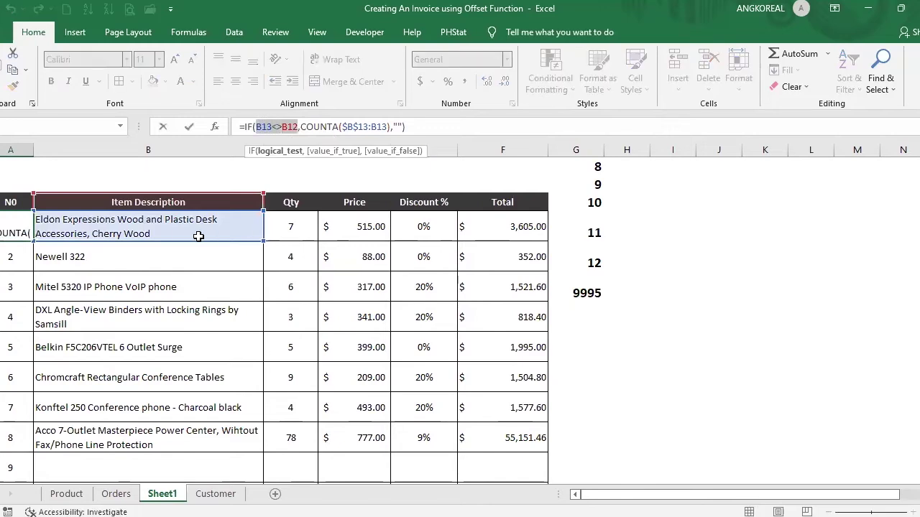
left_click(164, 228)
type("=\"\",\"\"")
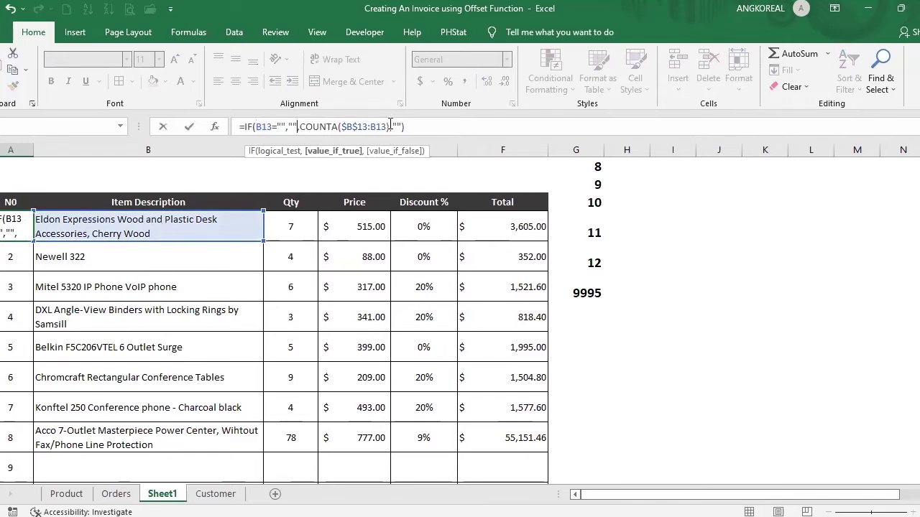
left_click(401, 127)
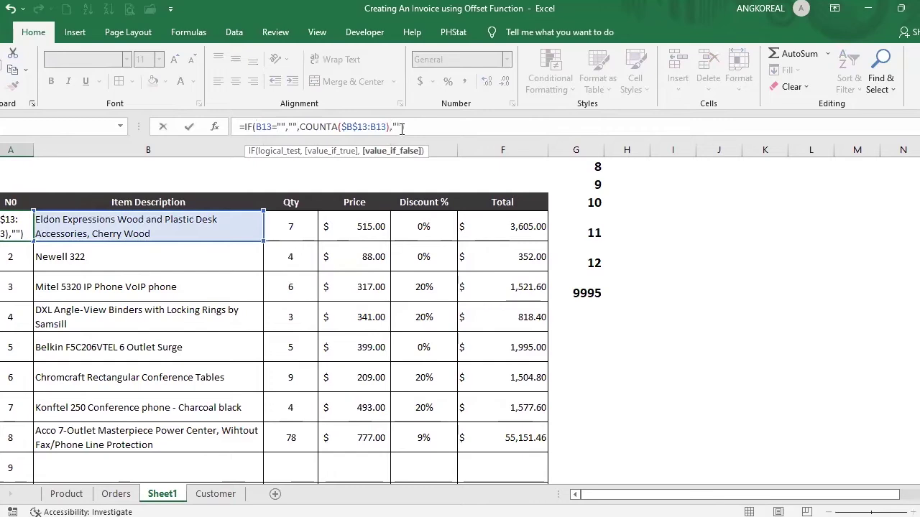
key("Delete")
key("Delete")
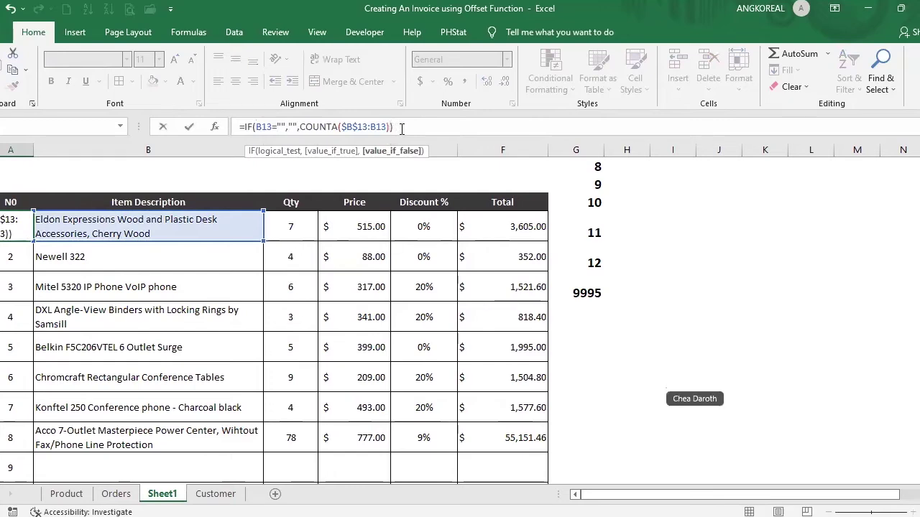
key("Return")
Step: Copy the revised numbering formula from A13 down through A28, the last item row
left_click(27, 228)
left_click_drag(32, 259, 85, 469)
left_click(50, 471)
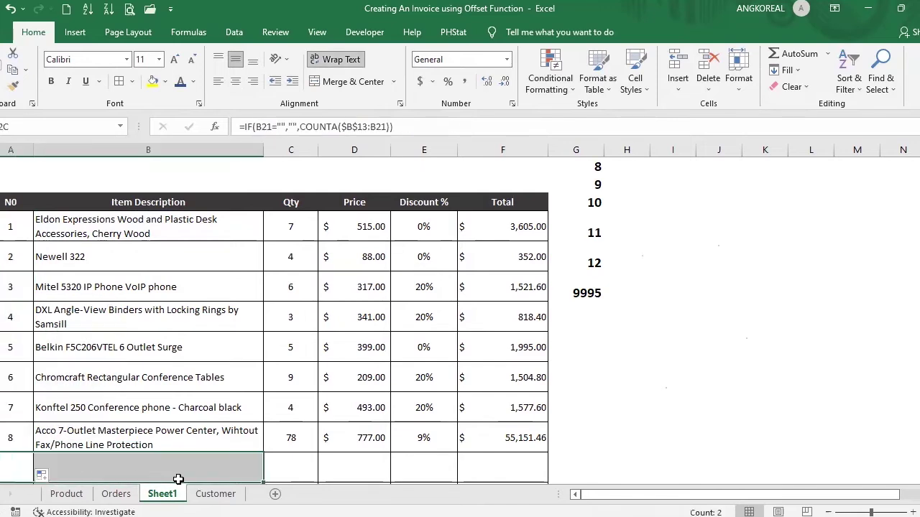
left_click(23, 471)
scroll(14, 446, "down", 1)
left_click_drag(20, 384, 22, 429)
Step: Apply outline and inside borders to the number cells A20:A28
left_click(119, 84)
left_click(304, 112)
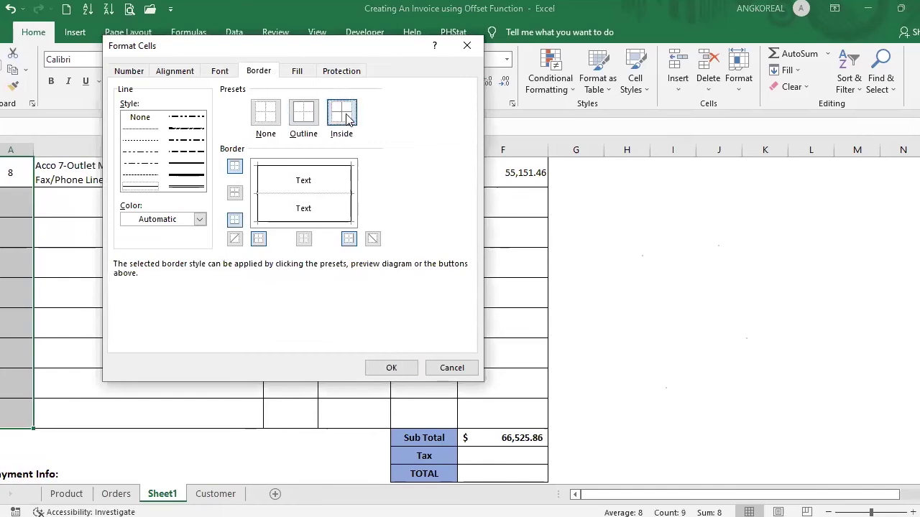
left_click(390, 367)
left_click(158, 276)
key("Up")
key("Up")
scroll(512, 318, "up", 1)
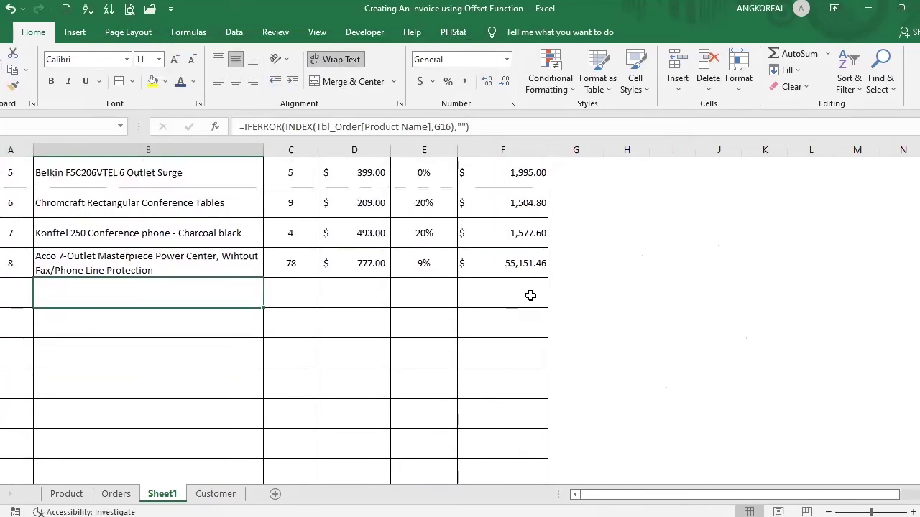
Step: Select the empty item rows 21 to 28 and reduce their row height slightly
left_click(2, 293)
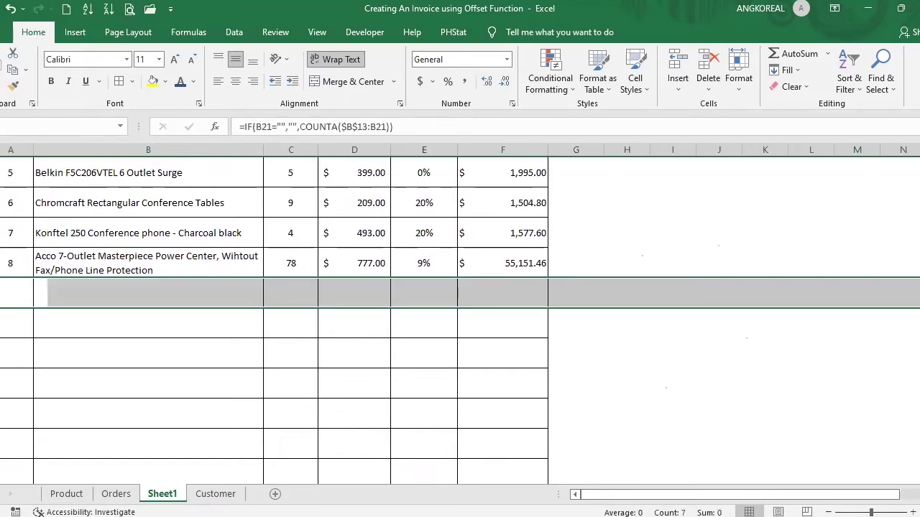
key("shift+Down")
key("shift+Down")
key("shift+Down")
key("shift+Down")
key("shift+Down")
key("shift+Down")
key("shift+Down")
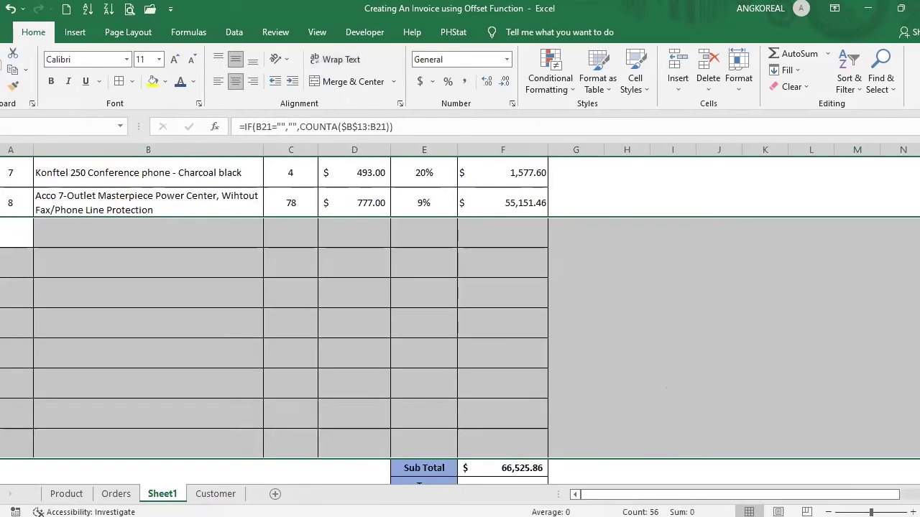
left_click(195, 201)
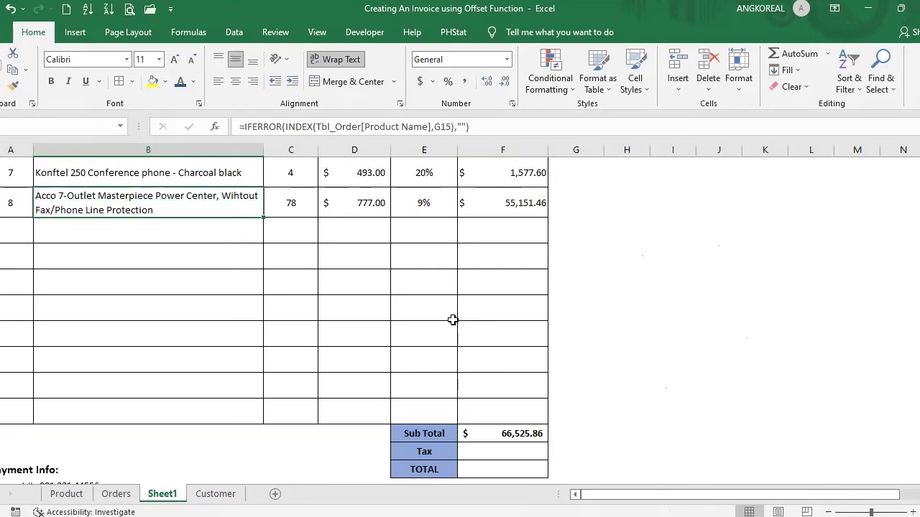
Step: Enter the heading Helper Column in G6 above the helper values and widen column G to fit it
scroll(452, 326, "up", 1)
scroll(454, 324, "up", 1)
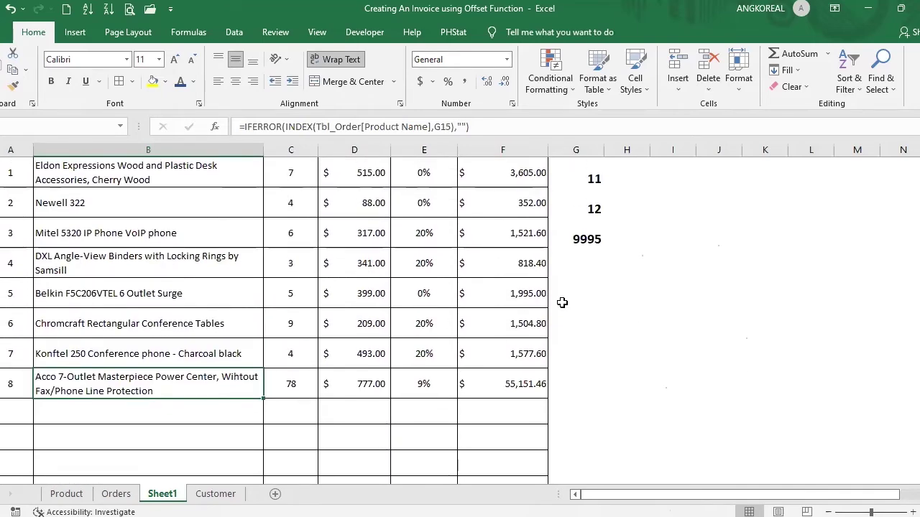
scroll(611, 308, "up", 1)
scroll(610, 264, "up", 1)
left_click(601, 256)
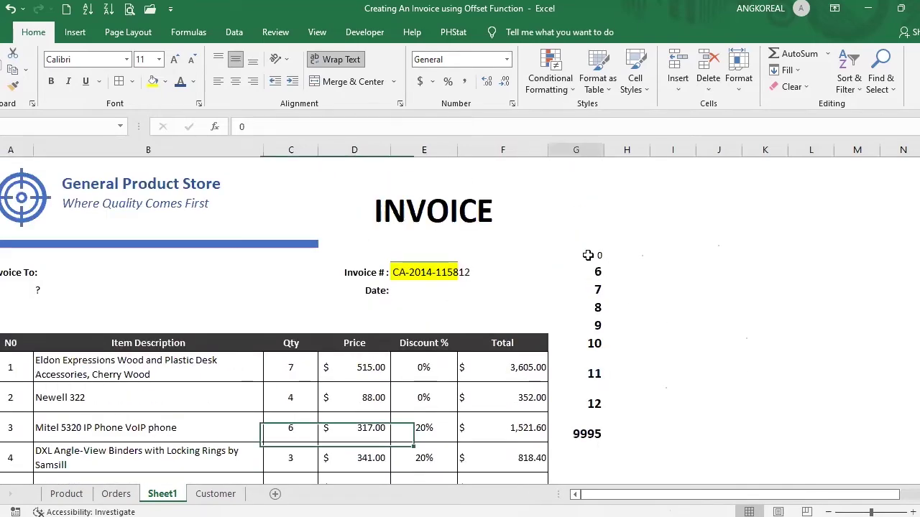
key("Up")
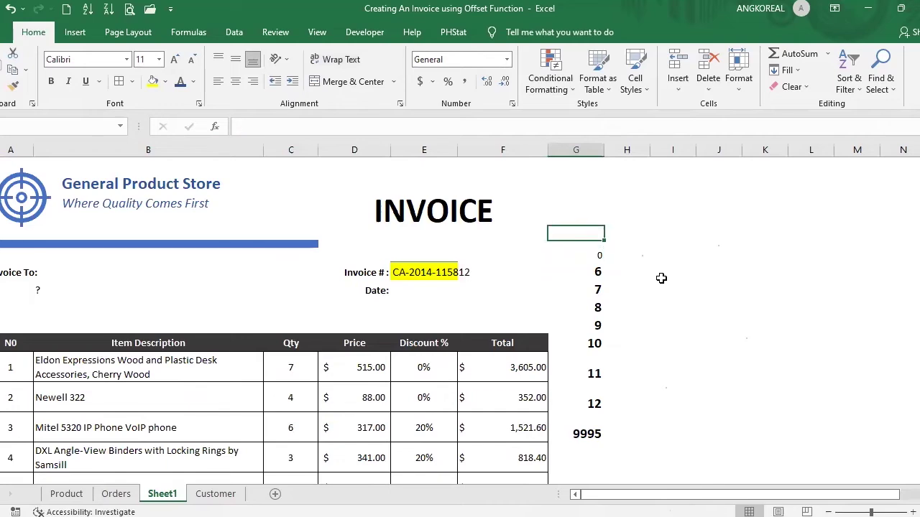
type("Helper Column")
key("Tab")
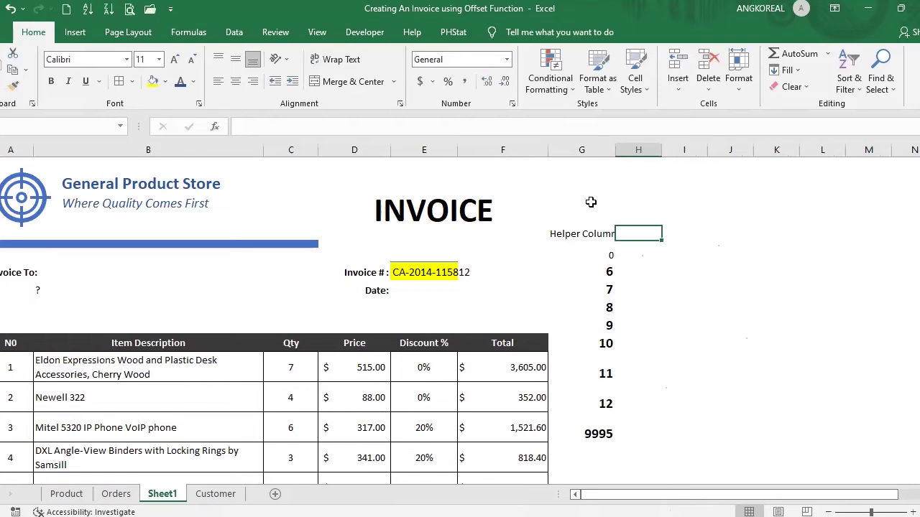
left_click_drag(604, 149, 615, 149)
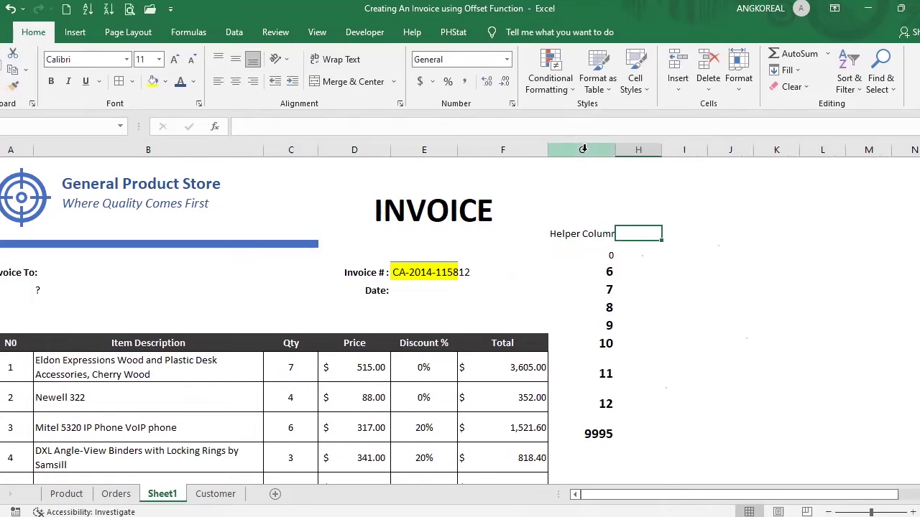
Step: Hide helper column G
left_click(582, 149)
right_click(584, 150)
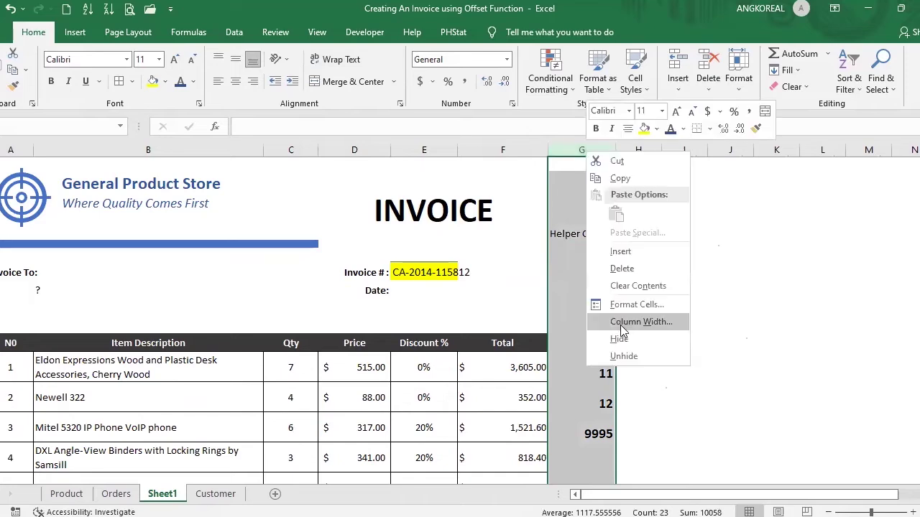
left_click(648, 334)
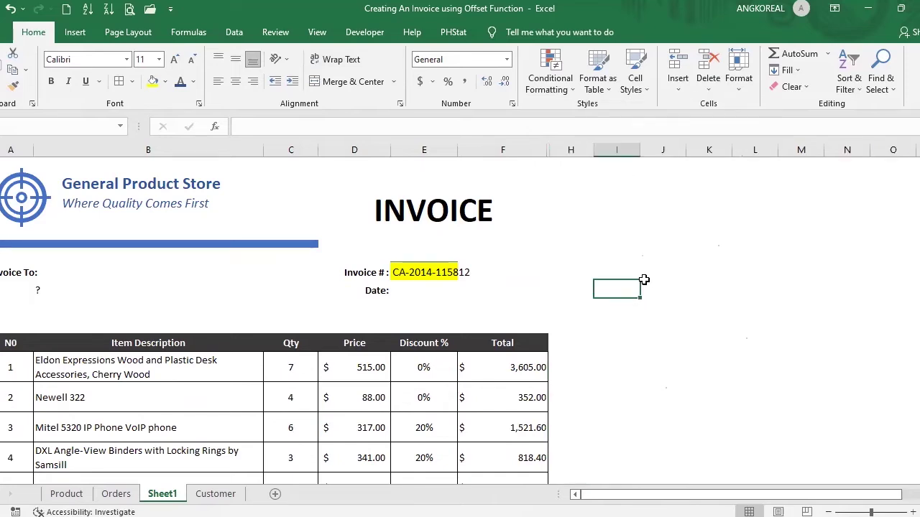
Step: Start a VLOOKUP formula in the invoice date cell E9 with the invoice number in E8 as the lookup value
left_click(430, 270)
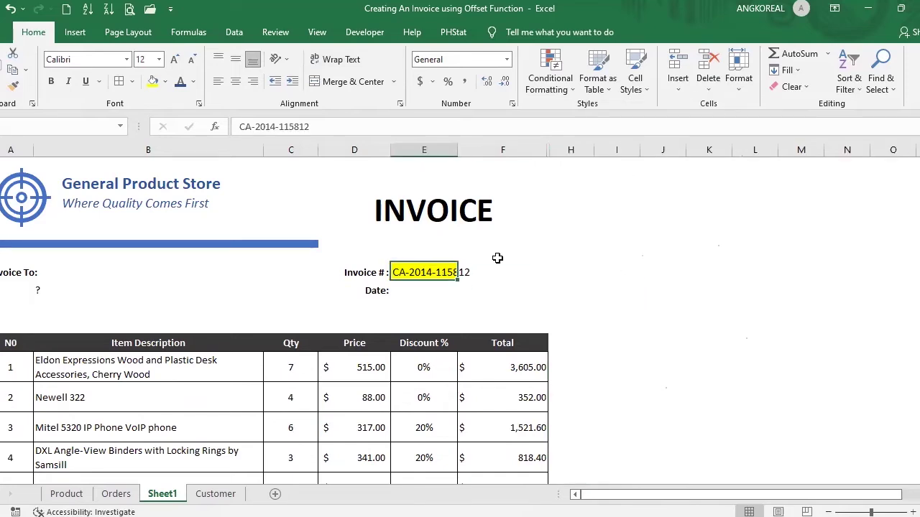
left_click(423, 294)
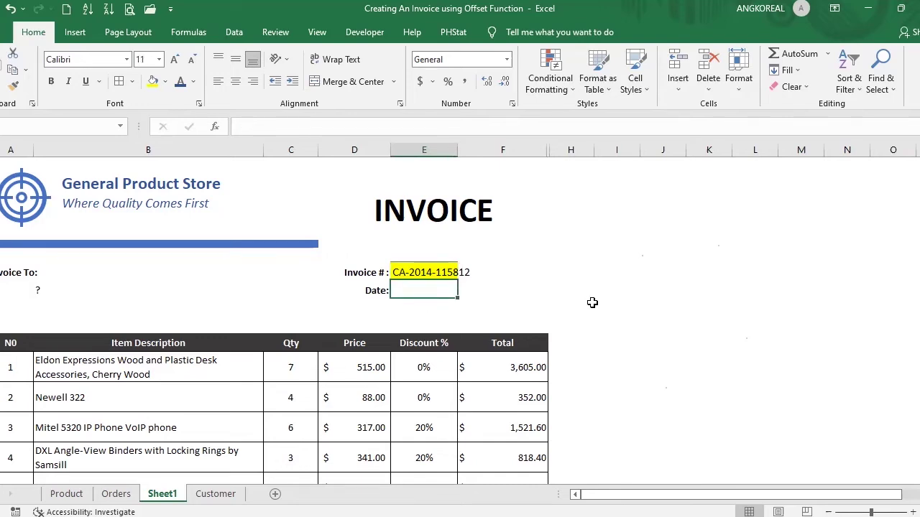
type("=")
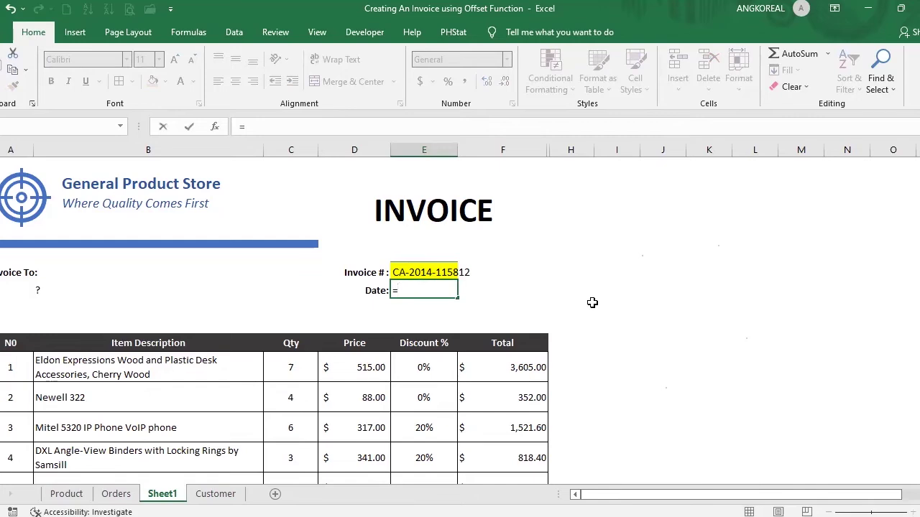
type("VLOOKUP(")
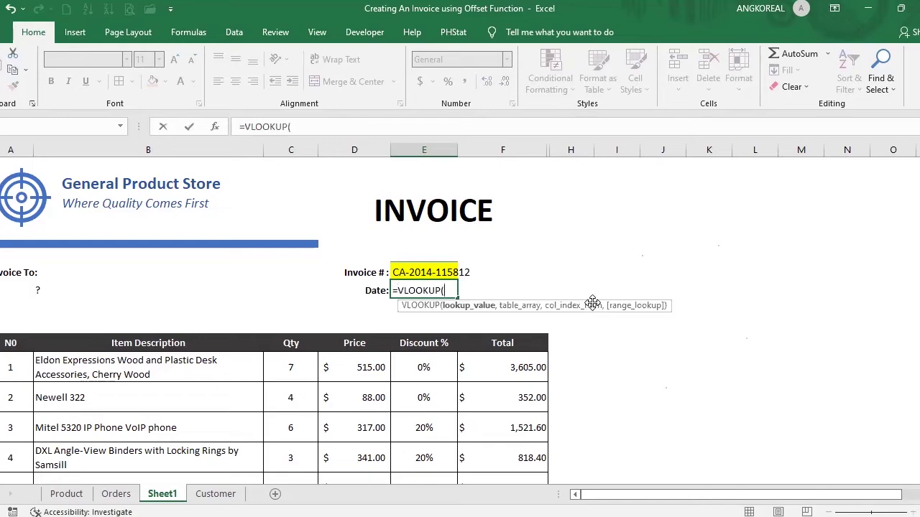
left_click(424, 273)
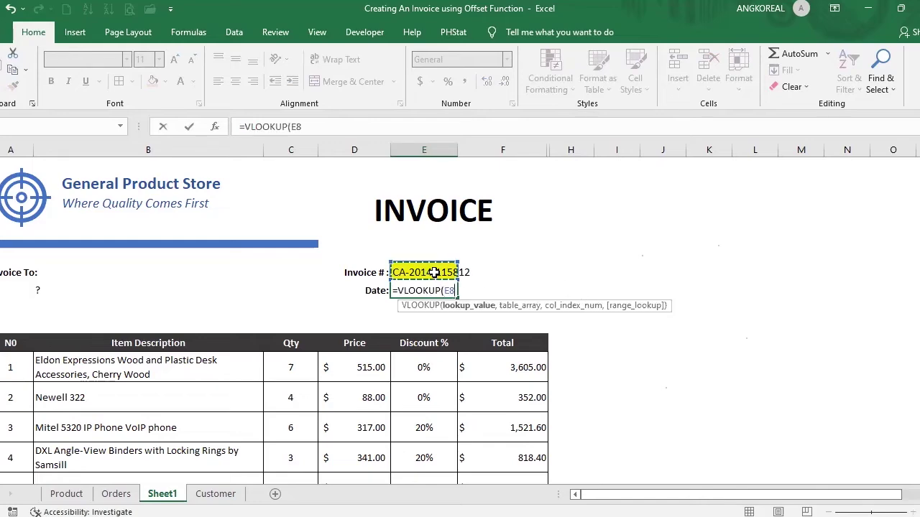
type(",")
Step: Complete the VLOOKUP with Tbl_Order[[Order ID]:[Order Date]] from the Orders sheet as table array, column index 2 and exact match 0
left_click(113, 493)
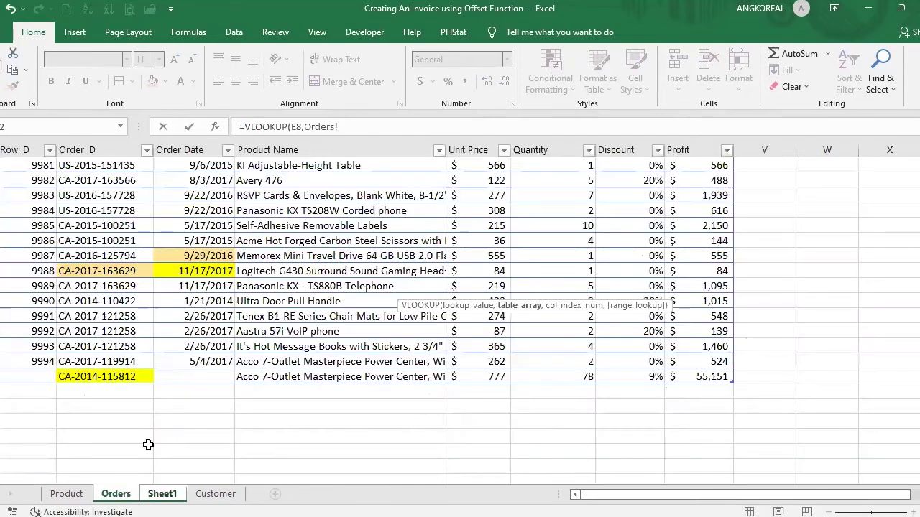
left_click(86, 149)
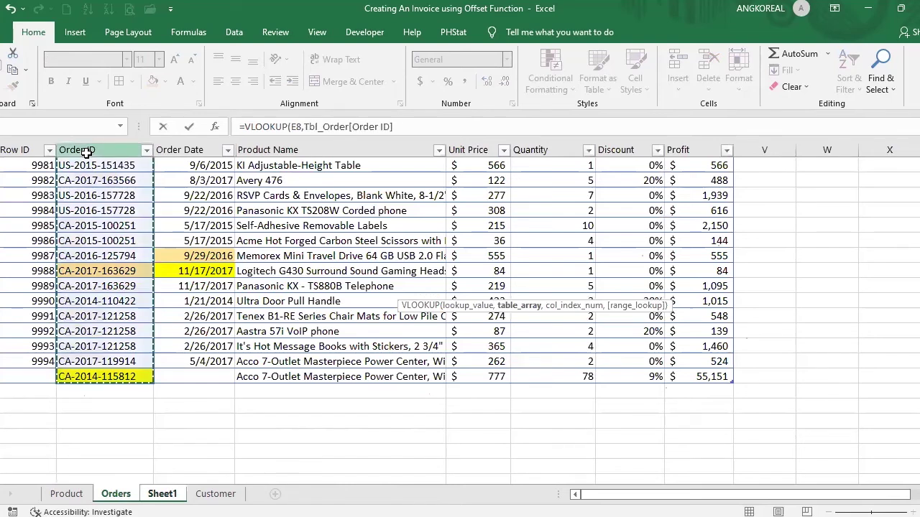
left_click_drag(205, 211, 179, 243)
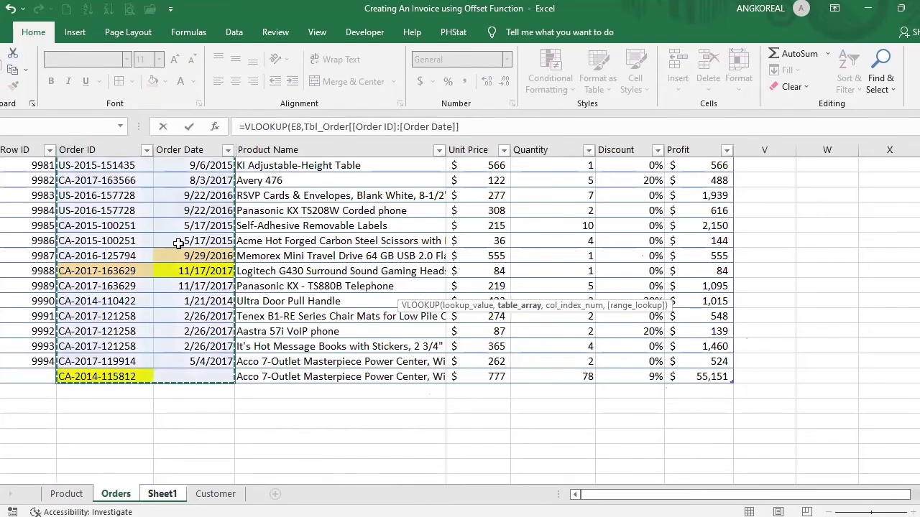
type(",")
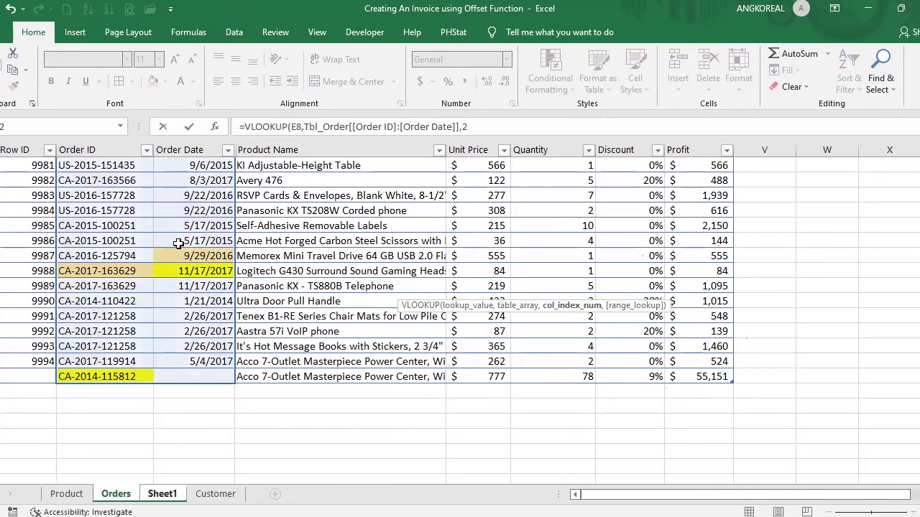
type("2,0")
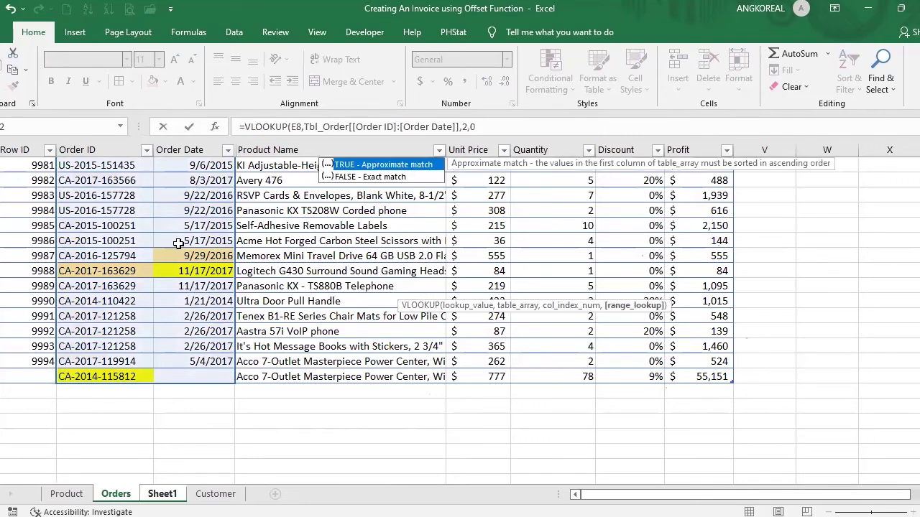
type(")")
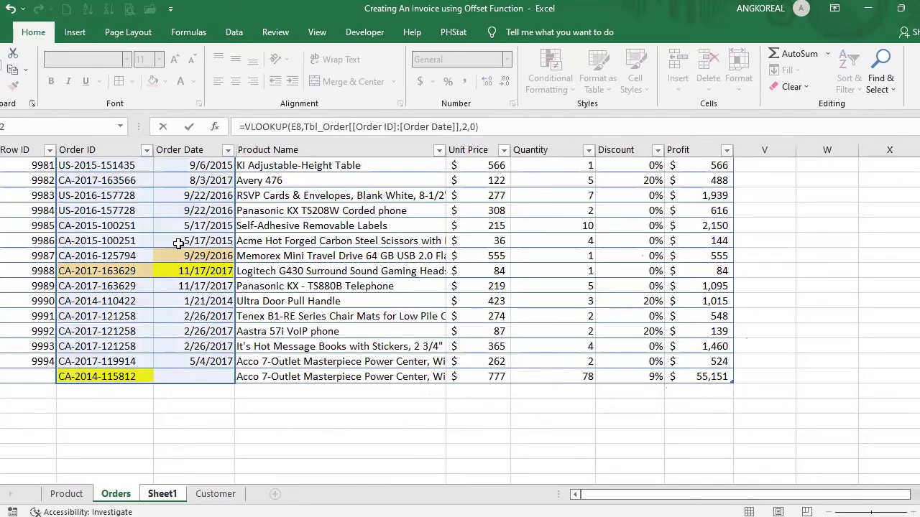
key("Return")
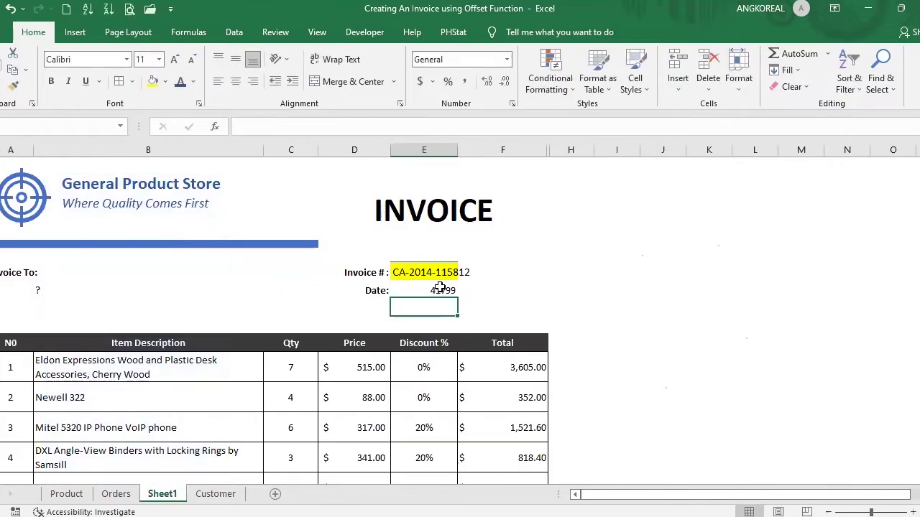
Step: Format the invoice date cell E9 as a Date of the type 14-Mar-12
left_click(440, 289)
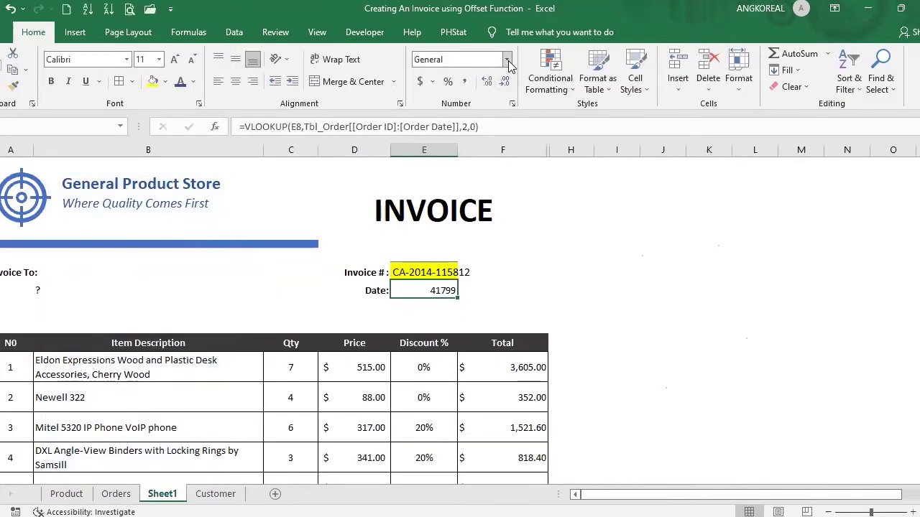
left_click(513, 103)
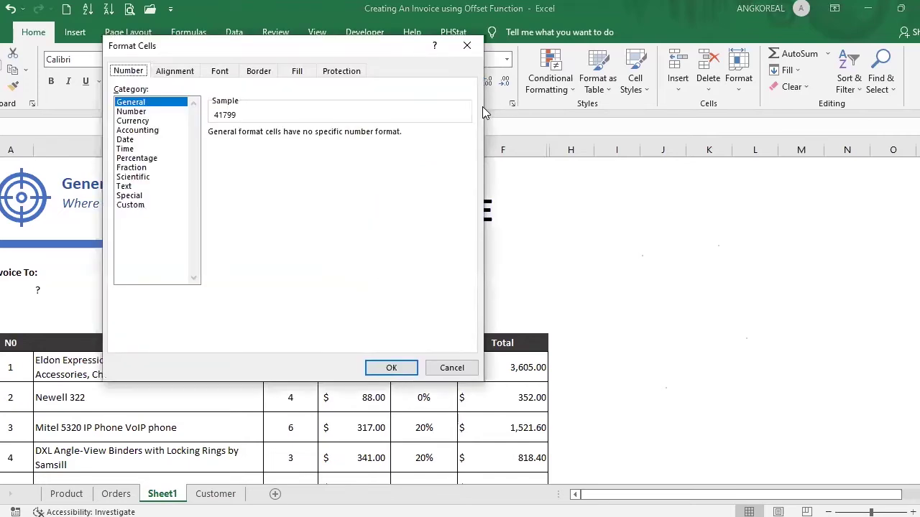
left_click(125, 140)
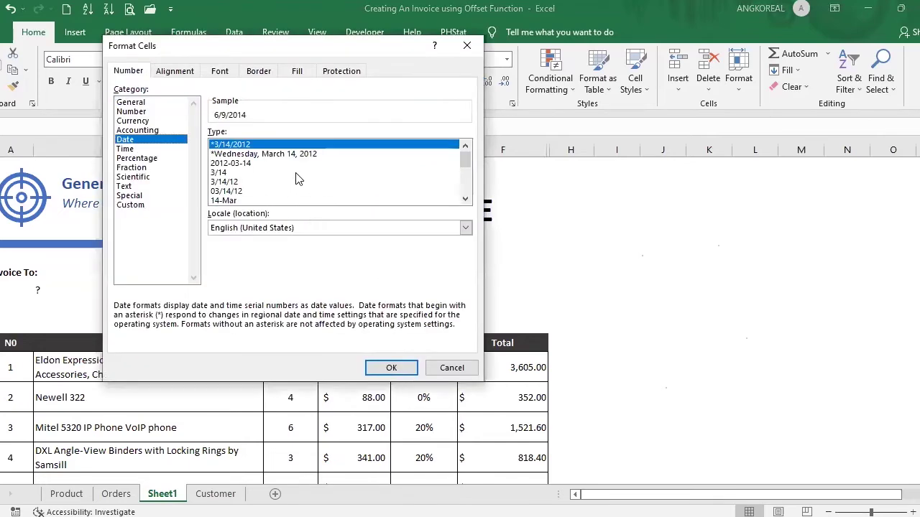
left_click(465, 198)
left_click(465, 198)
left_click(465, 199)
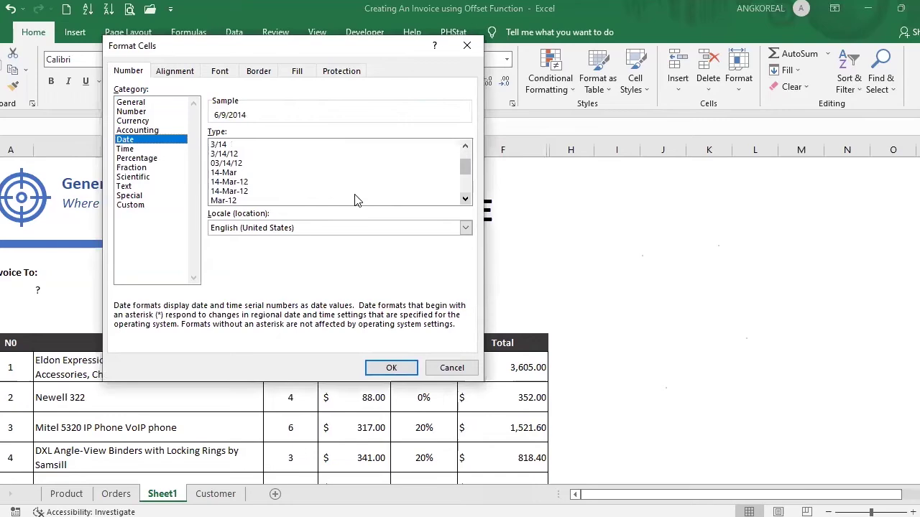
left_click(245, 192)
left_click(391, 367)
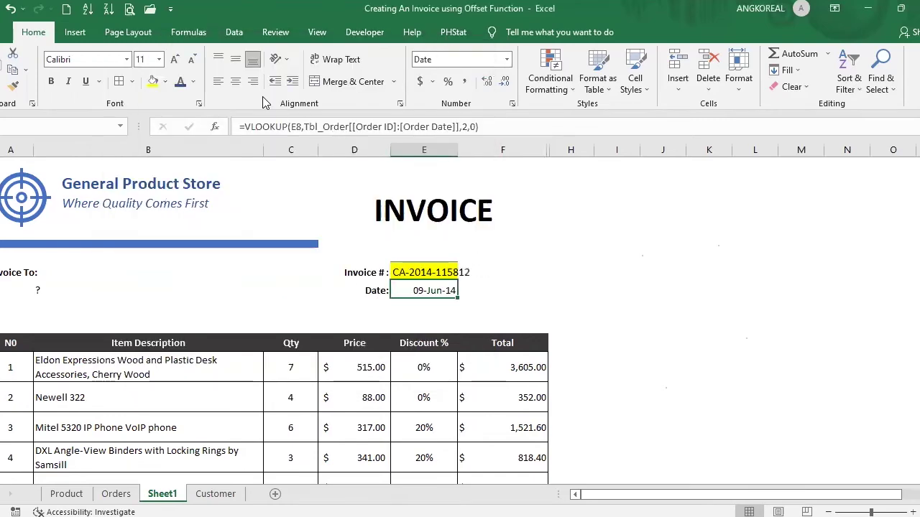
Step: Left-align the invoice date in cell E9
key("alt+h")
key("a")
key("l")
key("Up")
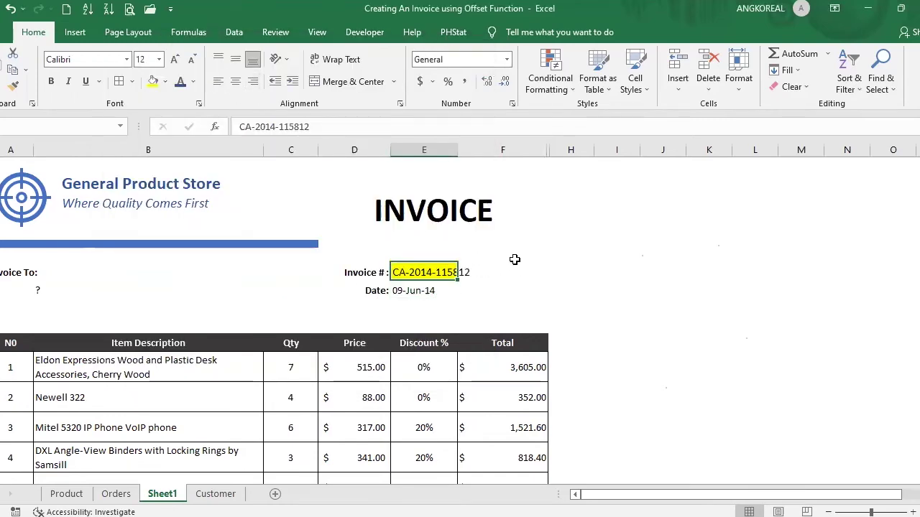
left_click(434, 288)
Step: Open the Orders sheet and look through its order table for customer data to use in the Invoice To field
left_click(39, 286)
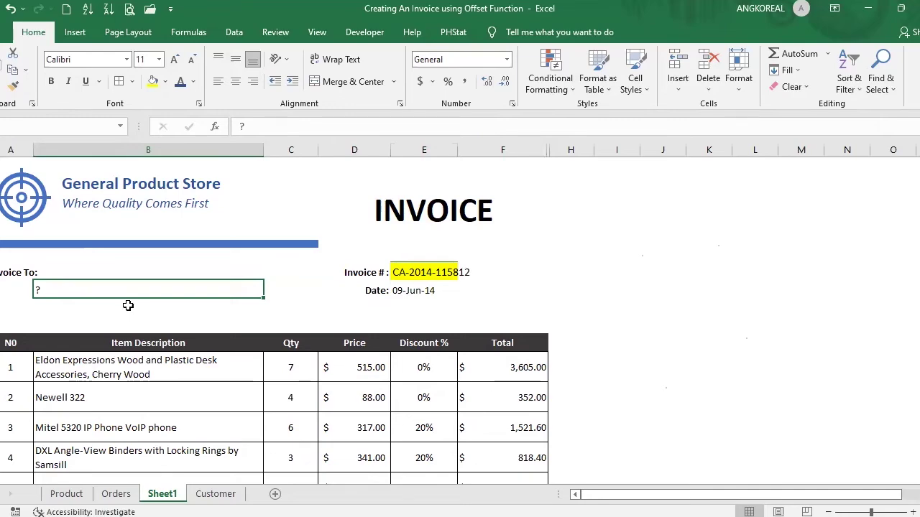
left_click(116, 495)
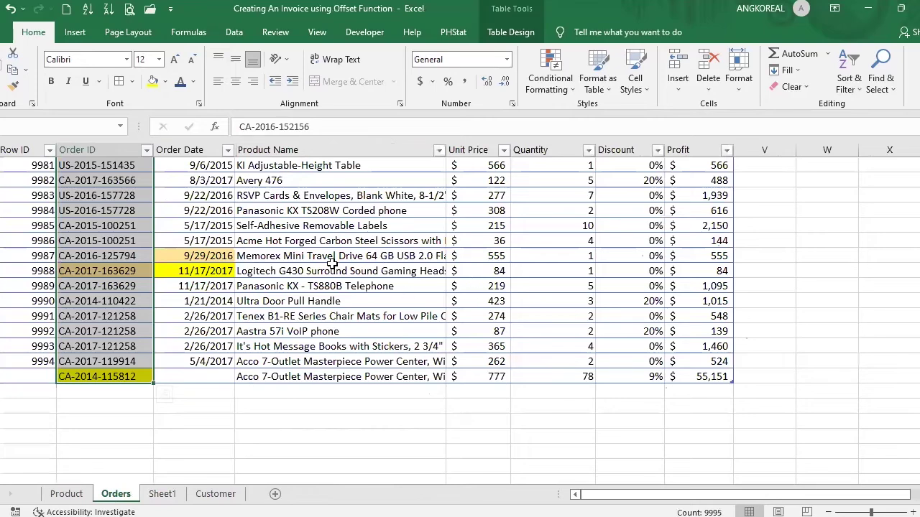
scroll(263, 260, "up", 5)
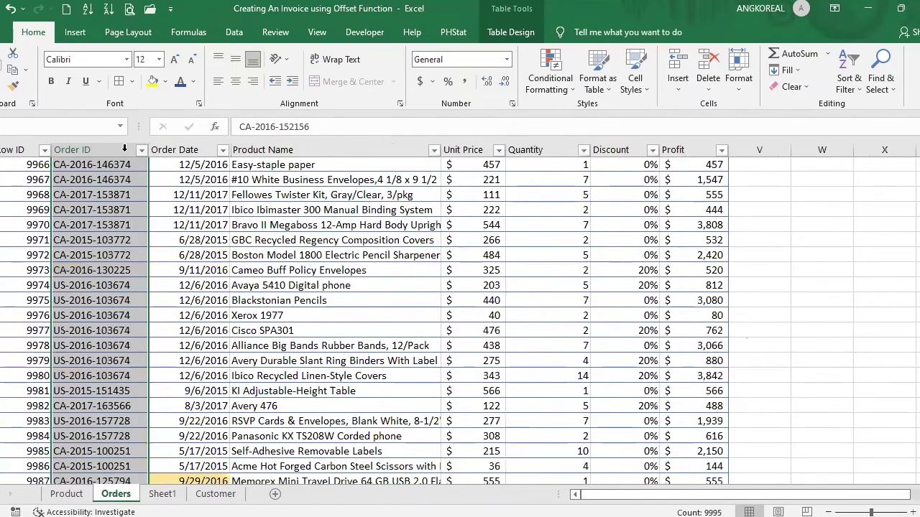
scroll(126, 150, "up", 1)
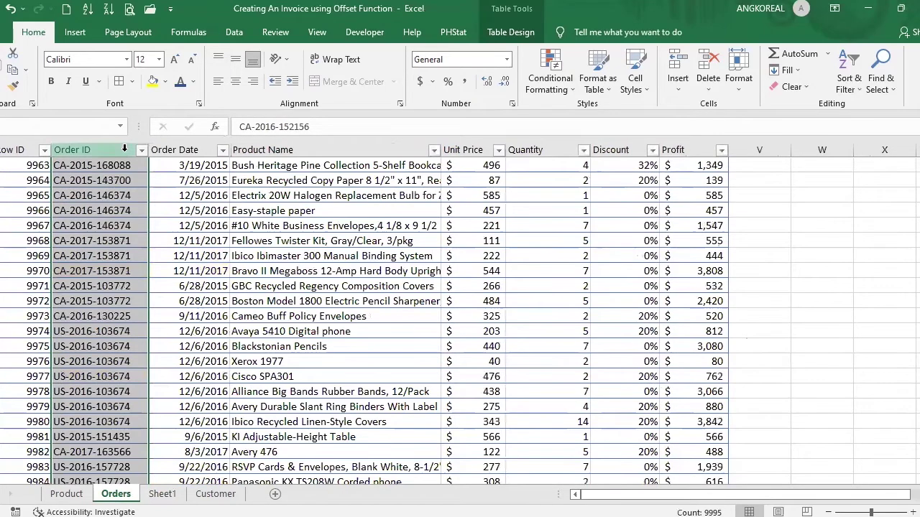
right_click(281, 152)
left_click_drag(20, 146, 148, 150)
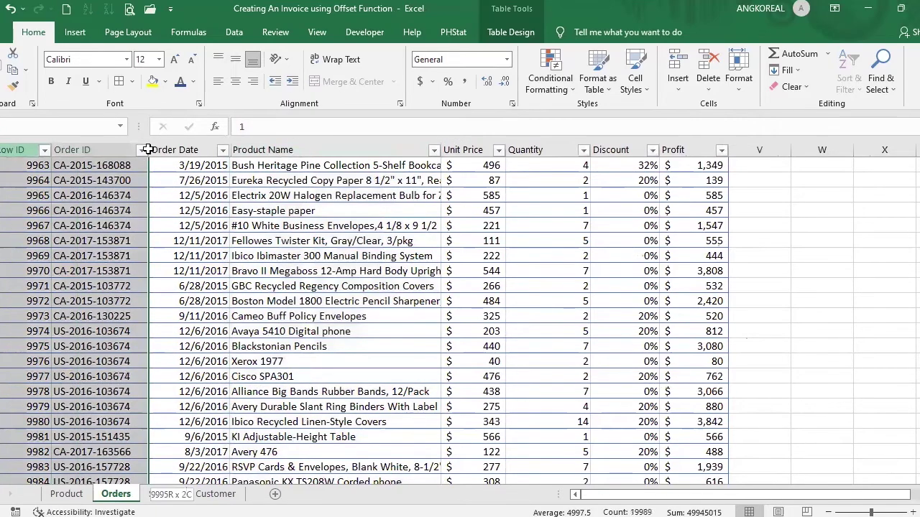
right_click(193, 156)
left_click(88, 151)
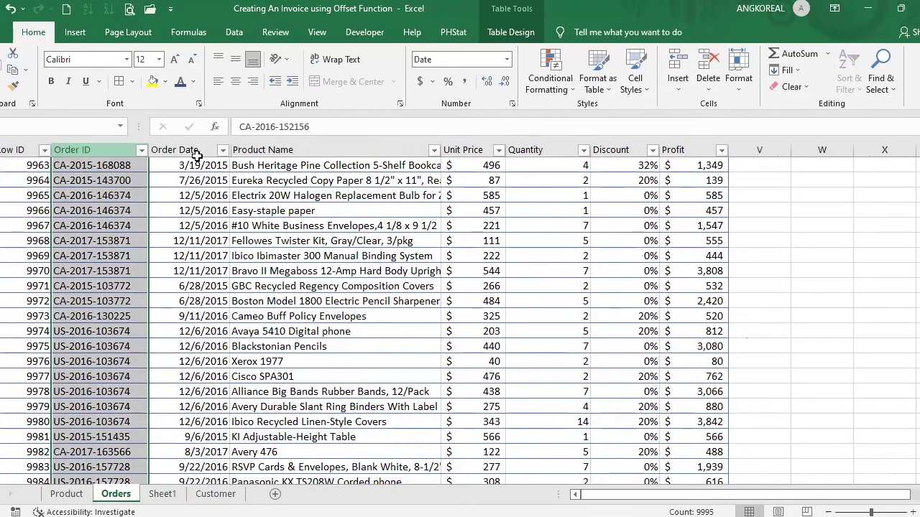
right_click(202, 159)
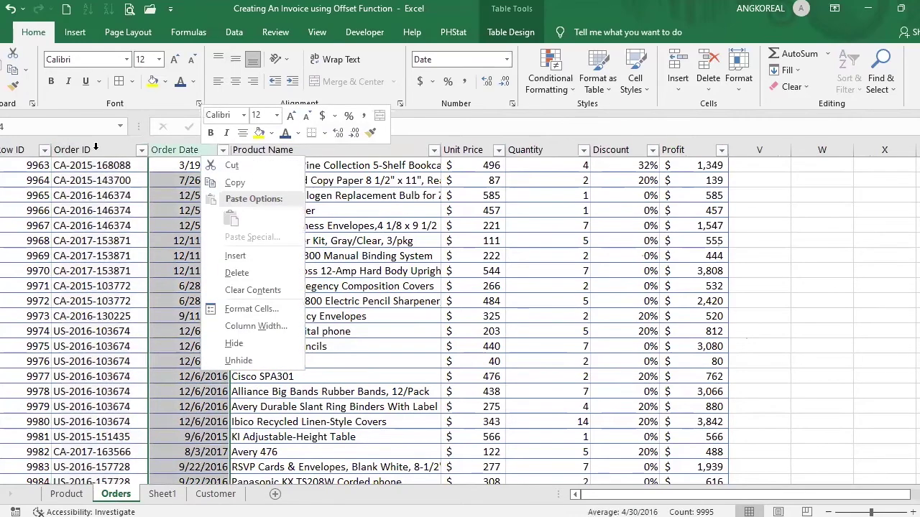
key("Escape")
right_click(279, 152)
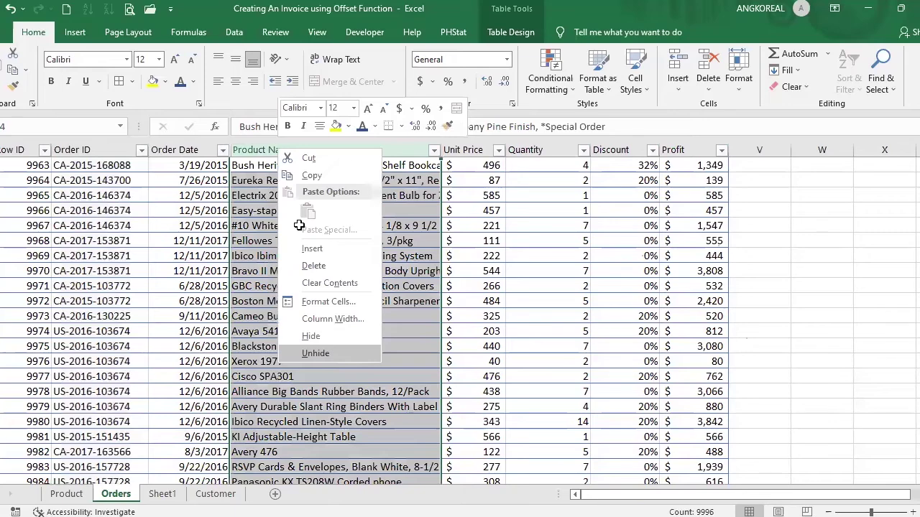
key("Escape")
Step: Unhide the hidden columns in the range from Row ID to Product Name on the Orders sheet
left_click(12, 147)
left_click(347, 241, "shift")
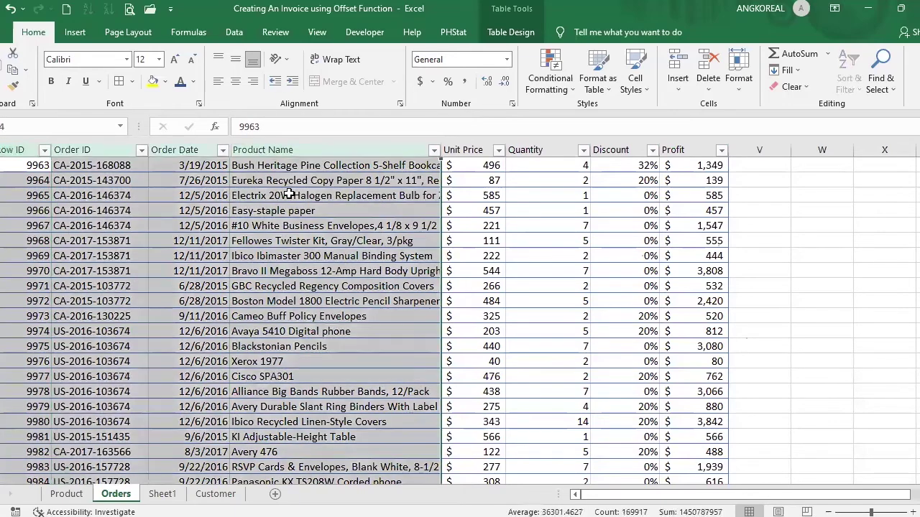
right_click(285, 192)
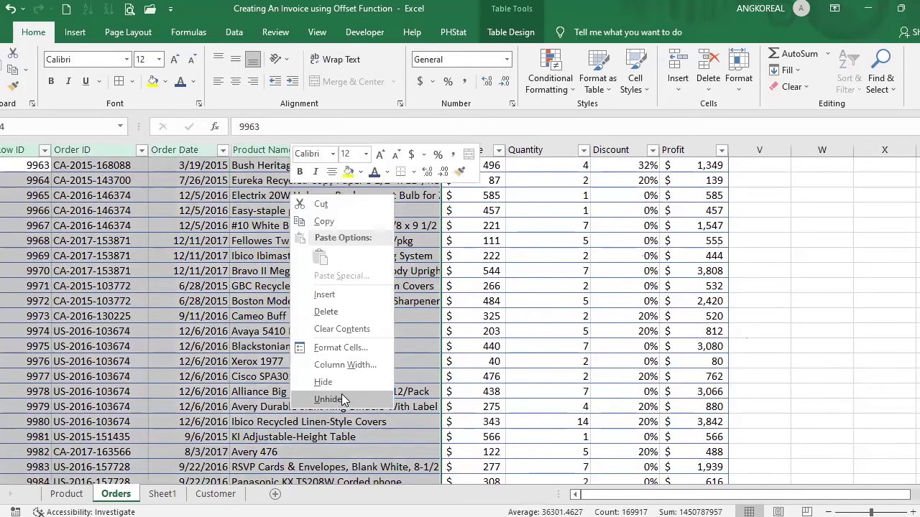
left_click(341, 397)
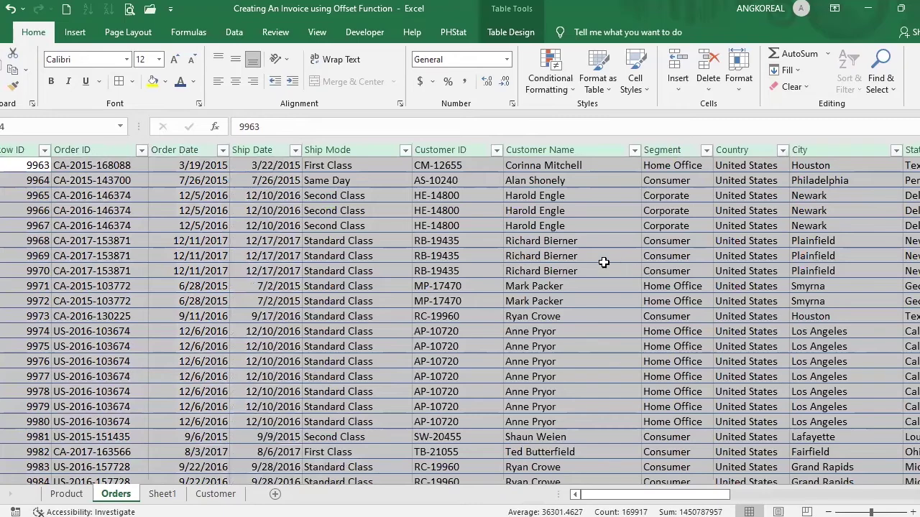
Step: Examine the customer ID, customer name, segment, country, city and state columns of the orders table
left_click_drag(558, 167, 438, 225)
left_click_drag(551, 237, 676, 240)
left_click_drag(743, 168, 818, 176)
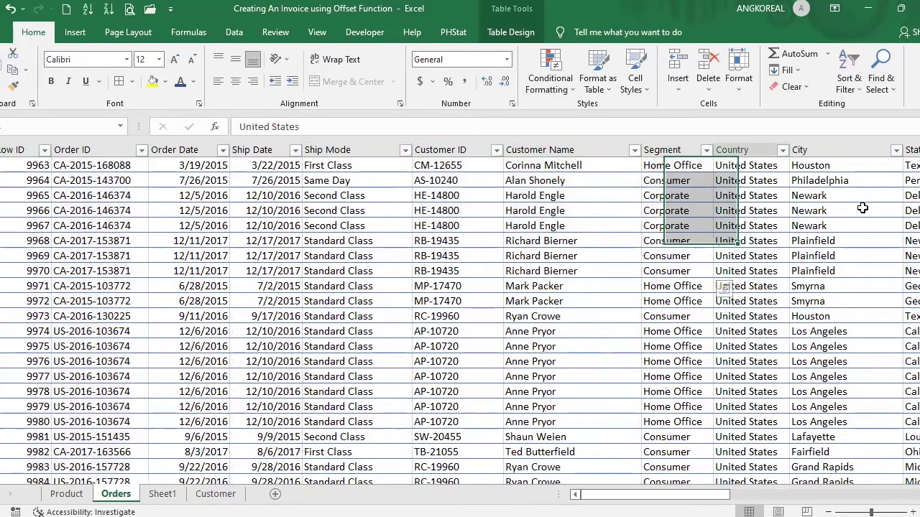
left_click(820, 181)
key("Right")
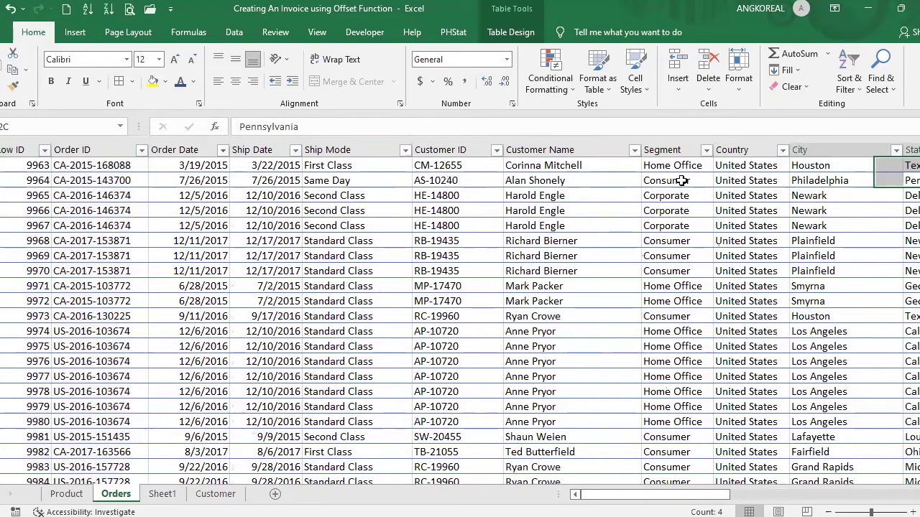
left_click(546, 181)
Step: Hide the columns Order Date through Customer ID and compare the order IDs with the adjacent customer names
left_click(470, 150)
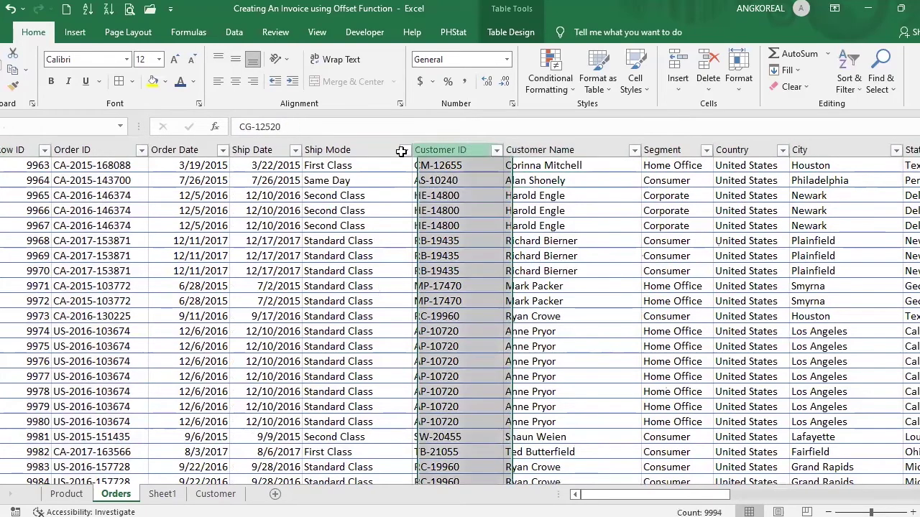
left_click(188, 148, "shift")
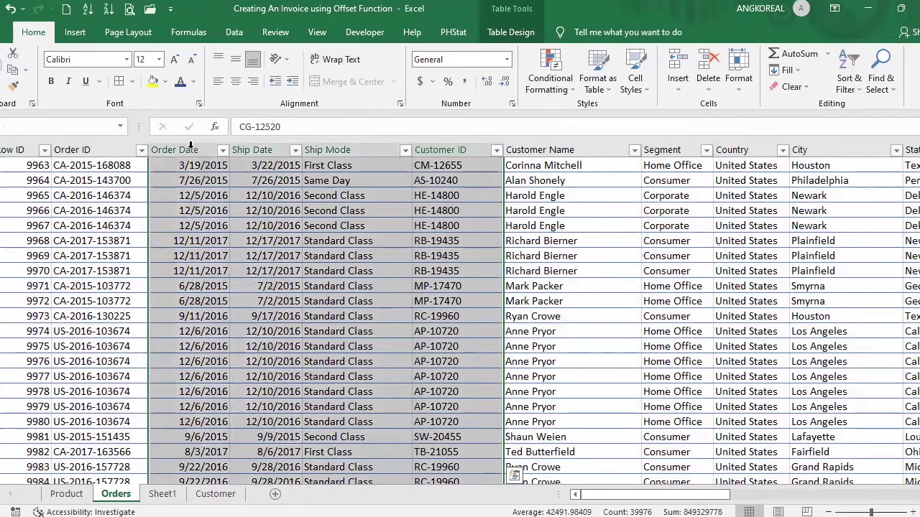
left_click(173, 144)
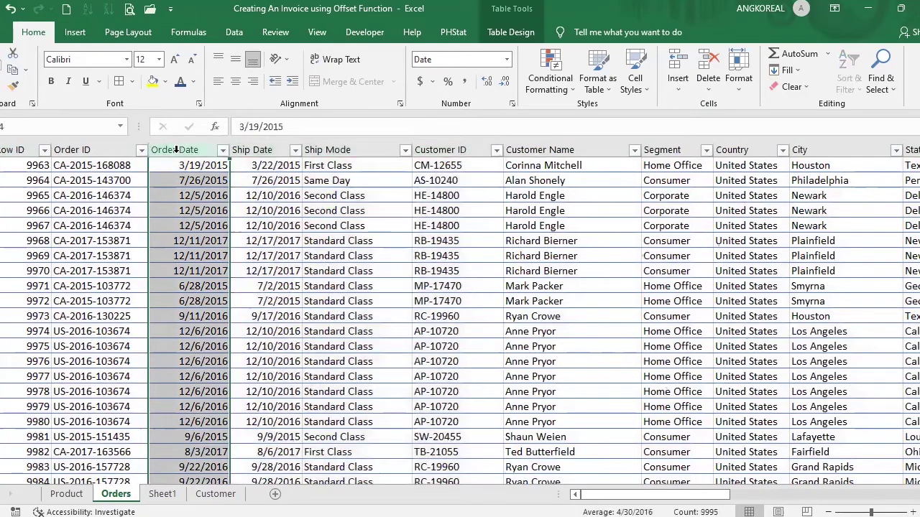
left_click(472, 148, "shift")
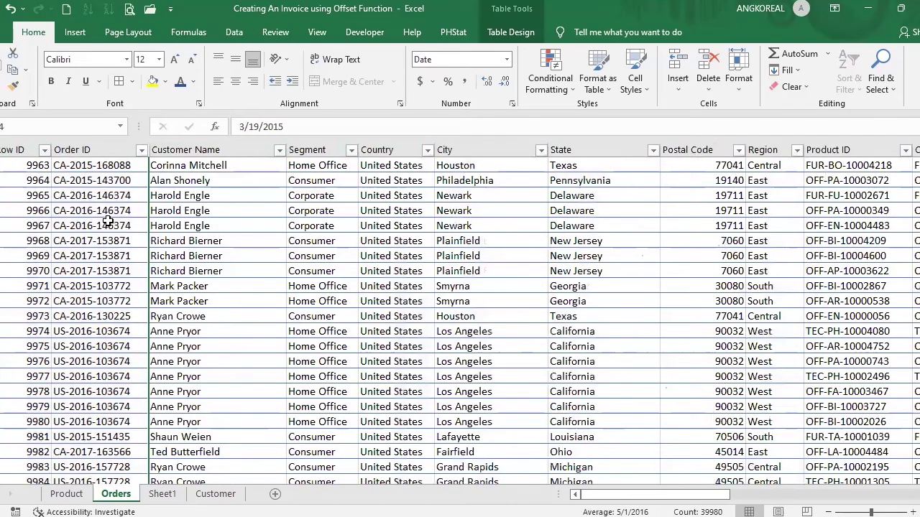
left_click(88, 194)
left_click_drag(211, 194, 122, 223)
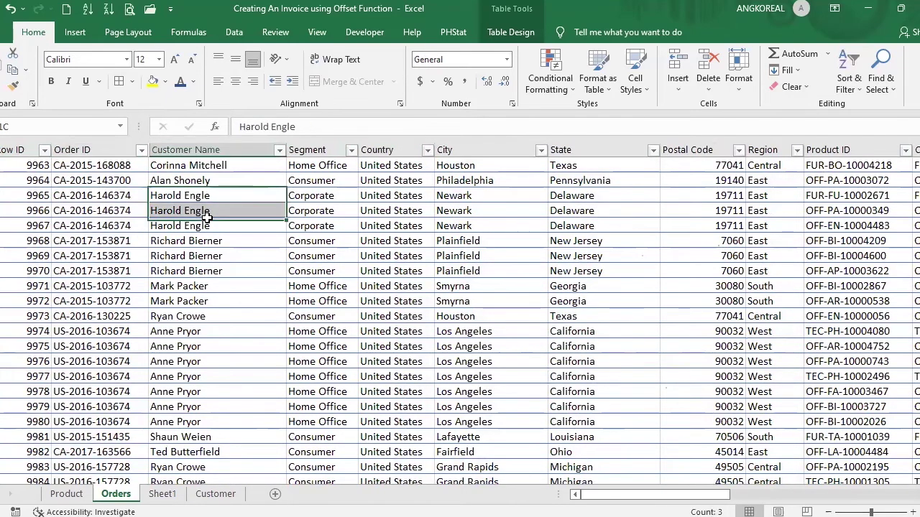
left_click(122, 225)
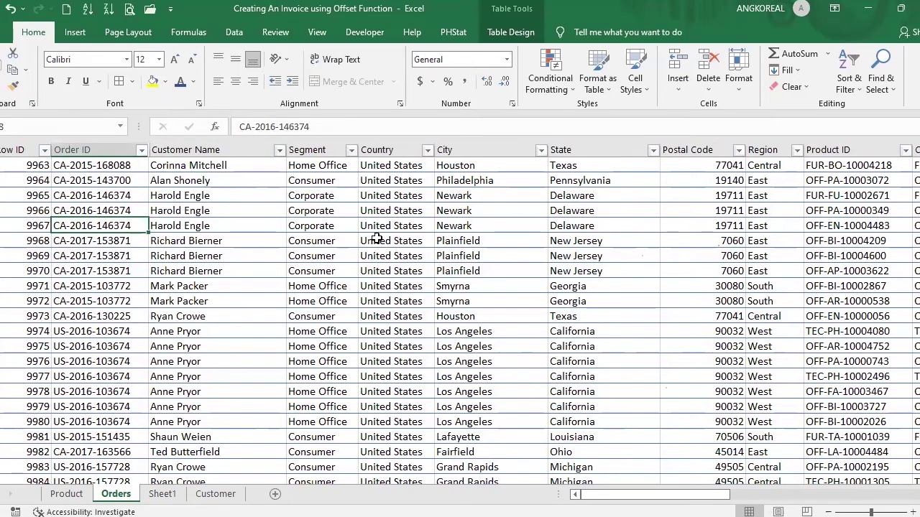
Step: On Sheet1, start an INDEX formula in the cell below Invoice To with Tbl_Order[Customer Name] as the array
left_click(162, 494)
left_click(55, 319)
left_click(63, 291)
type("=")
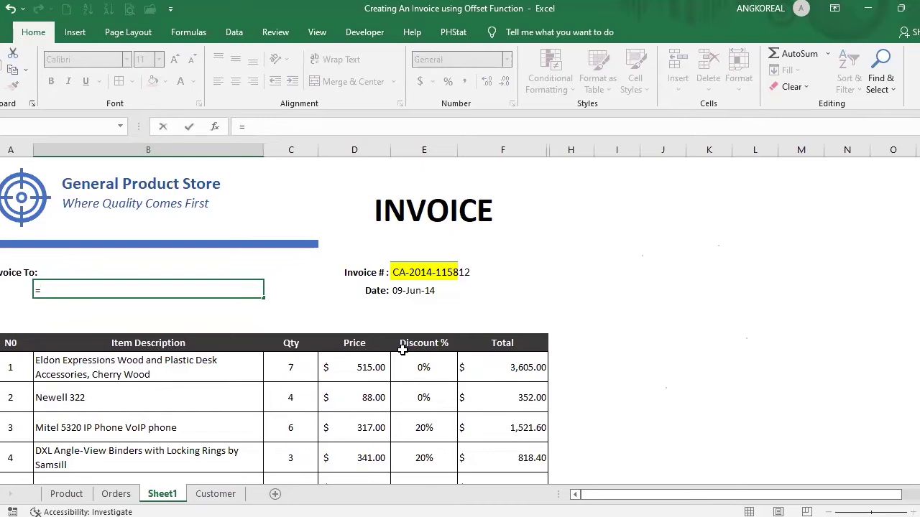
type("INDEX(")
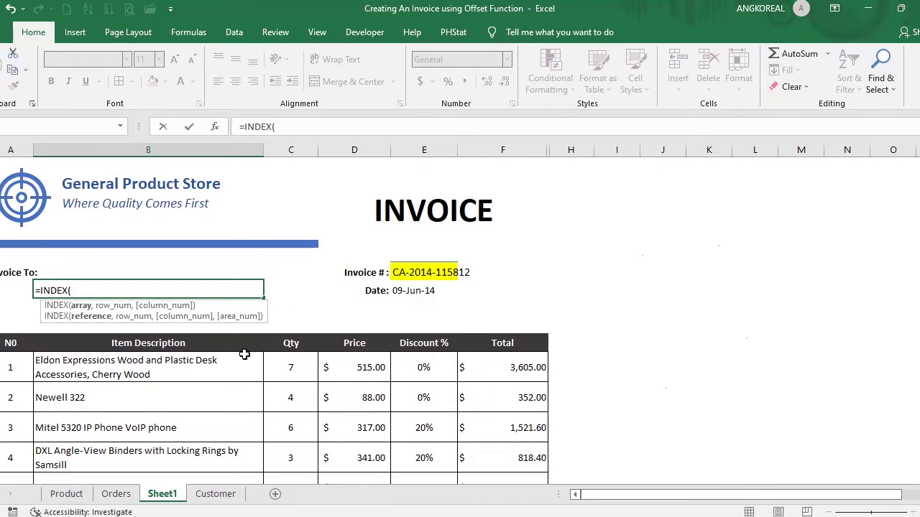
type("tbl")
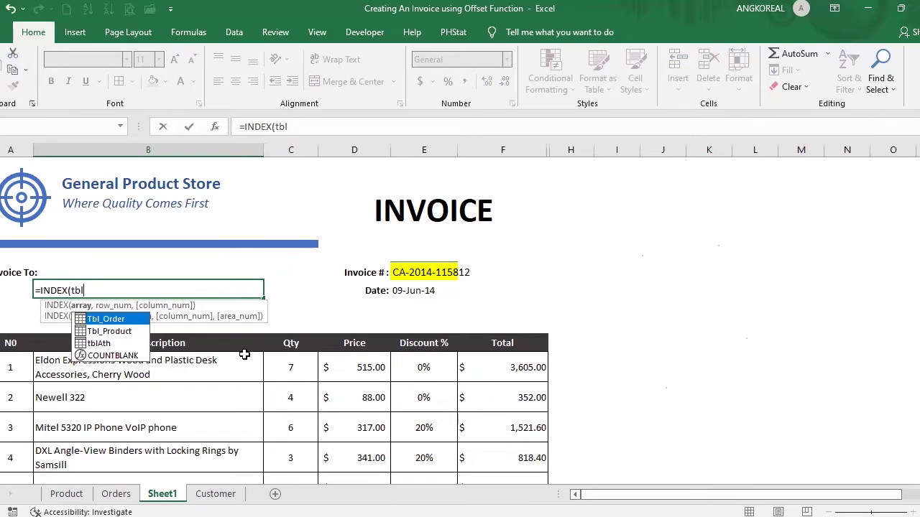
key("Tab")
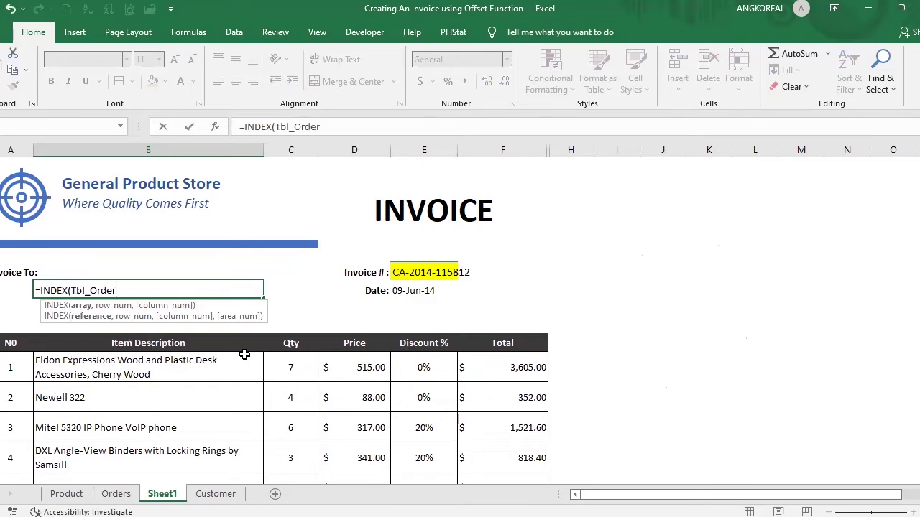
type("[cu")
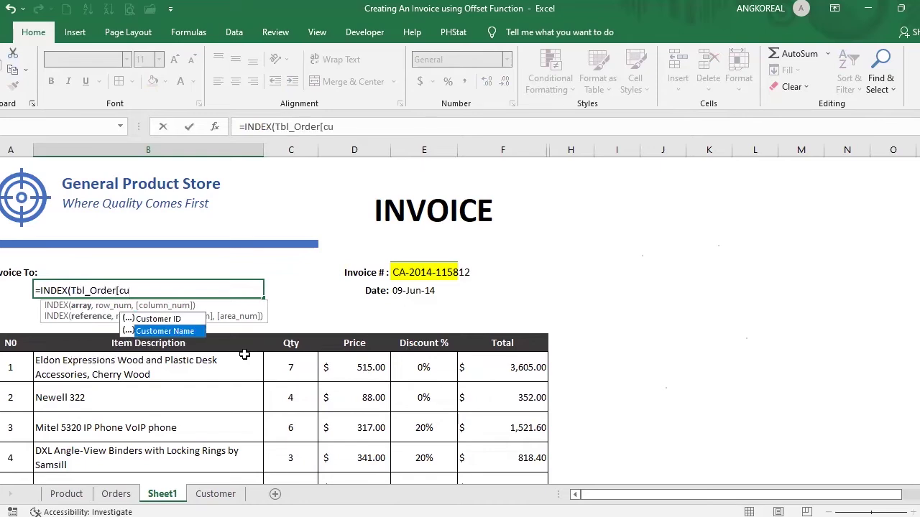
key("Tab")
type("],")
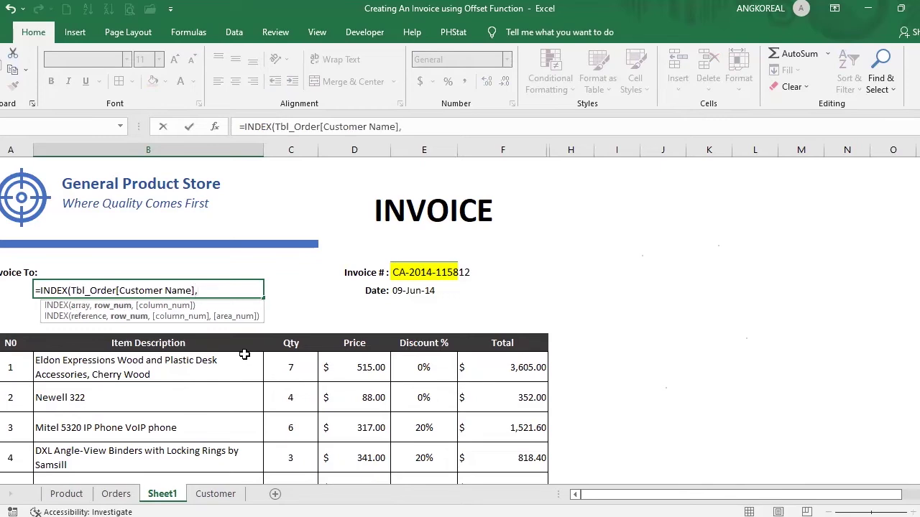
Step: Complete the customer name formula with MATCH(E8,Tbl_Order[Order ID],0) as its row number
type("mat")
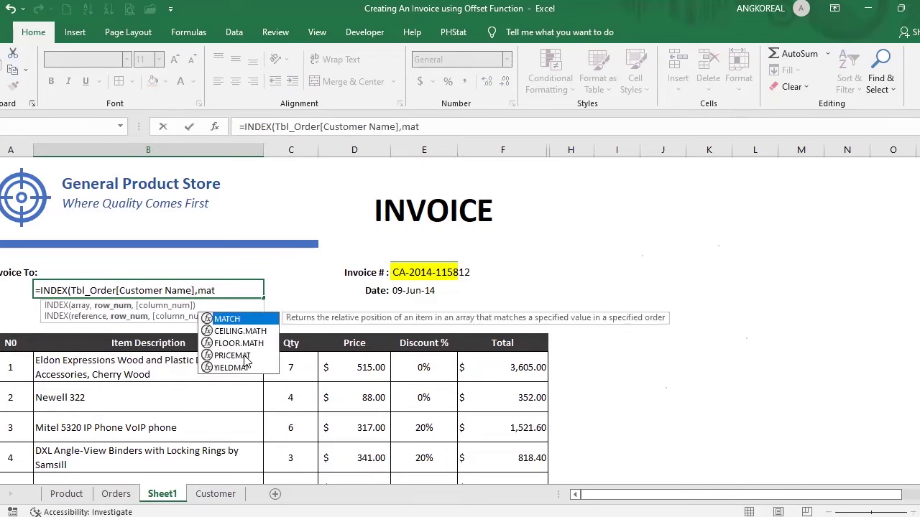
key("Tab")
left_click(424, 275)
type(",")
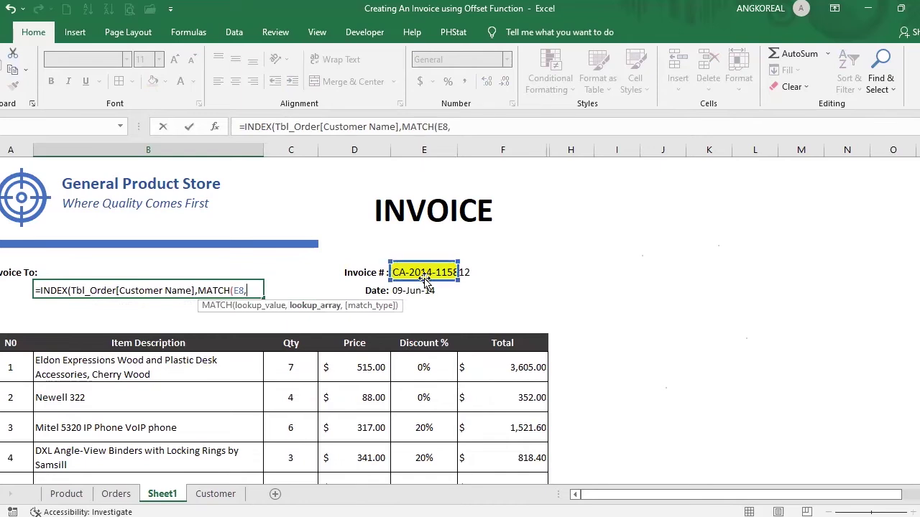
type("Tbl_Order")
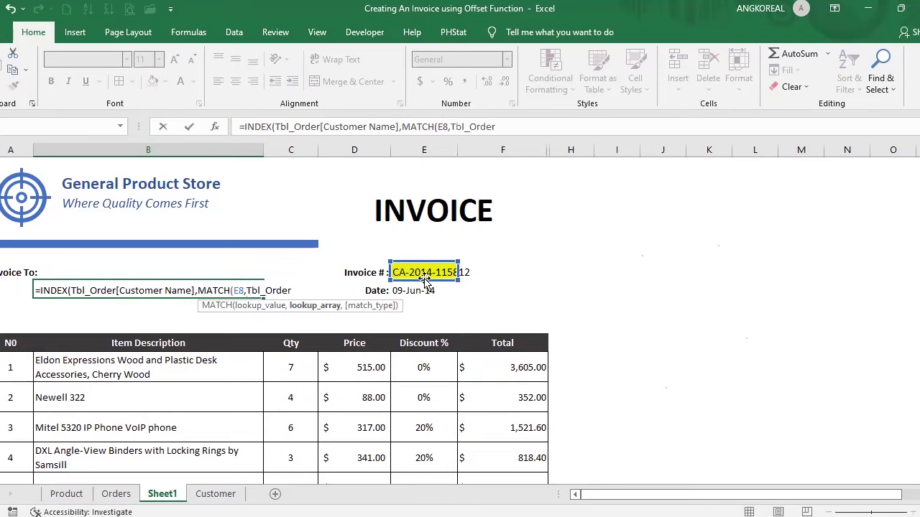
type("[")
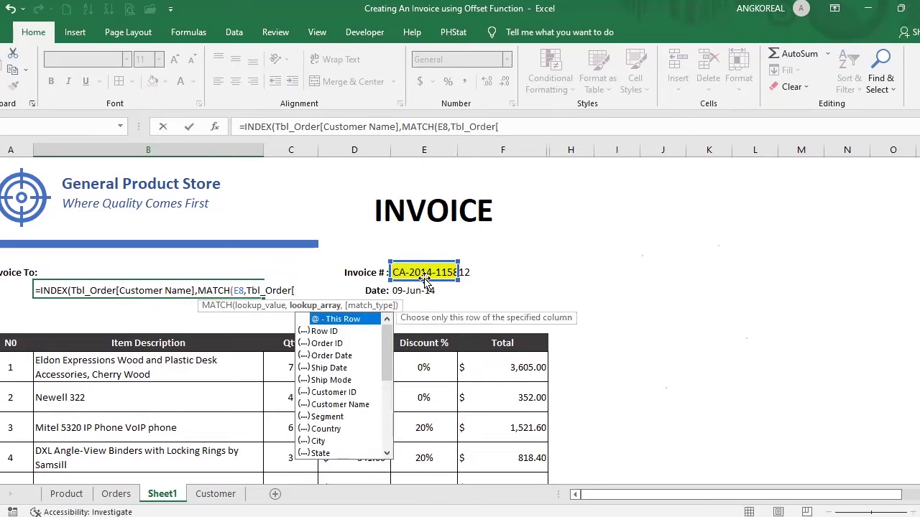
key("Down")
key("Down")
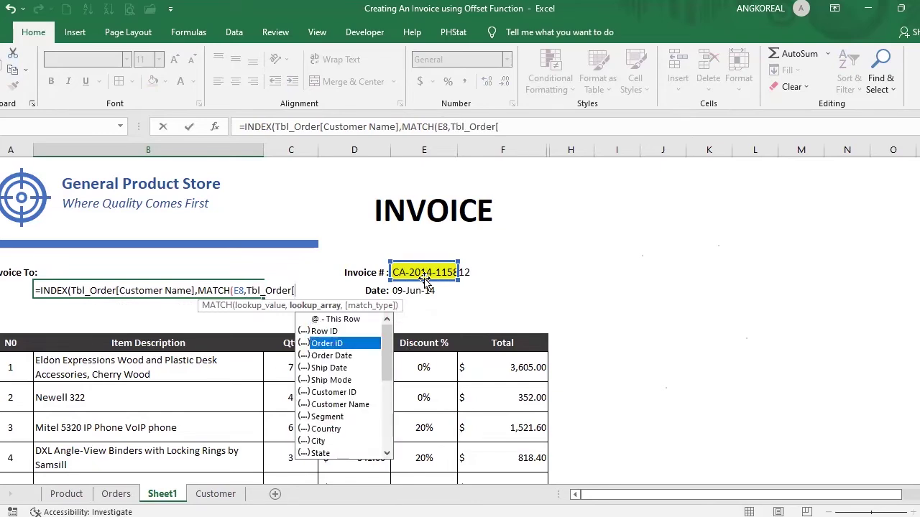
key("Tab")
type("]")
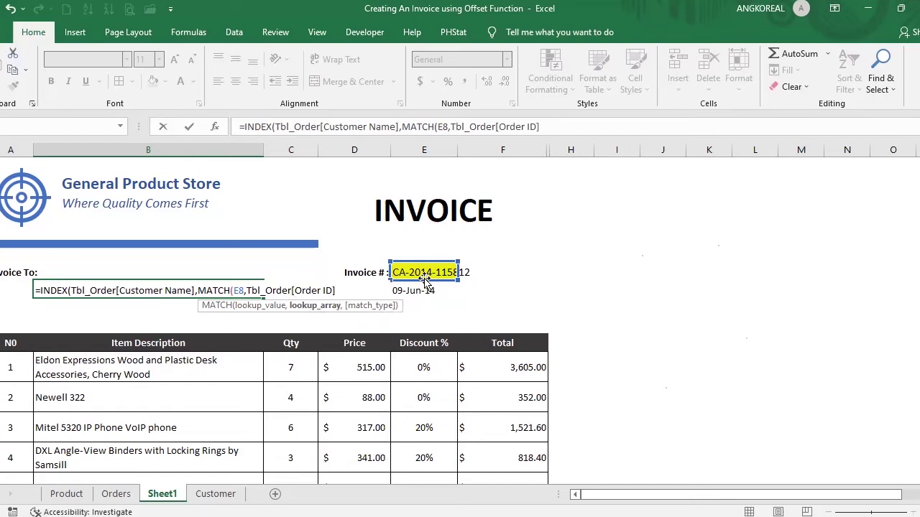
type(",0")
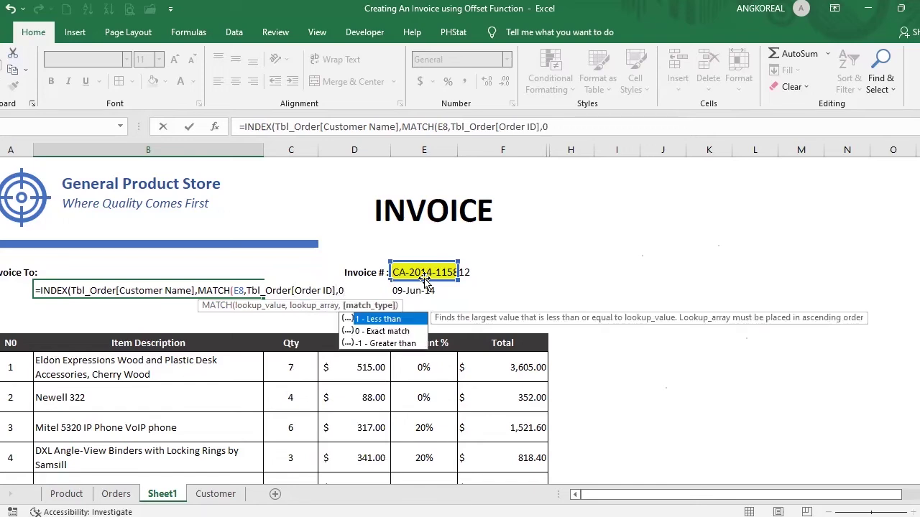
type(")")
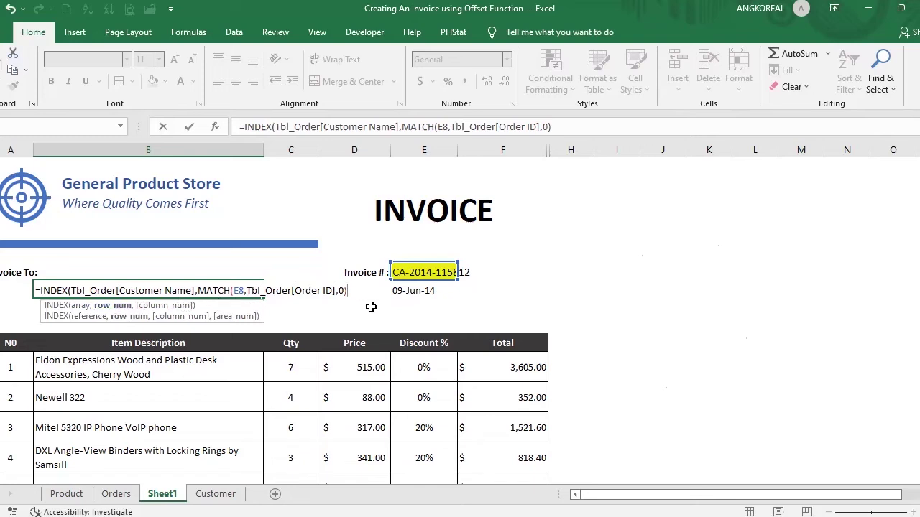
type(")")
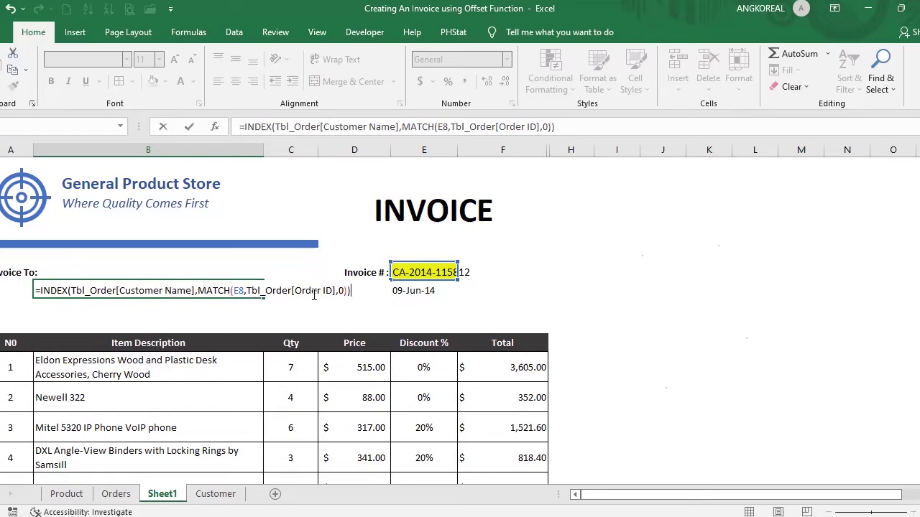
key("Return")
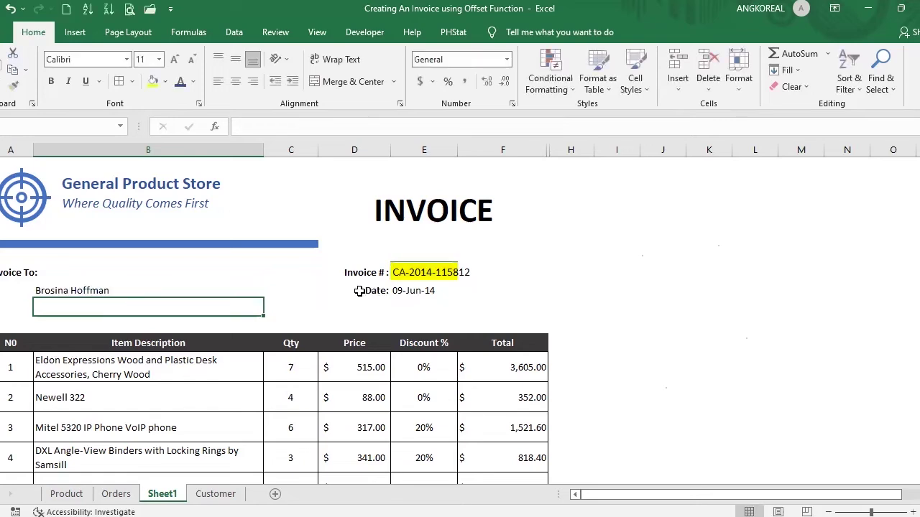
Step: Increase the font size of the Invoice # and Date labels by one step
left_click(57, 289)
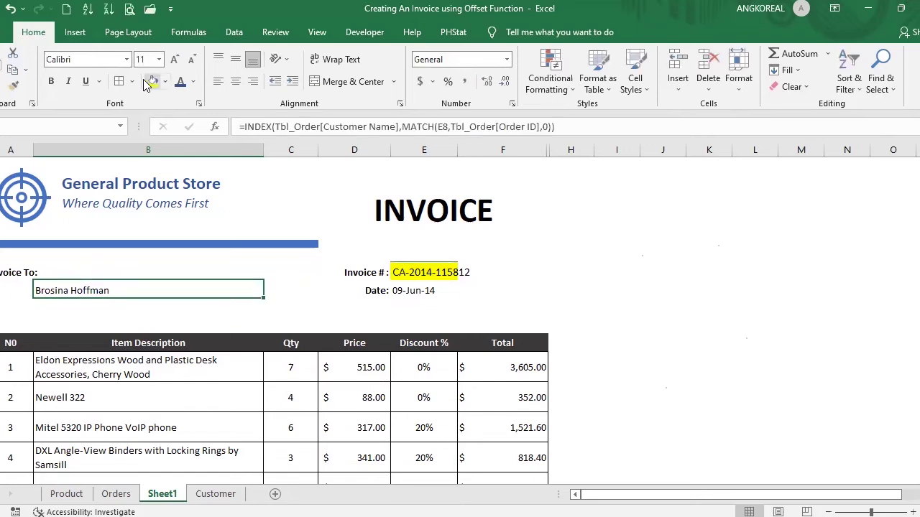
left_click(18, 272)
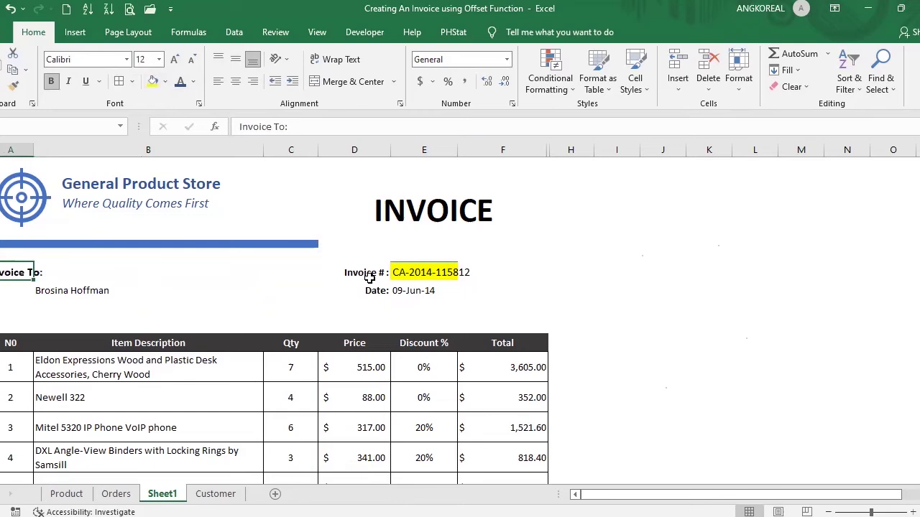
left_click_drag(366, 280, 366, 290)
left_click(174, 59)
left_click(79, 294)
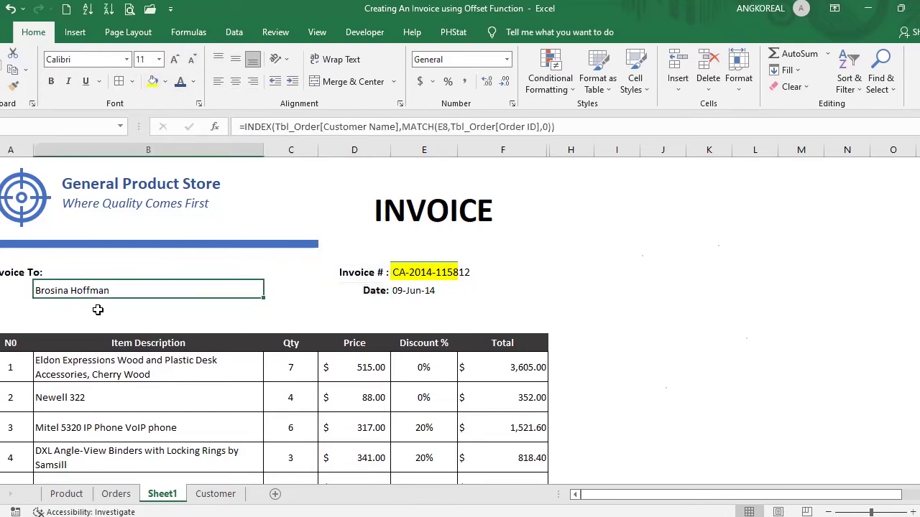
Step: On the Orders sheet, fill the Country, City, State and Postal Code columns with yellow
left_click(97, 309)
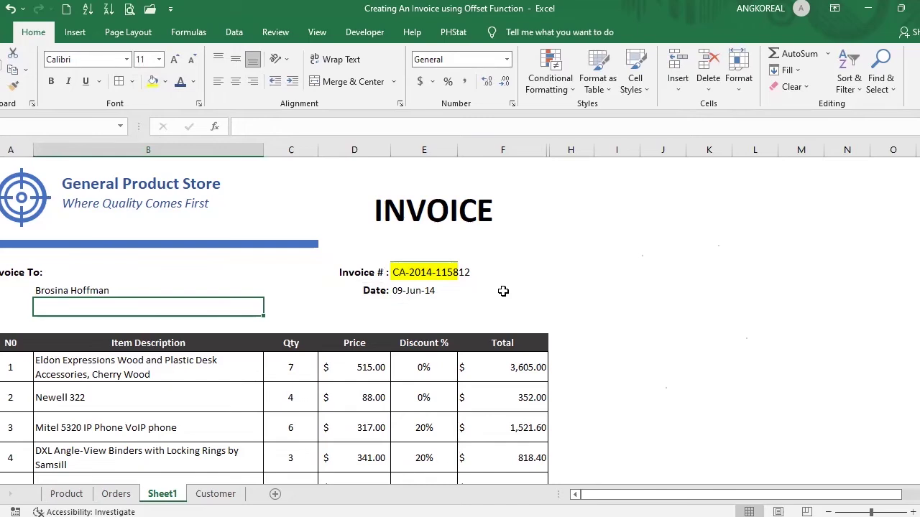
left_click(116, 495)
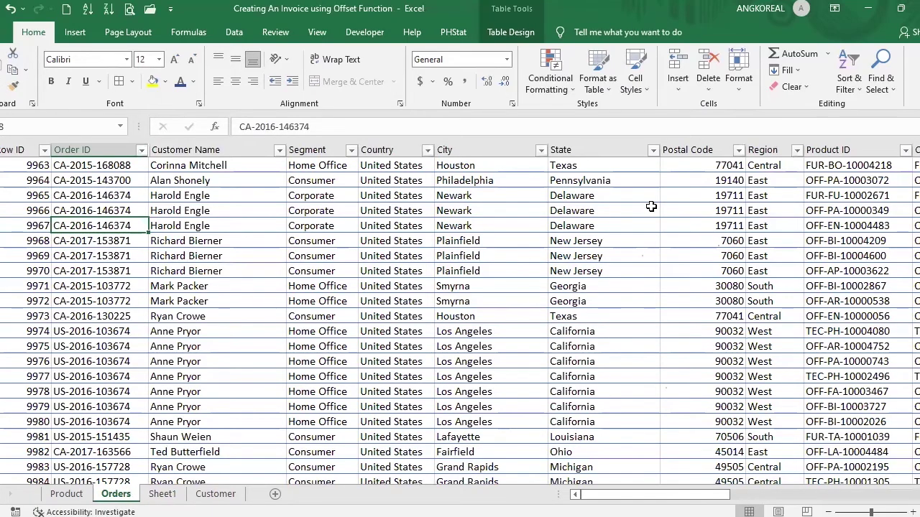
left_click(464, 169)
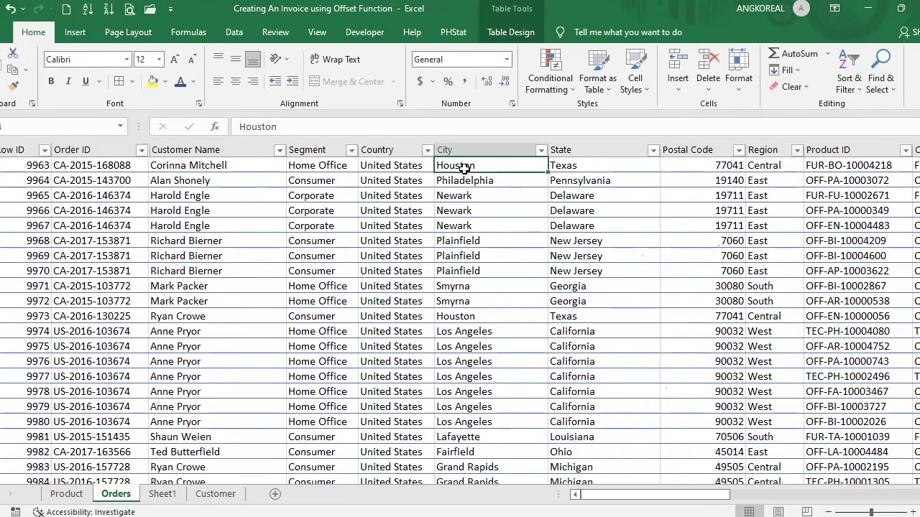
left_click(387, 149)
key("shift+Right")
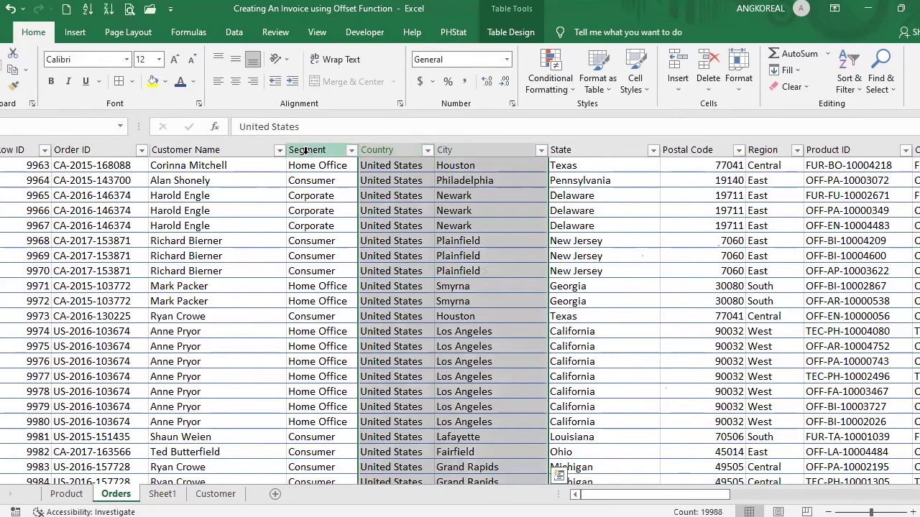
left_click(305, 150)
left_click(337, 165)
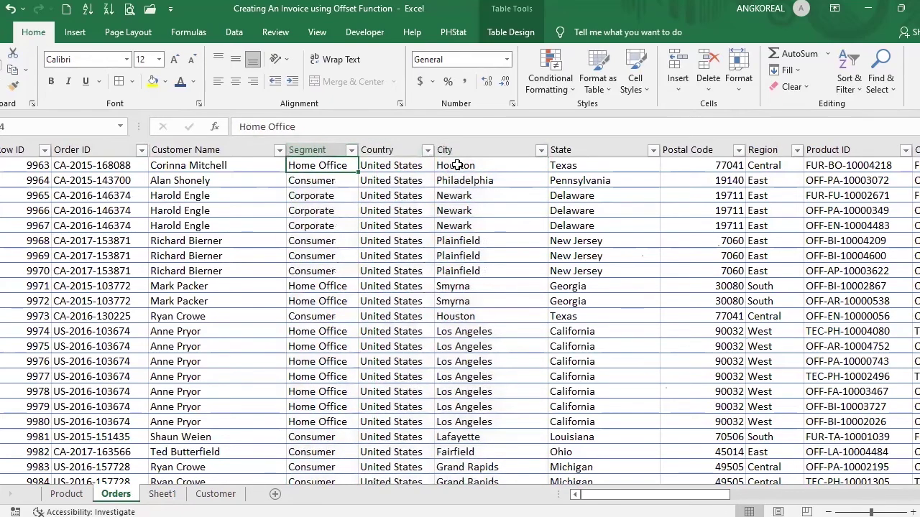
left_click(386, 150)
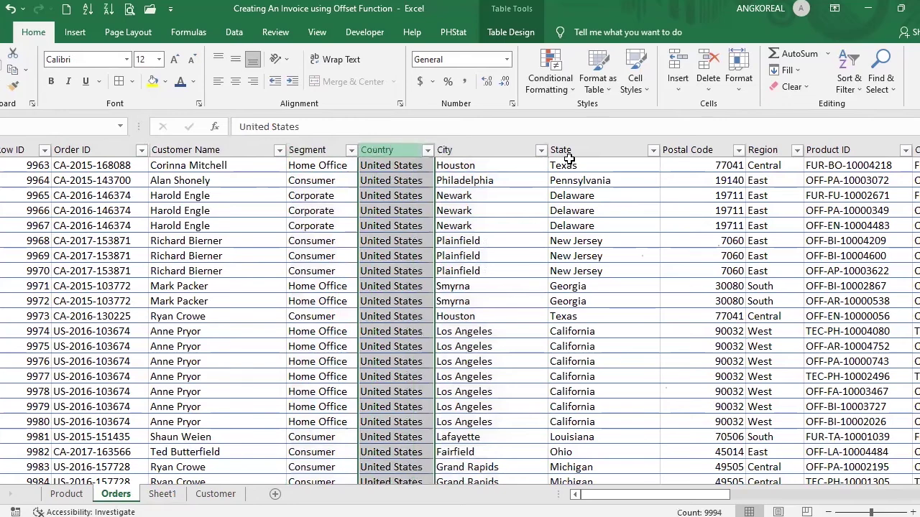
key("shift+Right")
key("shift+Right")
key("shift+Right")
left_click(156, 82)
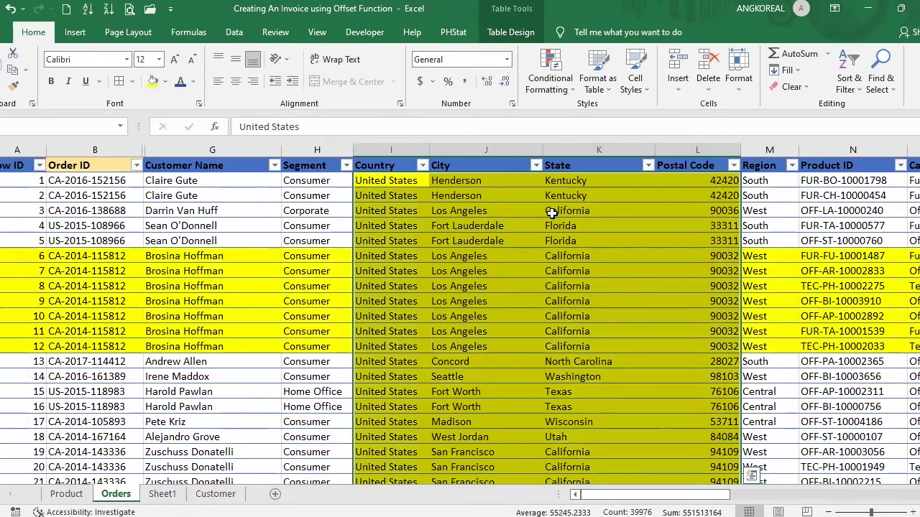
Step: Examine the highlighted Country, City, State and Postal Code columns and the order IDs of the highlighted rows
left_click(479, 210)
key("Down")
key("Left")
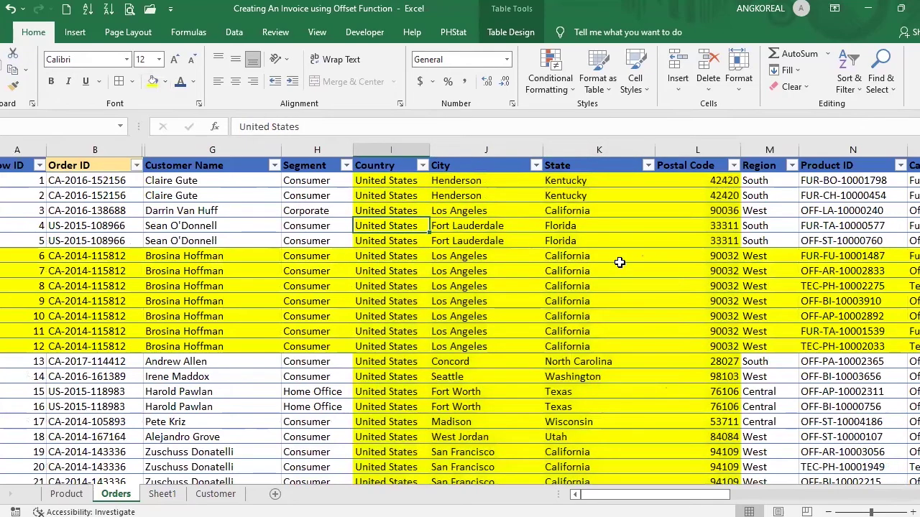
left_click(373, 182)
left_click_drag(438, 181, 708, 179)
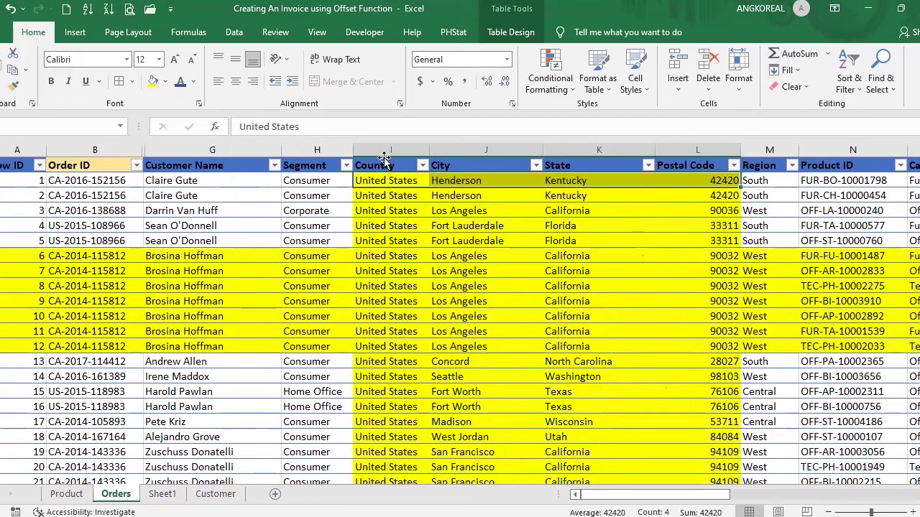
left_click(385, 155)
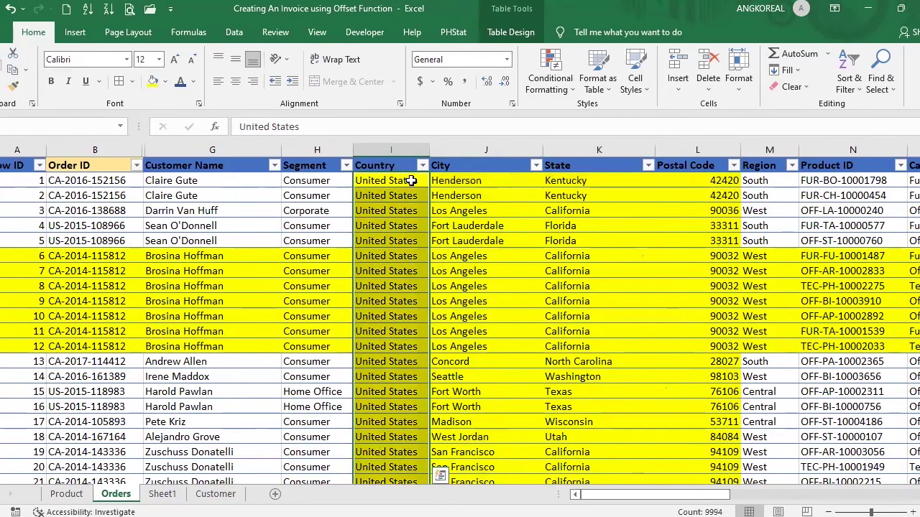
left_click(470, 159)
left_click(596, 157)
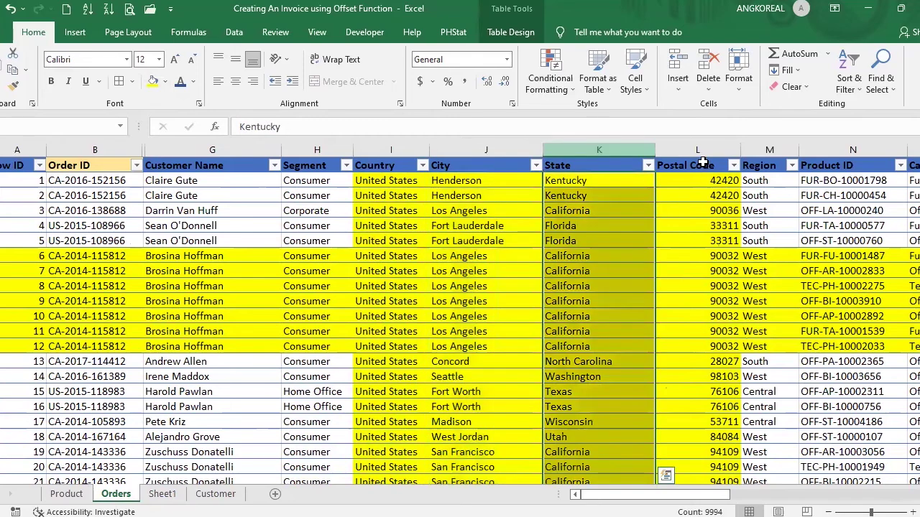
left_click(697, 164)
left_click(697, 187)
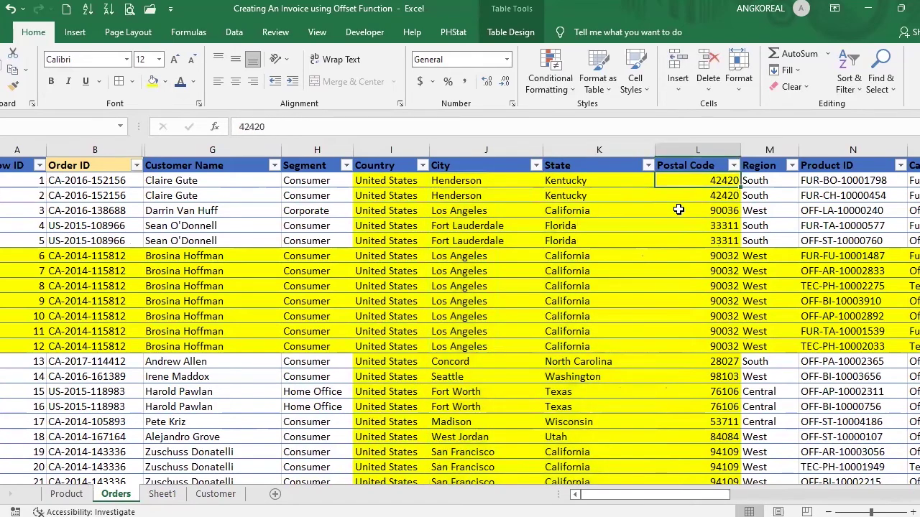
left_click_drag(87, 258, 87, 347)
mouse_move(86, 270)
left_mouse_down()
mouse_move(79, 261)
mouse_move(99, 262)
left_mouse_up()
Step: On Sheet1, start an INDEX formula in the cell below the customer name with Tbl_Order[Country] as its array
left_click(163, 493)
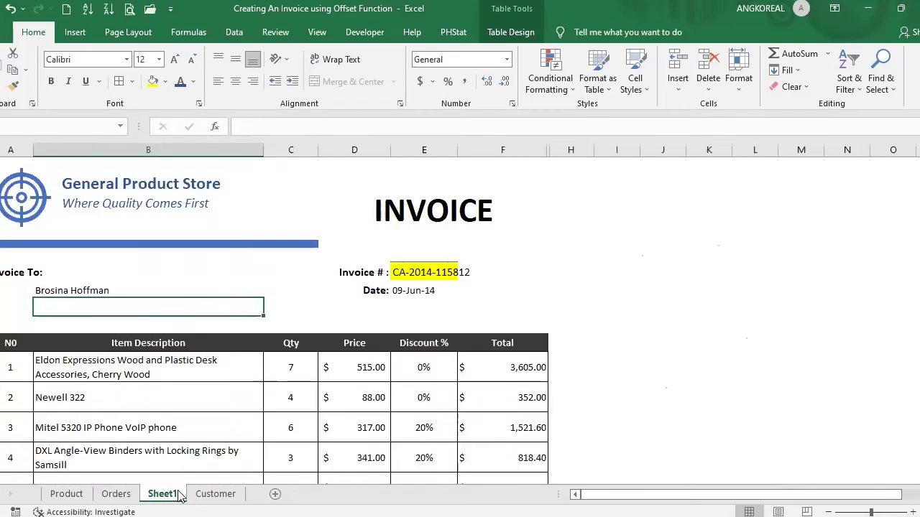
type("=")
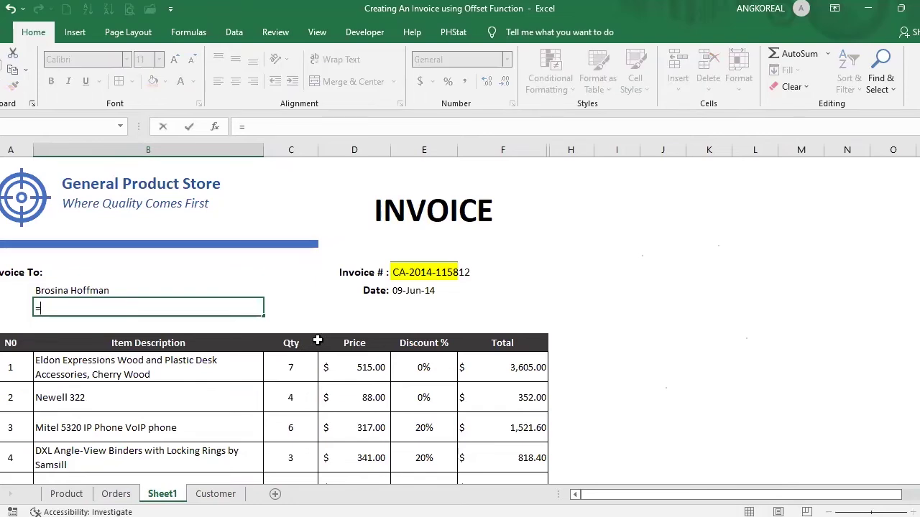
type("INDEX(")
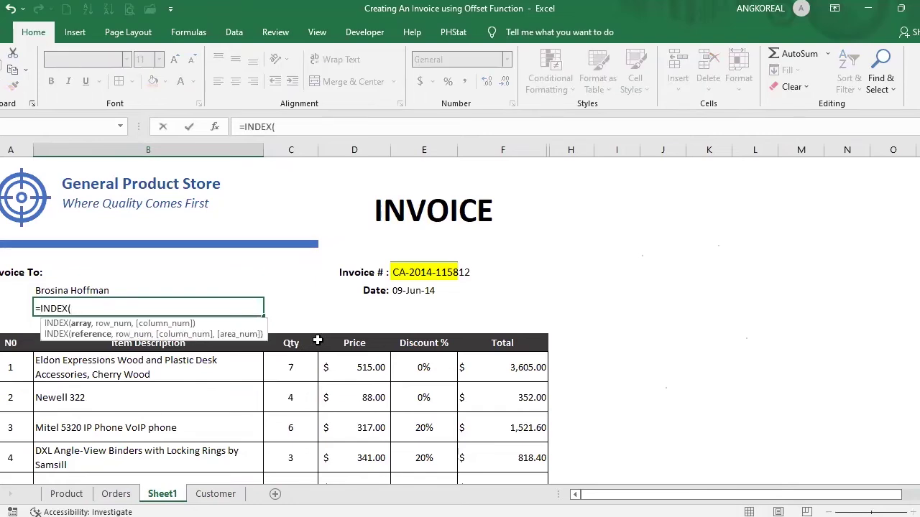
type("Tbl_Order")
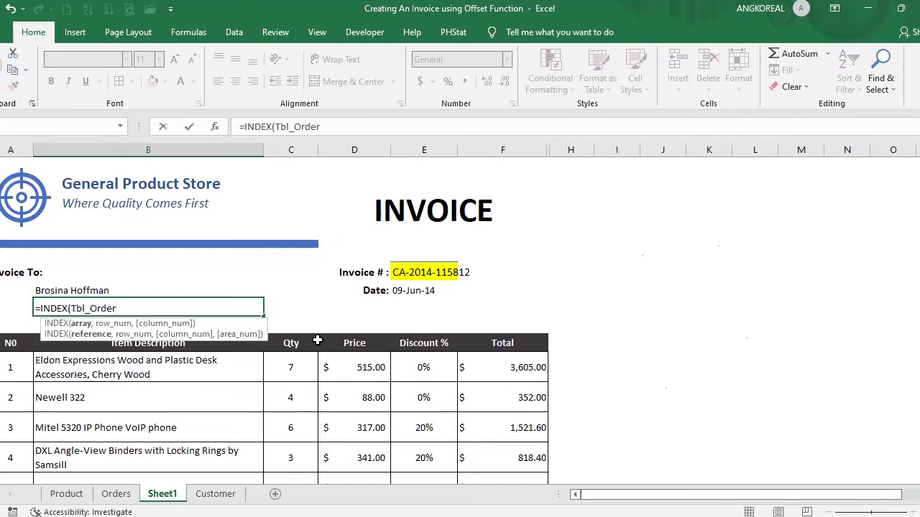
type("[")
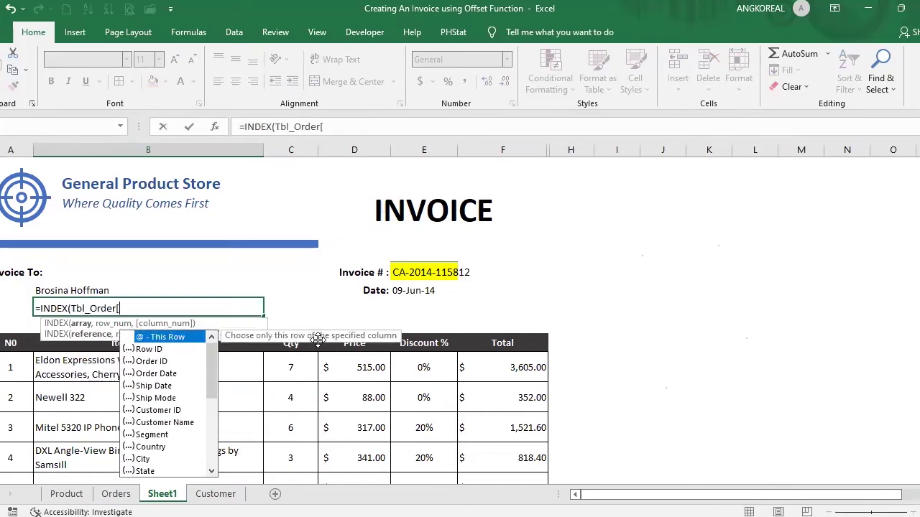
key("Down")
key("Down")
key("Down")
key("Down")
key("Down")
key("Down")
key("Down")
key("Down")
key("Down")
key("Down")
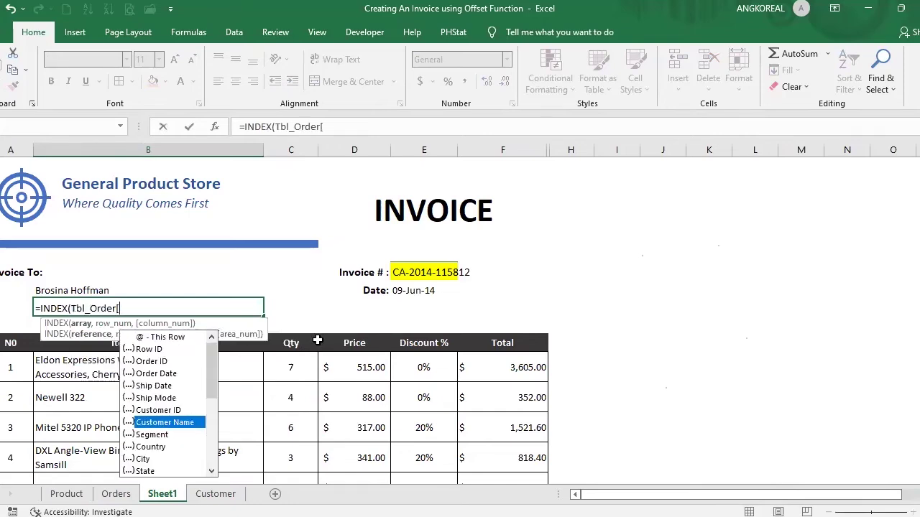
key("Up")
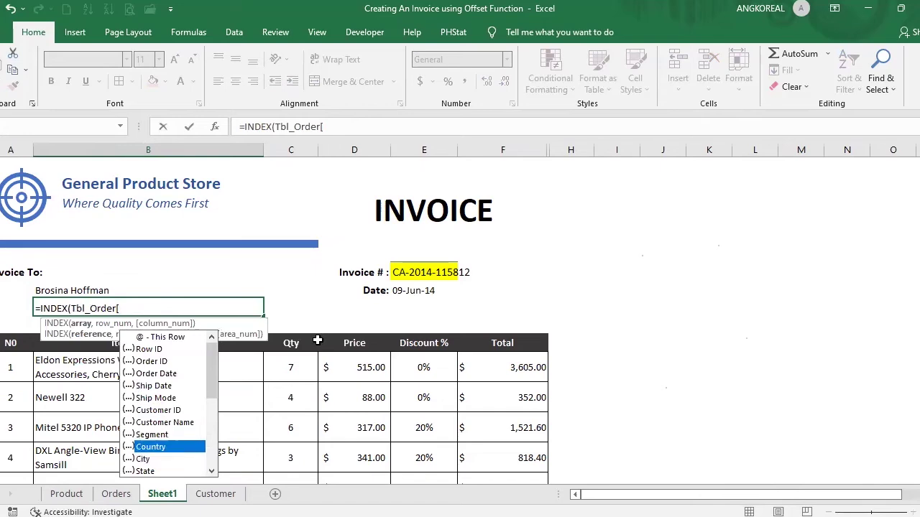
key("Tab")
type("]")
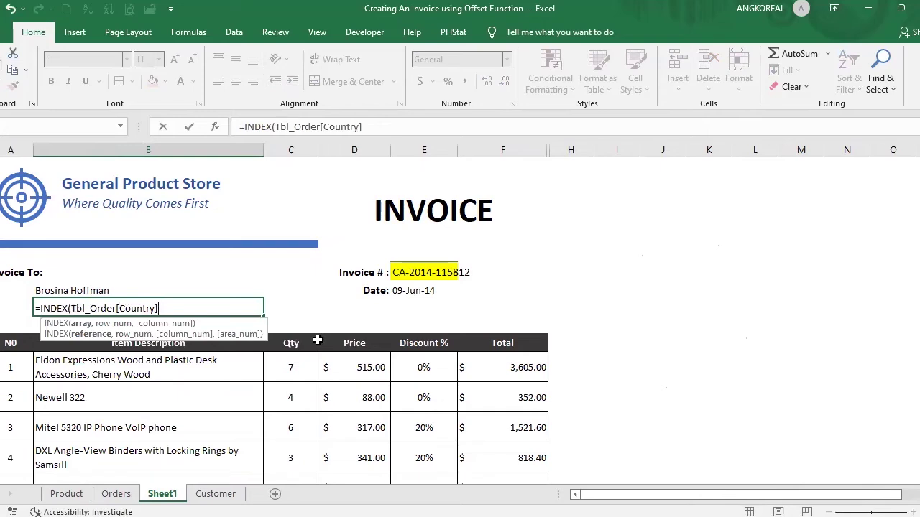
type(",")
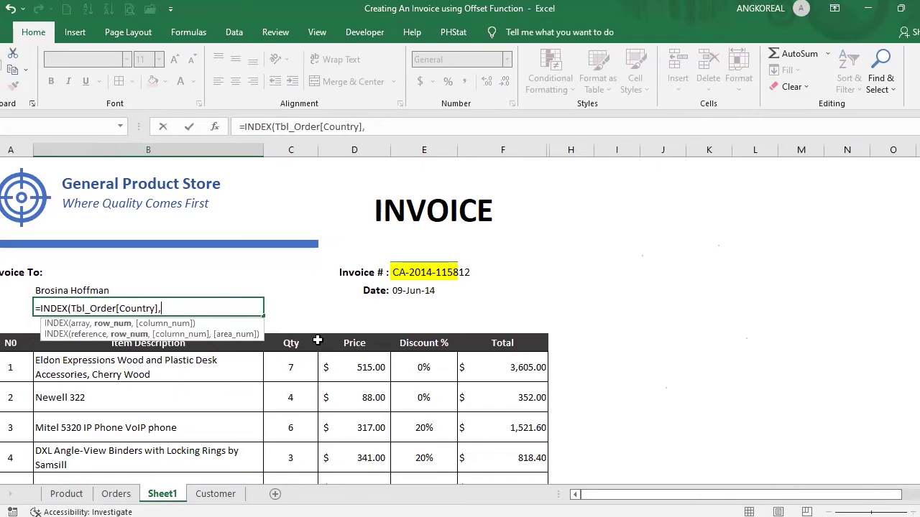
Step: Complete the country formula with MATCH(E8,Tbl_Order[Order ID],0) as its row number and close both parentheses
type("mat")
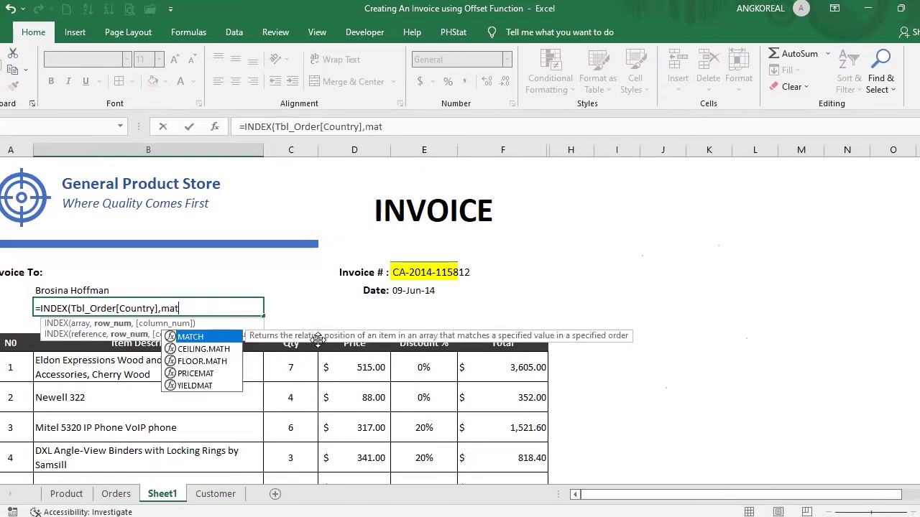
key("Tab")
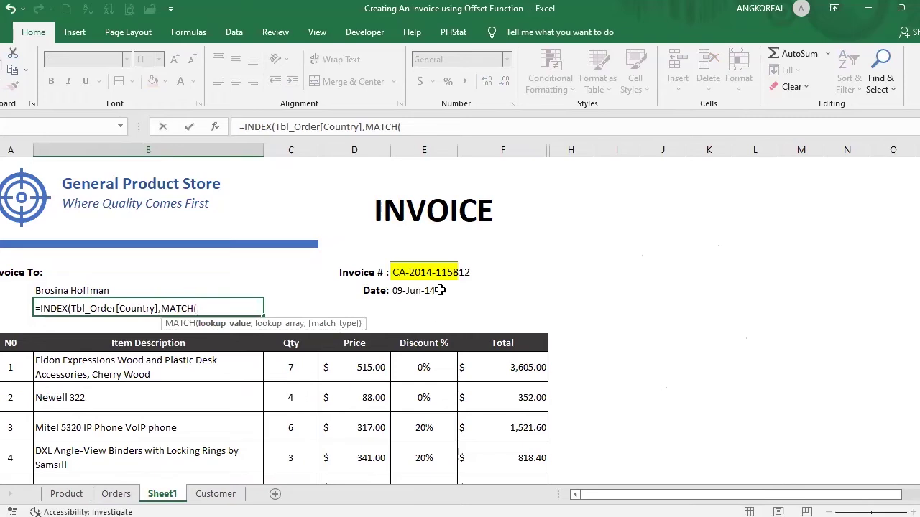
left_click(413, 272)
type(",")
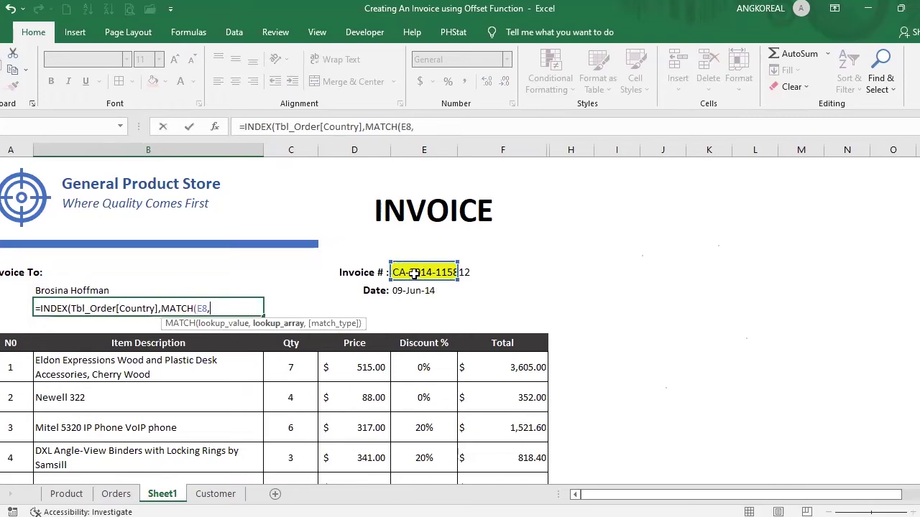
type("tbl")
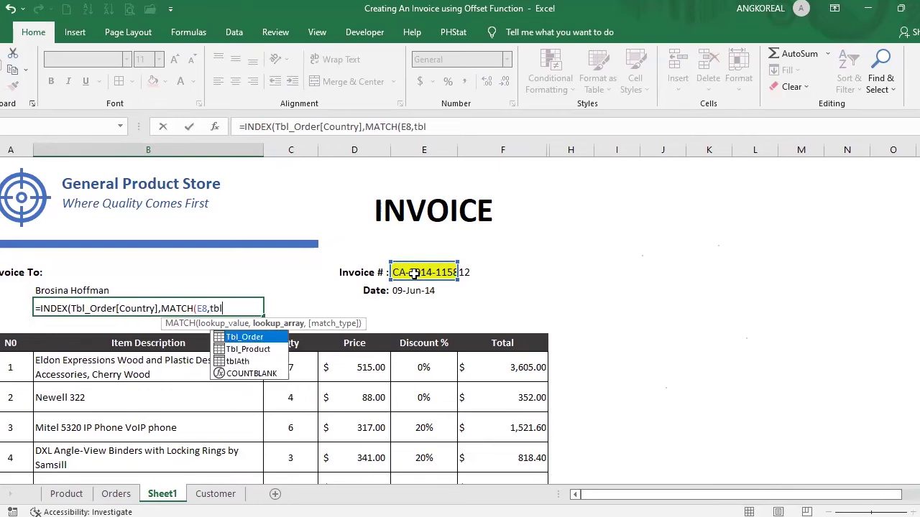
key("Tab")
type("[")
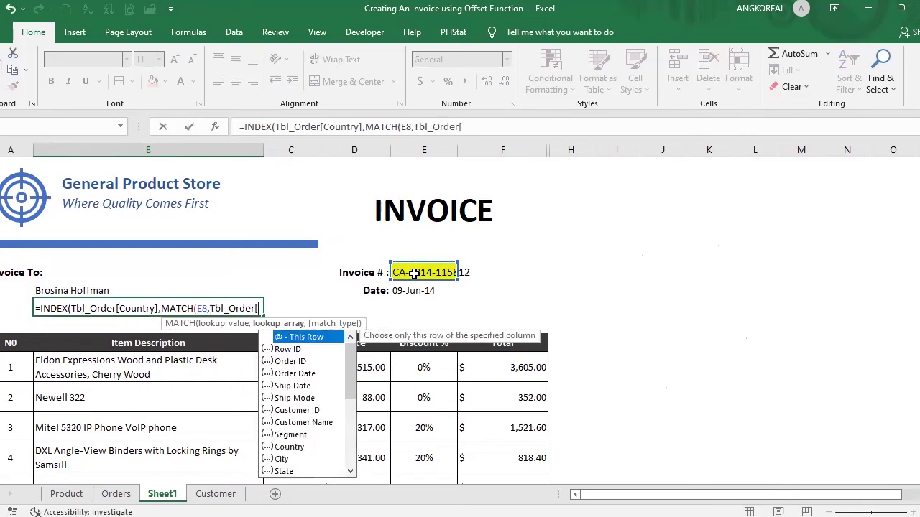
key("Down")
key("Down")
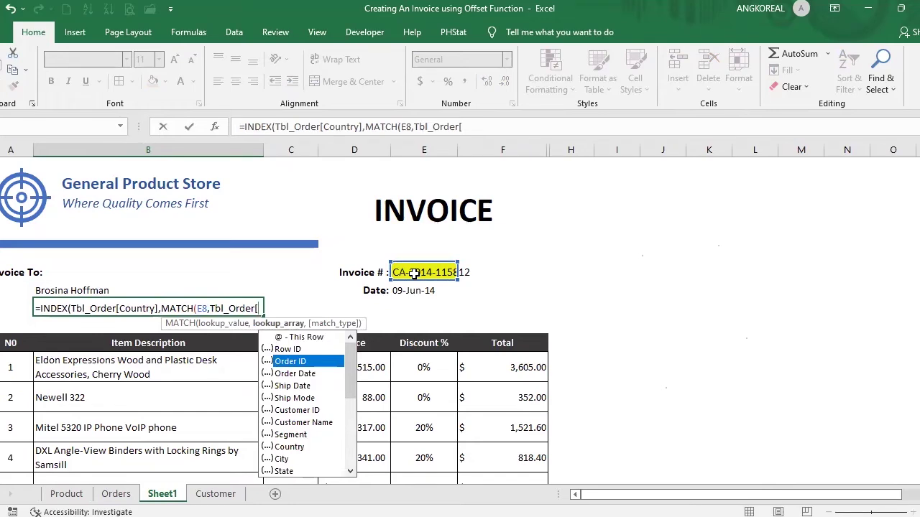
key("Tab")
type("]")
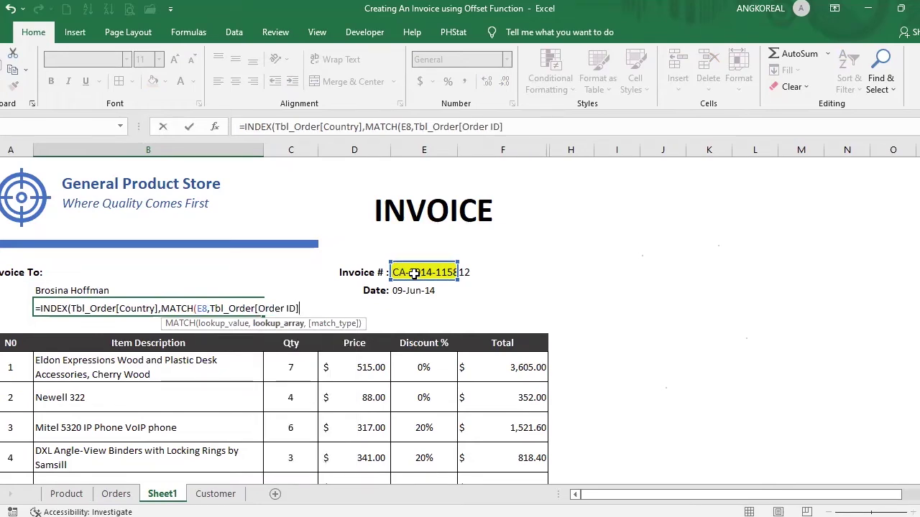
type(",0")
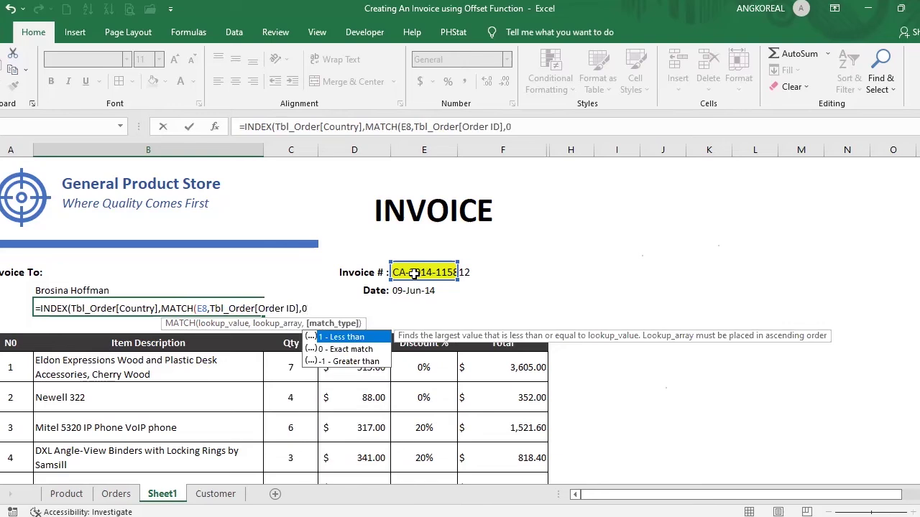
type(")")
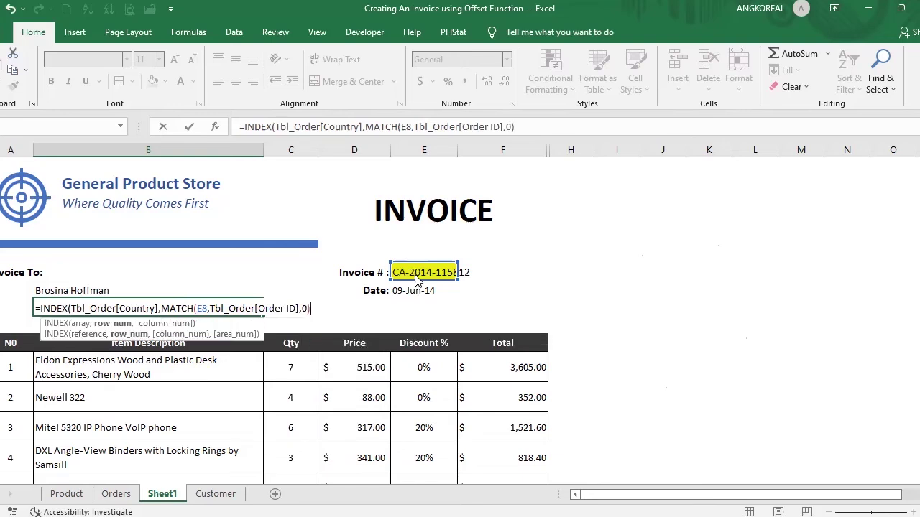
key("Return")
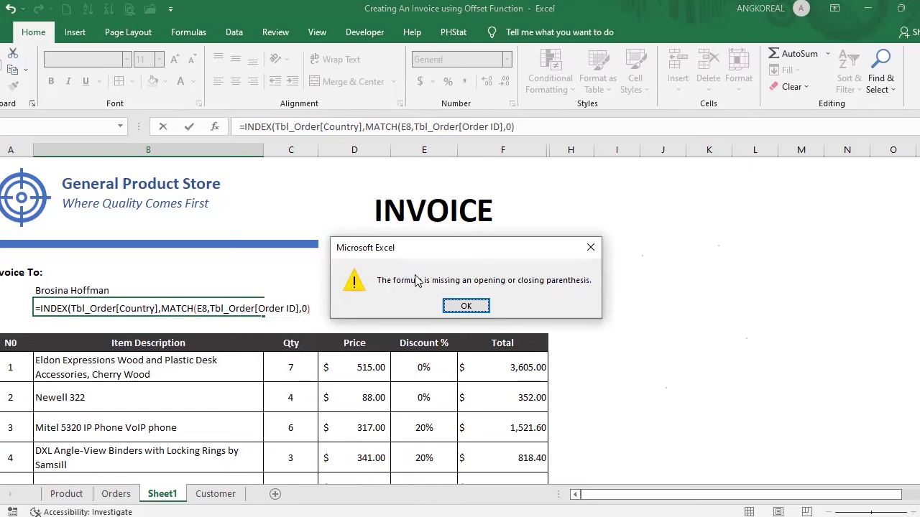
left_click(466, 306)
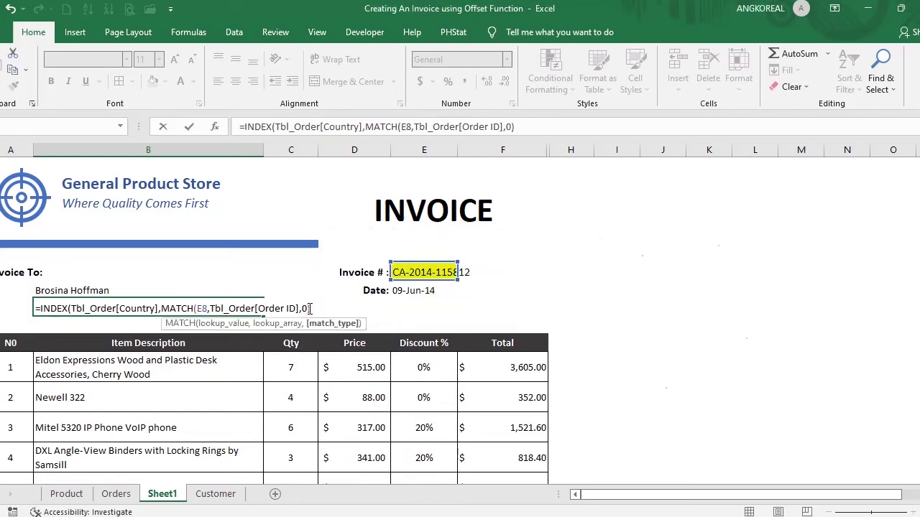
type(")")
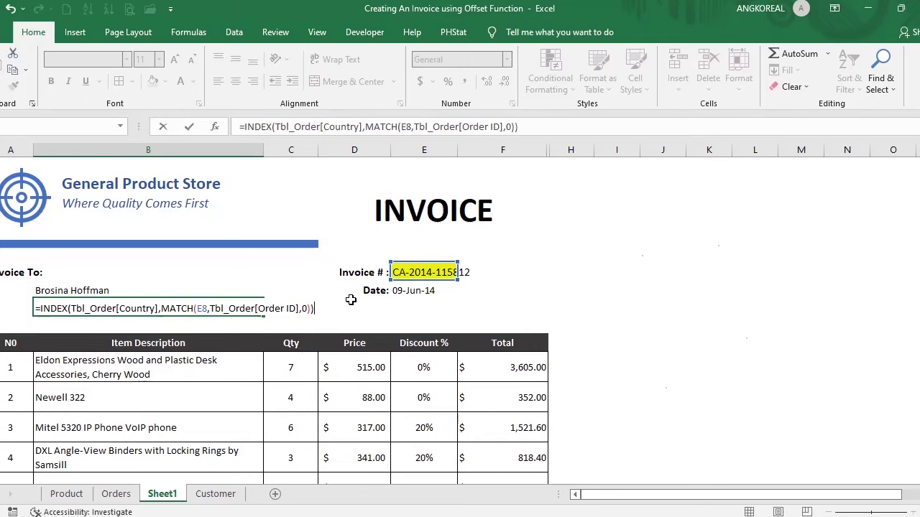
key("Return")
Step: Copy the whole INDEX and MATCH expression, without its equals sign, from the country formula below the customer name
left_click(64, 296)
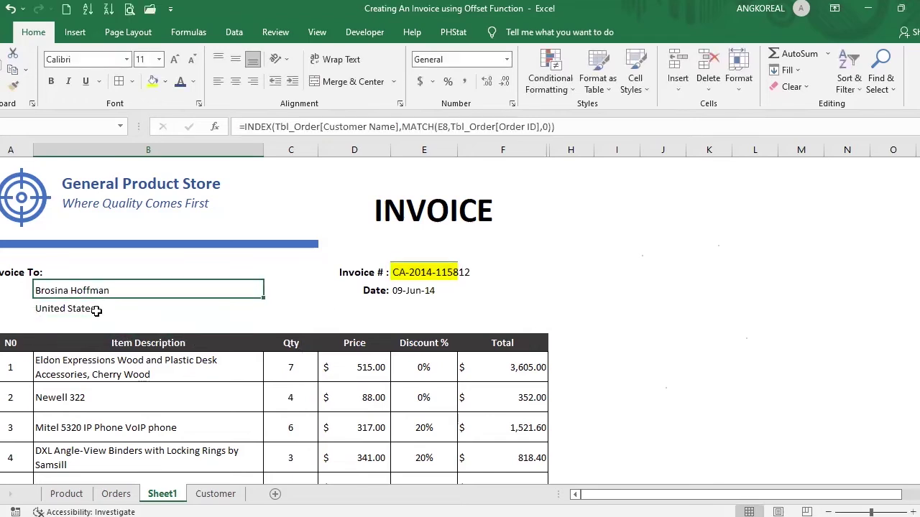
left_click(94, 309)
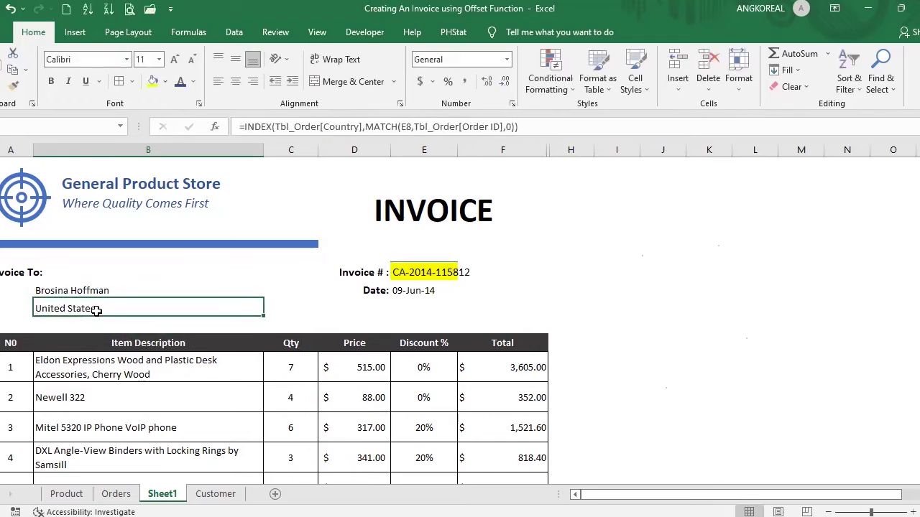
left_click(289, 307)
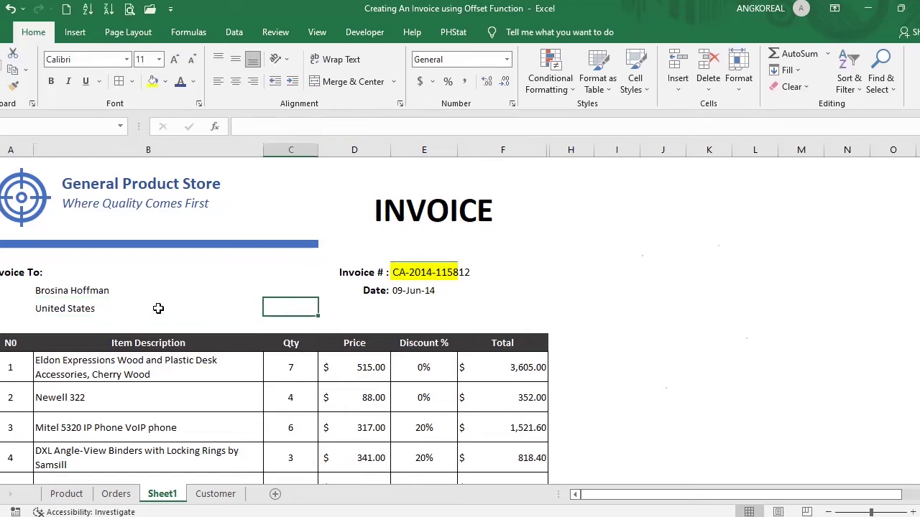
left_click(158, 308)
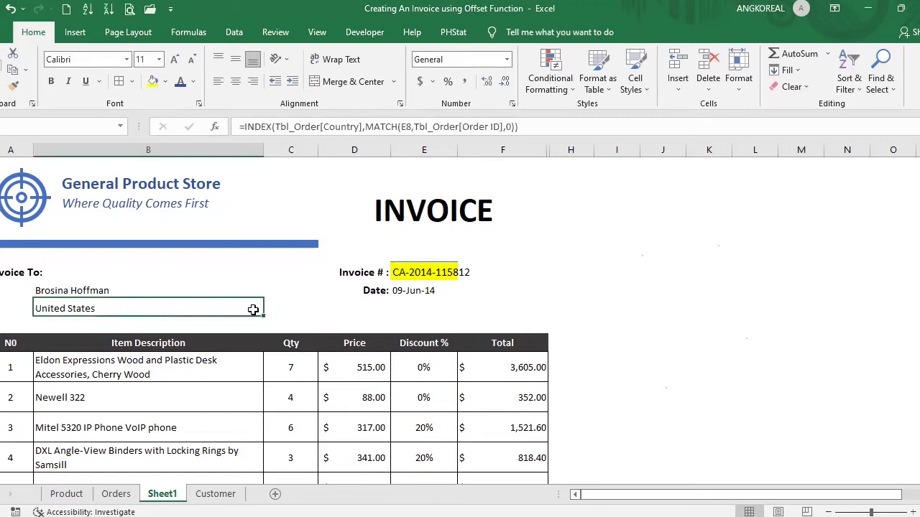
left_click(350, 126)
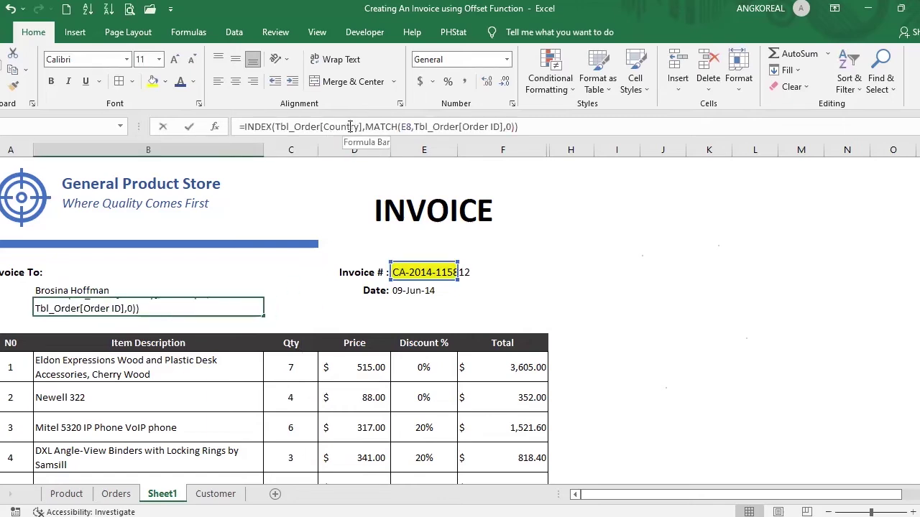
left_click(118, 308)
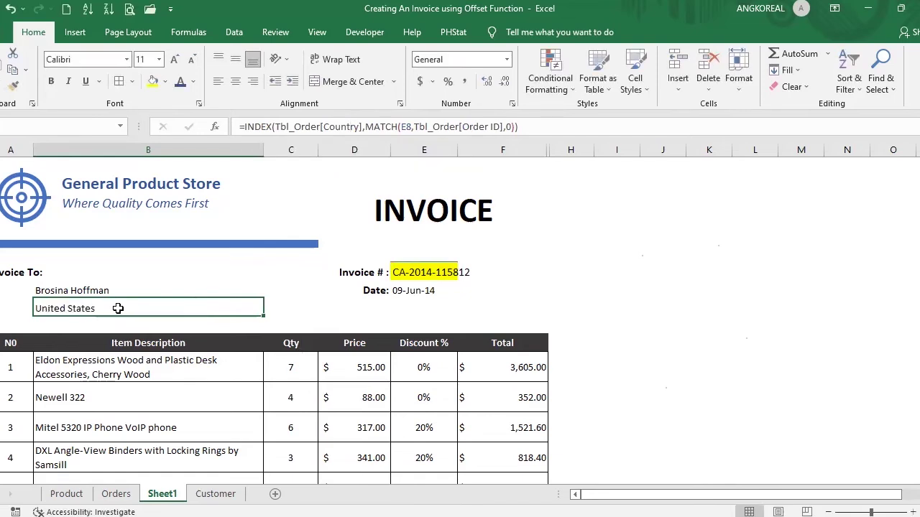
double_click(118, 308)
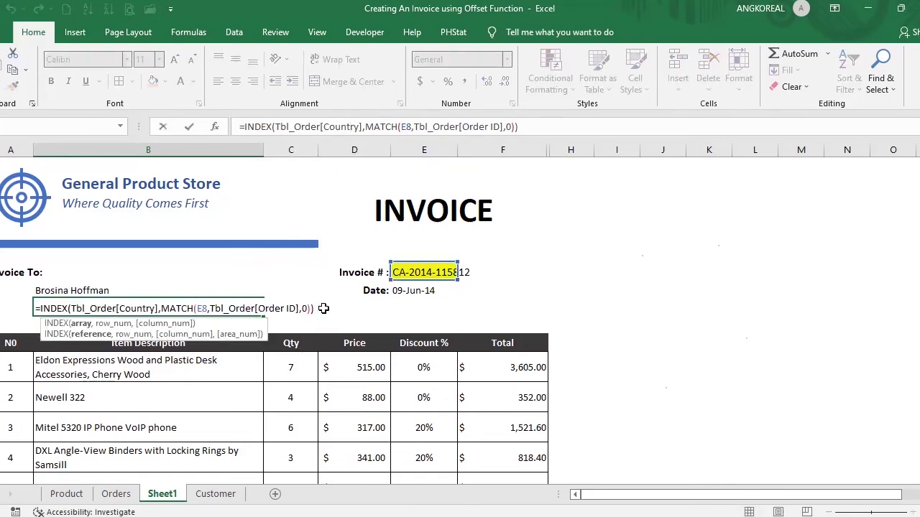
key("Tab")
key("Tab")
double_click(95, 314)
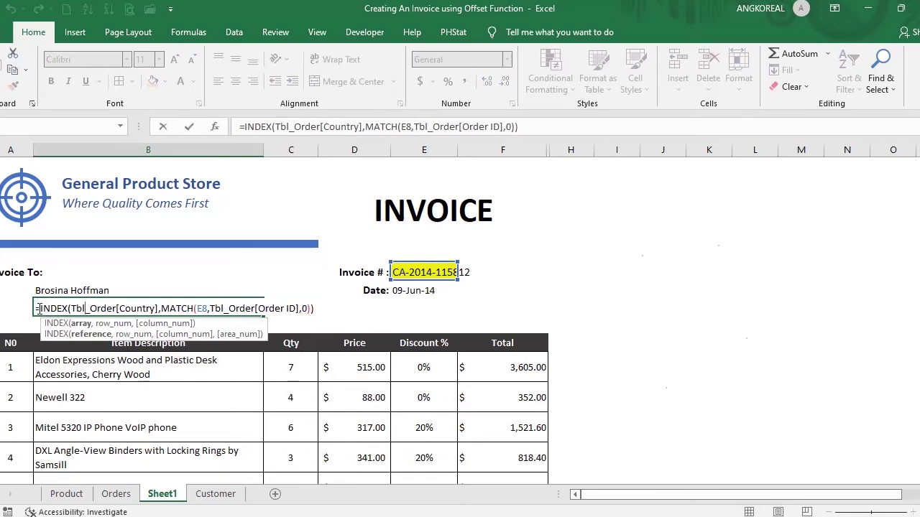
left_click_drag(39, 308, 357, 314)
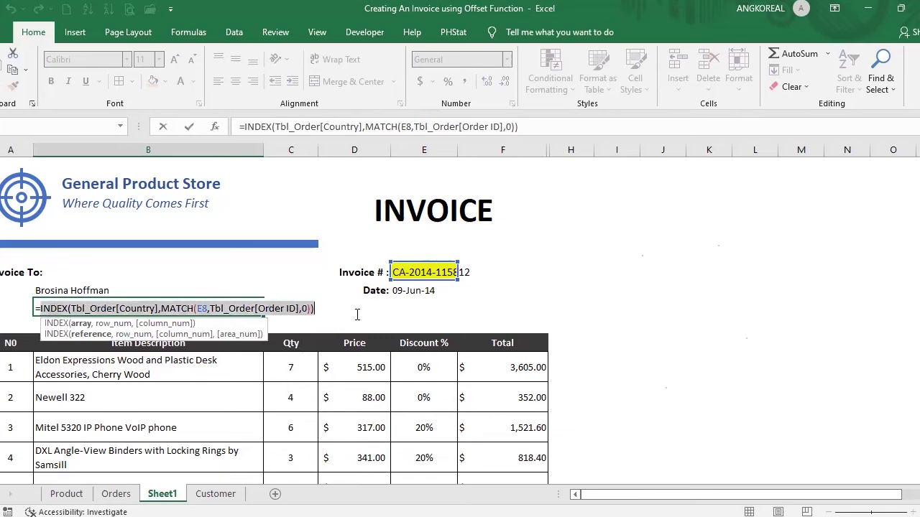
key("ctrl+c")
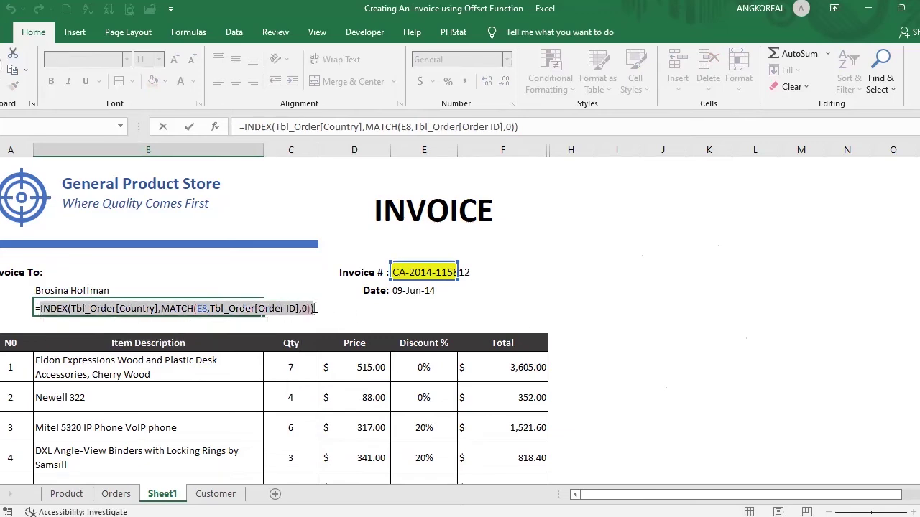
Step: Append & ", " & and the copied INDEX expression to the end of the country formula
key("End")
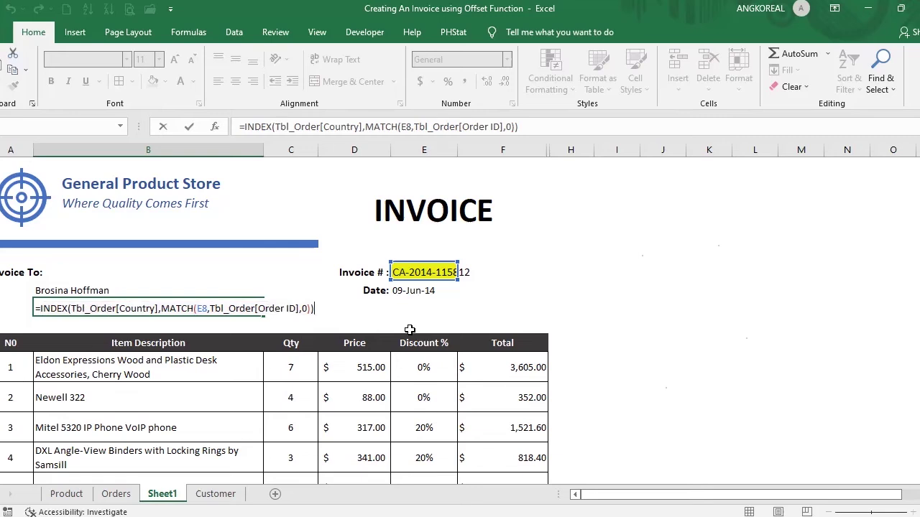
type("& \", \" &")
key("ctrl+v")
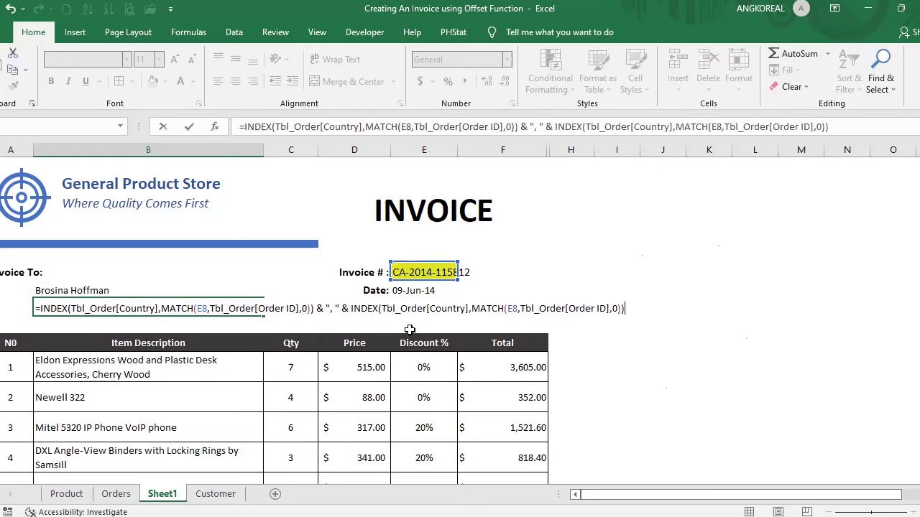
Step: Change the array of the second INDEX in the address formula from Tbl_Order[Country] to Tbl_Order[City]
left_click_drag(458, 308, 432, 310)
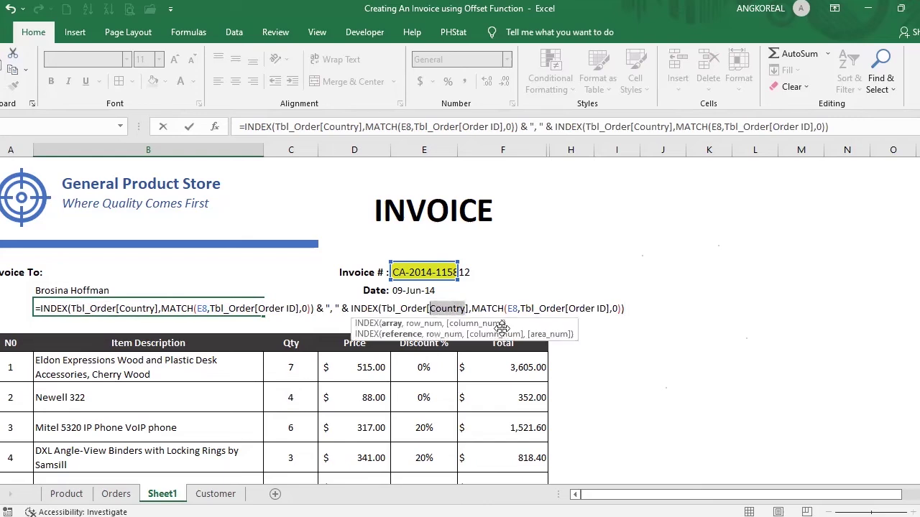
key("BackSpace")
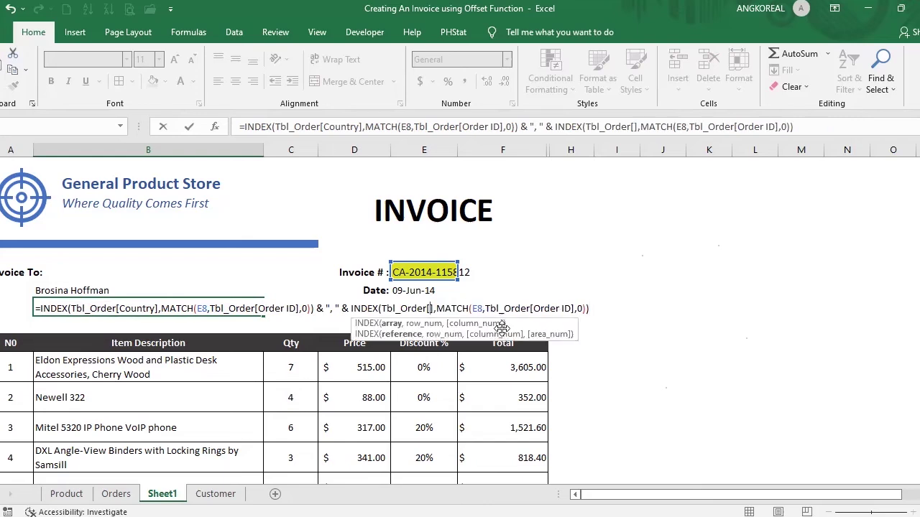
key("BackSpace")
key("Delete")
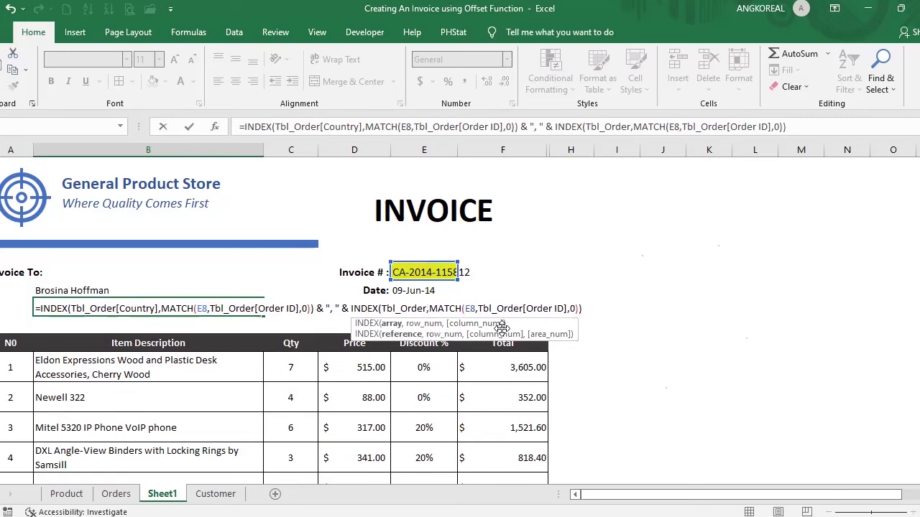
type("[")
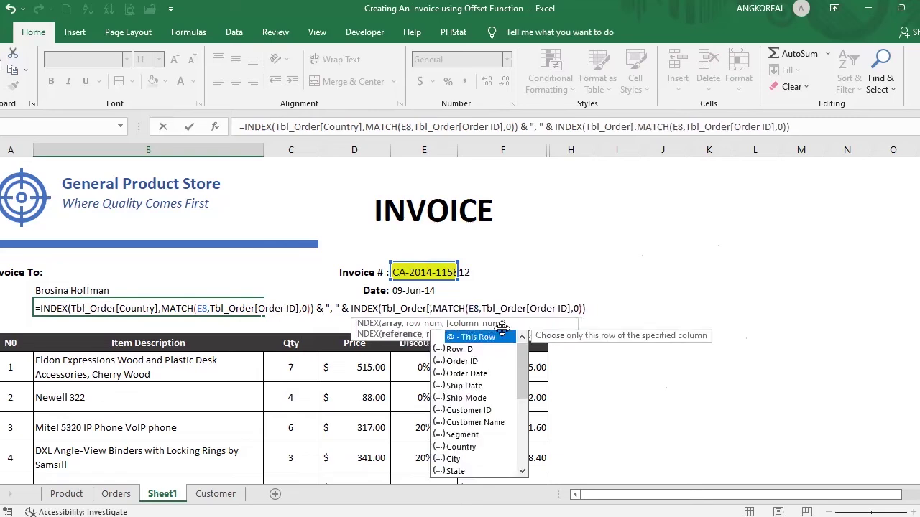
key("Down")
key("Down")
key("Down")
key("Down")
key("Down")
key("Down")
key("Down")
key("Down")
key("Down")
key("Down")
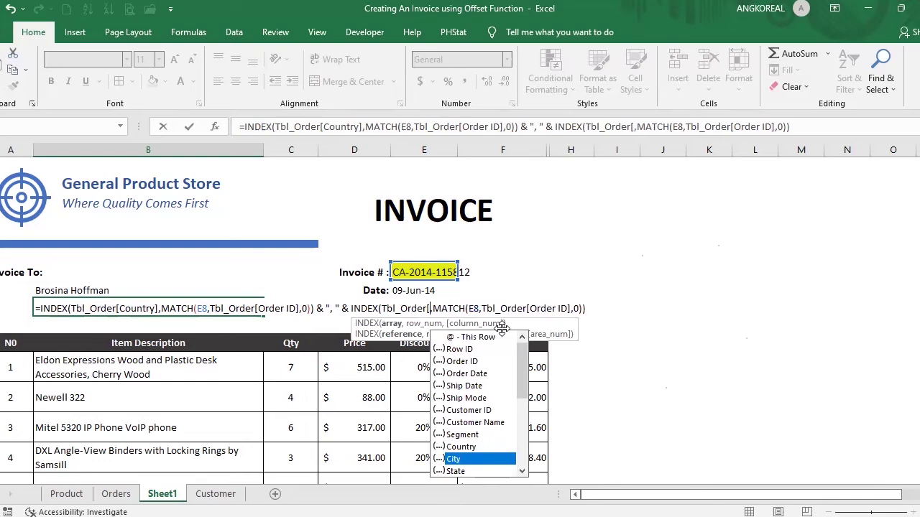
key("Tab")
type("]")
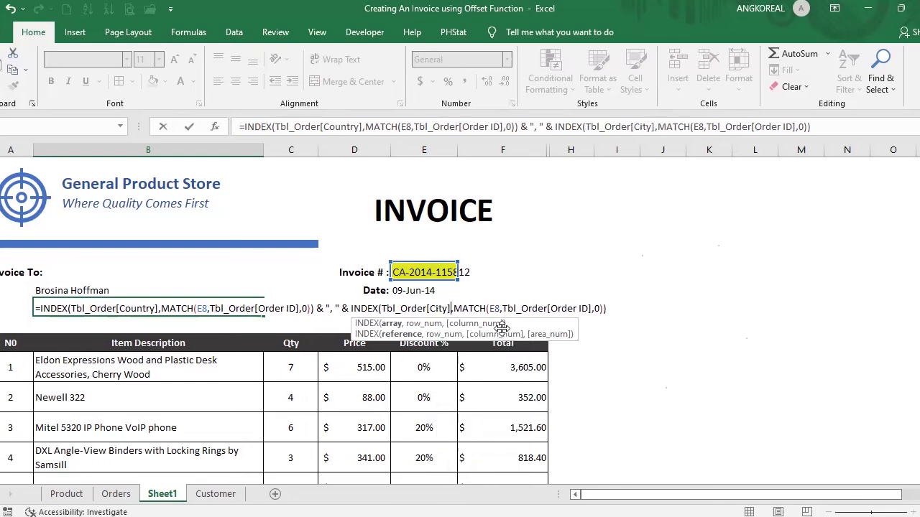
Step: Append & ", " & and the copied INDEX expression after the city lookup in the address formula
left_click(612, 308)
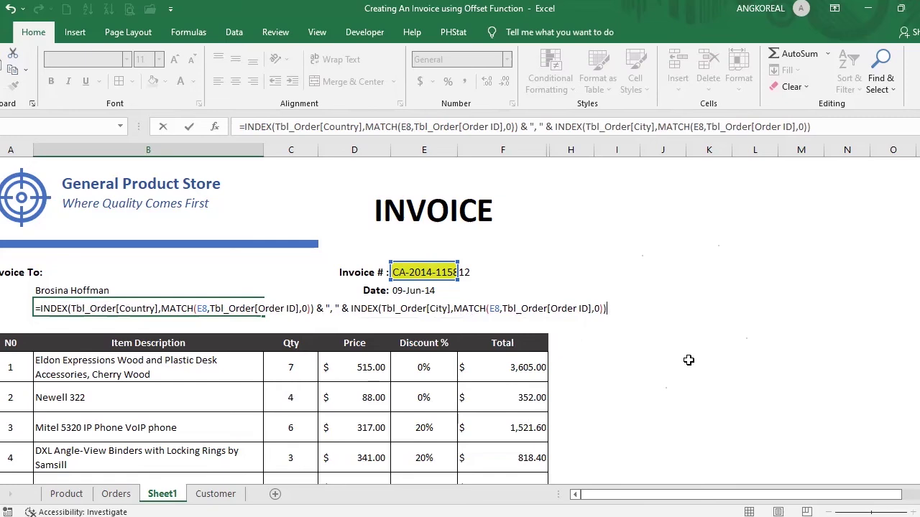
type("& \", \" &")
key("ctrl+v")
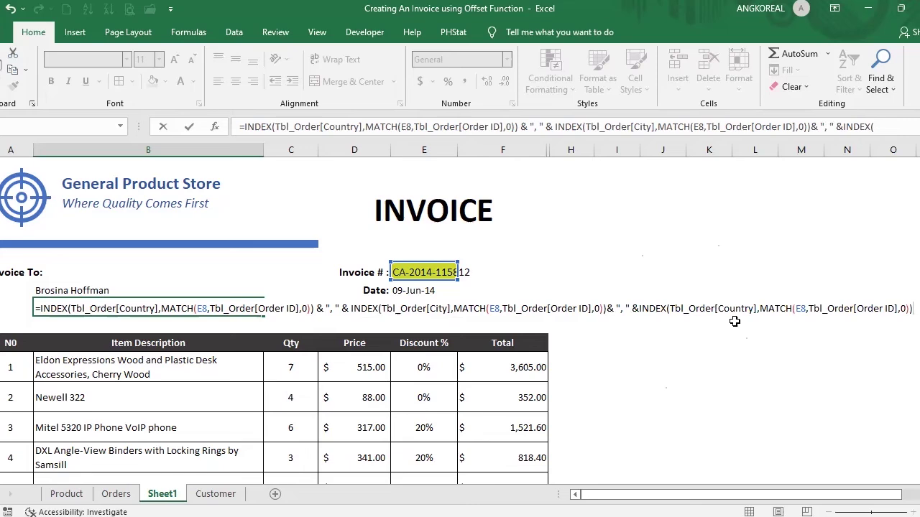
Step: Change the array of the third INDEX in the address formula from Tbl_Order[Country] to Tbl_Order[State]
left_click_drag(753, 308, 717, 307)
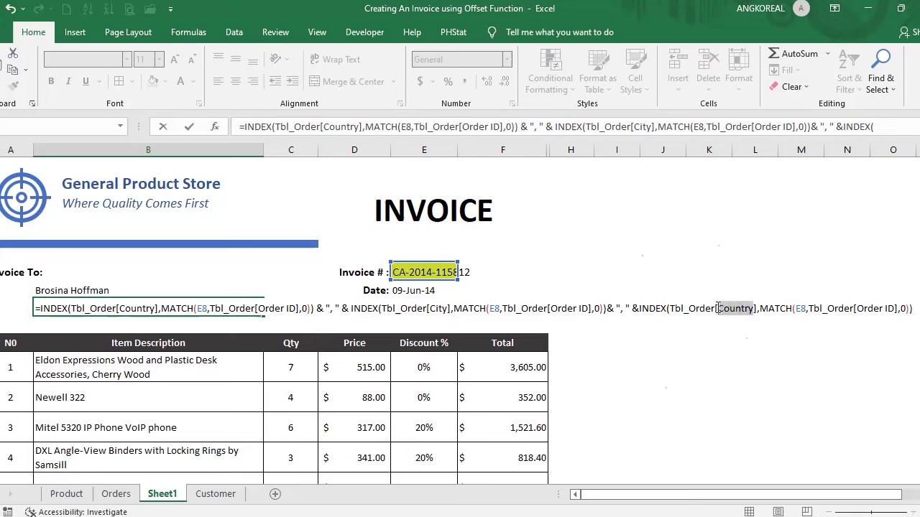
key("BackSpace")
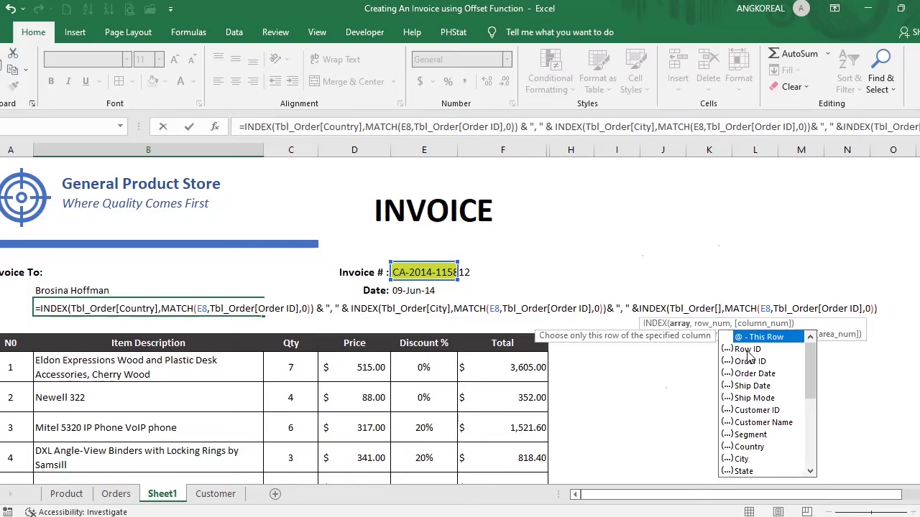
key("Down")
key("Down")
key("Down")
key("Down")
key("Down")
key("Down")
key("Down")
key("Down")
key("Down")
key("Down")
key("Down")
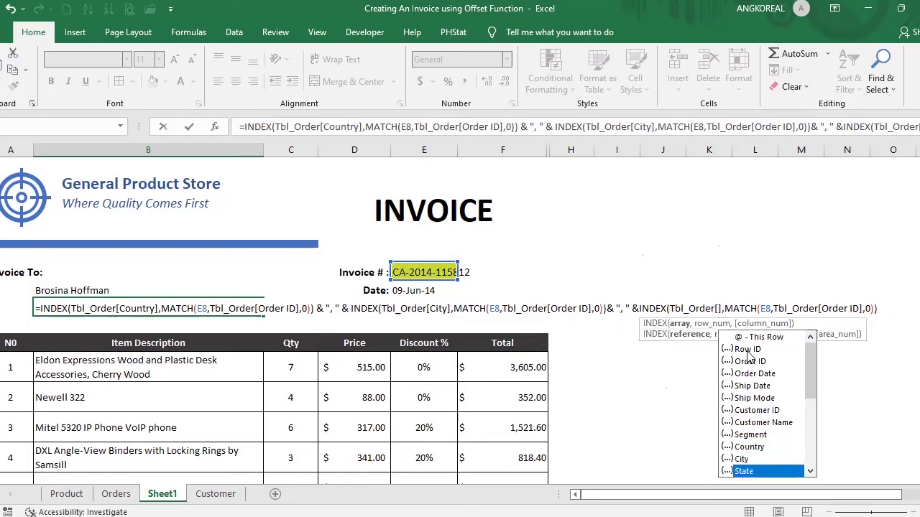
key("Tab")
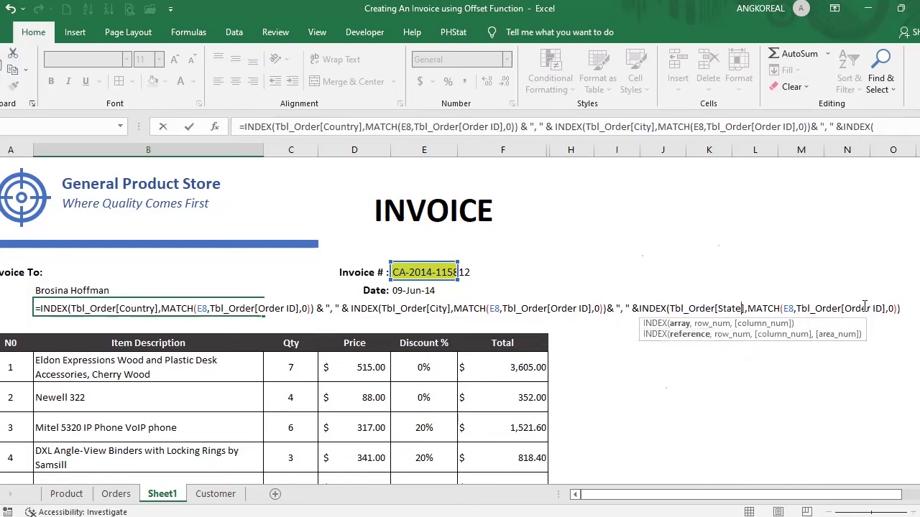
Step: Append & ", "& and the copied INDEX expression after the state lookup in the address formula
left_click(903, 308)
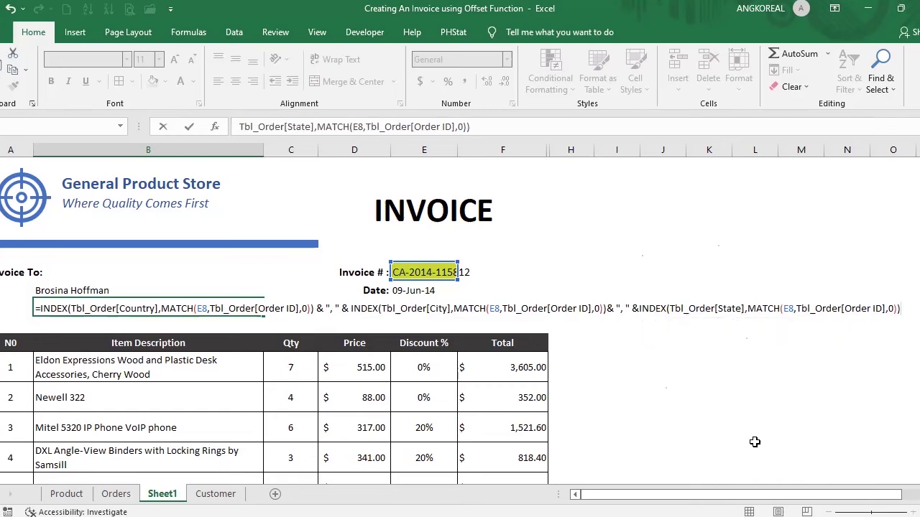
type("& \",")
type("\"&")
key("ctrl+v")
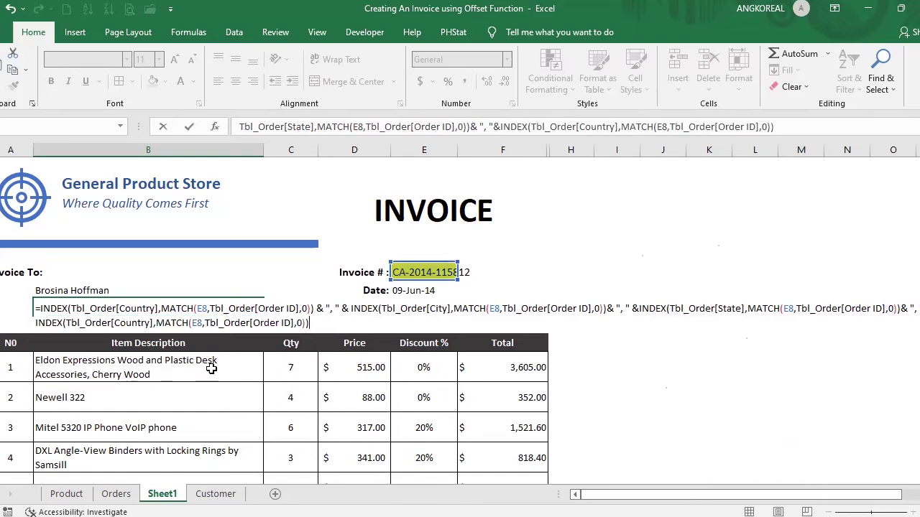
Step: Change the array of the fourth INDEX in the address formula from Tbl_Order[Country] to Tbl_Order[Postal Code]
left_click(152, 324)
key("Delete")
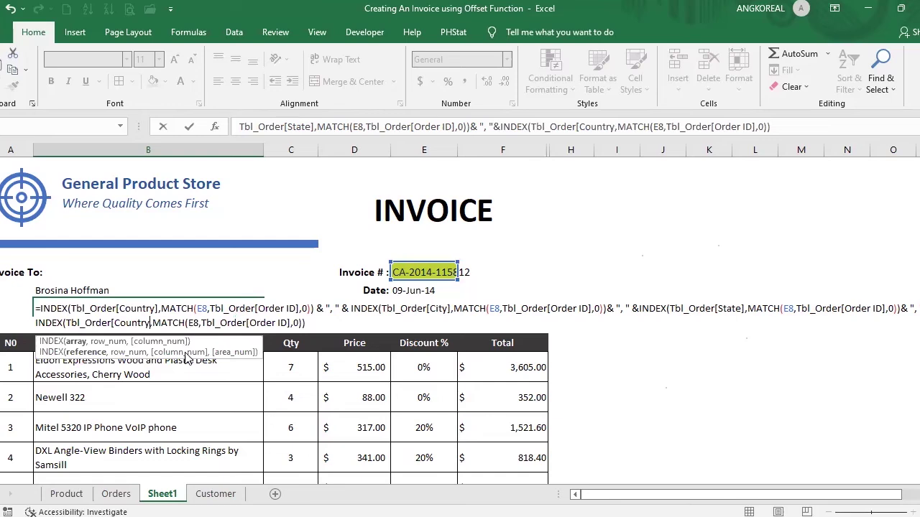
key("BackSpace")
key("BackSpace")
key("BackSpace")
key("BackSpace")
key("BackSpace")
key("BackSpace")
key("BackSpace")
key("Down")
key("Down")
key("Down")
key("Down")
key("Down")
key("Down")
key("Down")
key("Down")
key("Down")
key("Down")
key("Down")
key("Down")
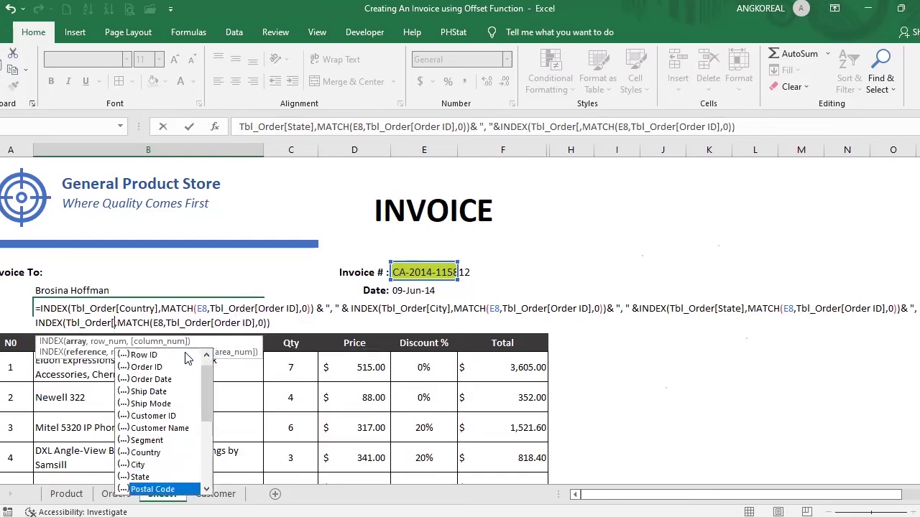
key("Tab")
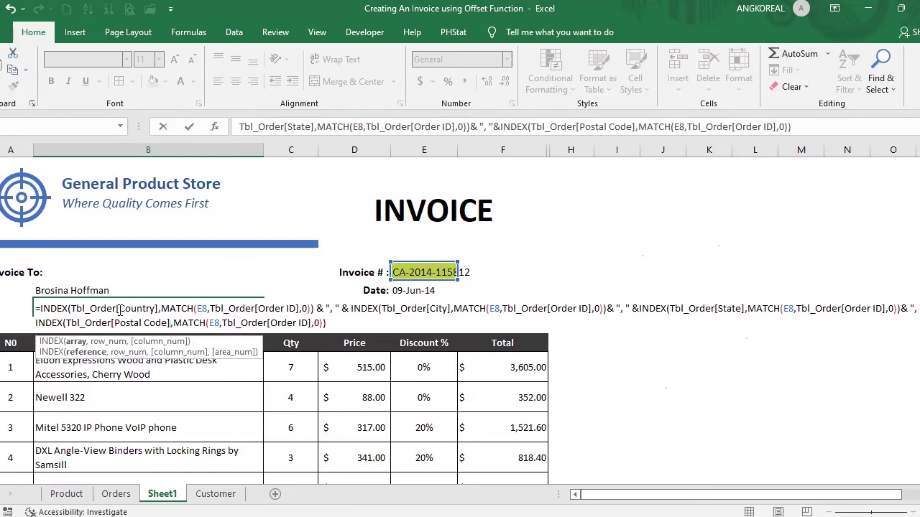
Step: Check the Country, City, State and Postal Code references and enter the combined address formula below the customer name
left_click_drag(120, 307, 148, 308)
left_click_drag(430, 307, 448, 307)
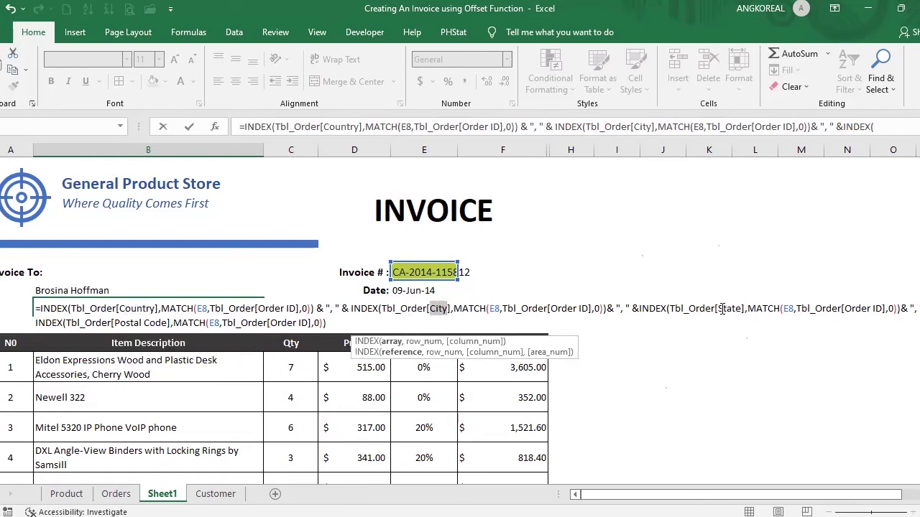
left_click_drag(720, 308, 743, 309)
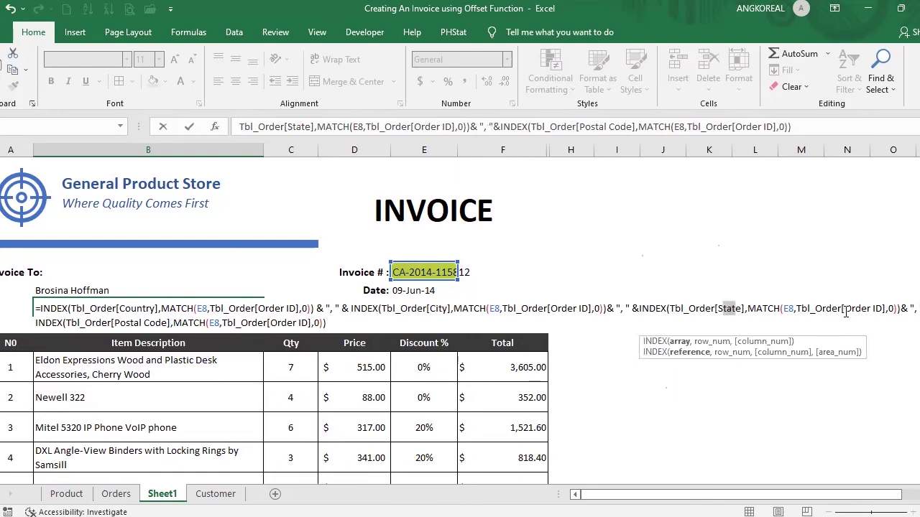
left_click_drag(114, 323, 170, 323)
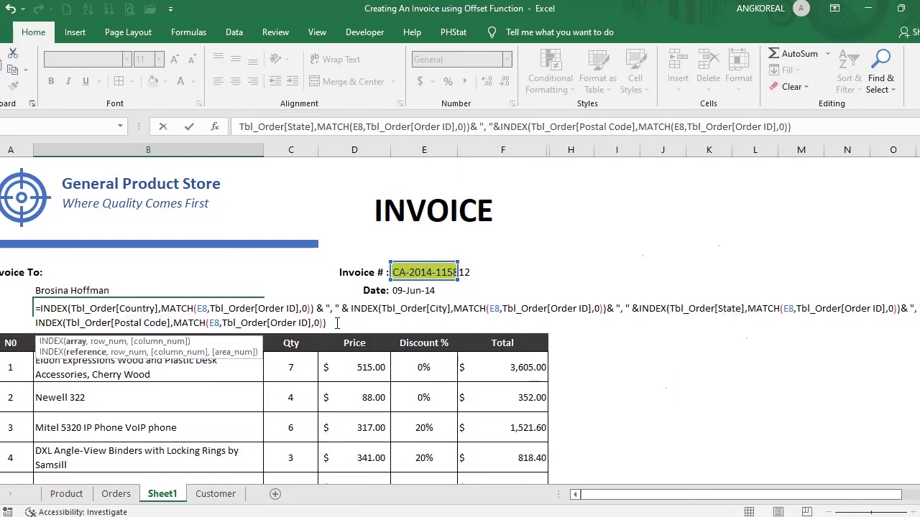
key("End")
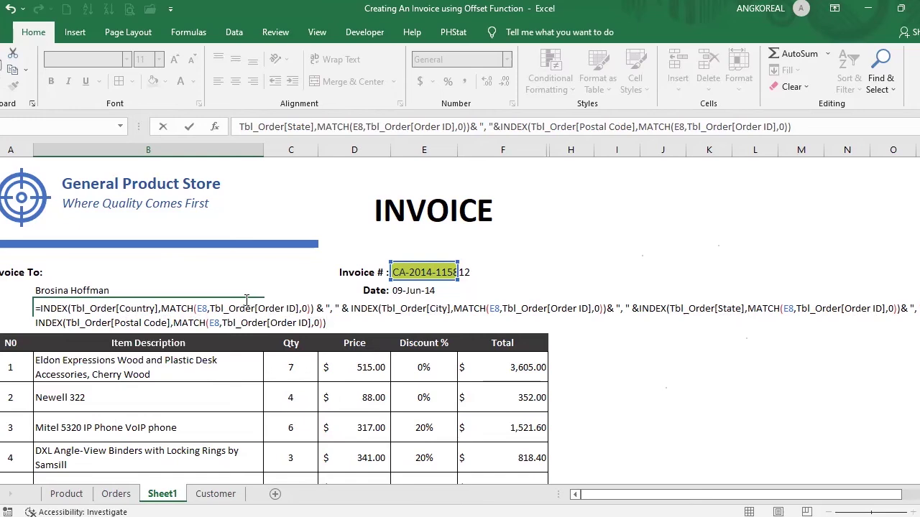
key("Return")
left_click(191, 306)
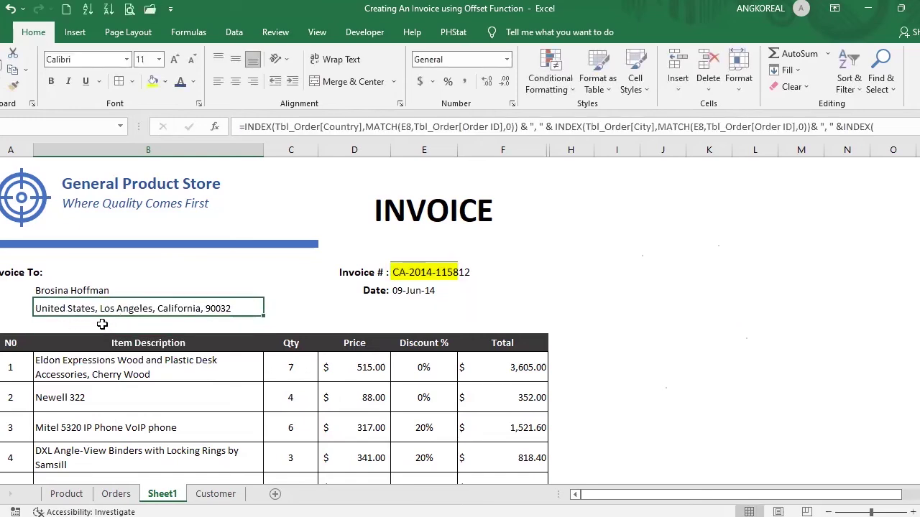
Step: Enter the labels Name: and Add: in column A beside the customer name and the address line
left_click(28, 305)
left_click(27, 291)
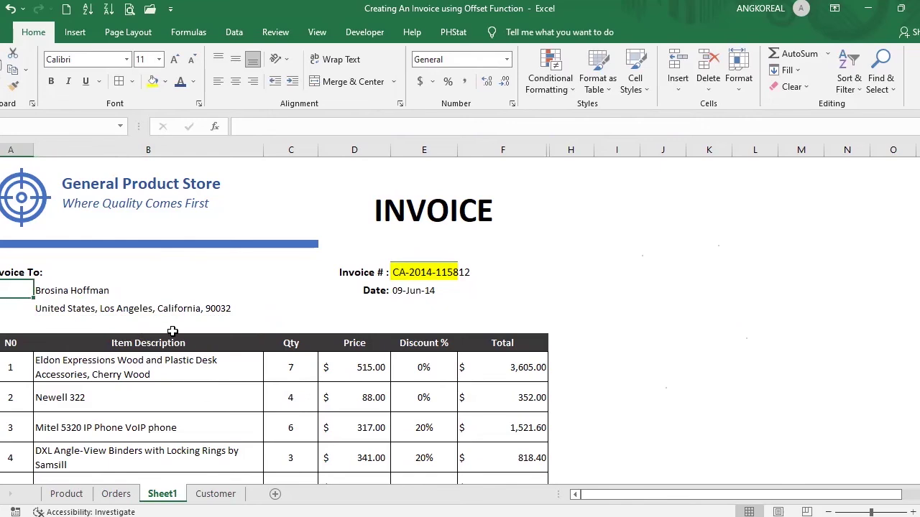
type("Name:")
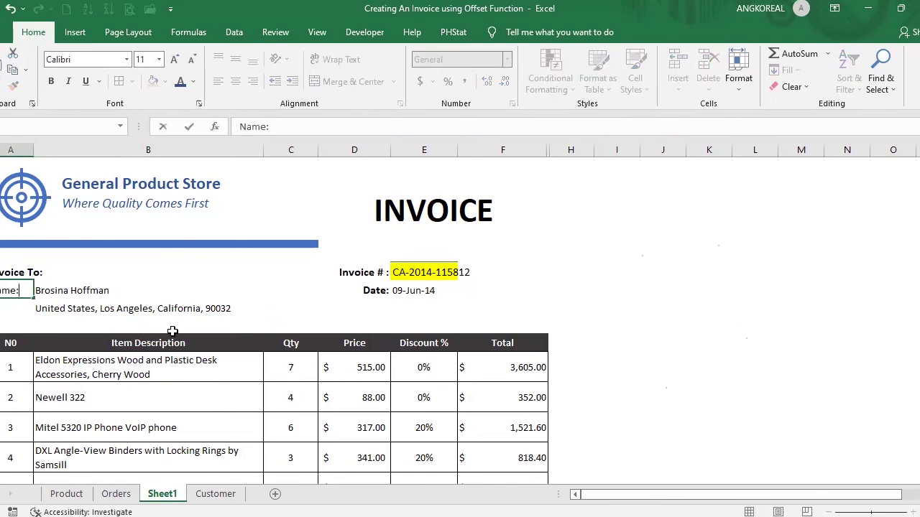
key("Return")
type("Add")
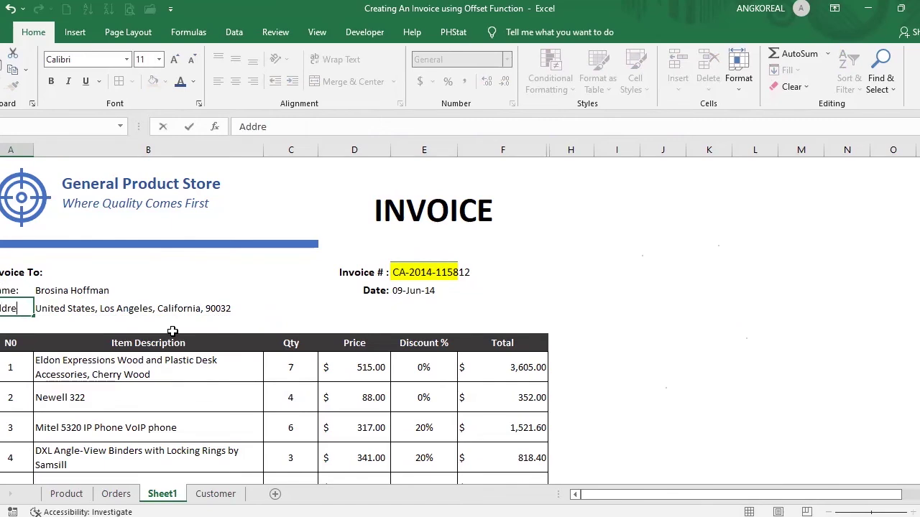
type(":")
key("Return")
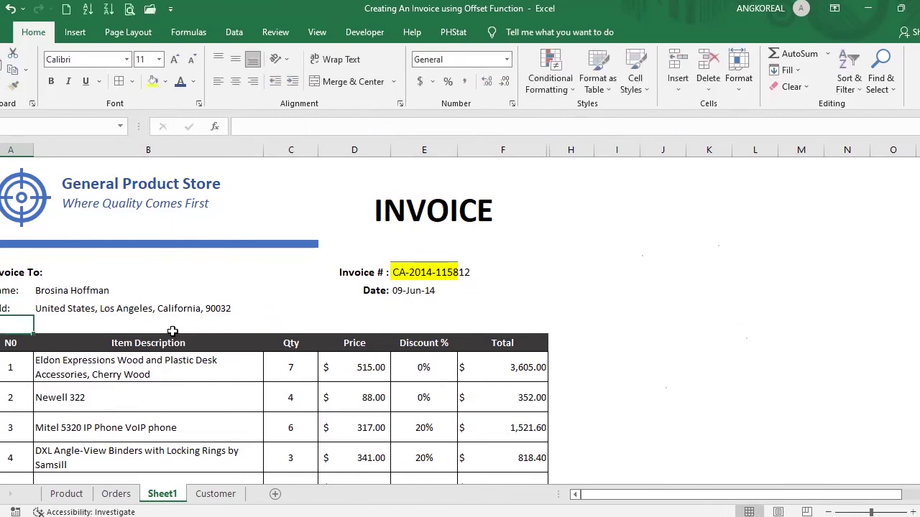
Step: Make the Name: and Add: labels in column A bold
left_click_drag(13, 296, 13, 309)
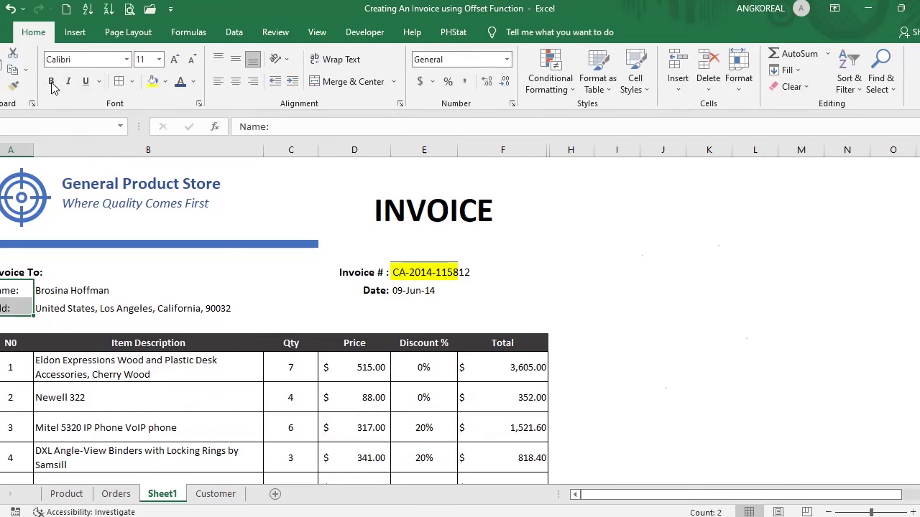
left_click(84, 282)
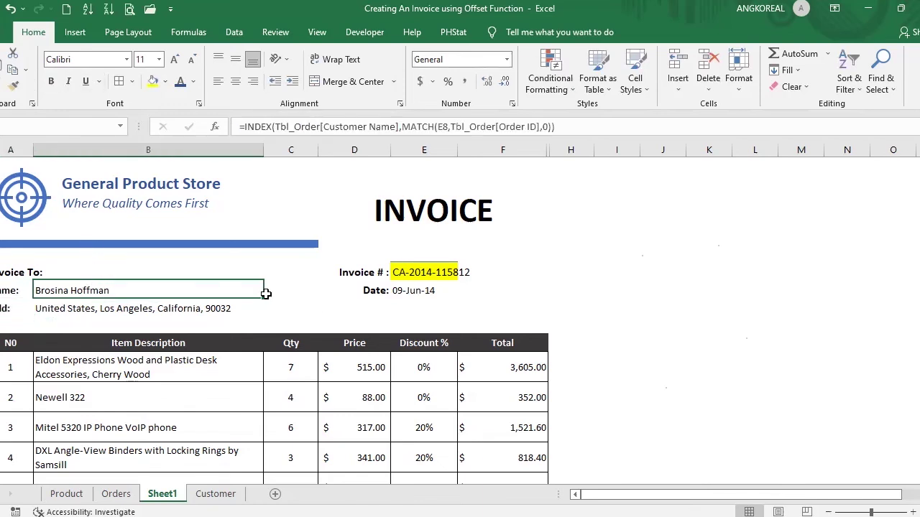
left_click(202, 307)
left_click(500, 305)
left_click(657, 296)
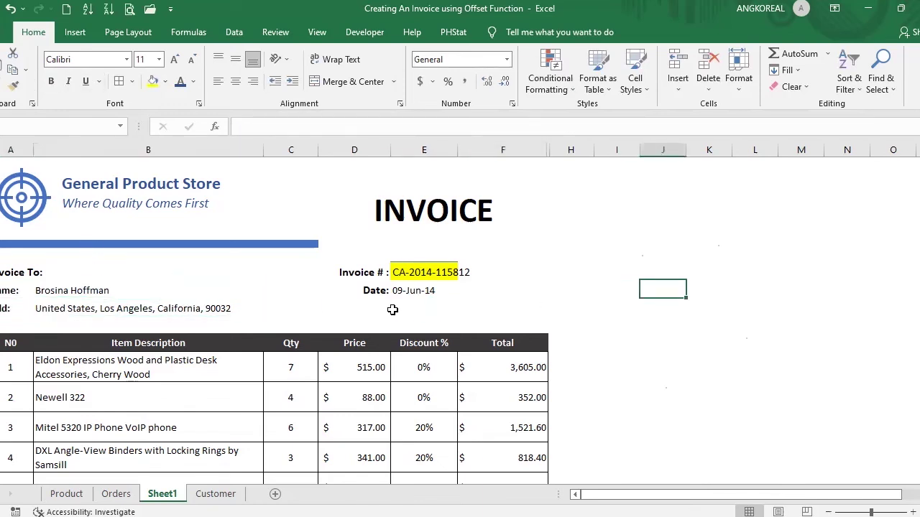
Step: Examine the invoice's print preview at enlarged and full-page size, and return to the sheet
scroll(393, 323, "down", 2)
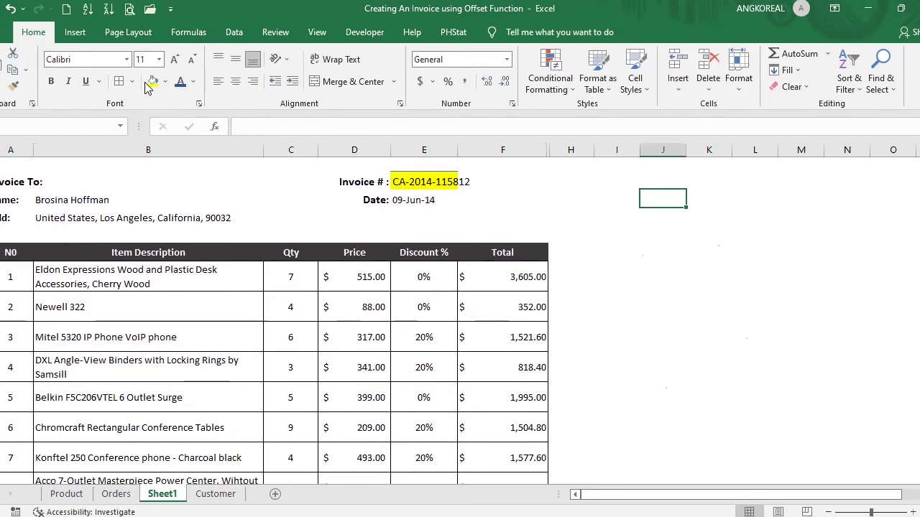
key("ctrl+p")
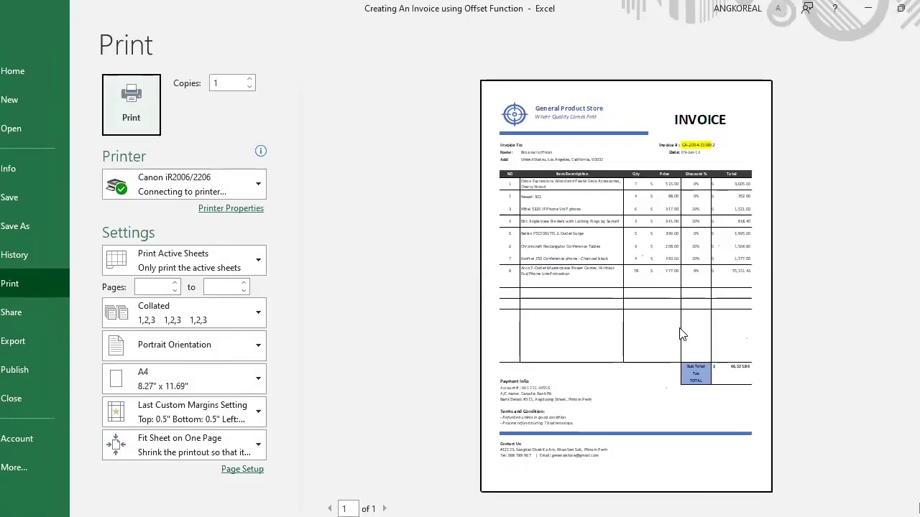
left_click(681, 330)
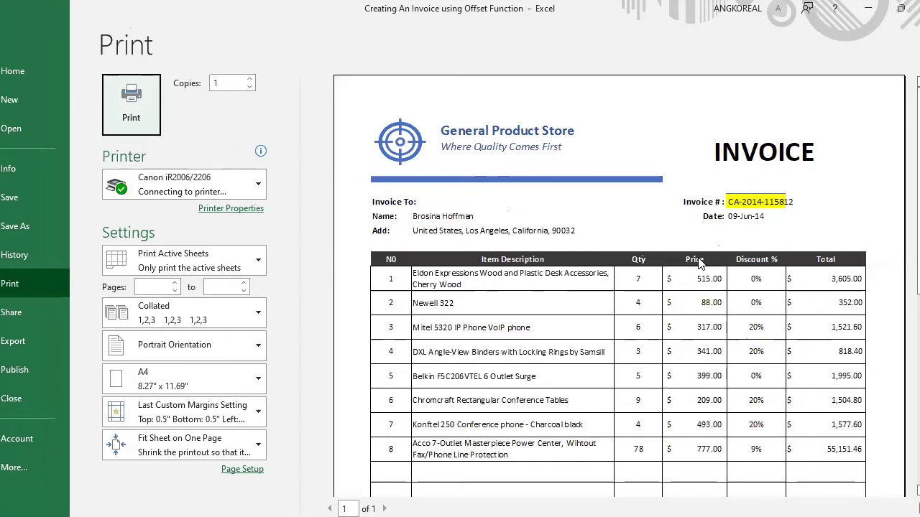
scroll(700, 263, "down", 1)
scroll(700, 263, "down", 1)
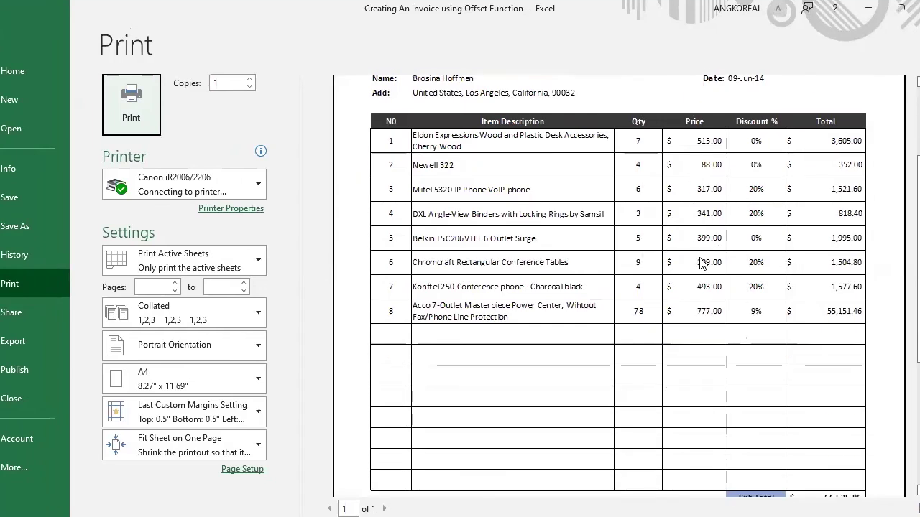
left_click(701, 263)
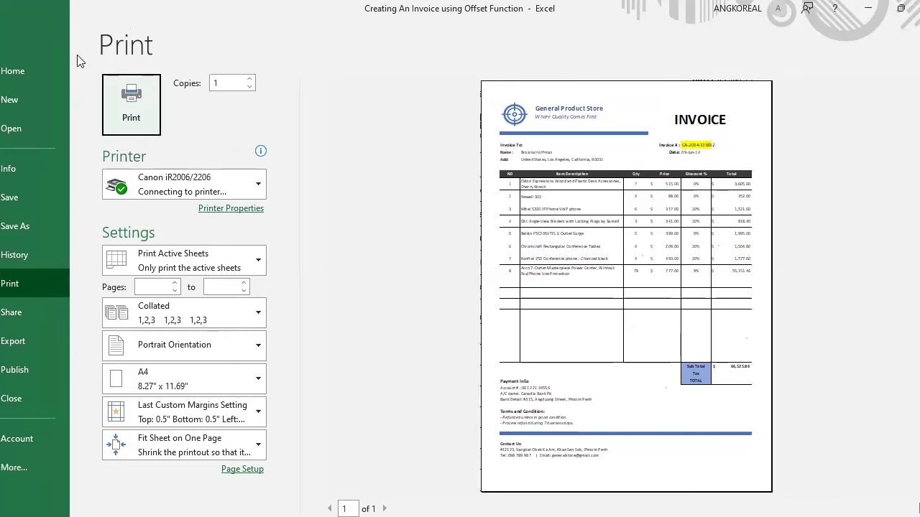
left_click(1, 49)
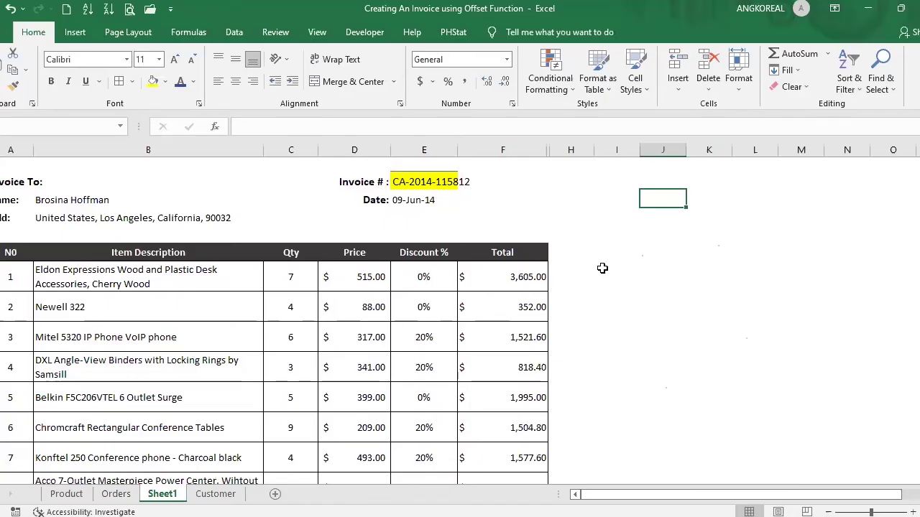
Step: Apply the Banded theme to the invoice workbook
left_click(124, 33)
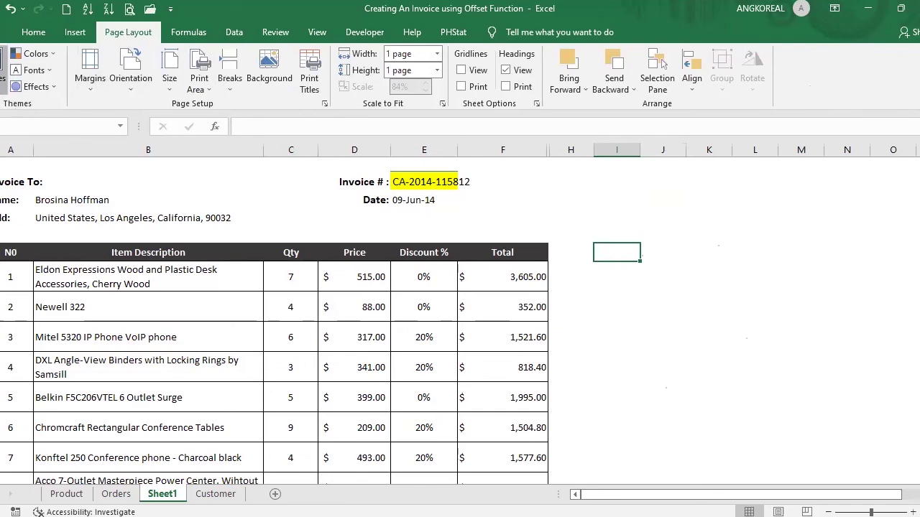
left_click(4, 72)
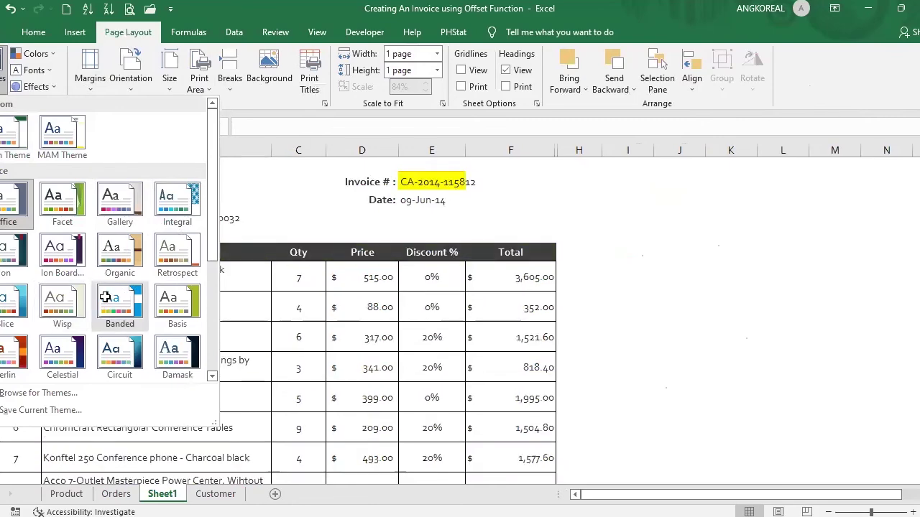
left_click(455, 318)
scroll(456, 318, "up", 2)
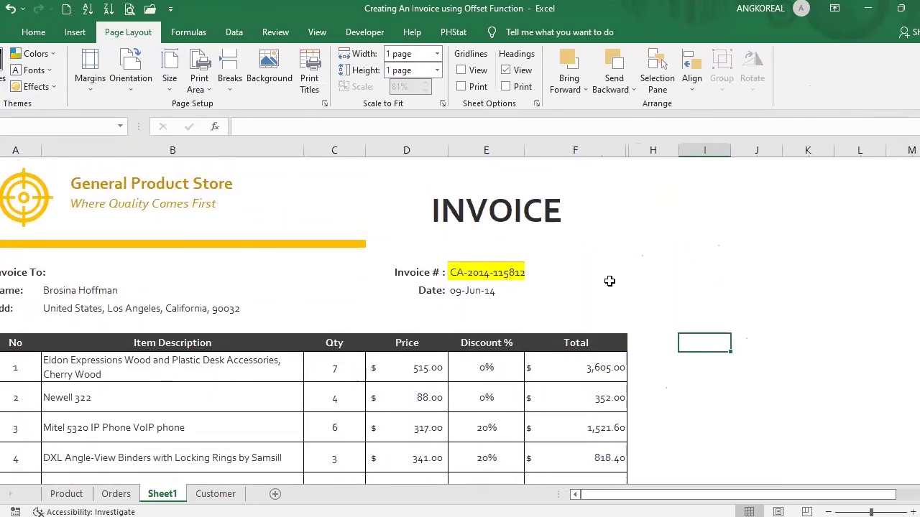
Step: Examine the themed invoice from the invoice number through the filled and empty item rows to the totals block
left_click(476, 275)
scroll(740, 291, "down", 1)
scroll(740, 291, "down", 6)
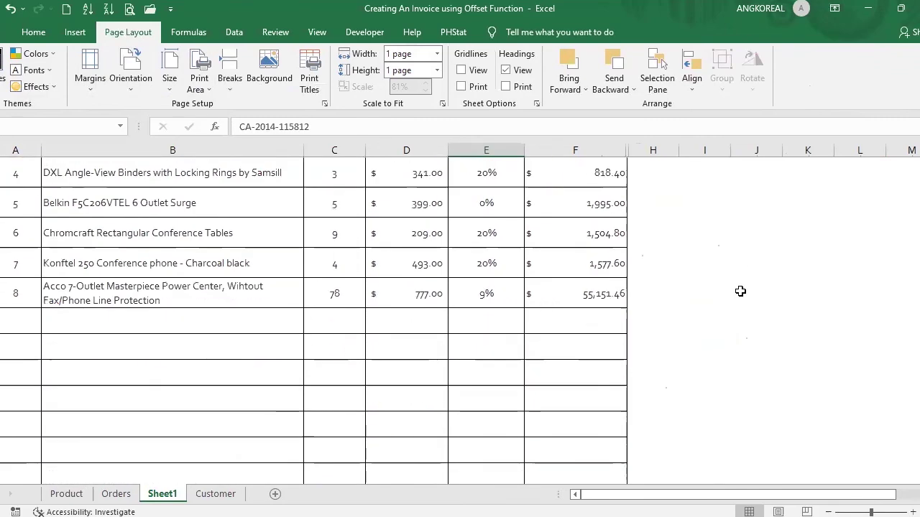
scroll(740, 291, "up", 2)
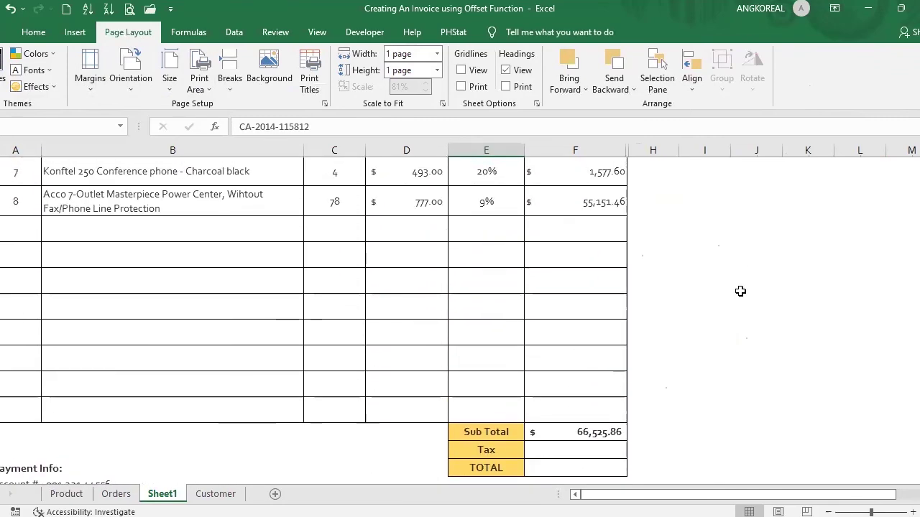
left_click(21, 283)
key("shift+space")
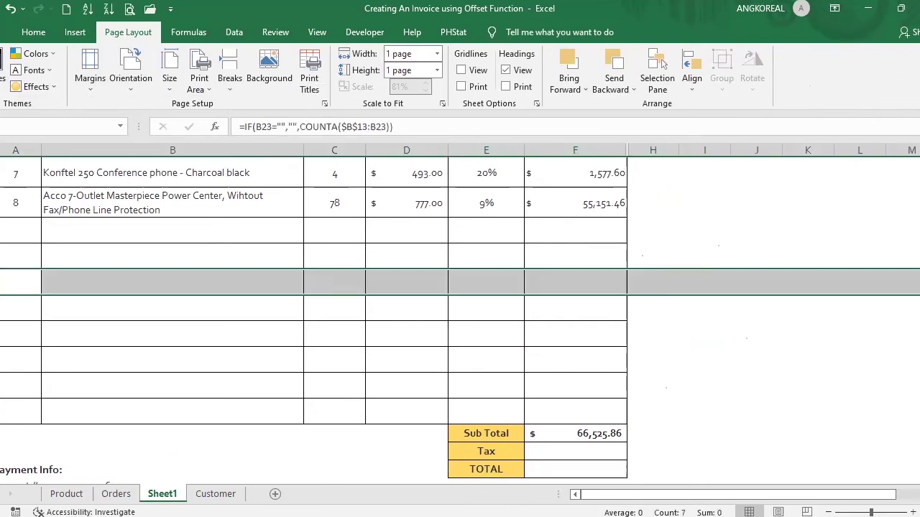
key("shift+Down")
key("shift+Down")
key("shift+Down")
key("shift+Down")
key("shift+Down")
left_click(205, 277)
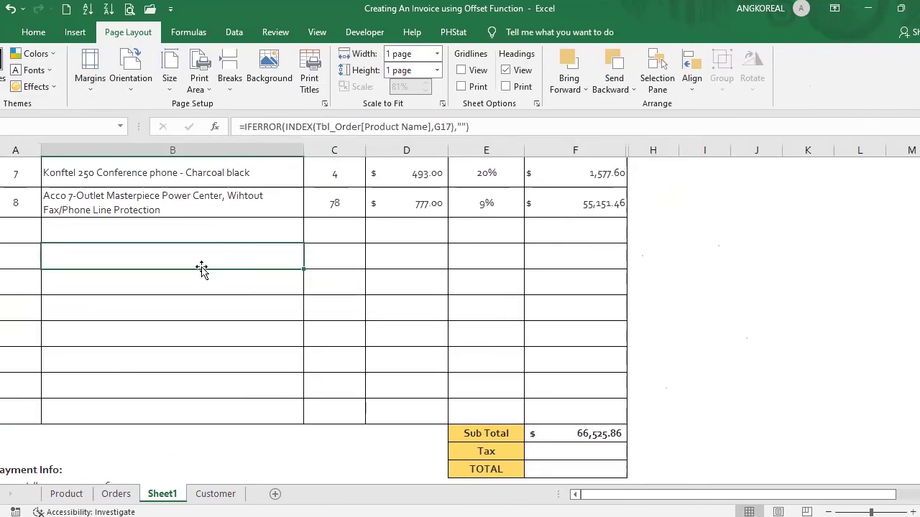
scroll(201, 279, "up", 3)
scroll(201, 280, "up", 1)
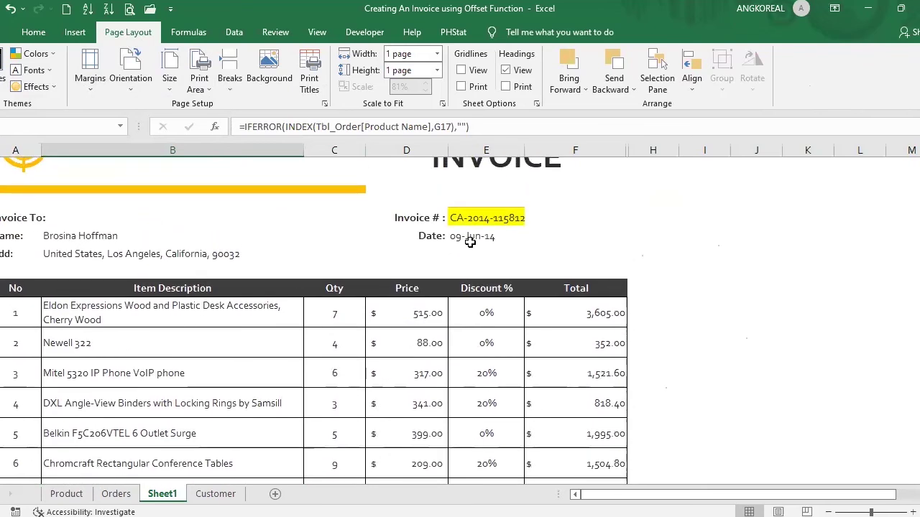
left_click(493, 220)
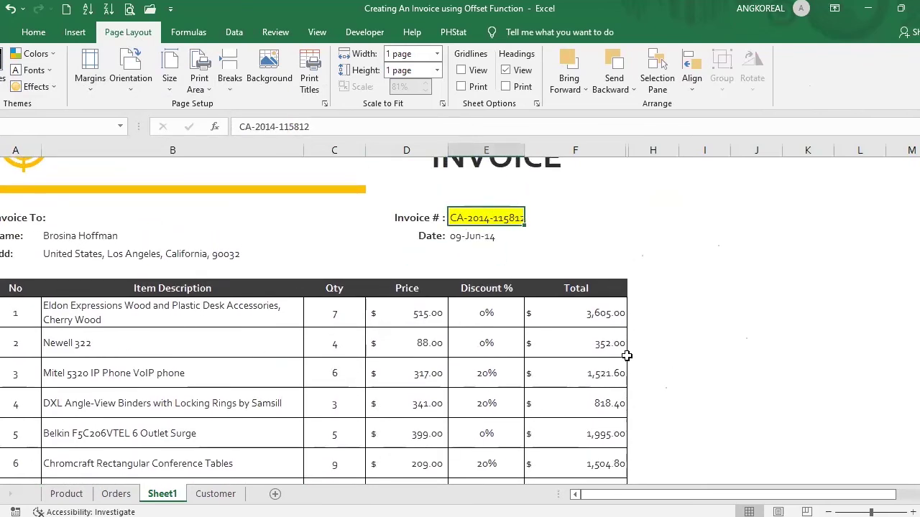
Step: Enter a tax rate of 10% beside the Tax label in the totals block
scroll(627, 355, "down", 6)
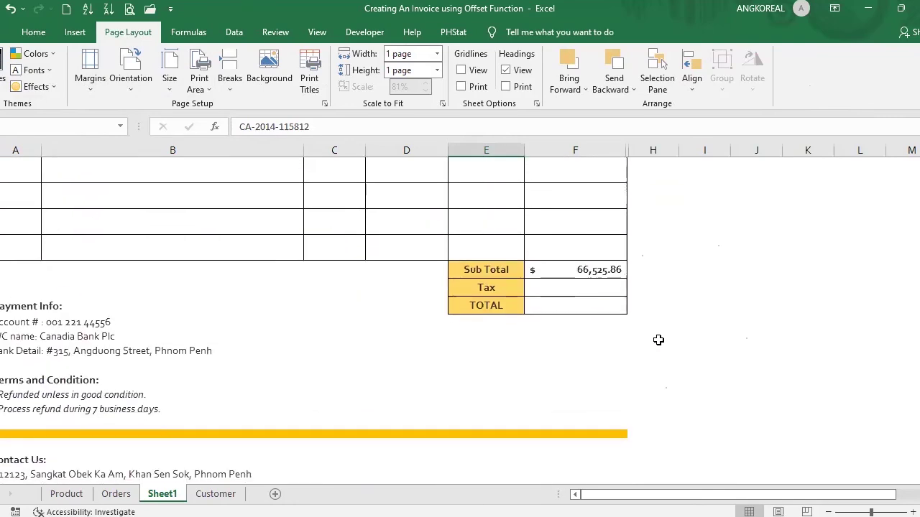
left_click(577, 289)
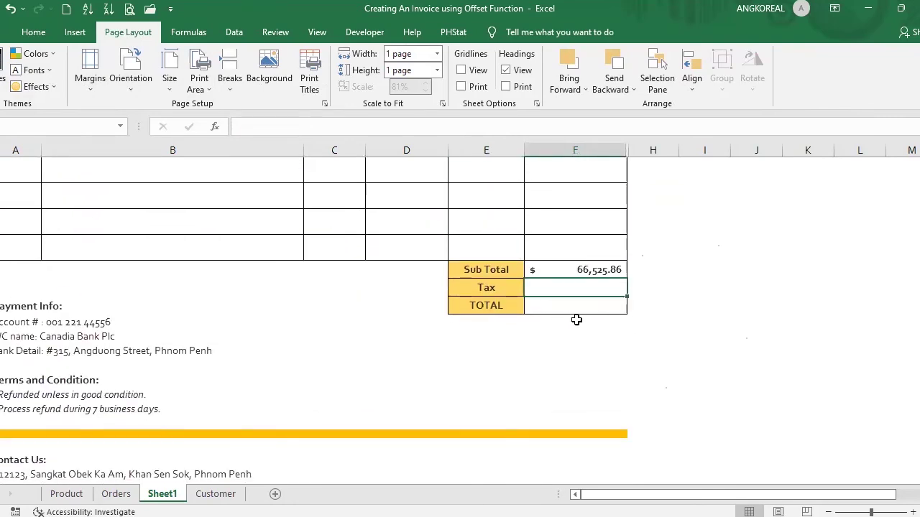
type("10%")
key("Return")
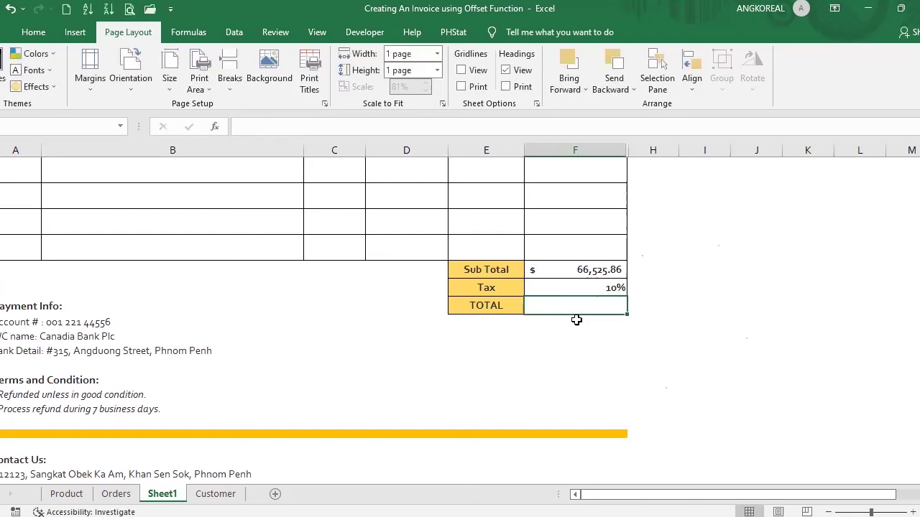
Step: Enter the formula =F29*(1-F30) in the TOTAL amount cell
type("=")
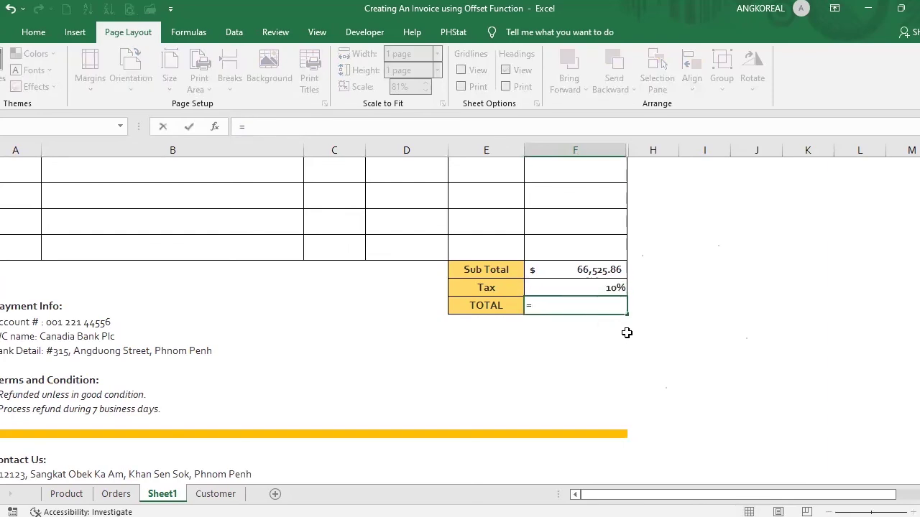
left_click(604, 272)
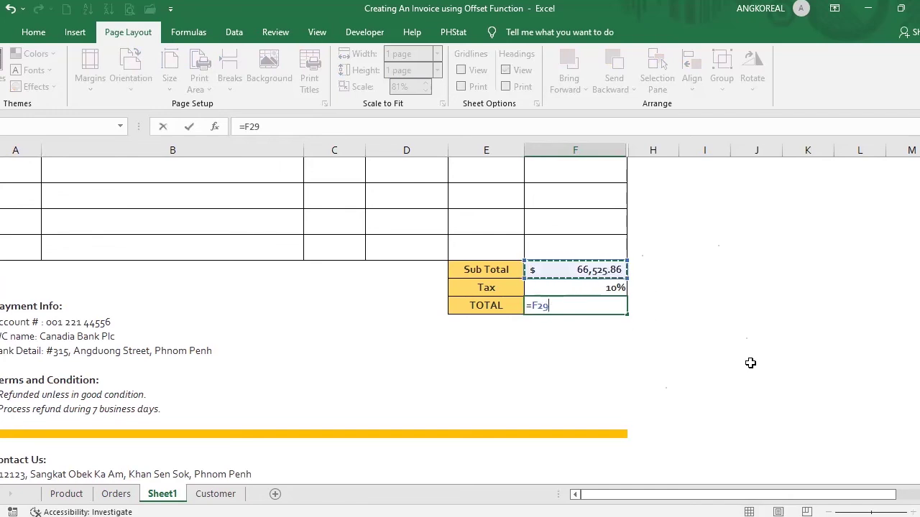
type("*(1-")
key("Up")
type(")")
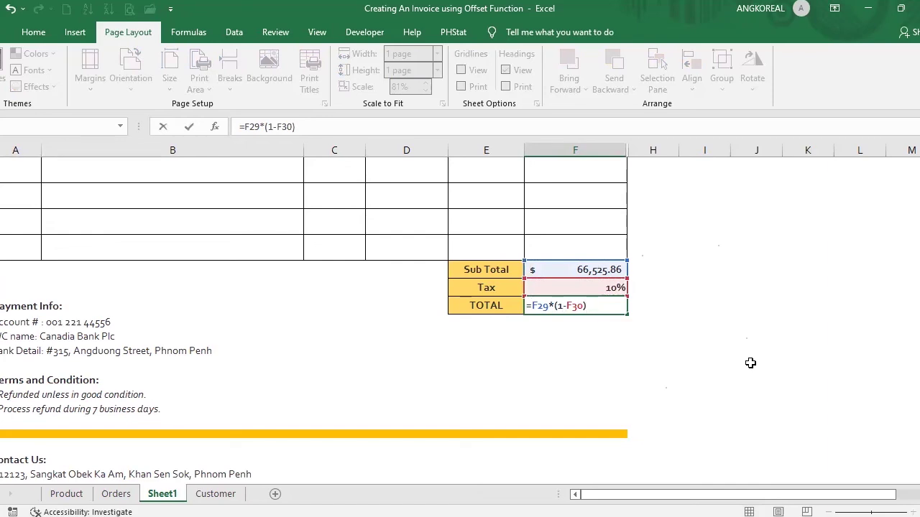
key("Return")
key("Up")
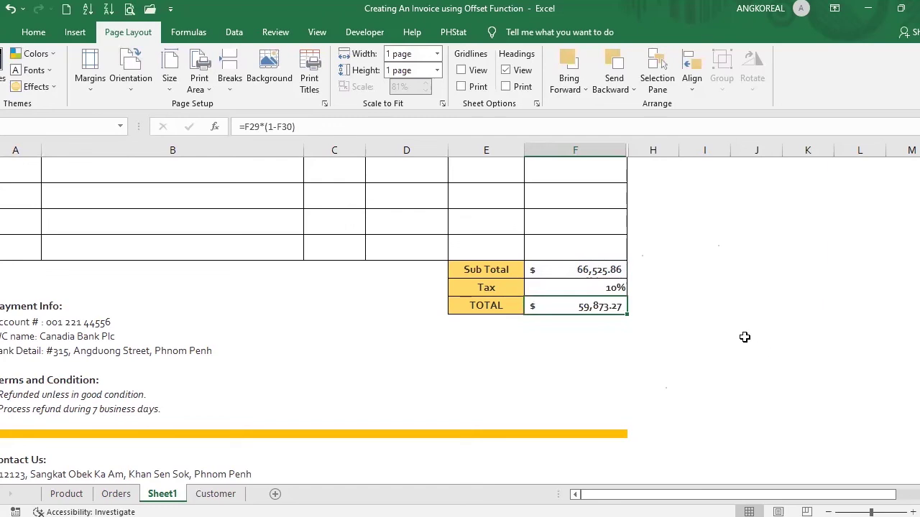
Step: Rewrite the TOTAL formula as =F29*F30+F29 so the tax is added to the subtotal
double_click(607, 307)
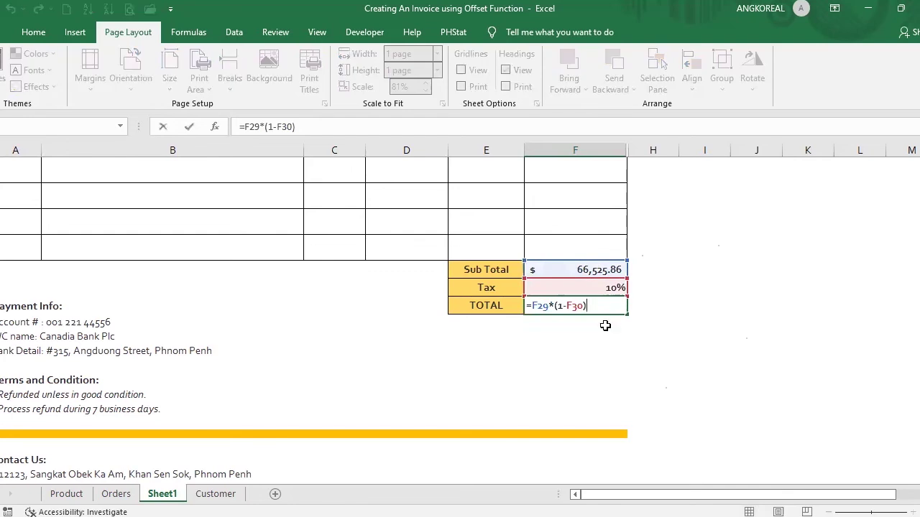
key("Left")
key("Left")
key("Left")
key("Left")
key("BackSpace")
key("BackSpace")
key("BackSpace")
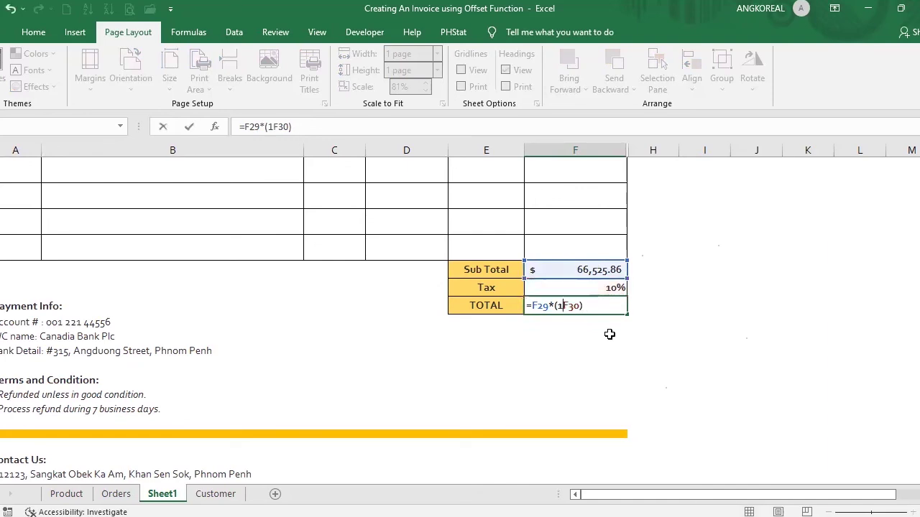
left_click(606, 314)
key("BackSpace")
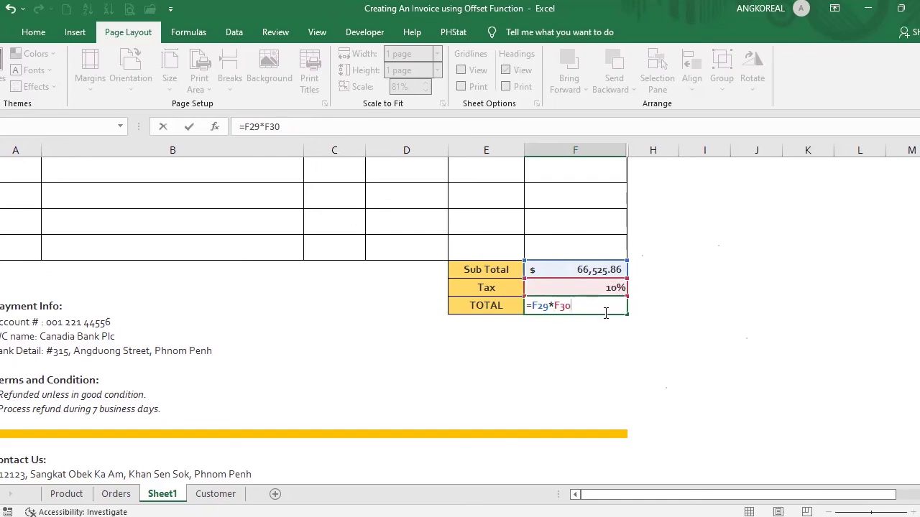
type("+")
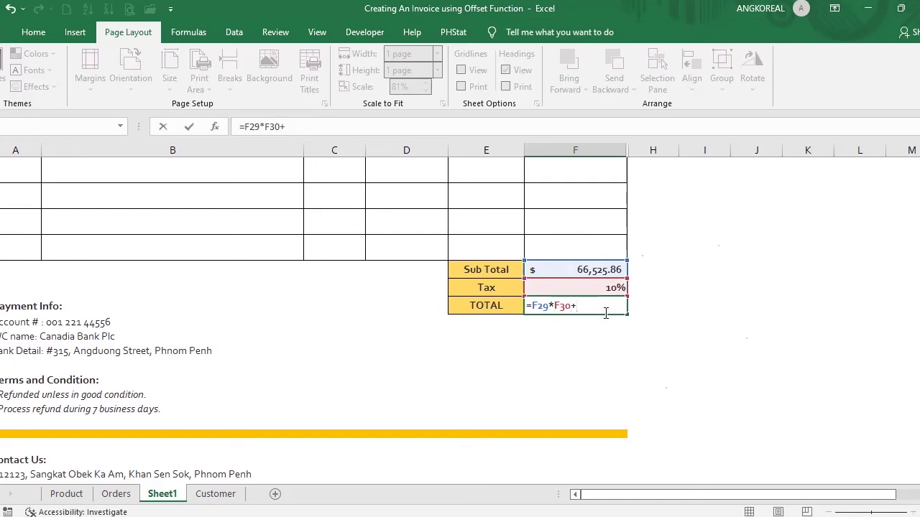
left_click(599, 267)
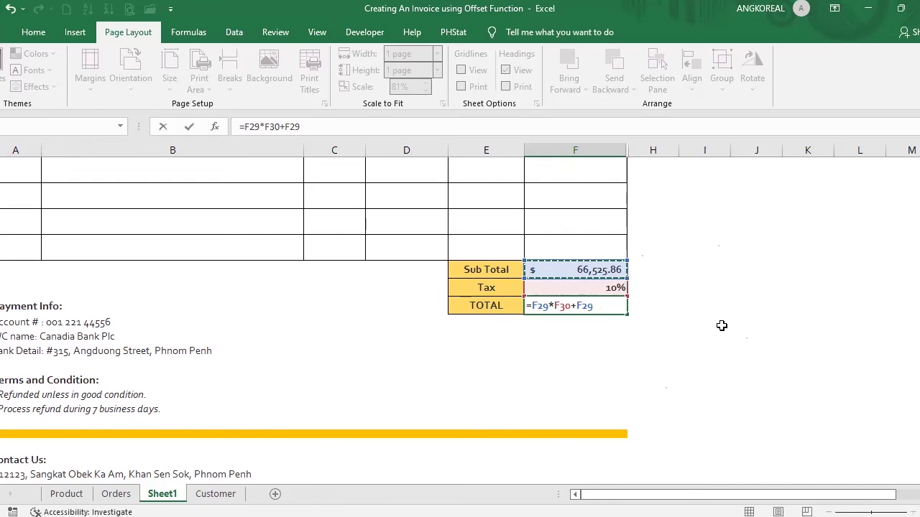
key("Return")
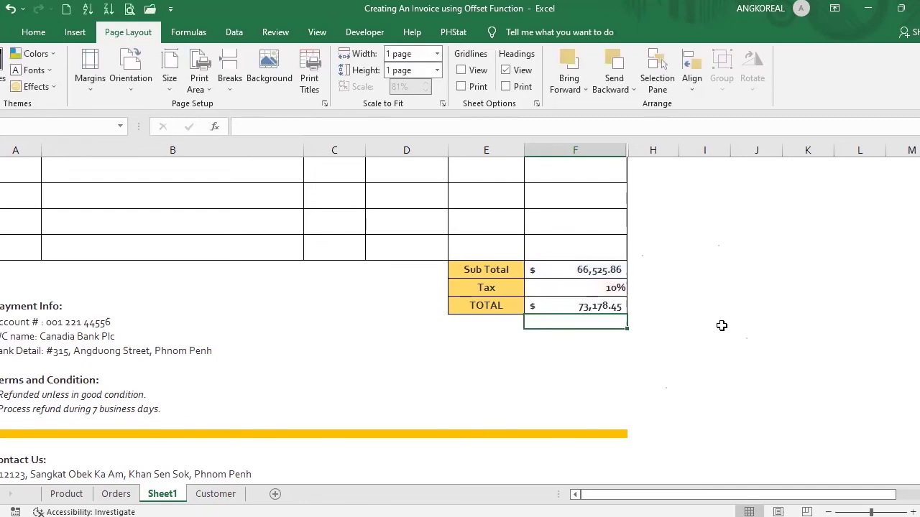
left_click(591, 306)
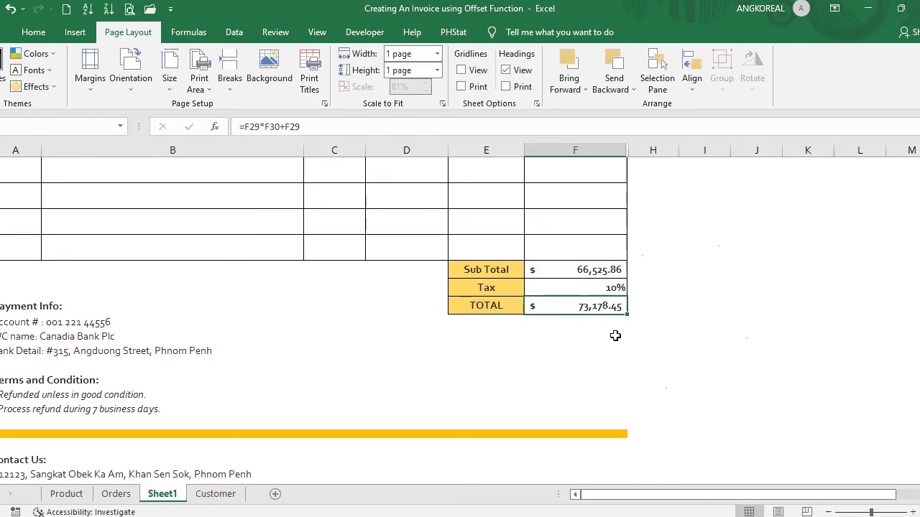
left_click(33, 31)
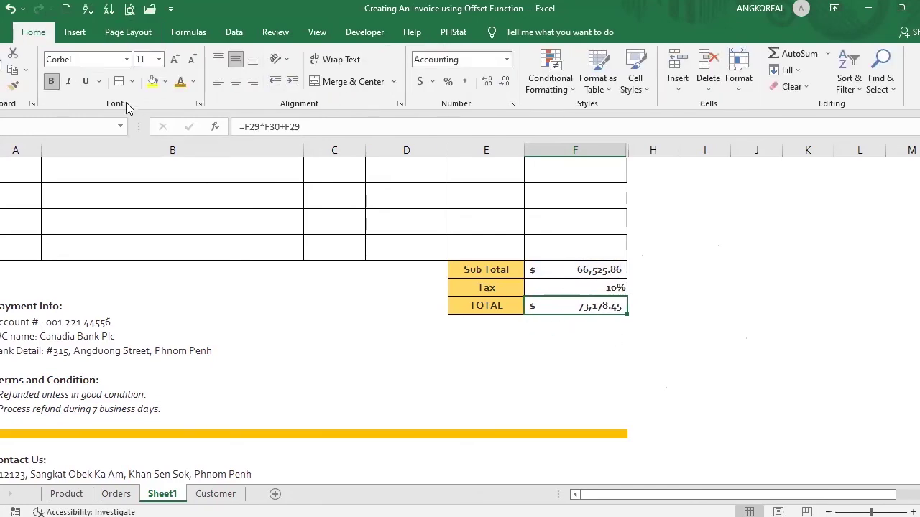